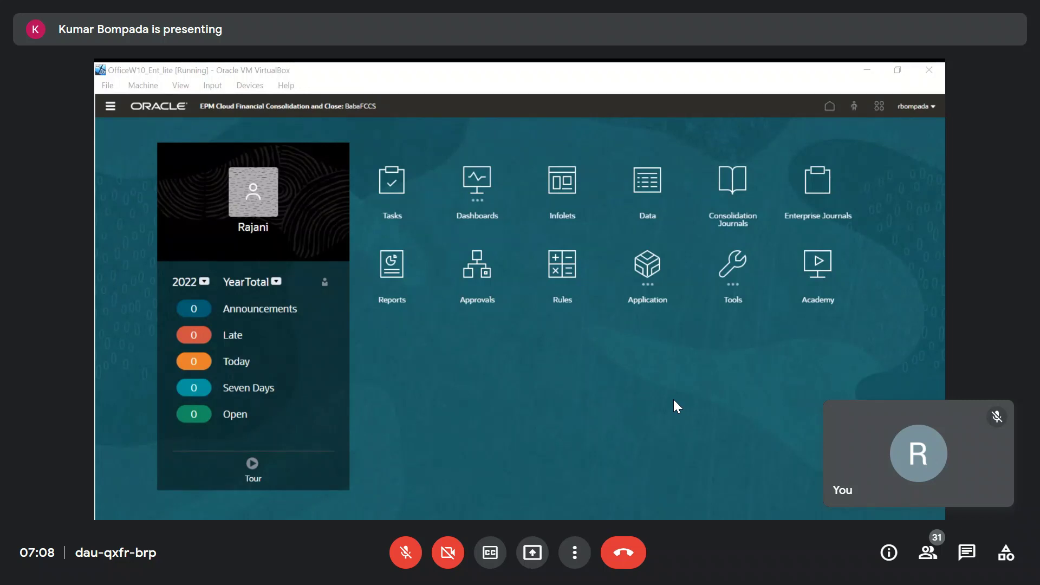
# Briefly unmute and re-mute the Google Meet microphone, then open and close the activities panel.
pyautogui.click(399, 558)
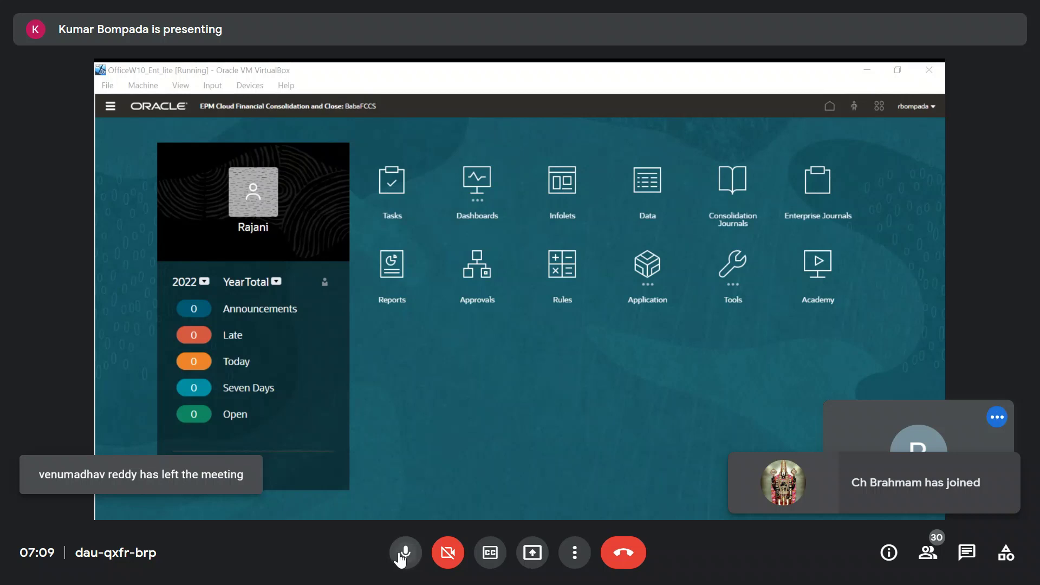
pyautogui.click(401, 553)
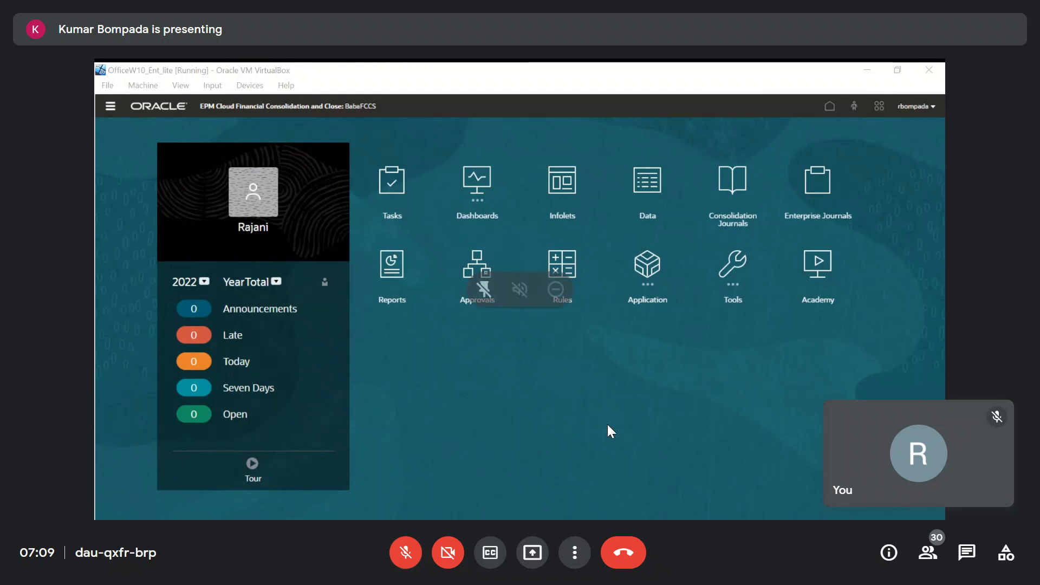
pyautogui.click(1011, 568)
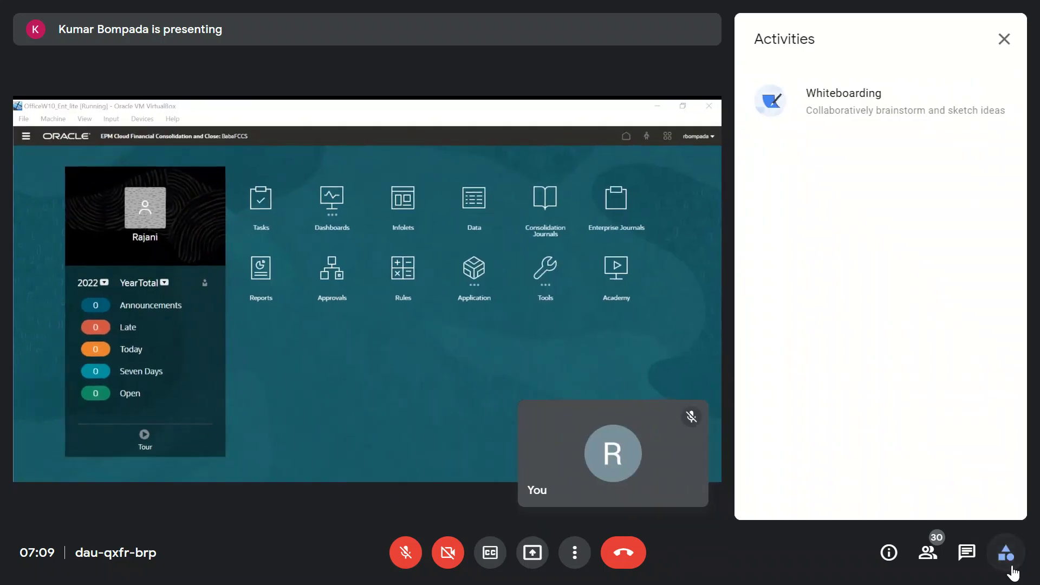
pyautogui.click(1003, 39)
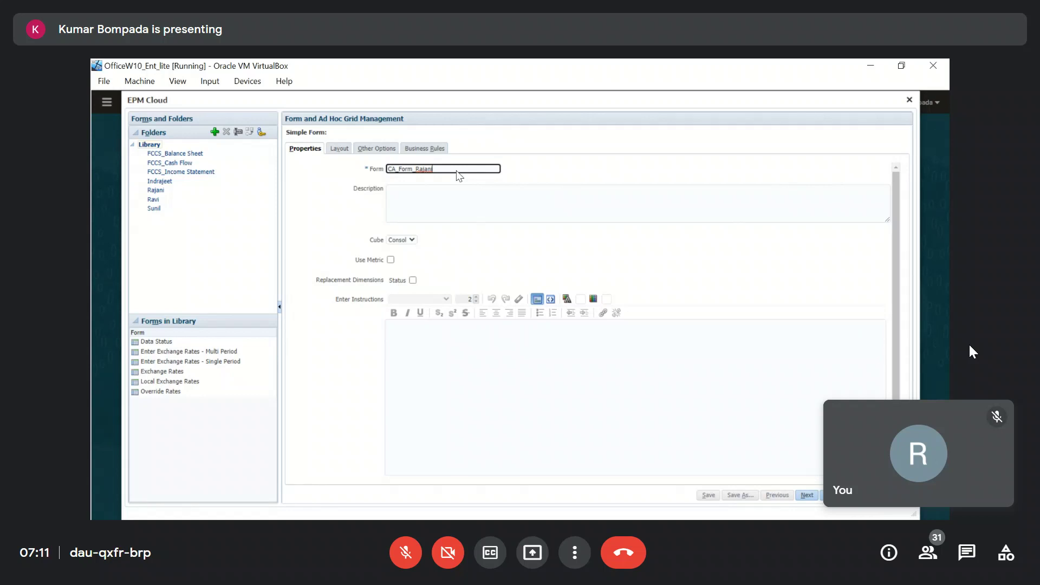
# Enter the form description 'Current Asssets' and bring up the form's Layout settings.
pyautogui.click(456, 199)
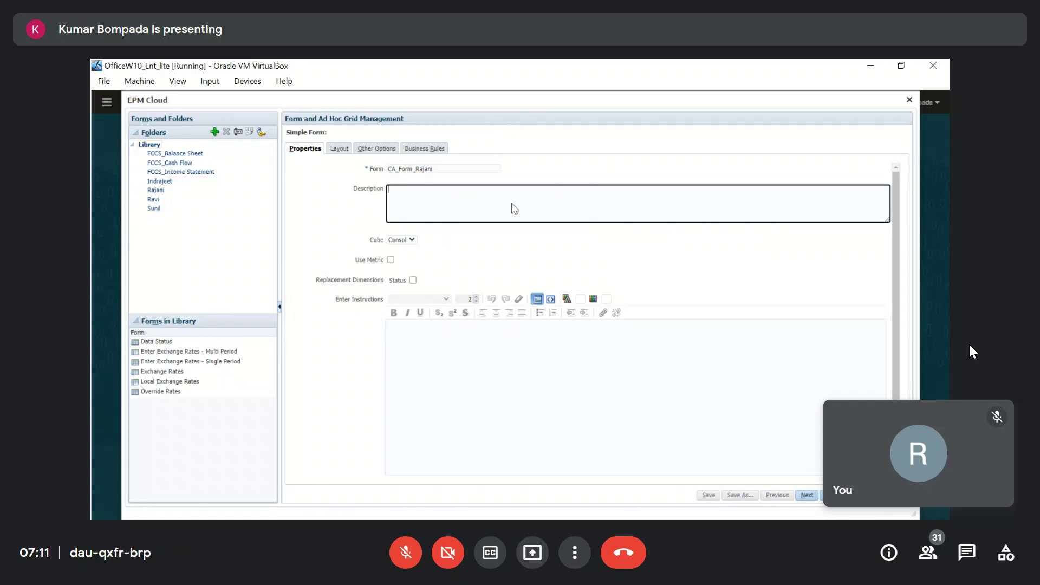
pyautogui.write('Current Asssets')
pyautogui.click(456, 350)
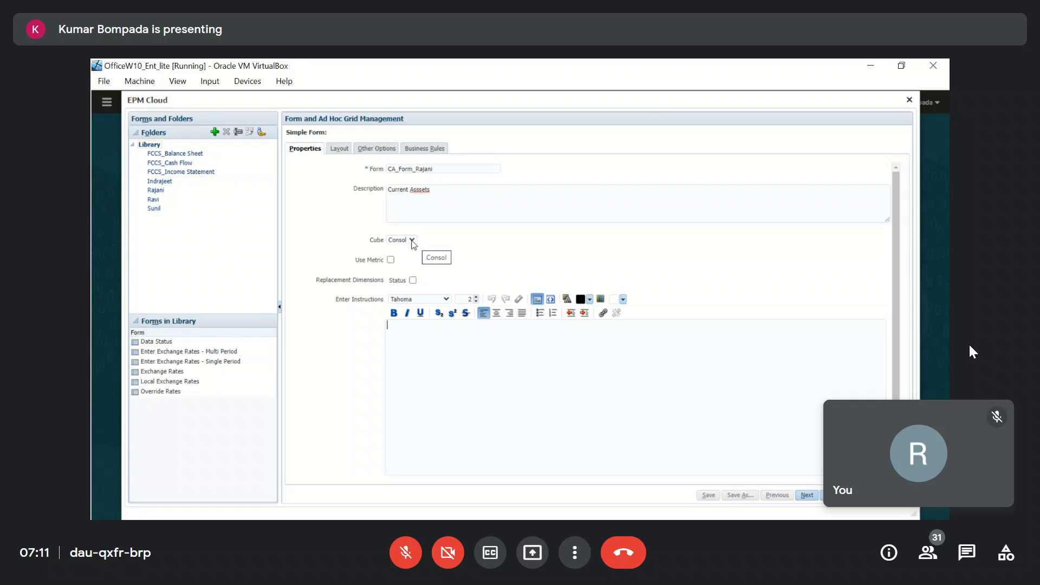
pyautogui.click(340, 153)
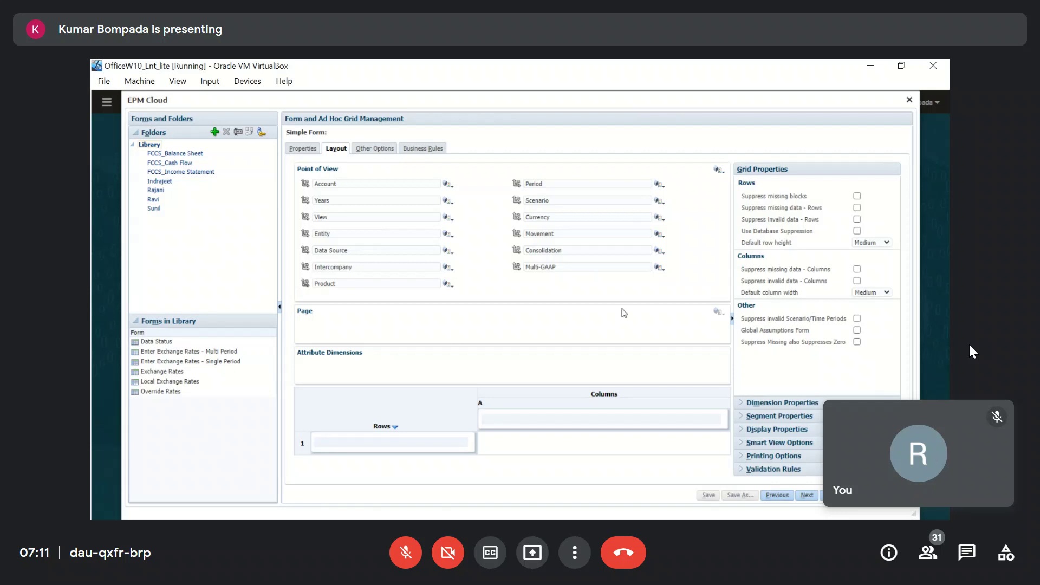
# Set the Scenario member in the form's Point of View to Actual.
pyautogui.moveTo(343, 170); pyautogui.dragTo(299, 171)
pyautogui.click(324, 313)
pyautogui.moveTo(313, 317); pyautogui.dragTo(299, 315)
pyautogui.click(439, 323)
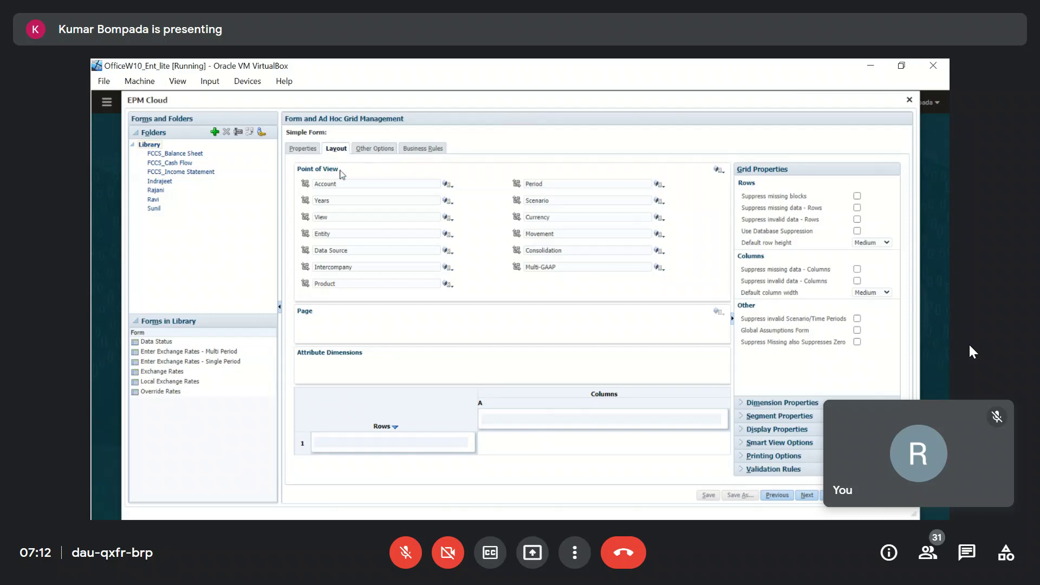
pyautogui.moveTo(342, 173); pyautogui.dragTo(296, 172)
pyautogui.click(555, 202)
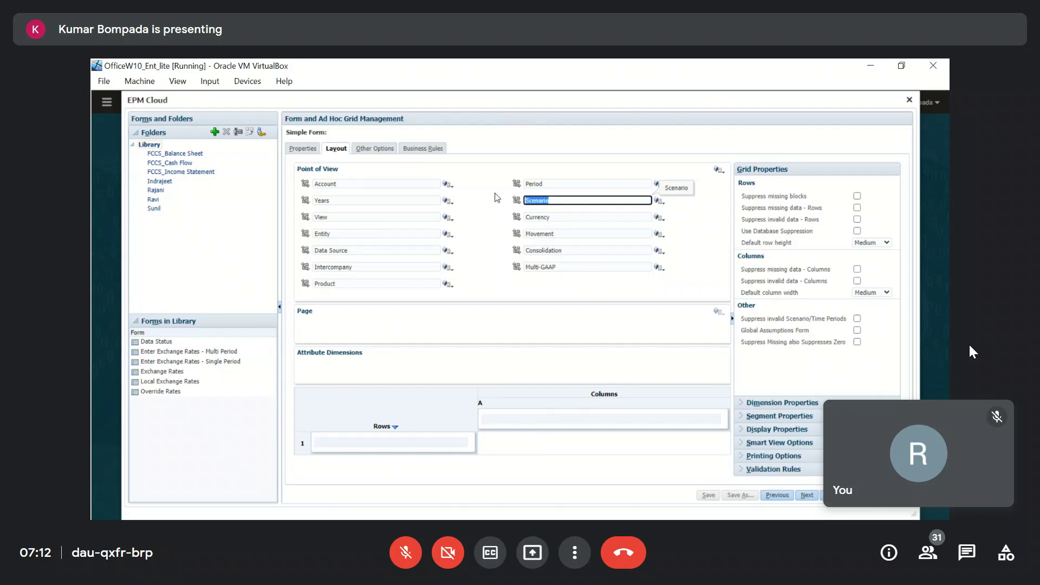
pyautogui.write('Actual')
pyautogui.click(676, 254)
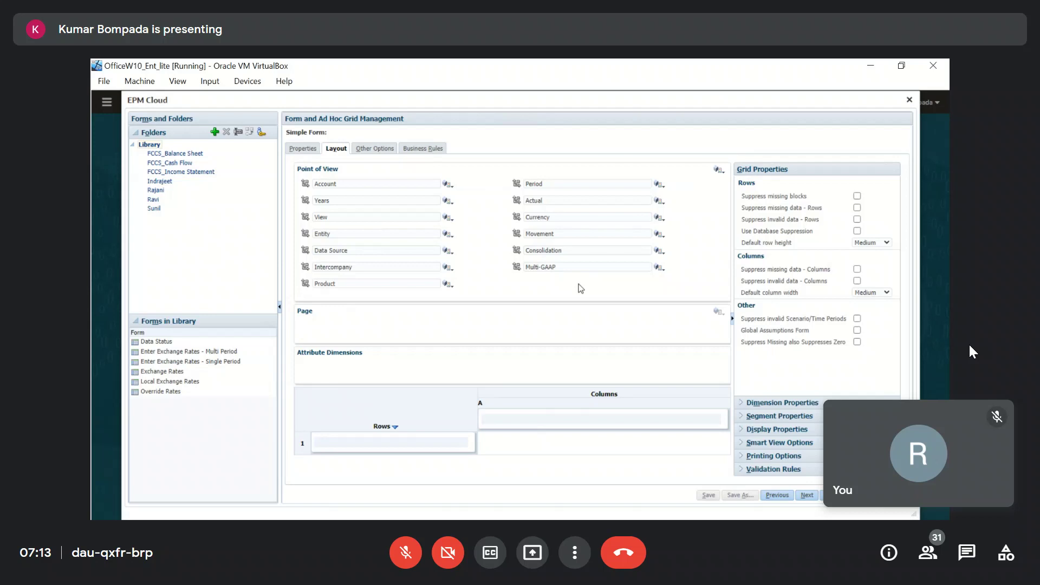
# Move the Account dimension into Rows and the Years dimension into Columns.
pyautogui.moveTo(306, 183); pyautogui.dragTo(319, 444)
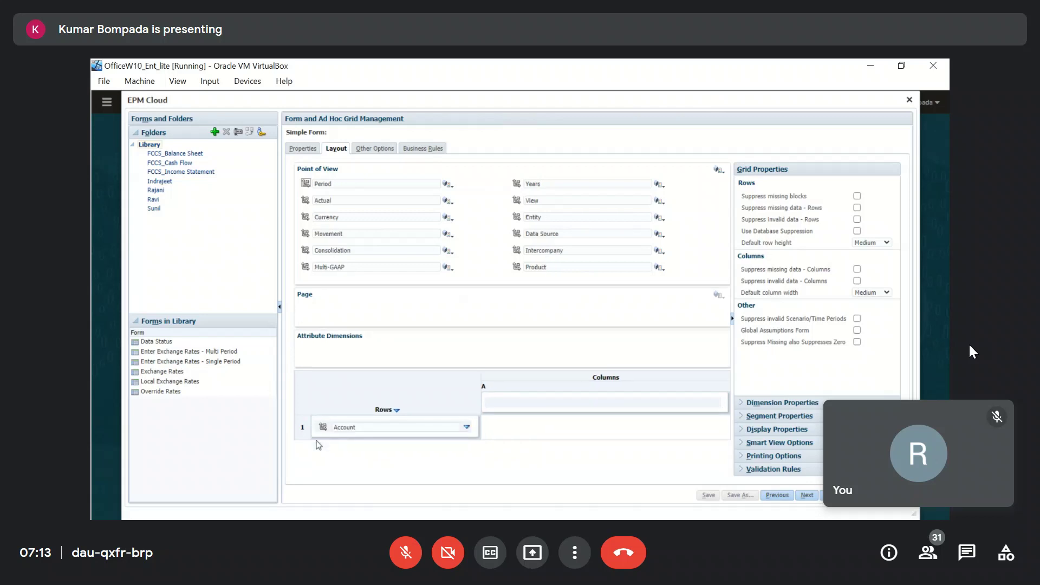
pyautogui.moveTo(517, 218)
pyautogui.mouseDown()
pyautogui.moveTo(574, 381)
pyautogui.moveTo(521, 214)
pyautogui.mouseUp()
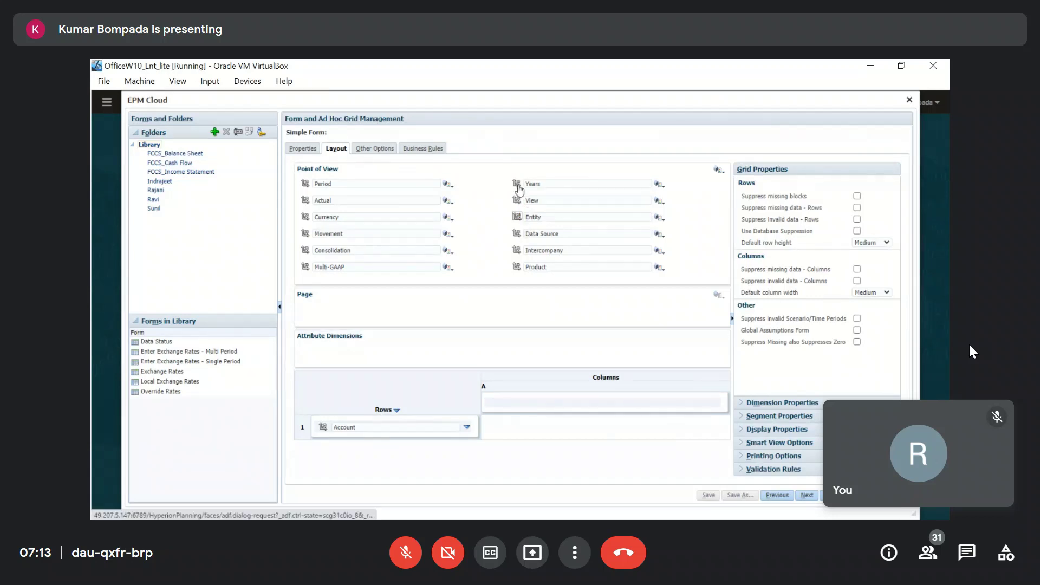
pyautogui.moveTo(517, 184); pyautogui.dragTo(494, 404)
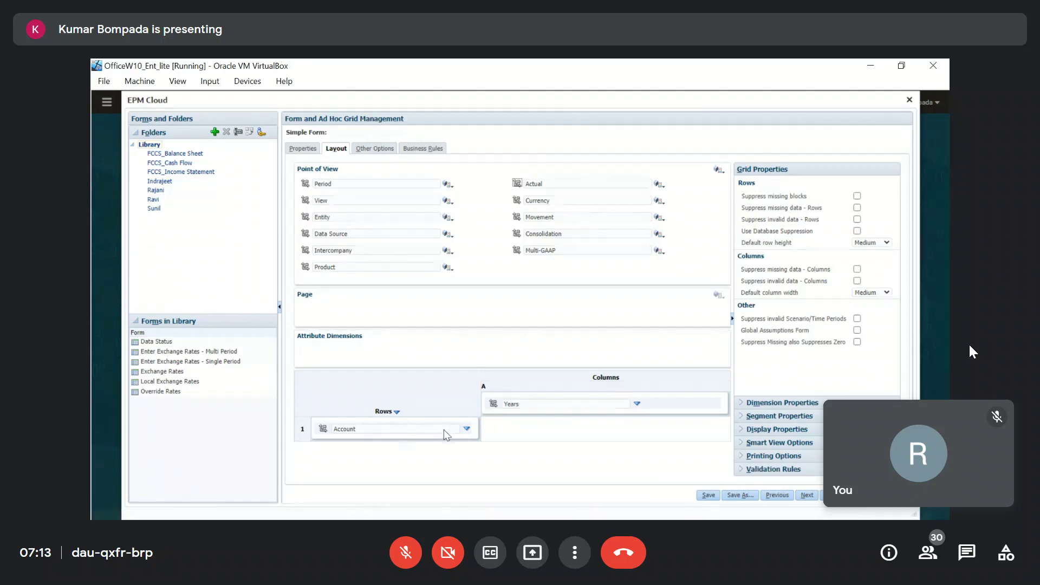
# Set the first row's member to Cash and add a second row for Bank.
pyautogui.click(413, 430)
pyautogui.moveTo(415, 434); pyautogui.dragTo(288, 435)
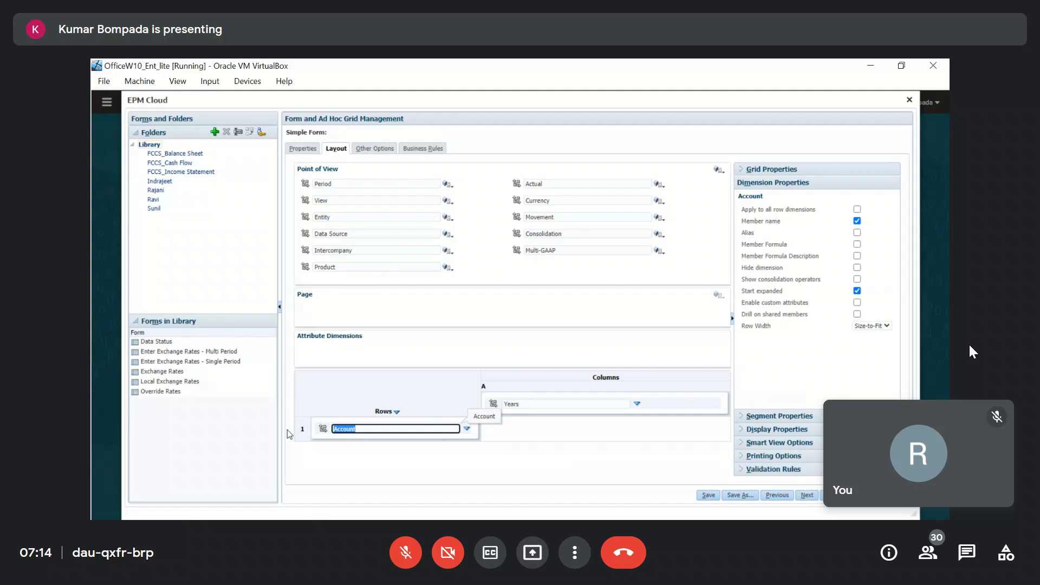
pyautogui.write('Cash')
pyautogui.press('Return')
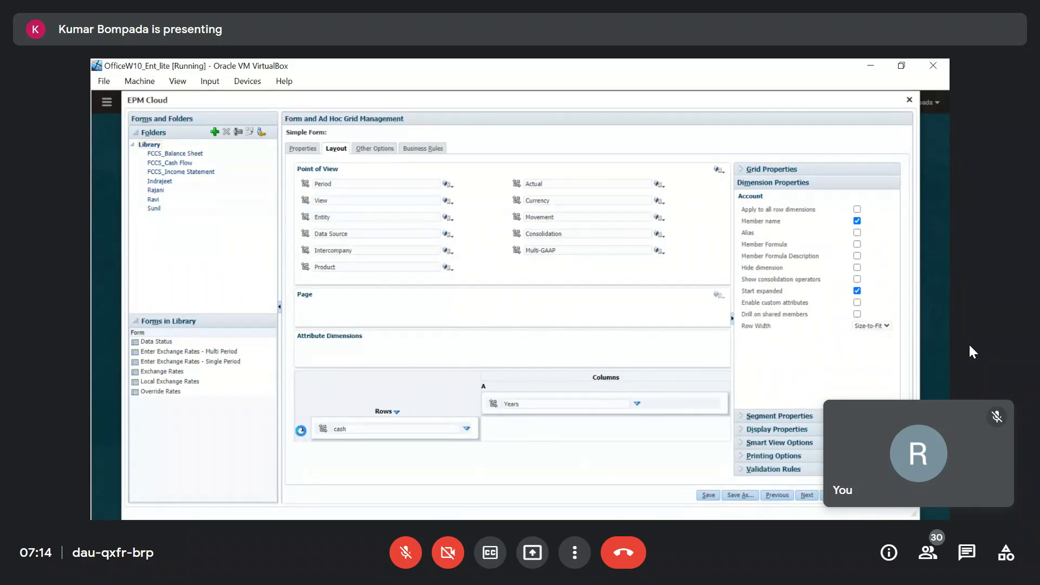
pyautogui.rightClick(302, 430)
pyautogui.click(388, 451)
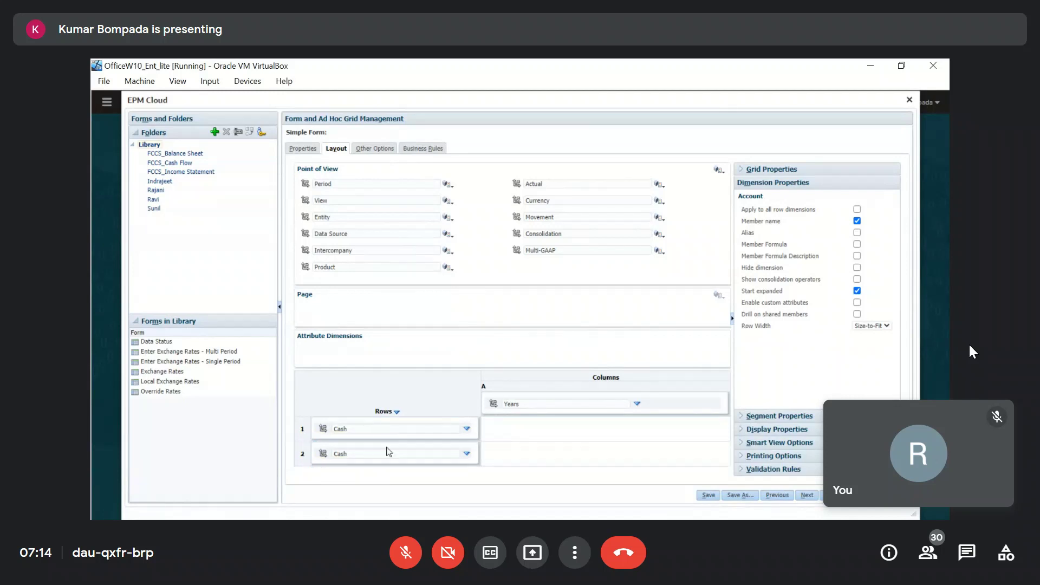
pyautogui.click(371, 453)
pyautogui.write('Bank')
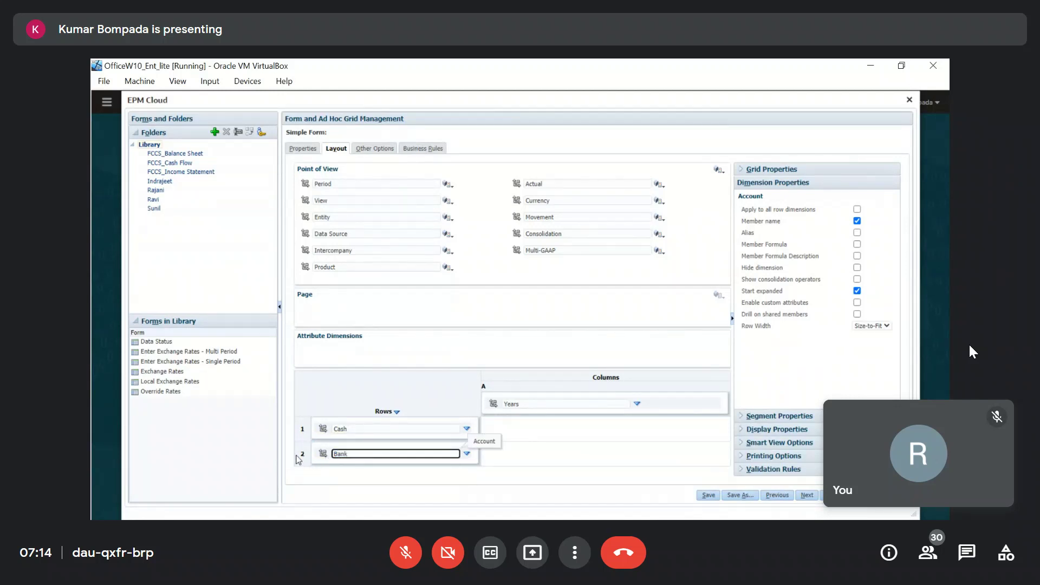
# Add a third row with the Income From Sales account.
pyautogui.rightClick(302, 455)
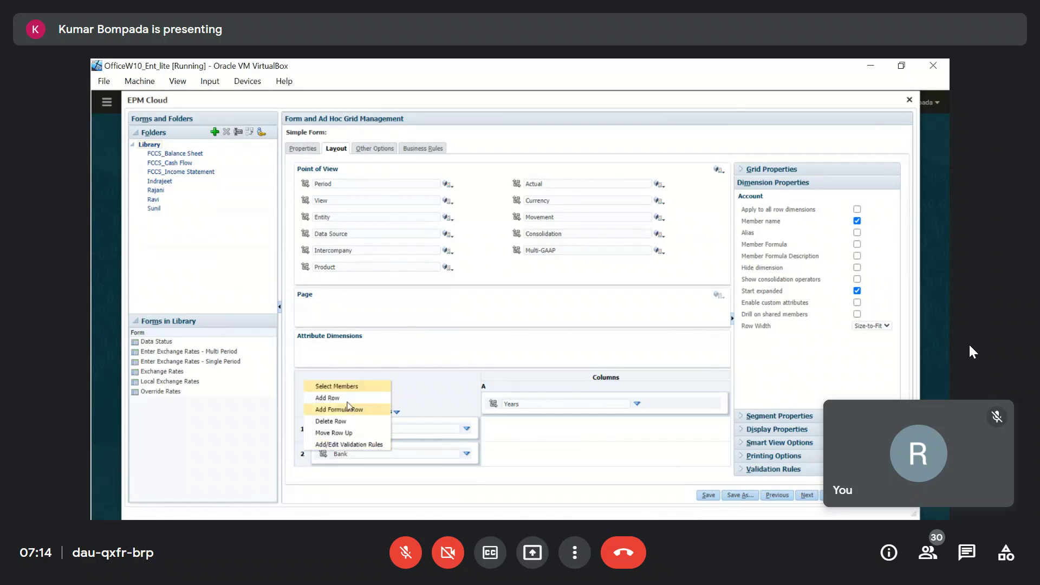
pyautogui.click(344, 398)
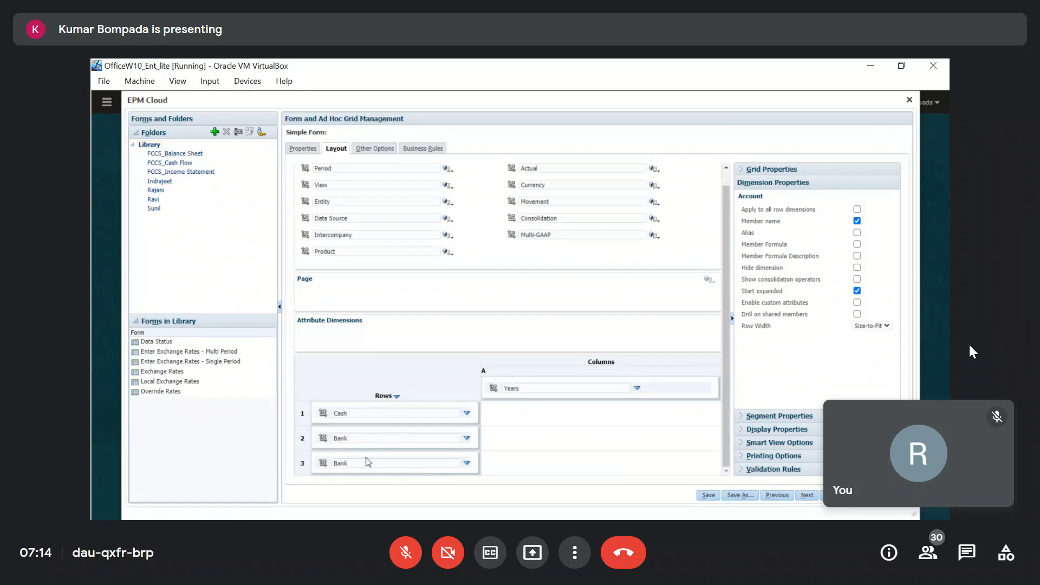
pyautogui.click(363, 465)
pyautogui.write('Income')
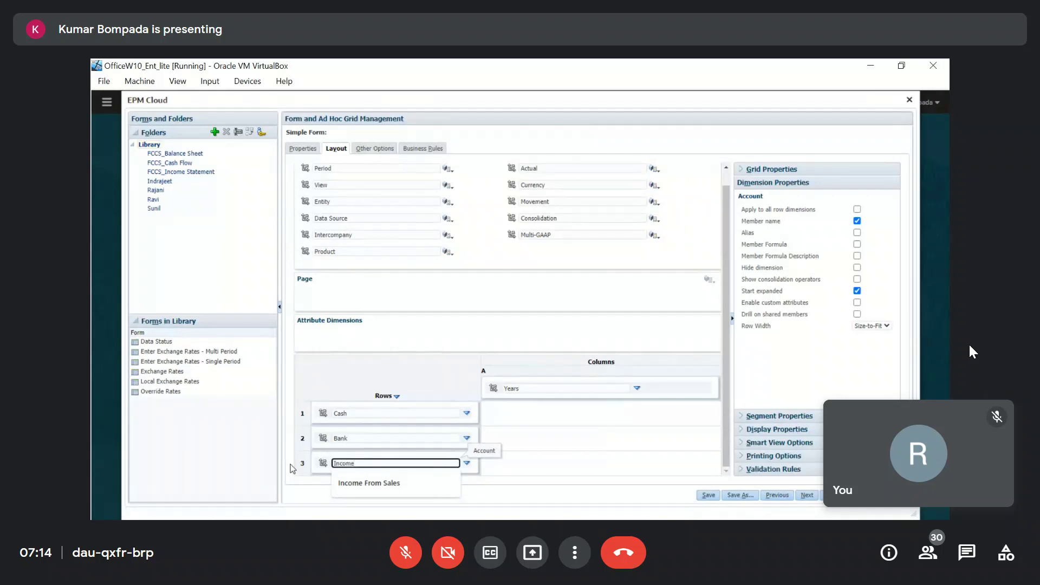
pyautogui.press('Down')
pyautogui.press('Return')
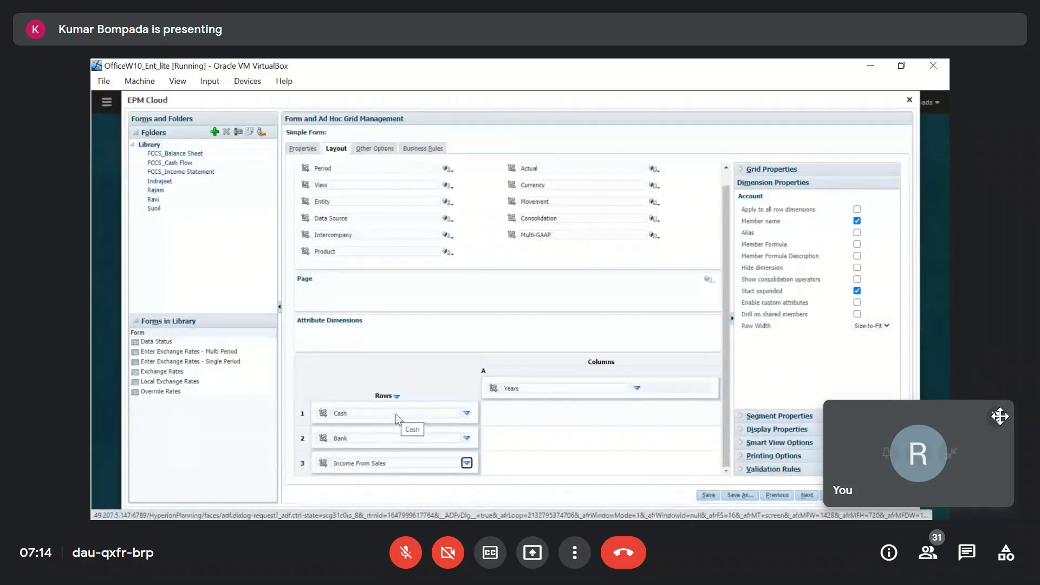
# Move the Meet self-view tile aside, lower the volume, and briefly unmute then re-mute the microphone.
pyautogui.moveTo(943, 413); pyautogui.dragTo(963, 75)
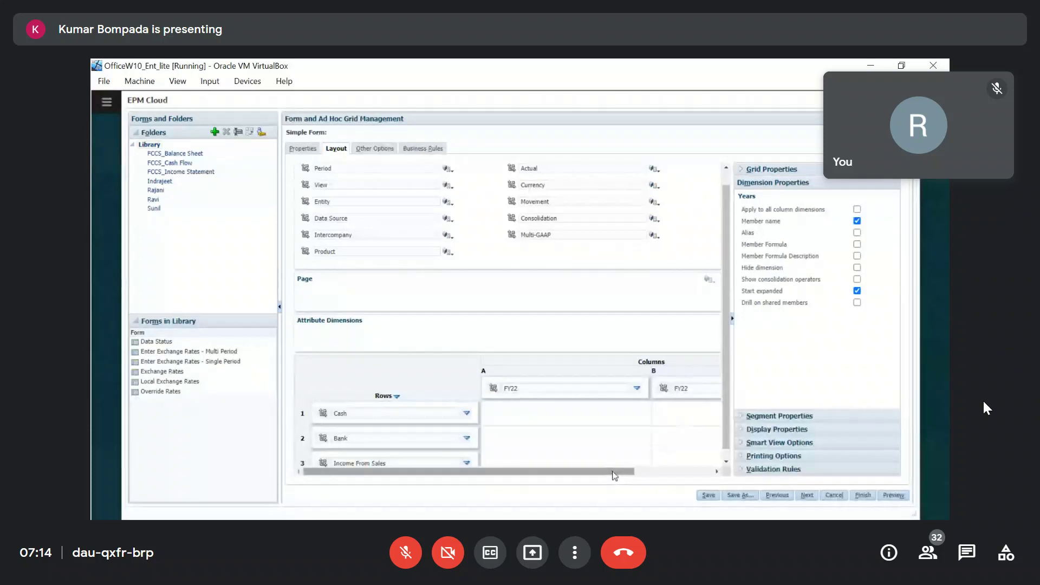
pyautogui.press('XF86AudioLowerVolume')
pyautogui.press('XF86AudioLowerVolume')
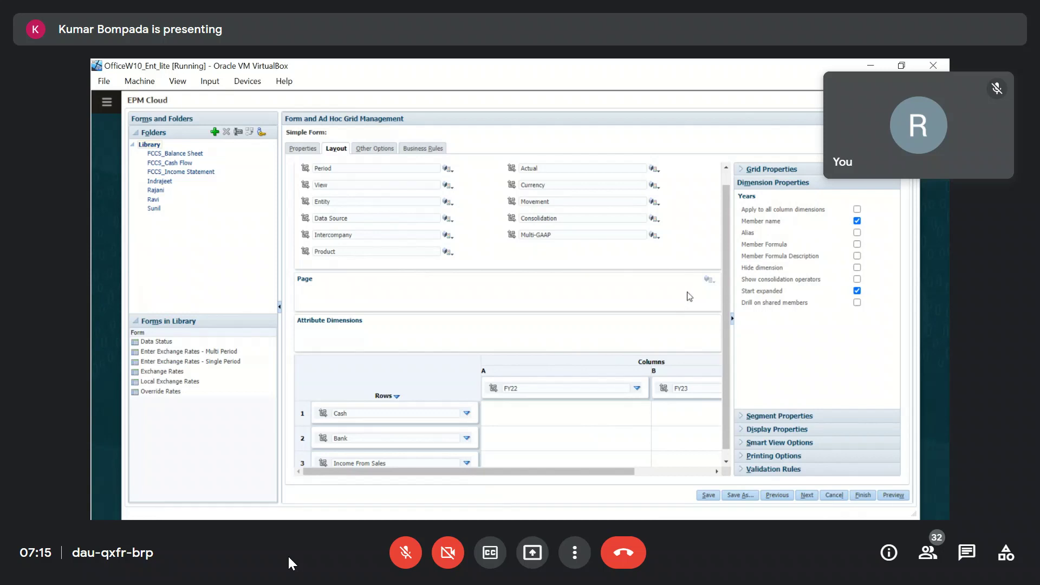
pyautogui.click(411, 564)
pyautogui.click(411, 563)
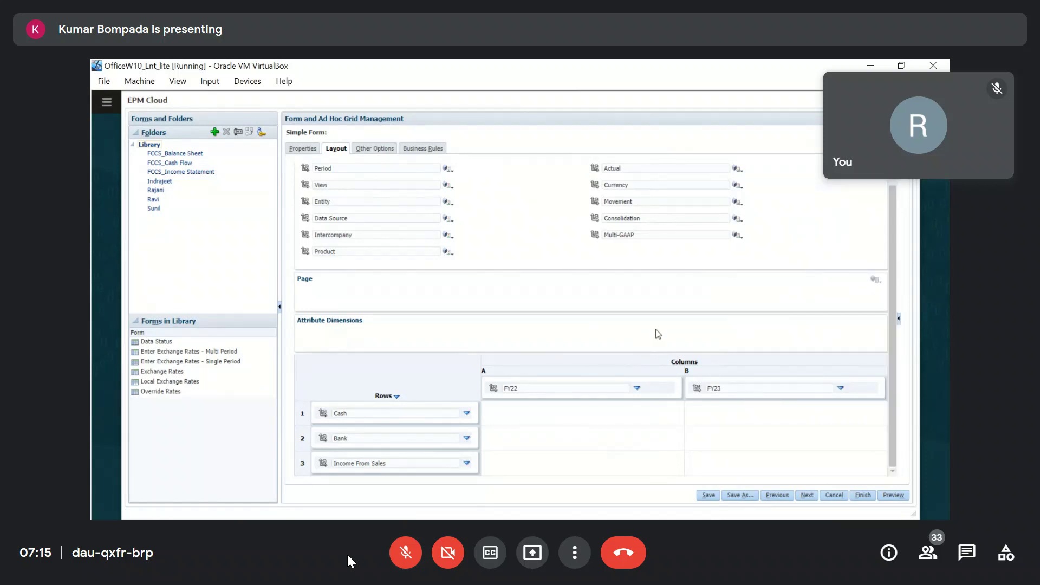
pyautogui.click(408, 556)
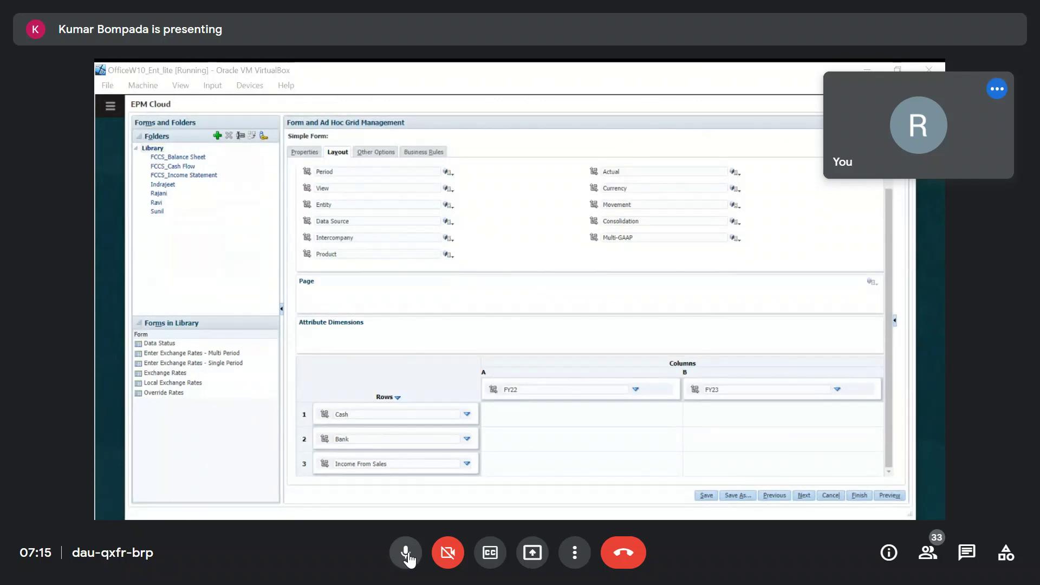
pyautogui.click(406, 554)
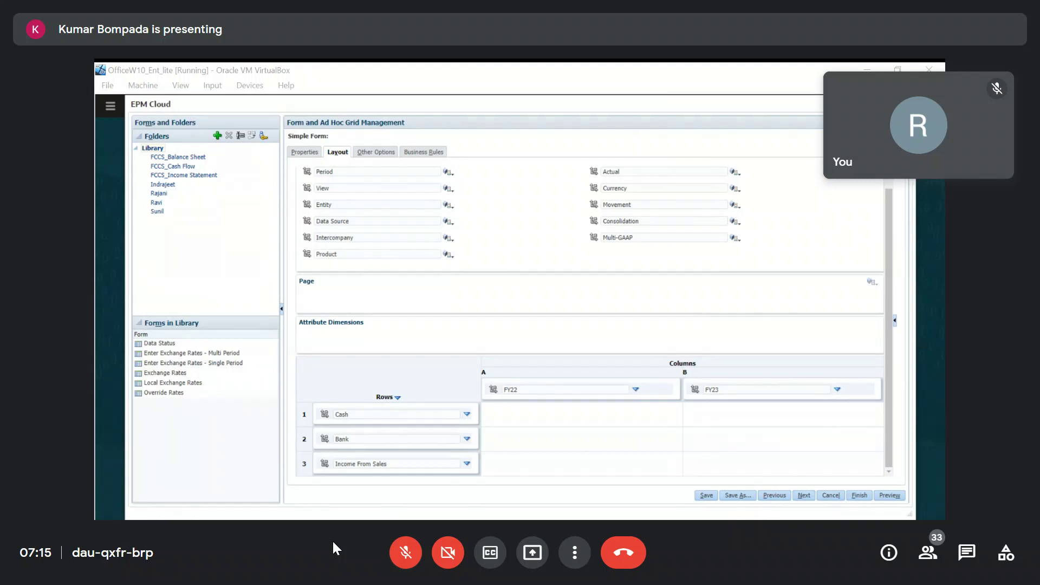
pyautogui.click(407, 562)
pyautogui.click(408, 562)
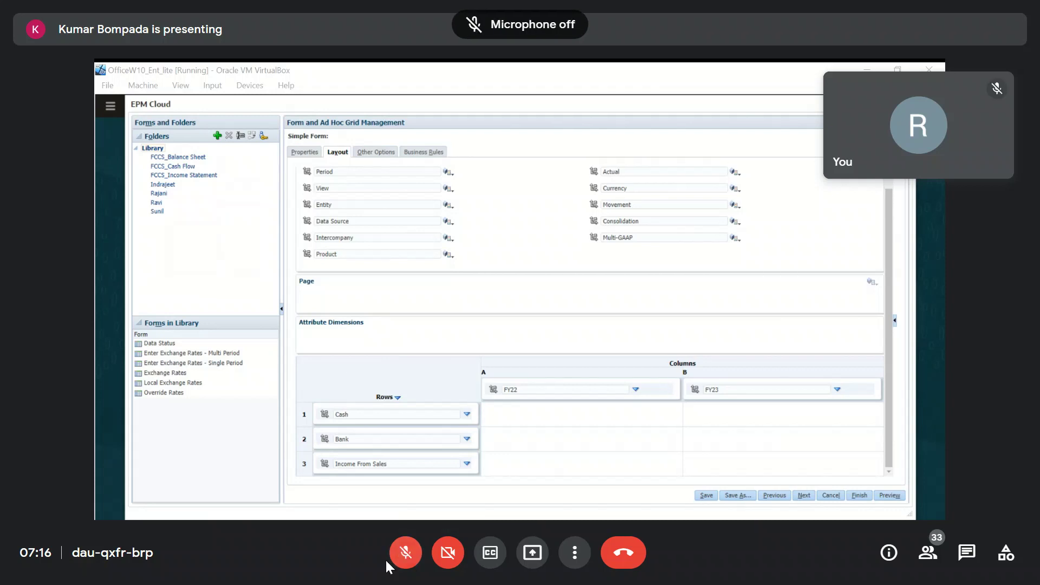
pyautogui.click(407, 559)
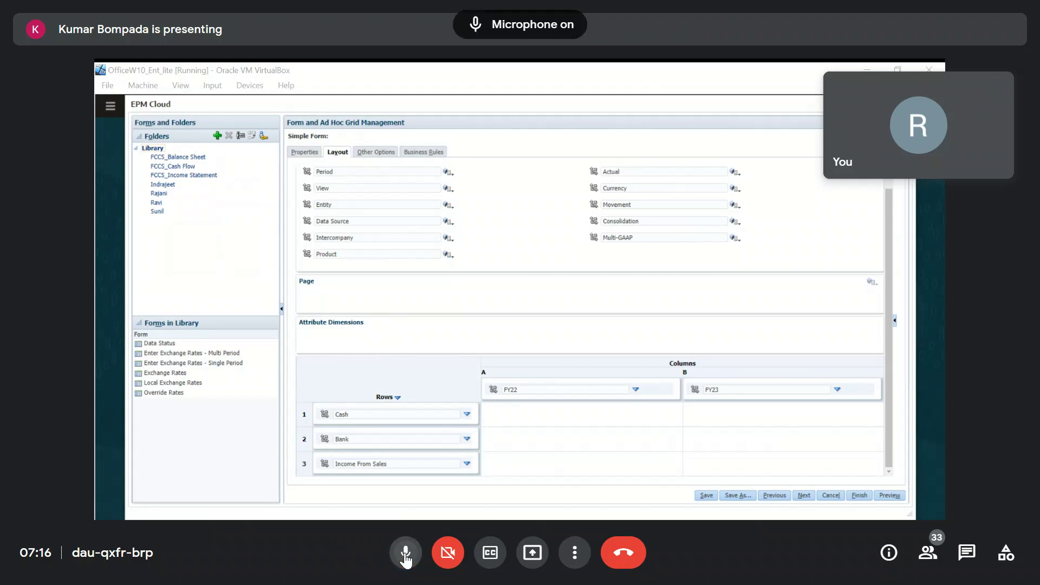
pyautogui.click(406, 560)
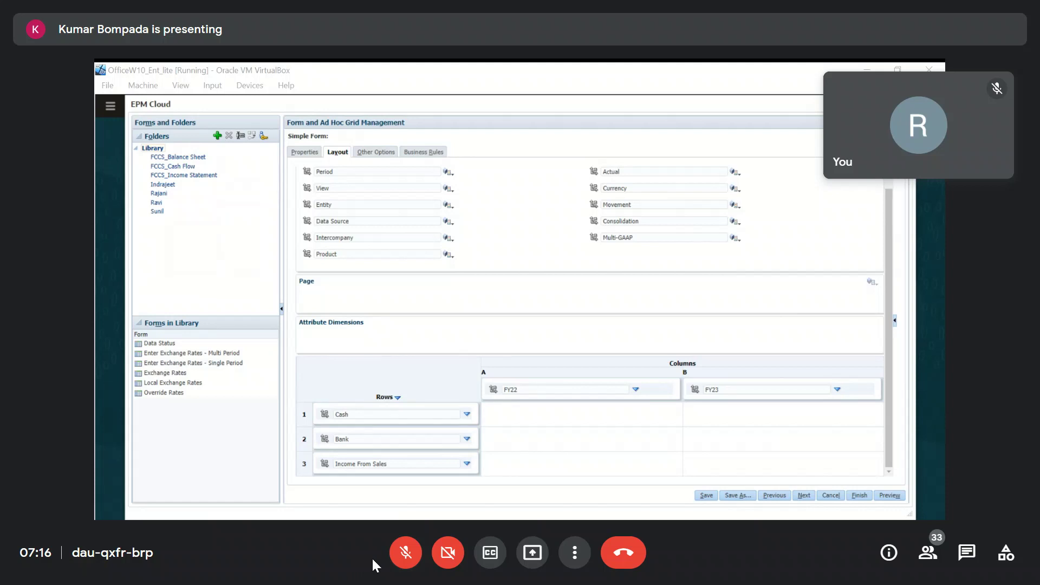
pyautogui.click(407, 558)
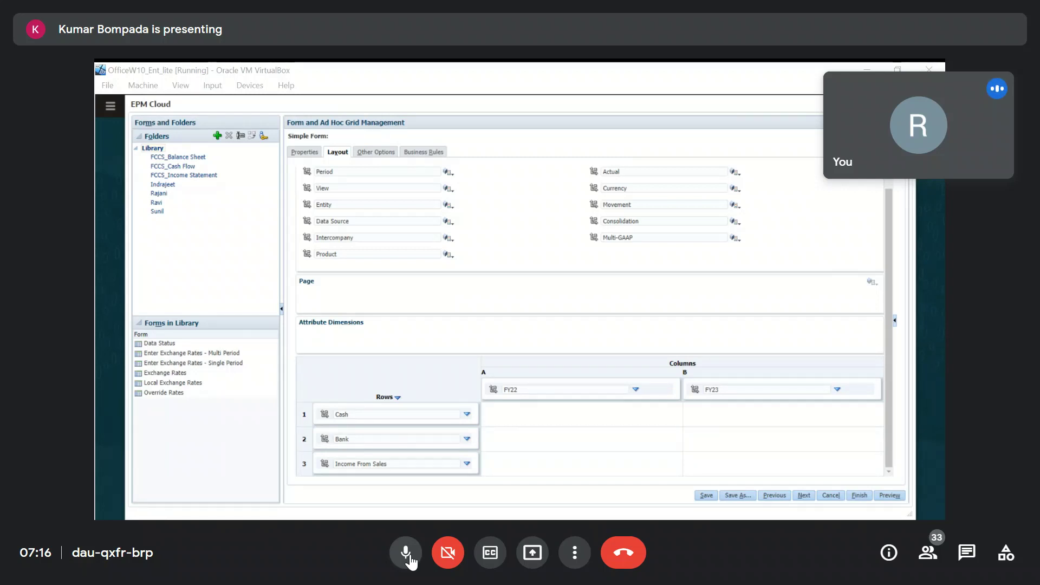
pyautogui.click(406, 553)
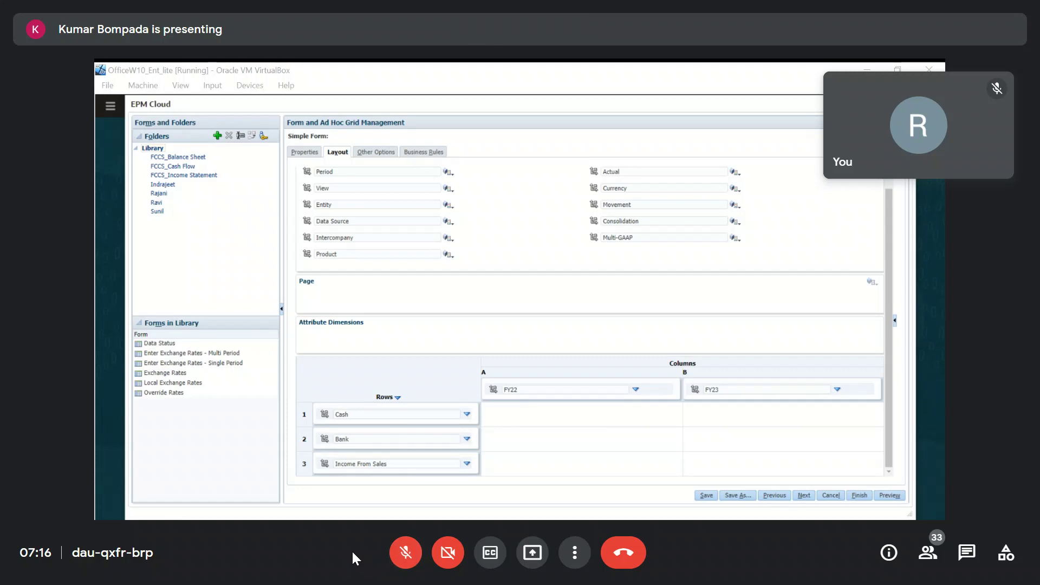
pyautogui.click(405, 558)
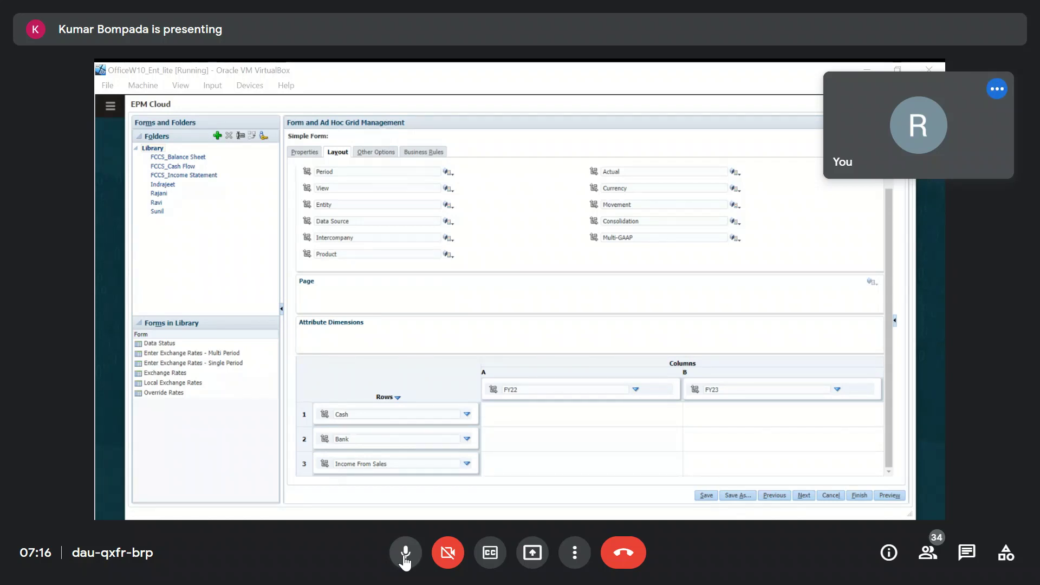
pyautogui.click(405, 554)
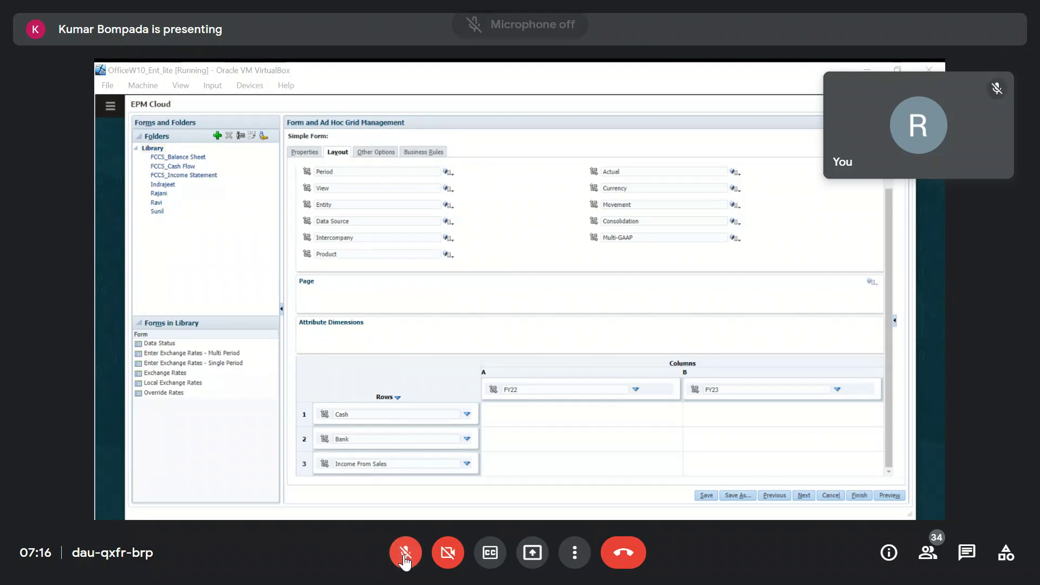
pyautogui.click(405, 558)
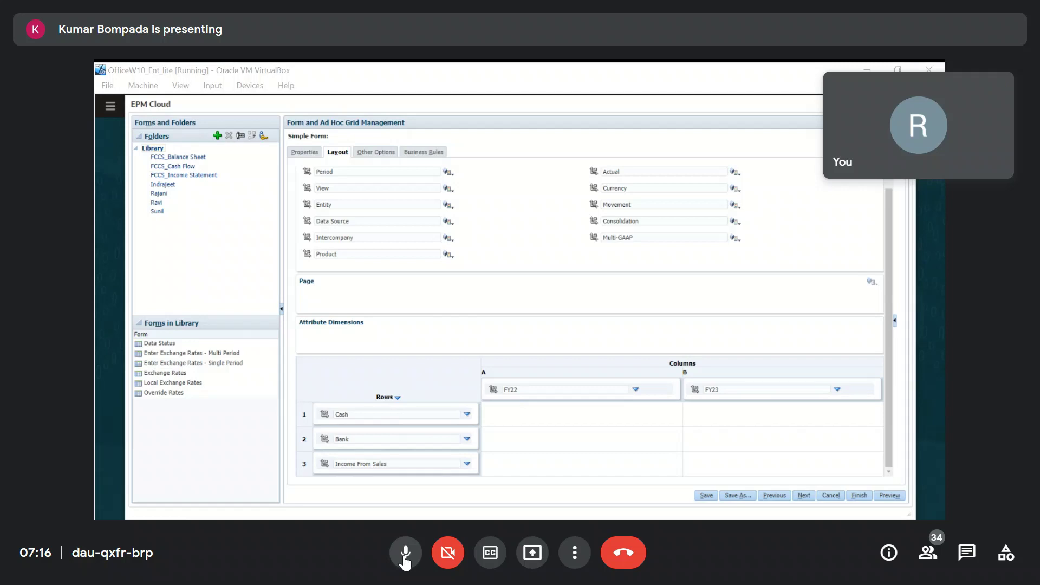
pyautogui.click(404, 558)
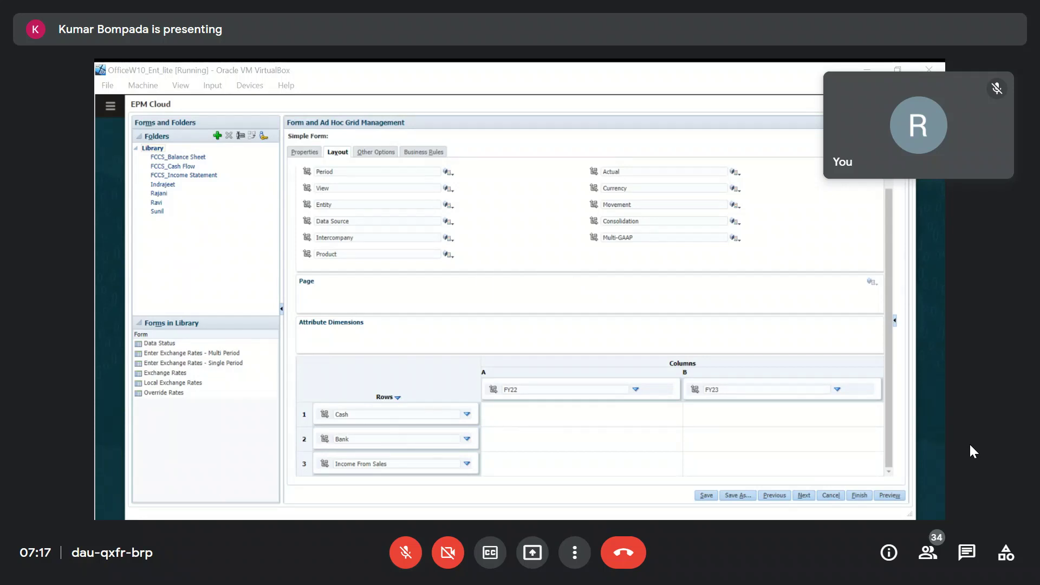
pyautogui.click(406, 555)
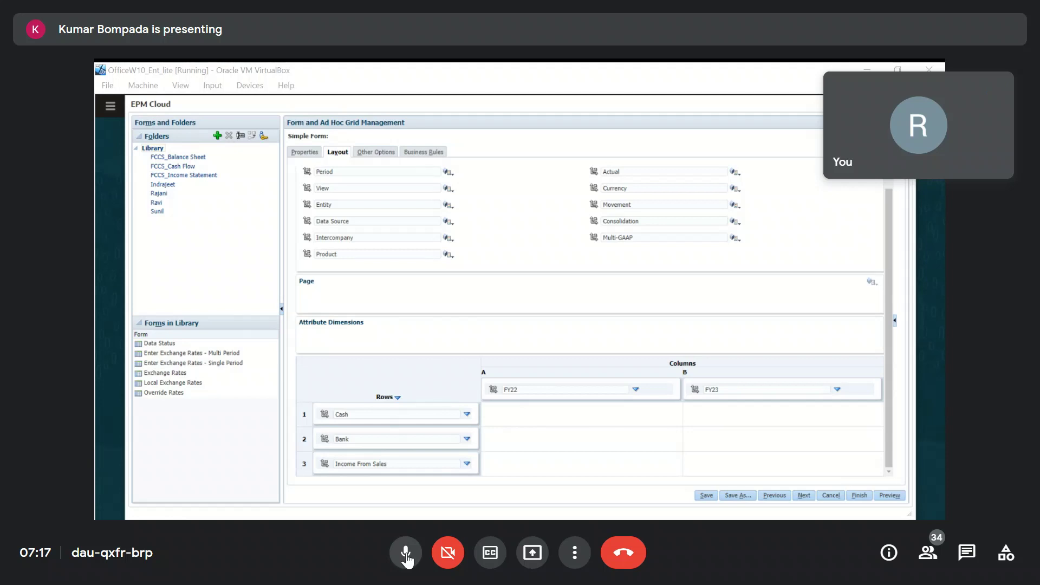
pyautogui.click(406, 554)
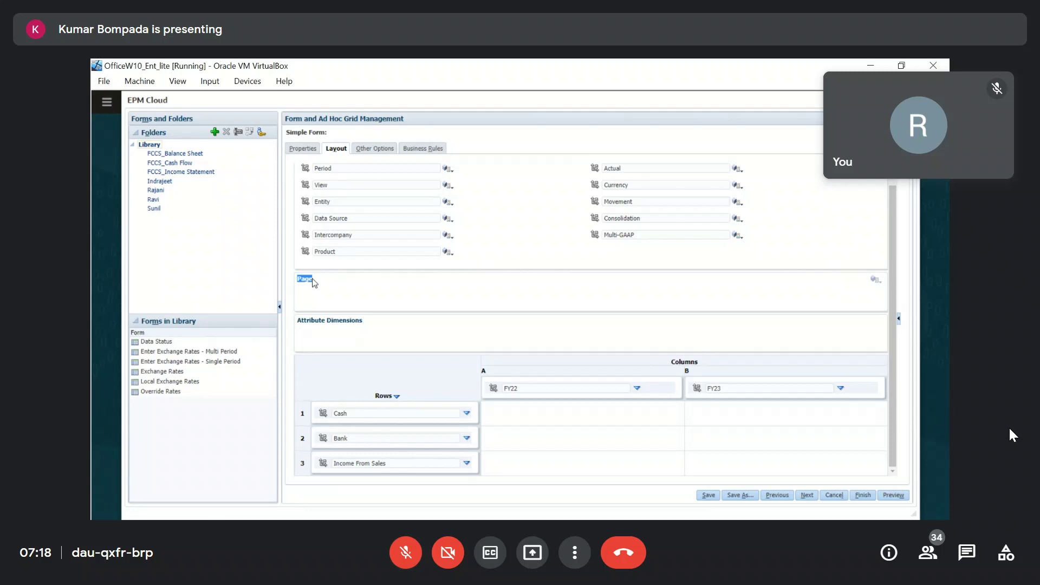
# Move the Product and Entity dimensions from the Point of View into the Page section.
pyautogui.click(368, 300)
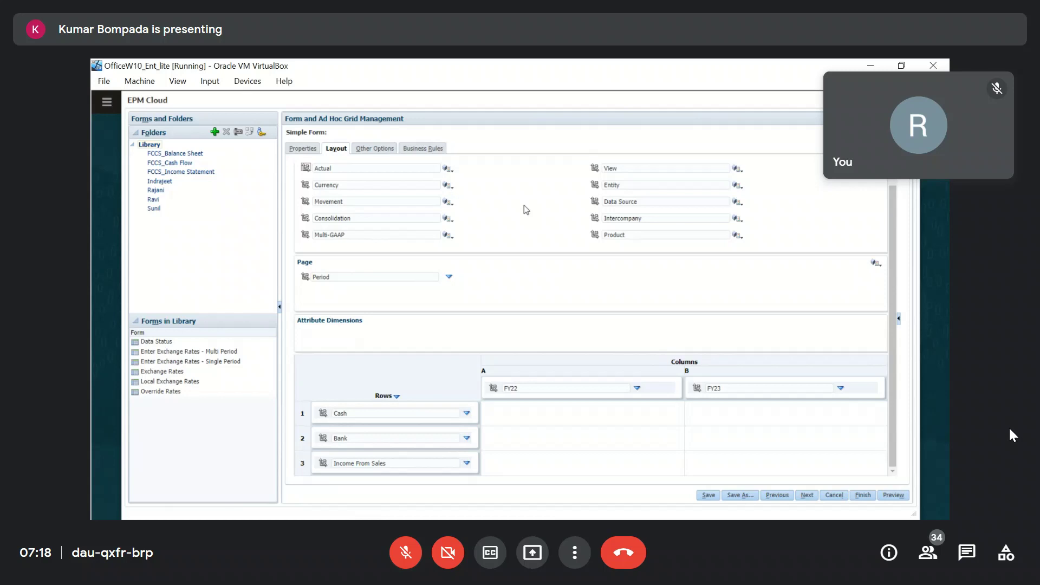
pyautogui.moveTo(595, 234); pyautogui.dragTo(516, 281)
pyautogui.moveTo(595, 235); pyautogui.dragTo(357, 294)
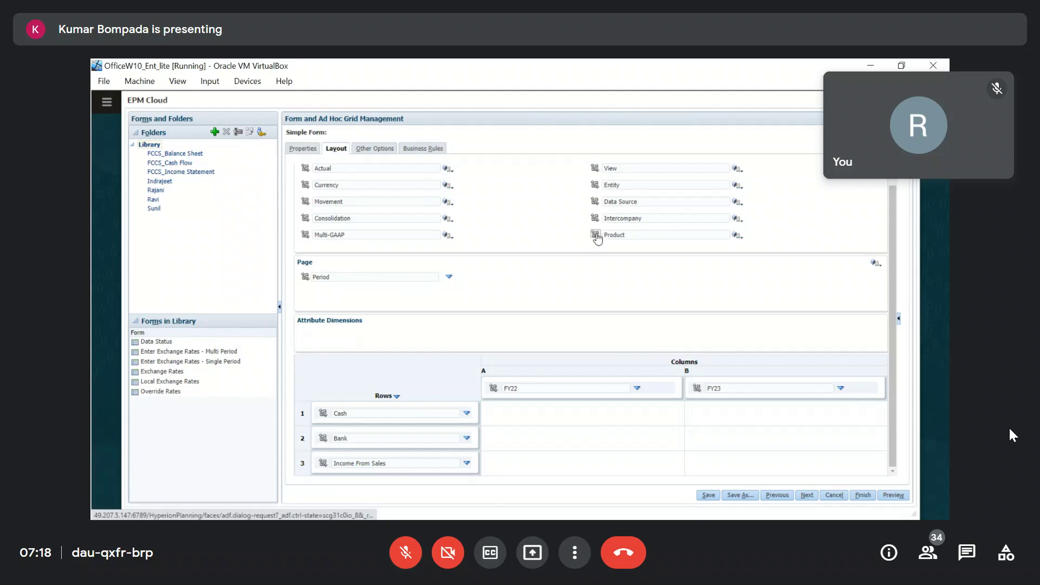
pyautogui.moveTo(596, 237); pyautogui.dragTo(688, 284)
pyautogui.moveTo(596, 235); pyautogui.dragTo(305, 265)
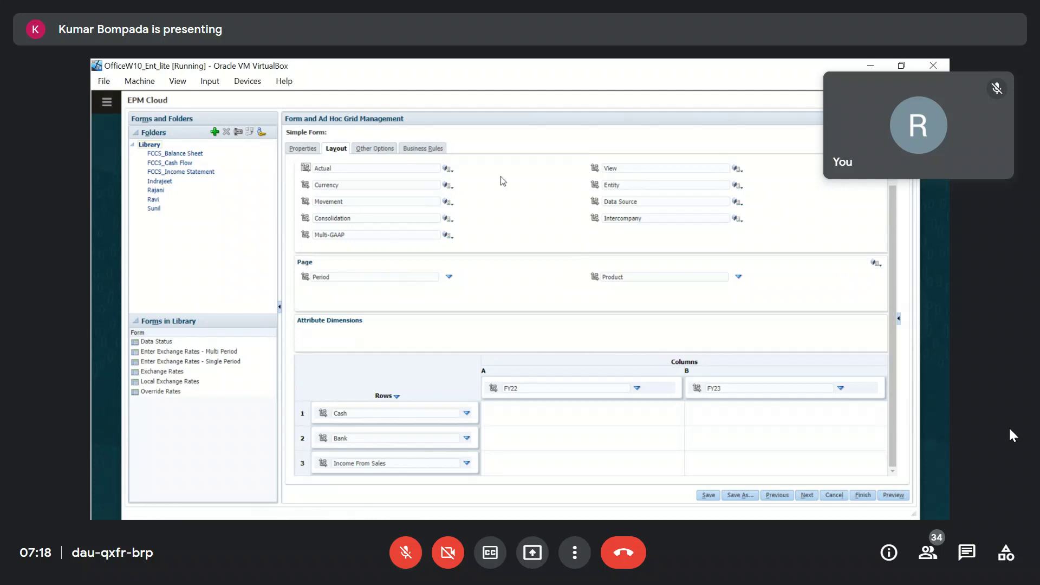
pyautogui.moveTo(595, 184); pyautogui.dragTo(514, 291)
pyautogui.moveTo(596, 186); pyautogui.dragTo(302, 270)
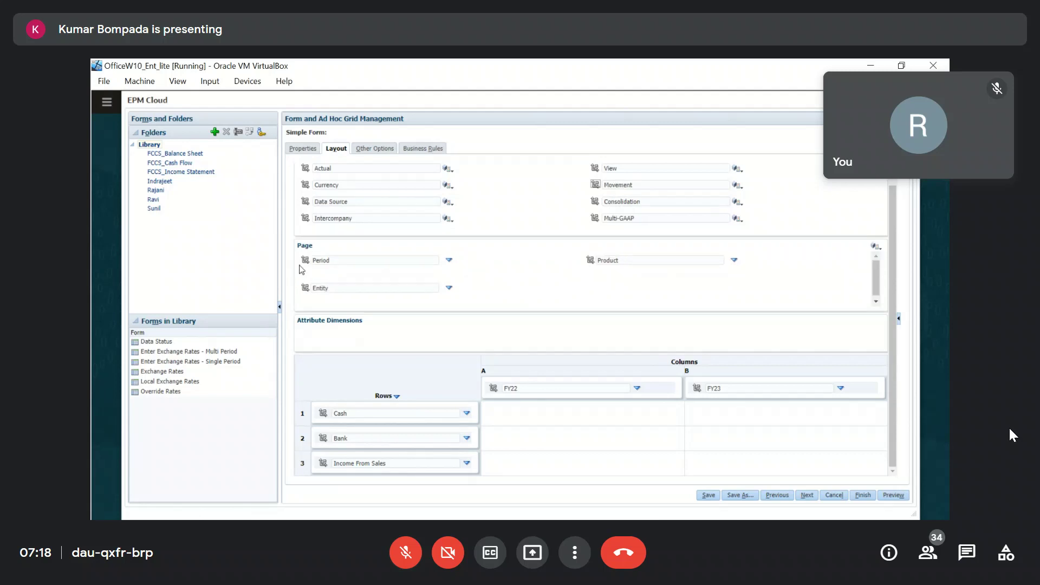
# Set the Period page member to the level 0 descendants of YearTotal.
pyautogui.click(449, 261)
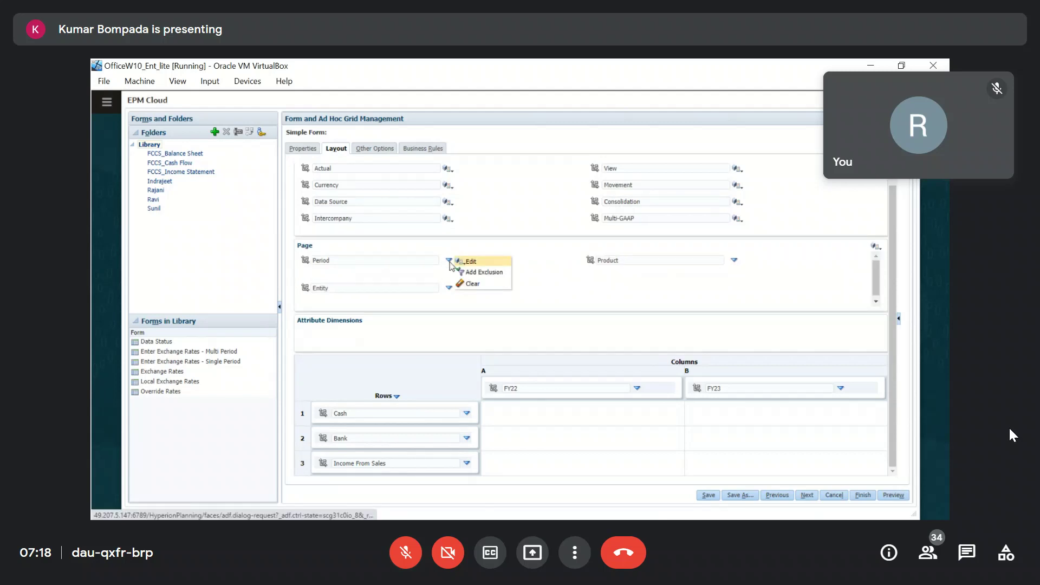
pyautogui.click(476, 262)
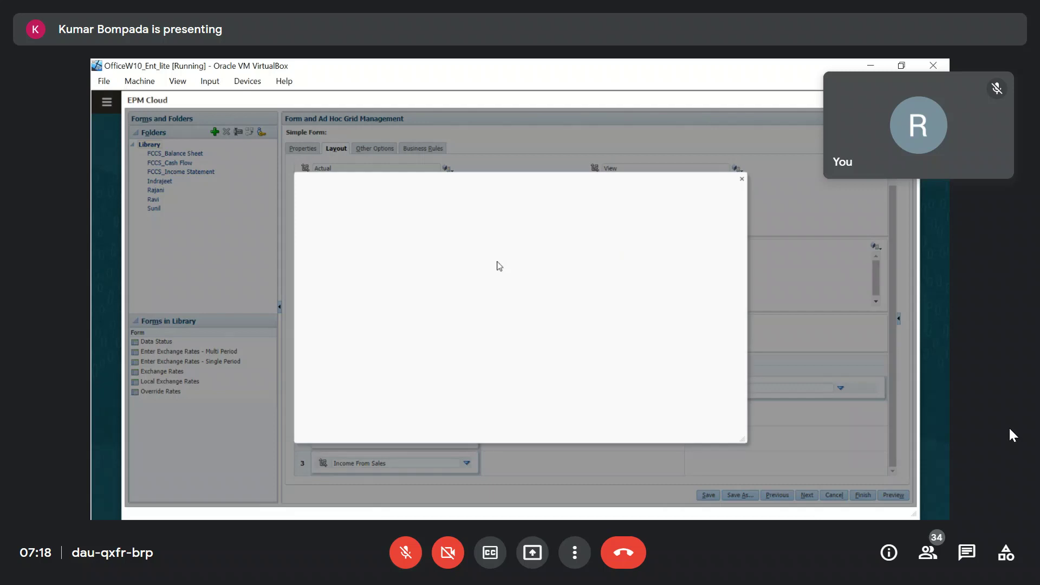
pyautogui.click(318, 268)
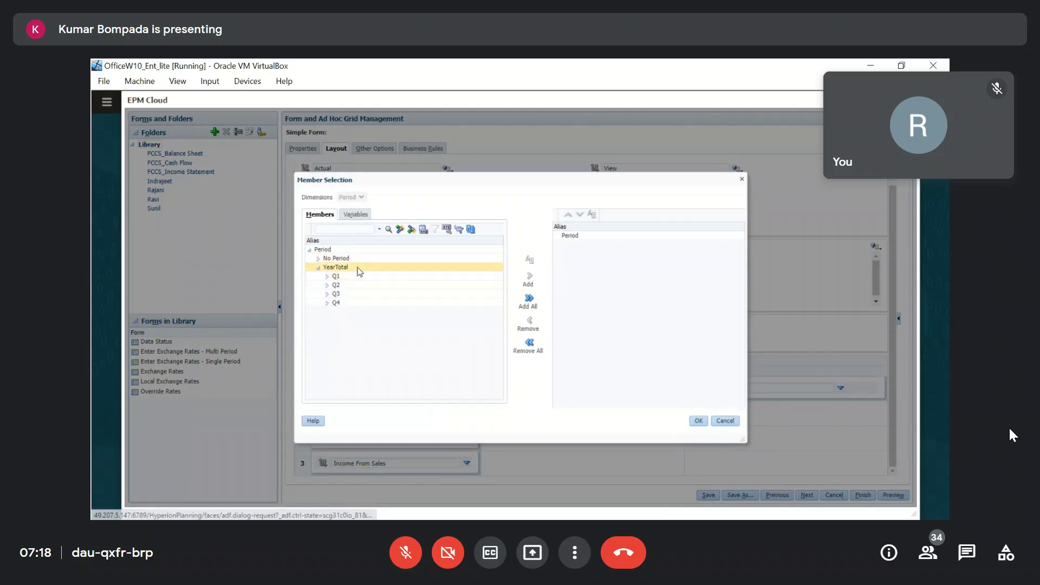
pyautogui.click(531, 261)
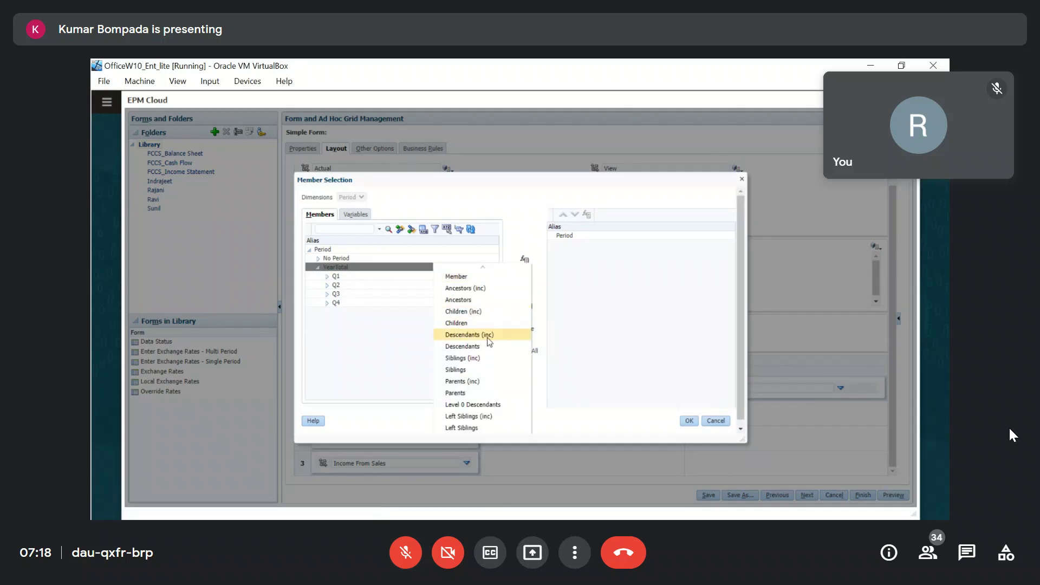
pyautogui.click(481, 405)
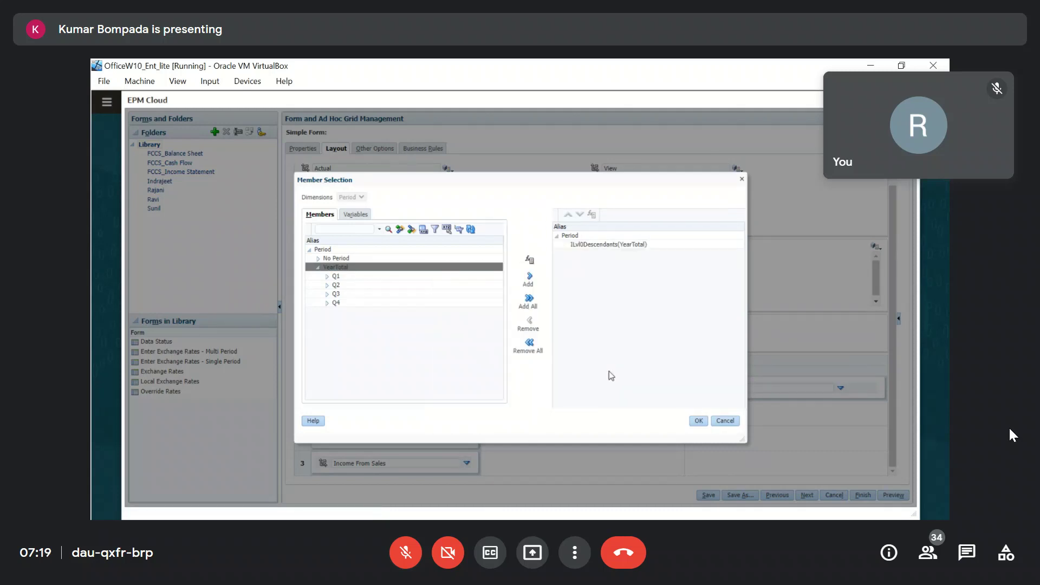
pyautogui.click(698, 421)
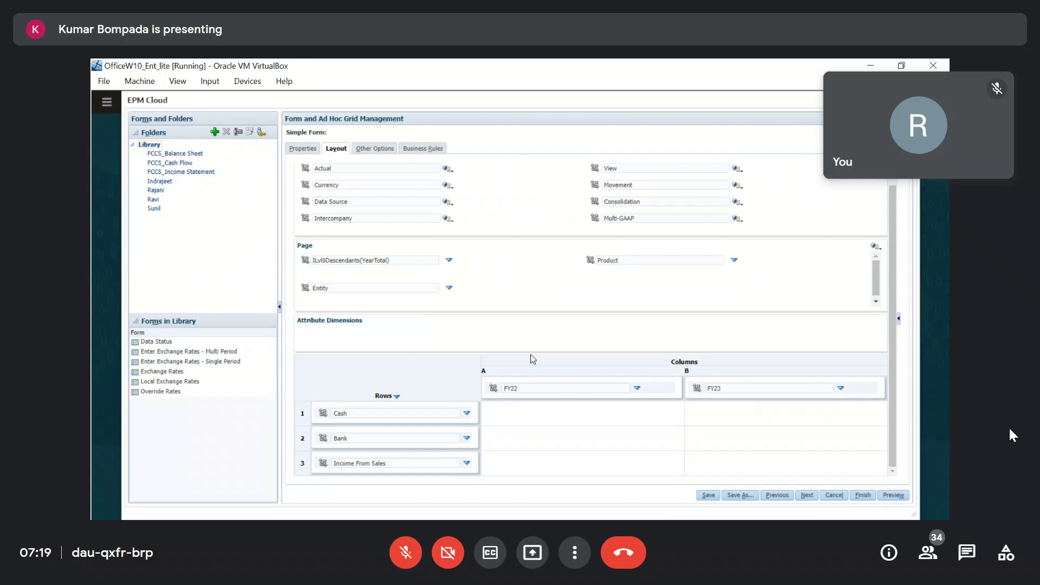
# Set the Product page member to ILvl0Descendants("Total Product").
pyautogui.click(736, 262)
pyautogui.click(753, 261)
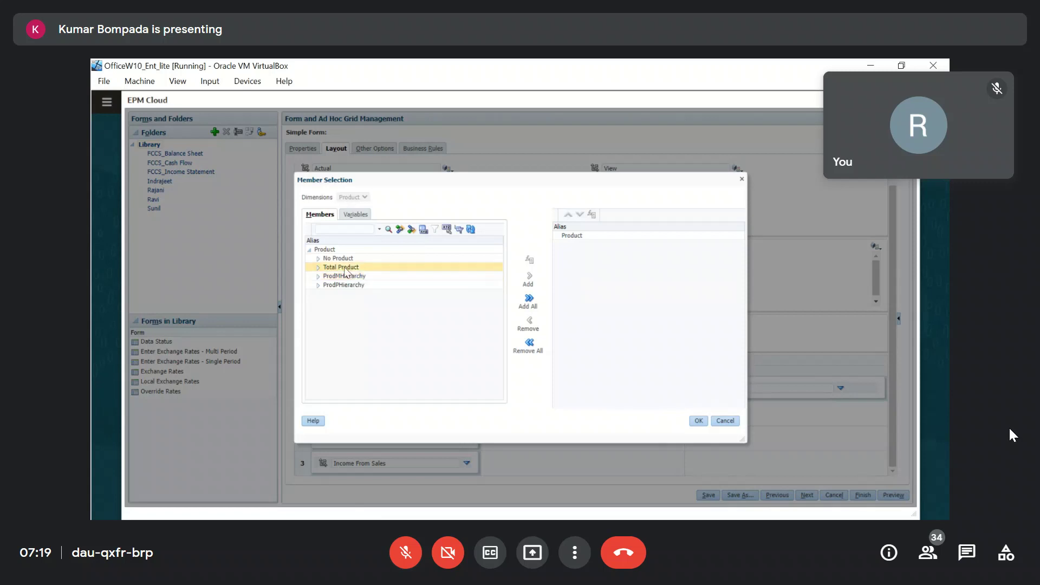
pyautogui.click(318, 267)
pyautogui.click(356, 269)
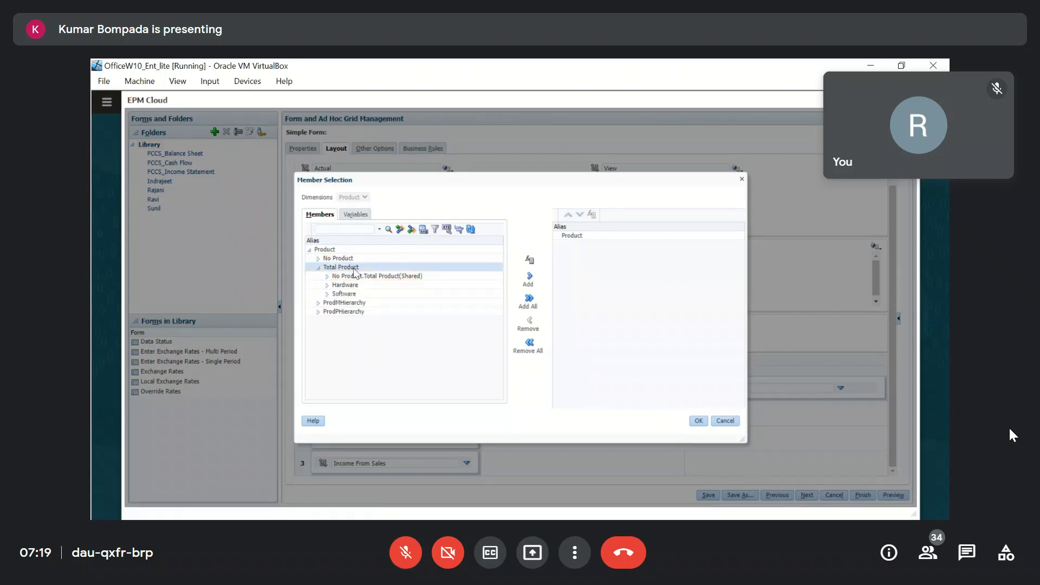
pyautogui.click(531, 264)
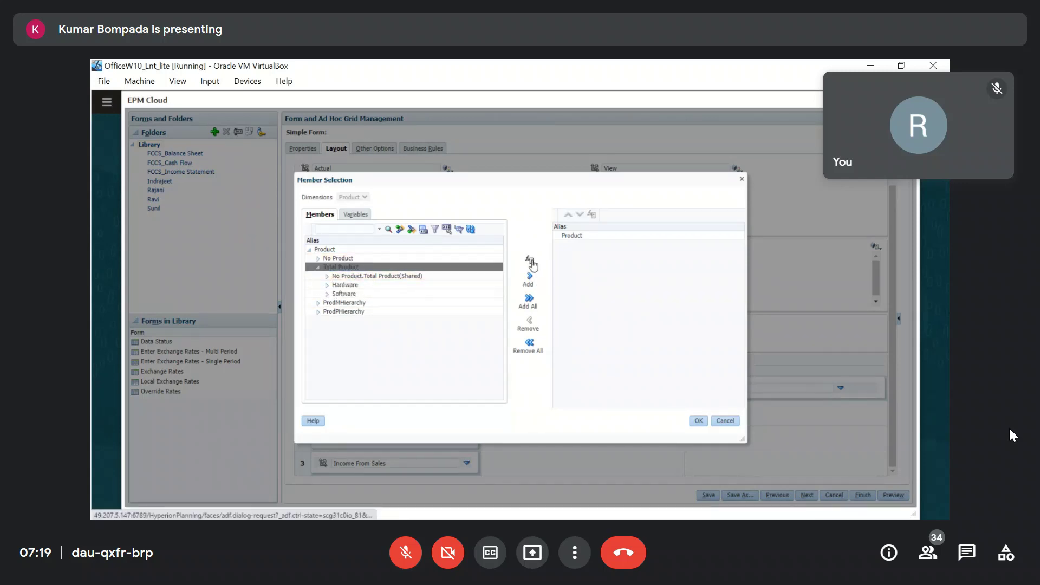
pyautogui.click(472, 405)
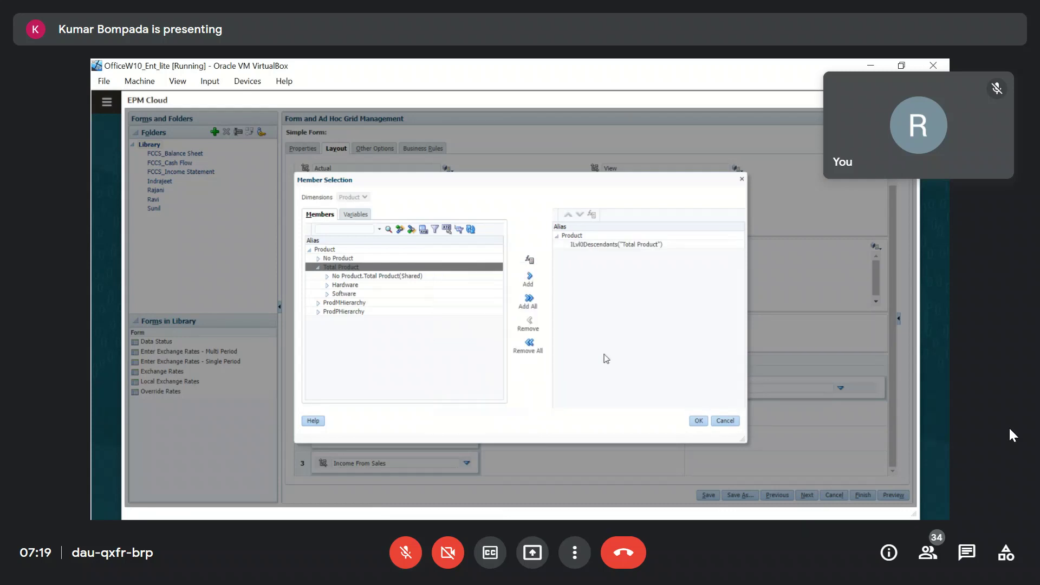
pyautogui.click(698, 422)
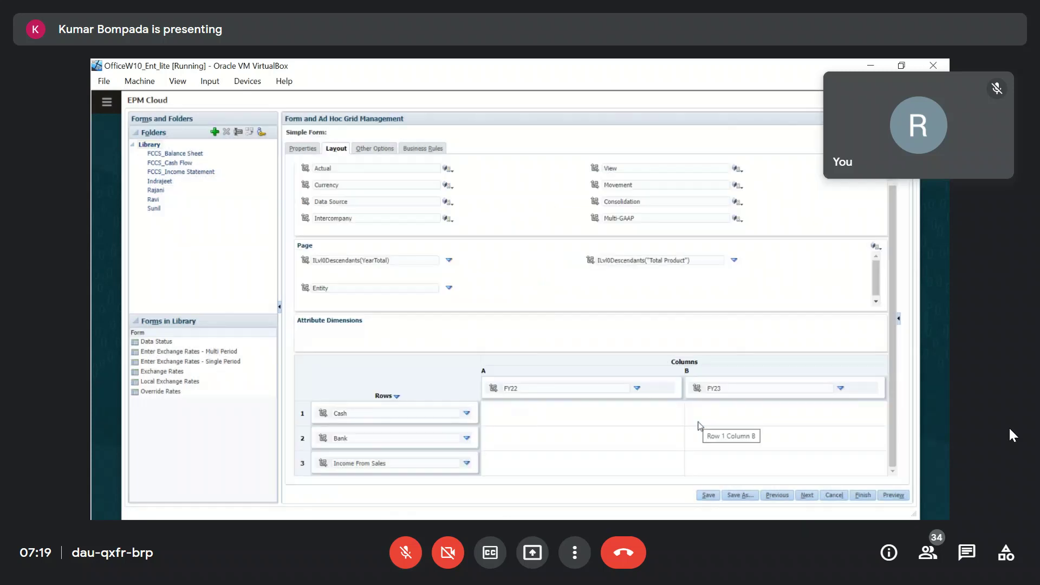
# Set the Entity page member to IDescendants("FCCS_Total Geography"), then select the Currency dimension name.
pyautogui.click(449, 289)
pyautogui.click(479, 288)
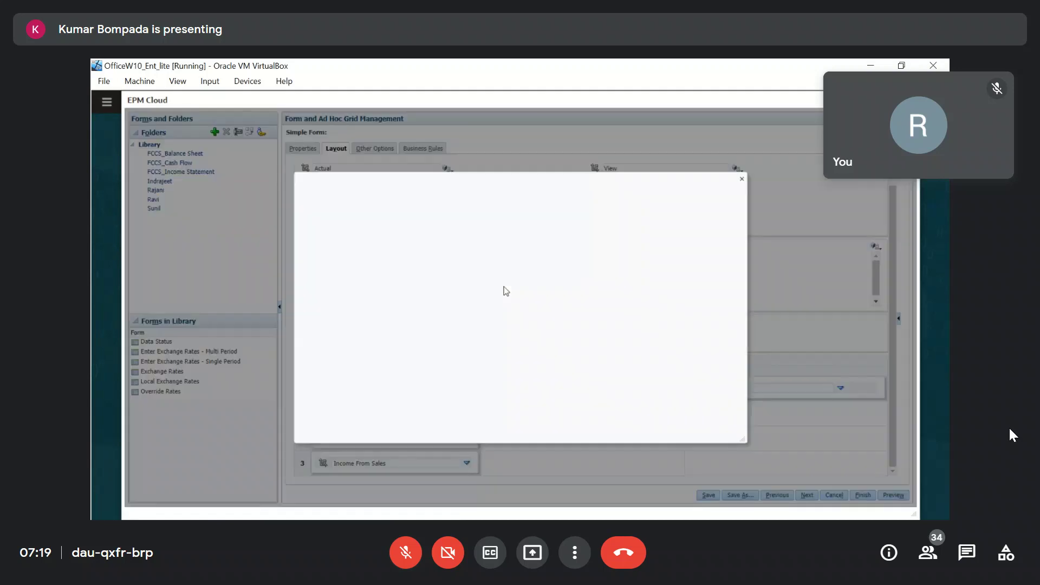
pyautogui.click(318, 268)
pyautogui.click(365, 268)
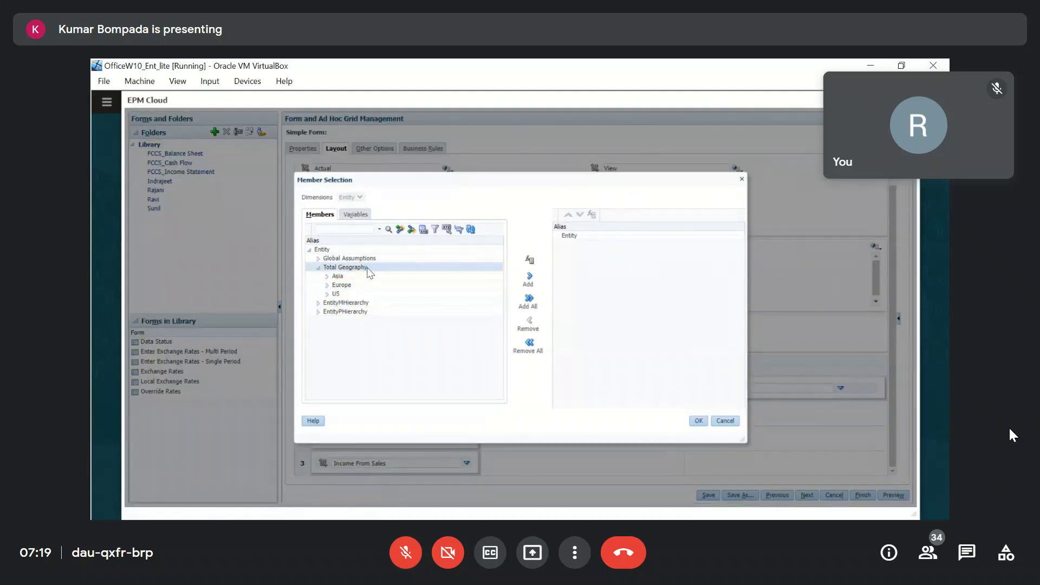
pyautogui.click(530, 262)
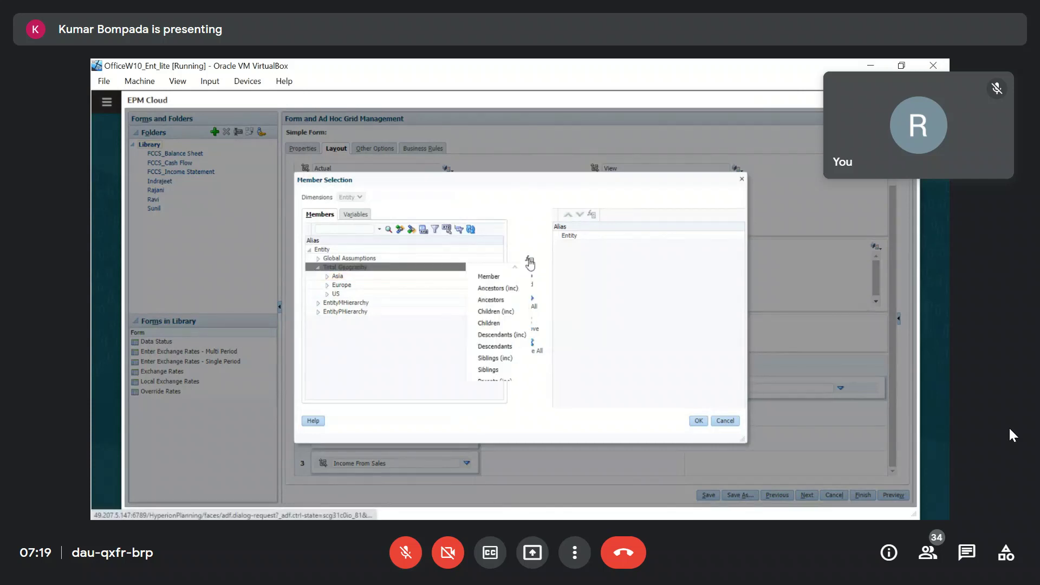
pyautogui.click(490, 336)
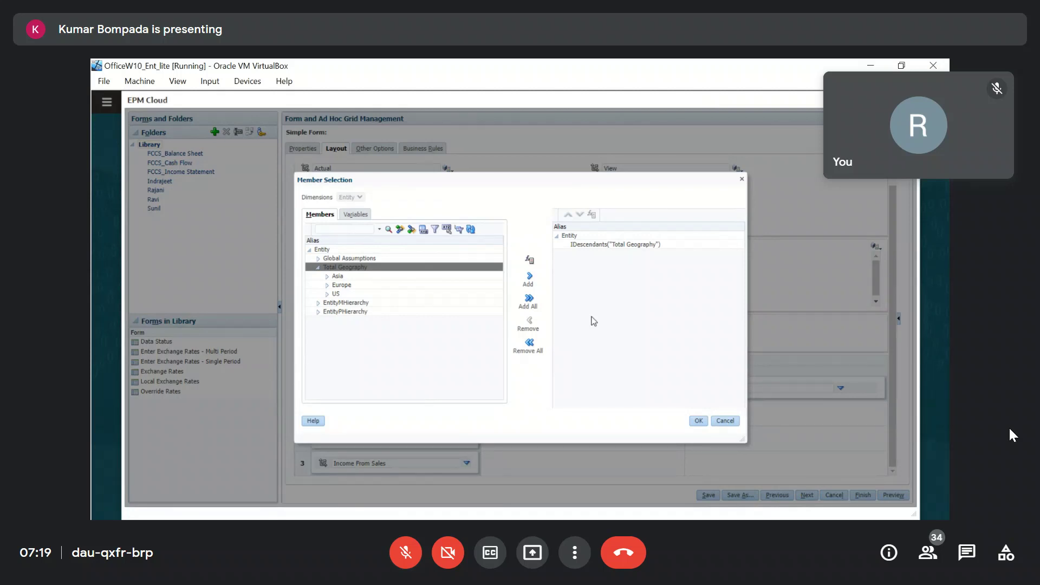
pyautogui.click(698, 422)
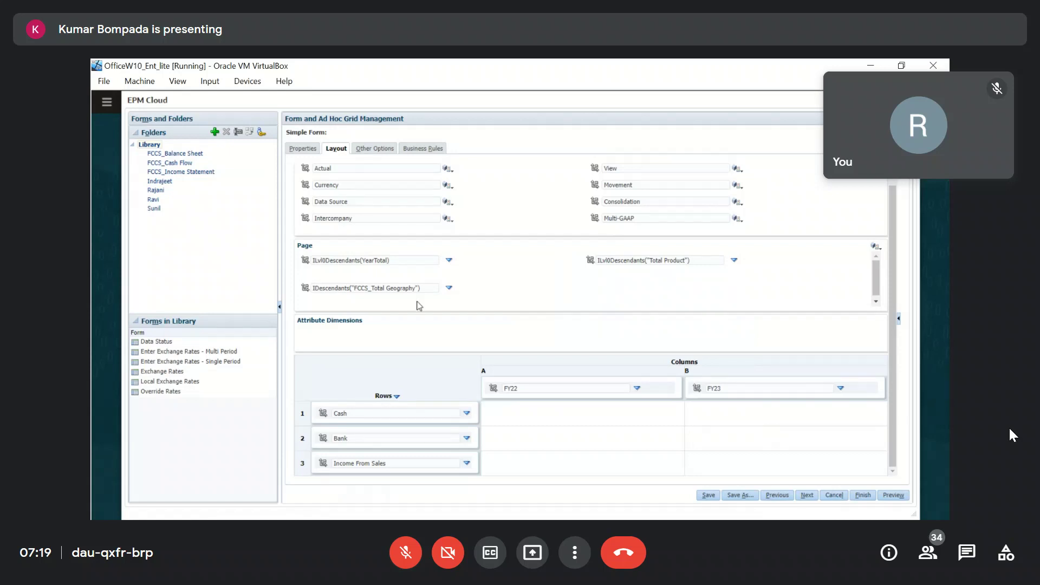
pyautogui.doubleClick(370, 186)
# Set the Currency, Source and Intercompany POV members to Entity Currency, Data Input and no Intercompany.
pyautogui.click(697, 222)
pyautogui.write('Enttity')
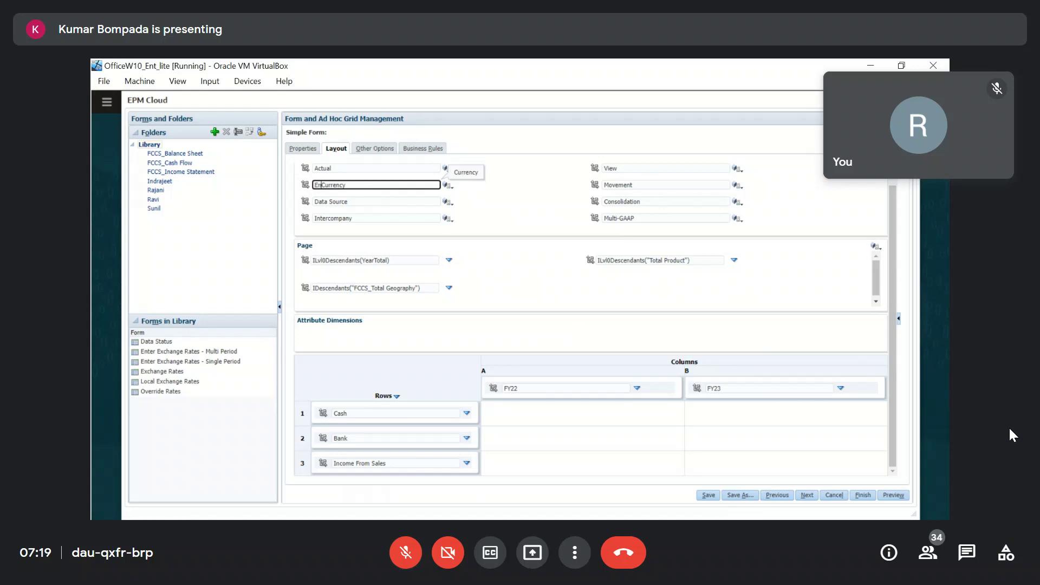
pyautogui.press('BackSpace')
pyautogui.press('BackSpace')
pyautogui.press('BackSpace')
pyautogui.write('ity')
pyautogui.press('Tab')
pyautogui.press('Tab')
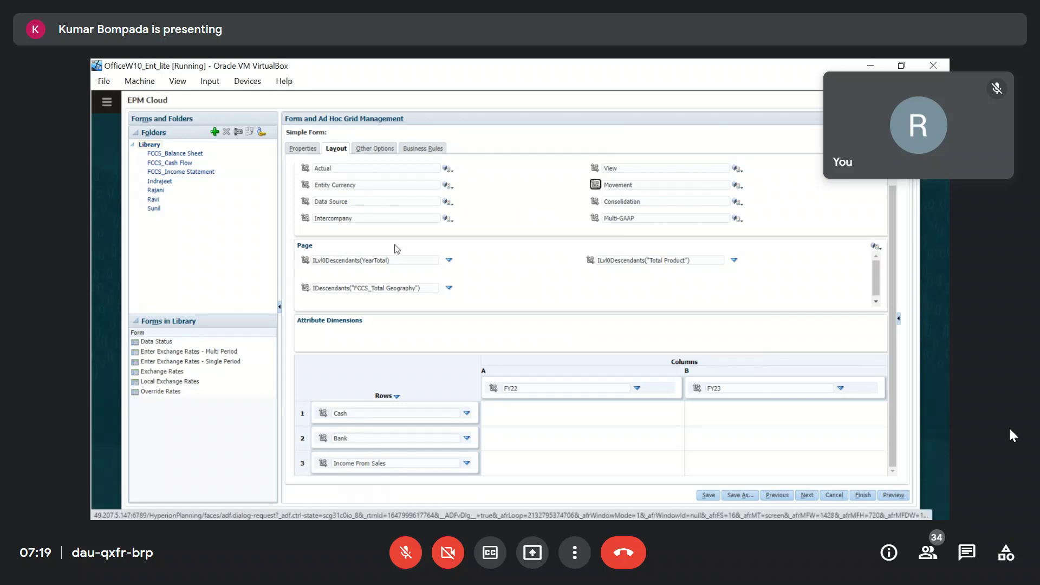
pyautogui.doubleClick(379, 201)
pyautogui.write('Input')
pyautogui.press('Tab')
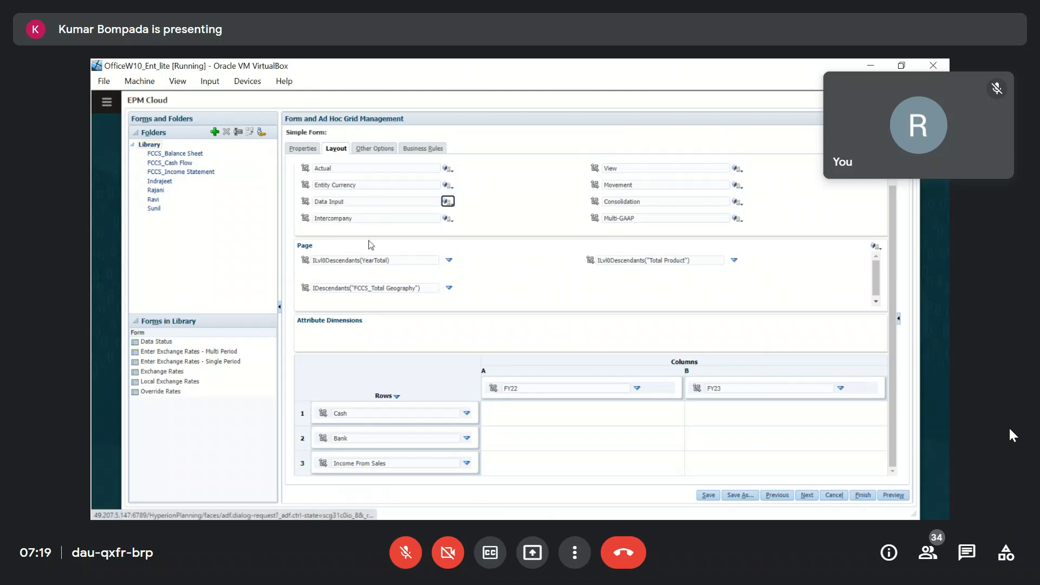
pyautogui.doubleClick(372, 220)
pyautogui.write('no')
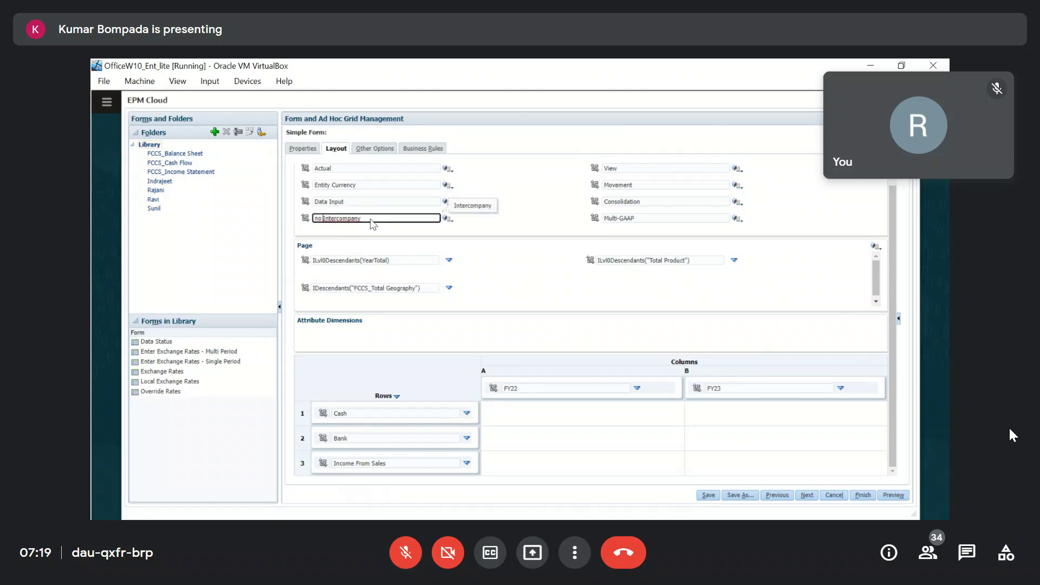
# Set View to Periodic, Movement to Changes in Cash, Consolidation to Entity Input, Multi-GAAP to Local GAAP.
pyautogui.doubleClick(618, 170)
pyautogui.write('Periodic')
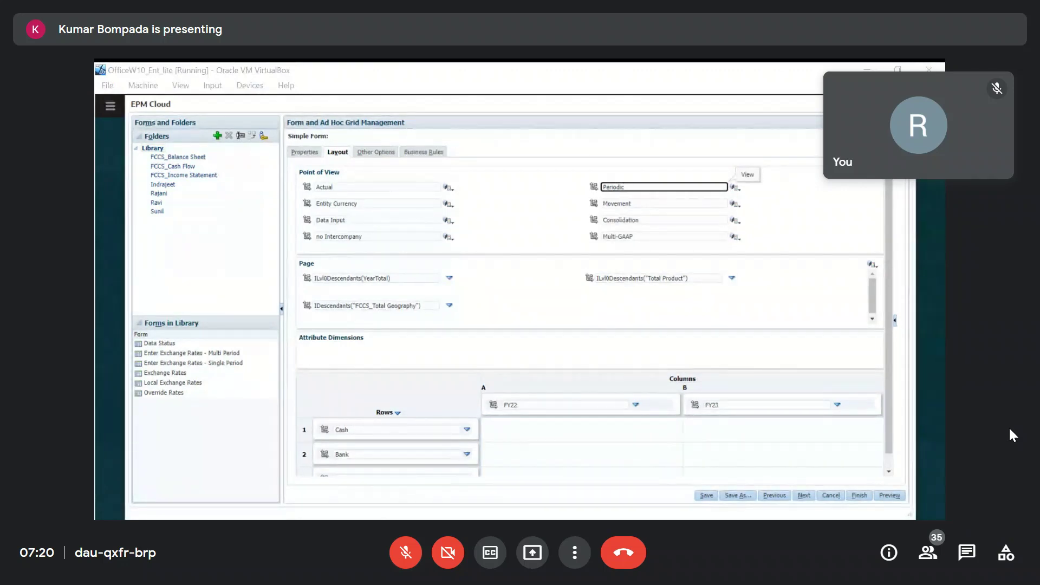
pyautogui.click(638, 204)
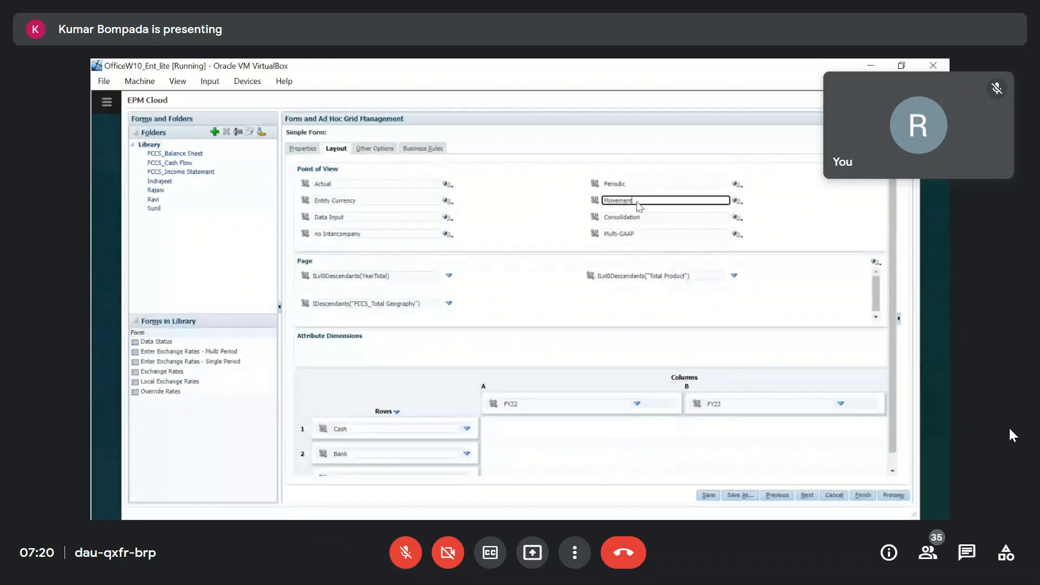
pyautogui.doubleClick(638, 203)
pyautogui.write('Changes in Cash')
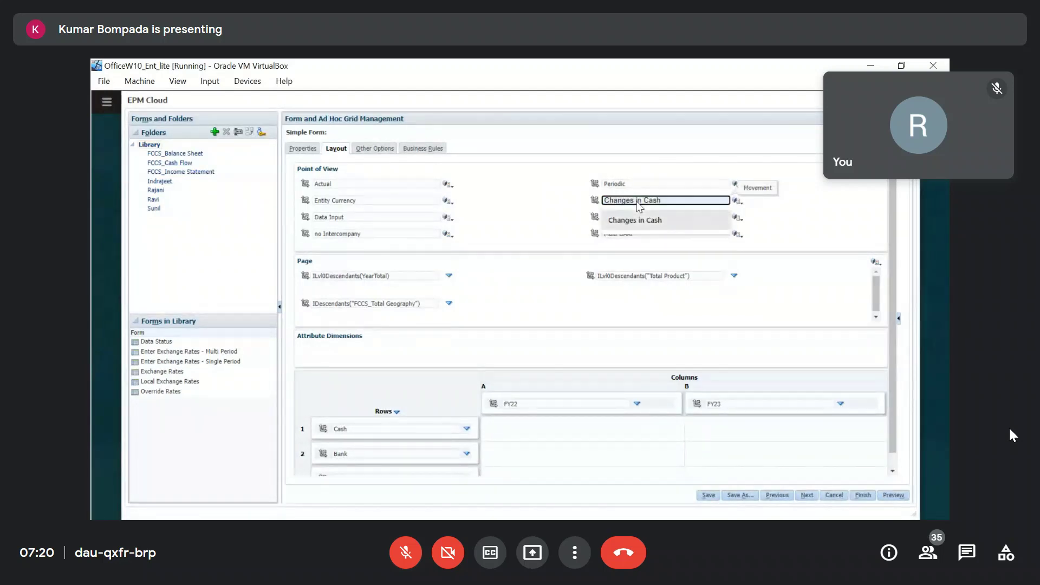
pyautogui.click(638, 220)
pyautogui.doubleClick(661, 219)
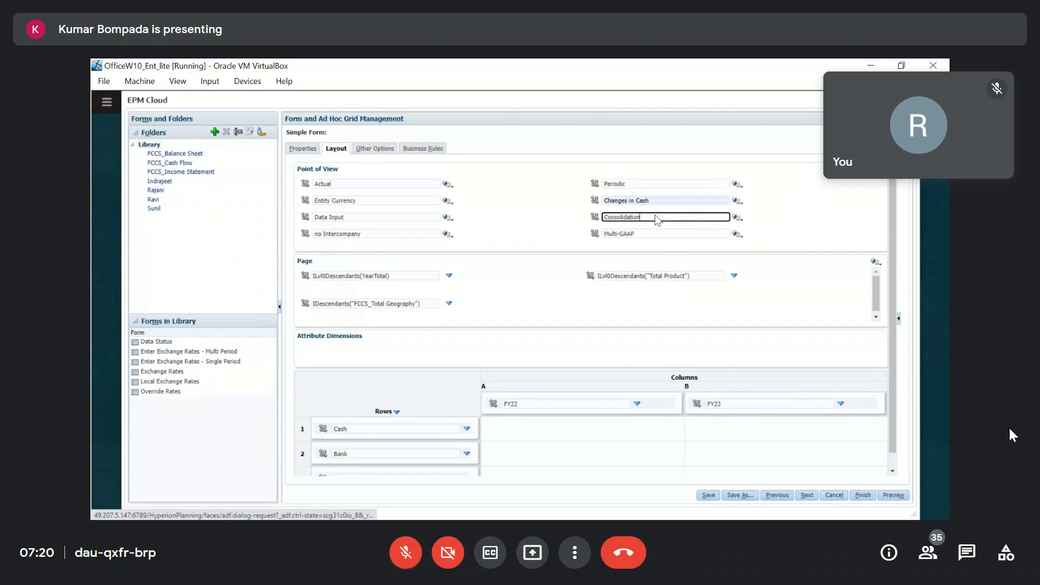
pyautogui.write('En')
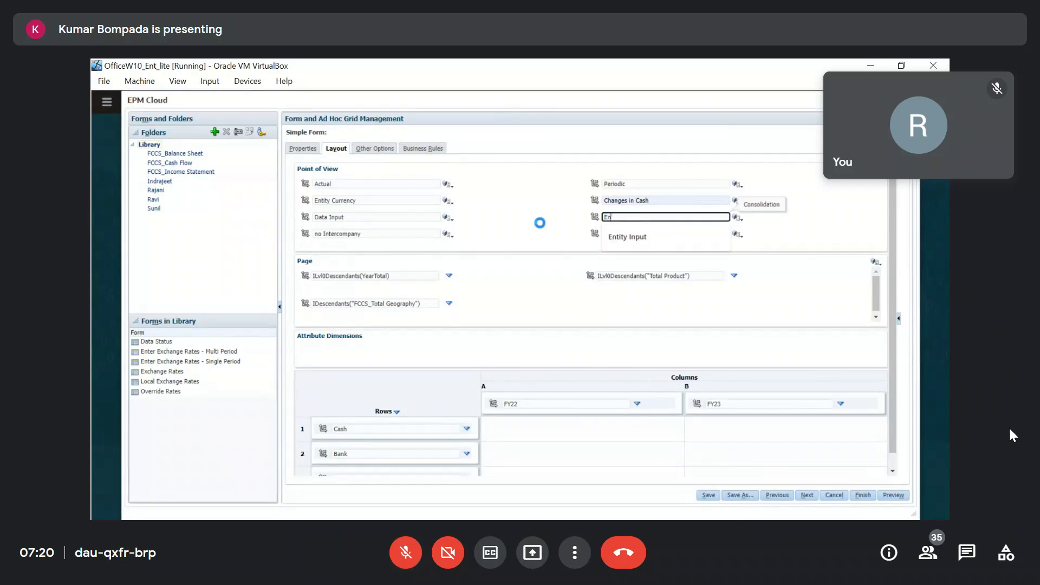
pyautogui.press('Tab')
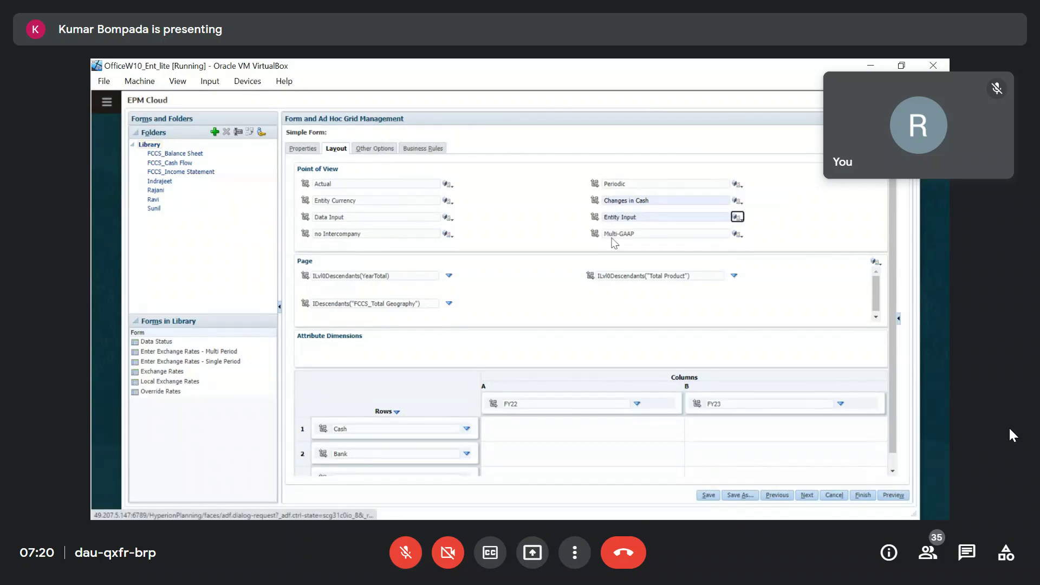
pyautogui.click(641, 233)
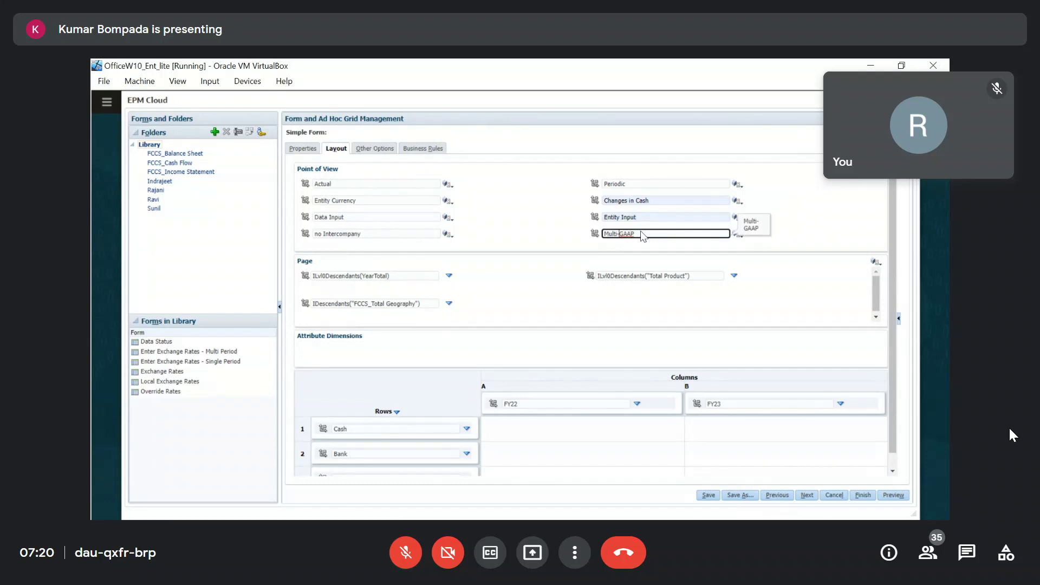
pyautogui.write('Local')
pyautogui.click(789, 302)
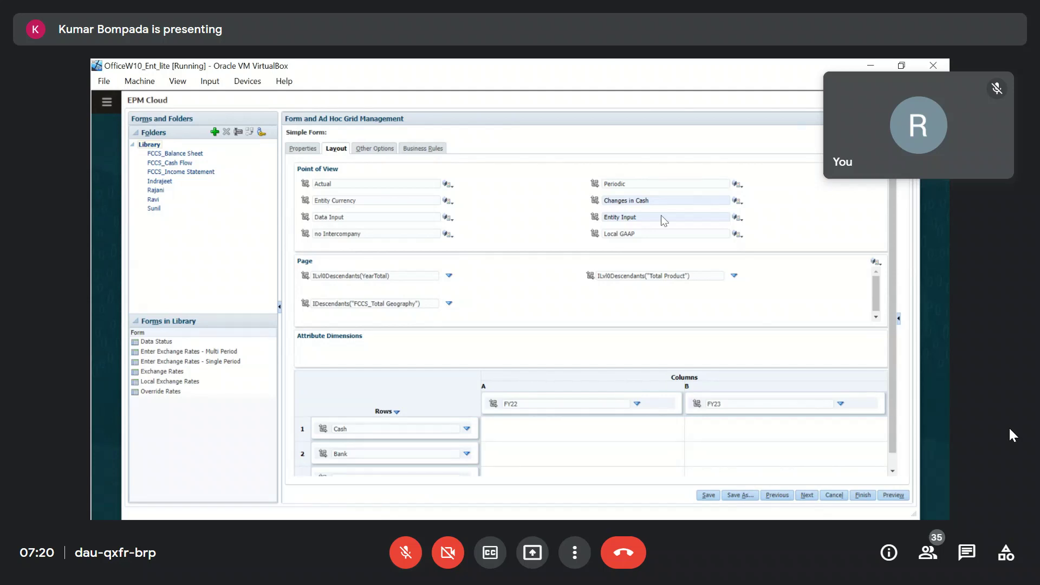
pyautogui.scroll(-1, 413, 432)
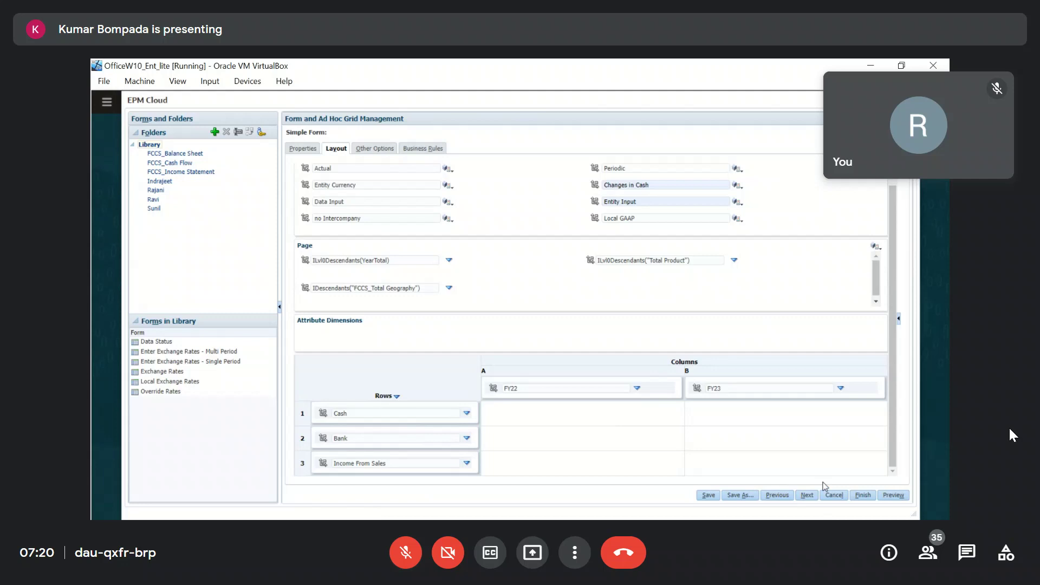
# Save the layout with Finish, then reopen CA_Form_Rajani for editing after cancelling a delete.
pyautogui.click(861, 499)
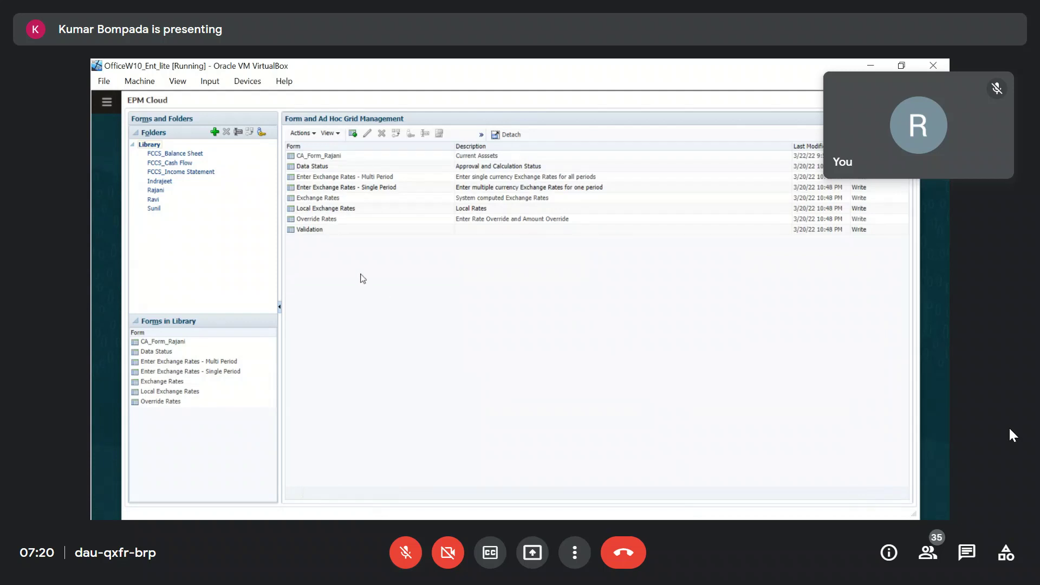
pyautogui.click(349, 158)
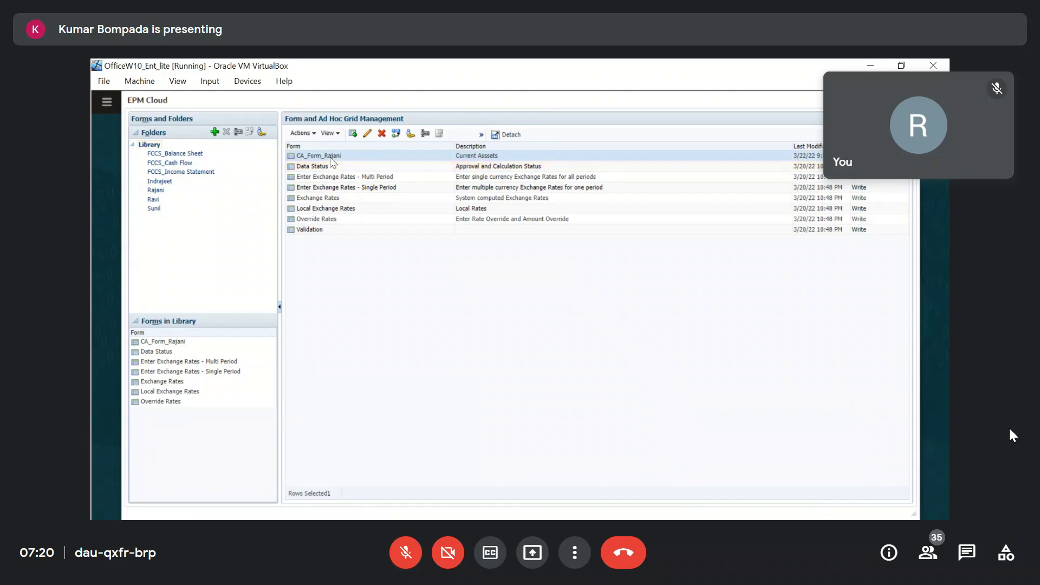
pyautogui.click(382, 134)
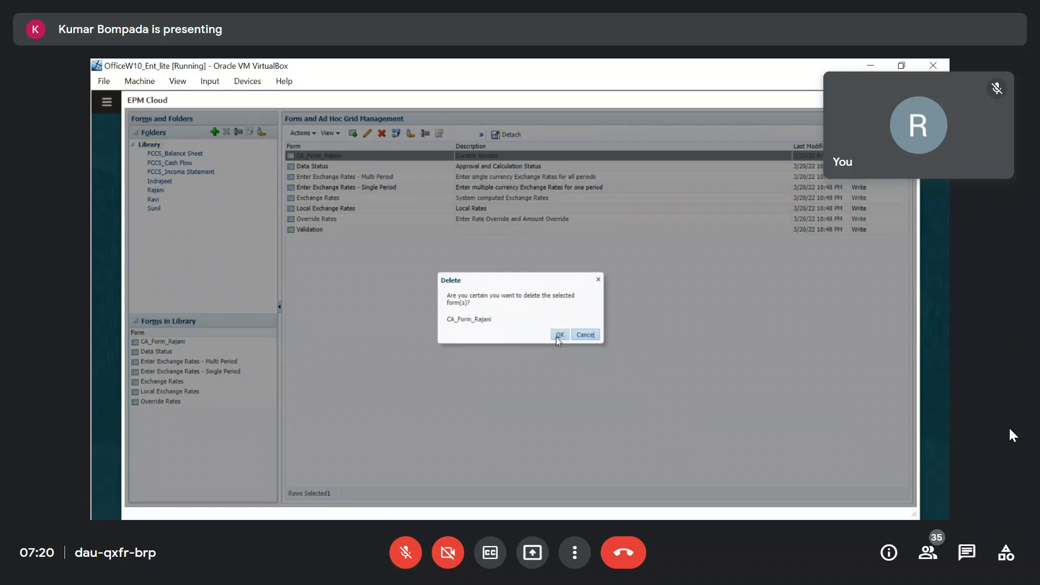
pyautogui.click(585, 334)
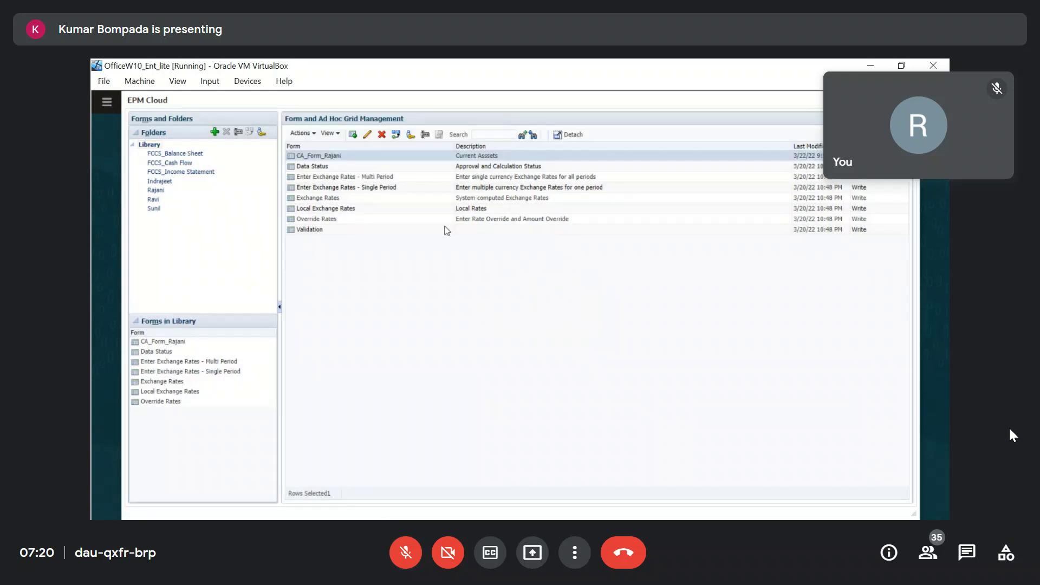
pyautogui.click(367, 134)
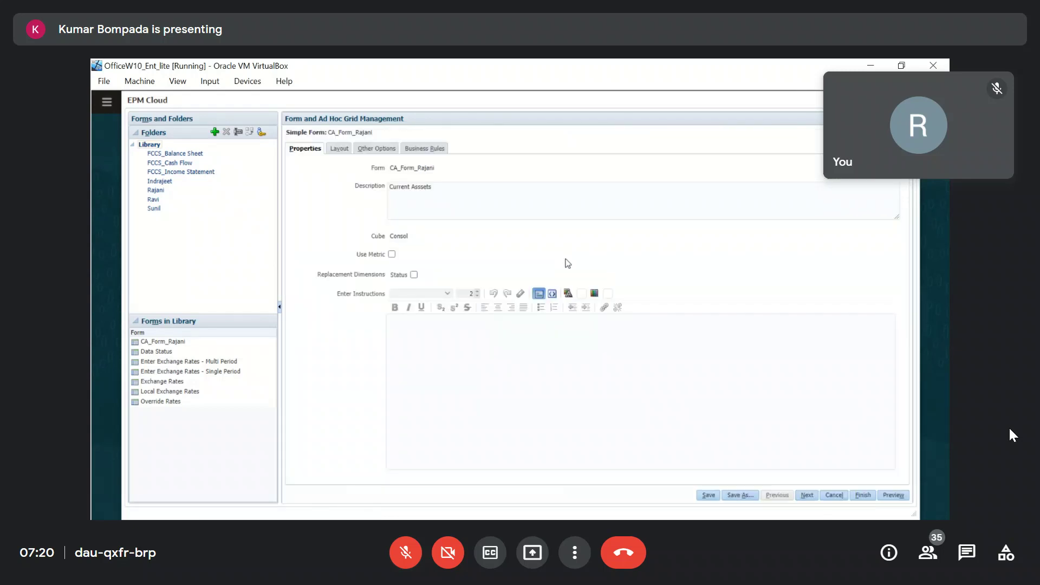
# Attempt Save As under the same name, dismiss the duplicate-name error, and edit the description.
pyautogui.click(739, 495)
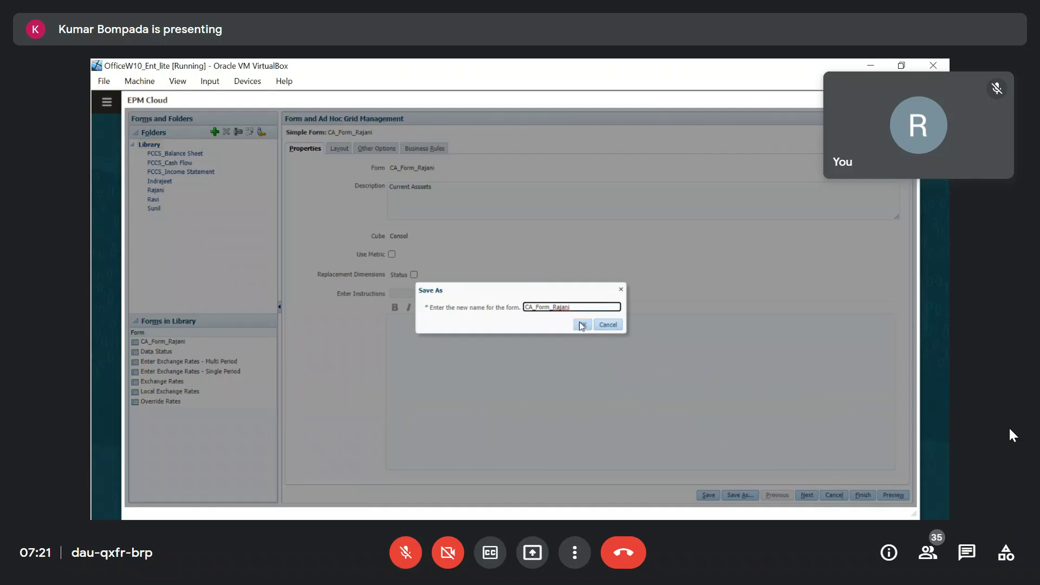
pyautogui.click(581, 325)
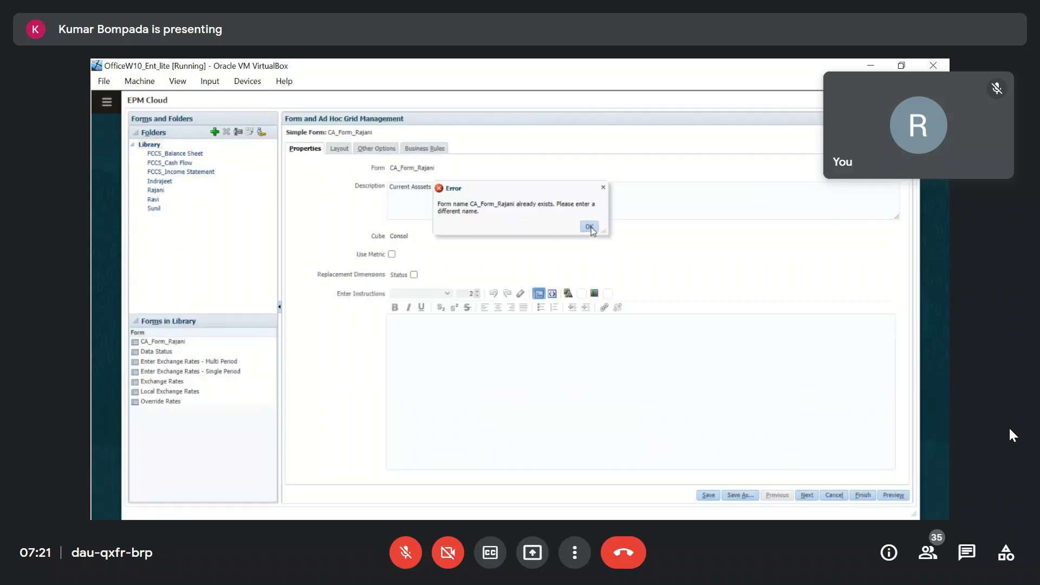
pyautogui.click(589, 227)
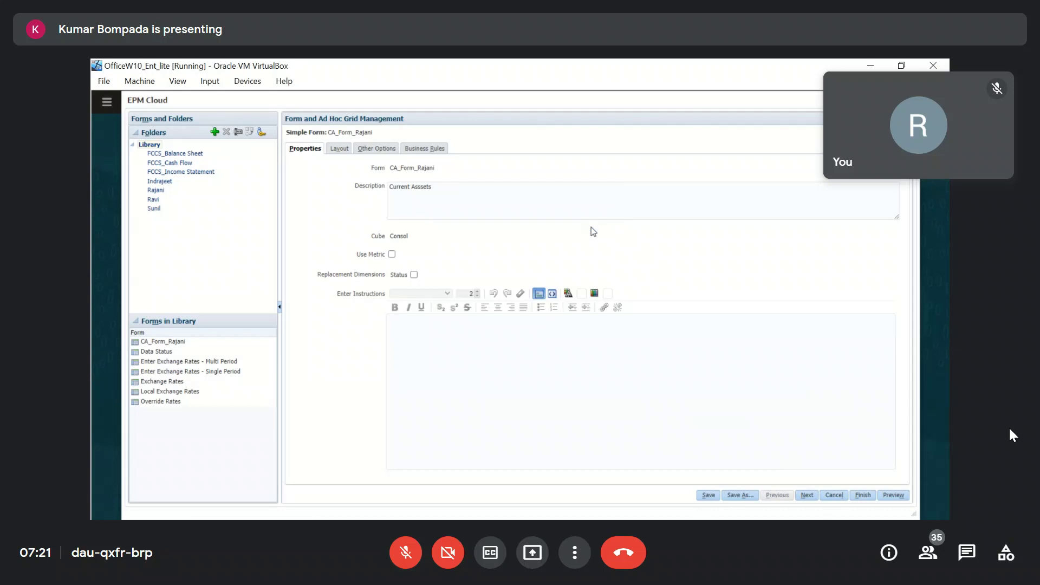
pyautogui.click(445, 190)
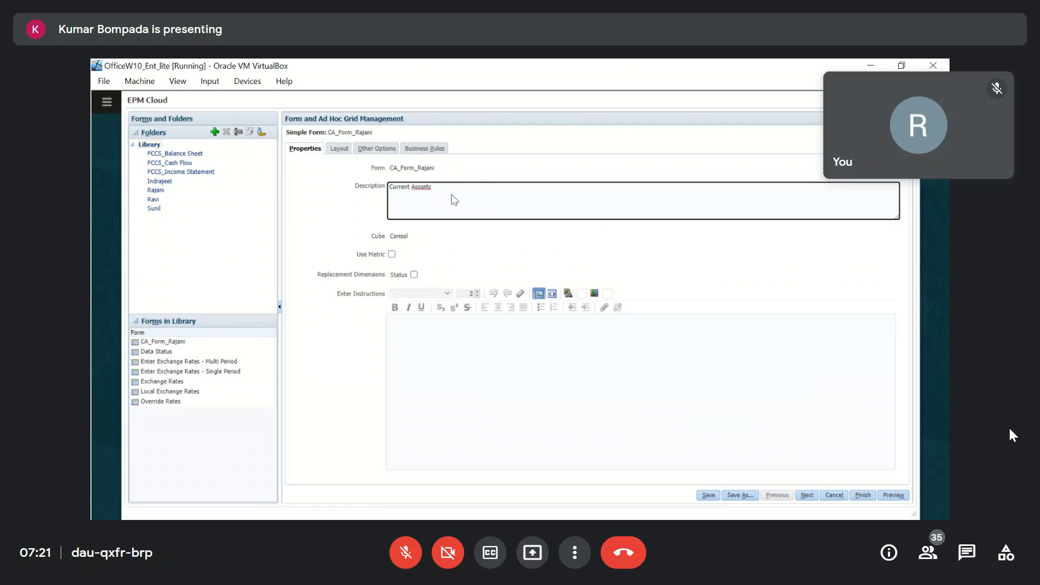
pyautogui.click(753, 347)
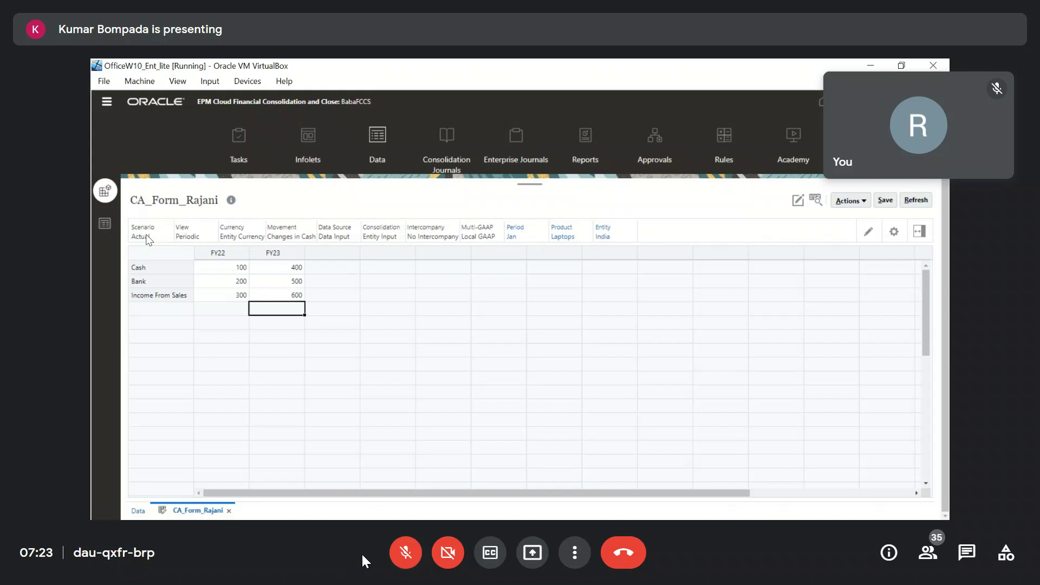
# Toggle the meeting microphone mute on and off.
pyautogui.click(411, 552)
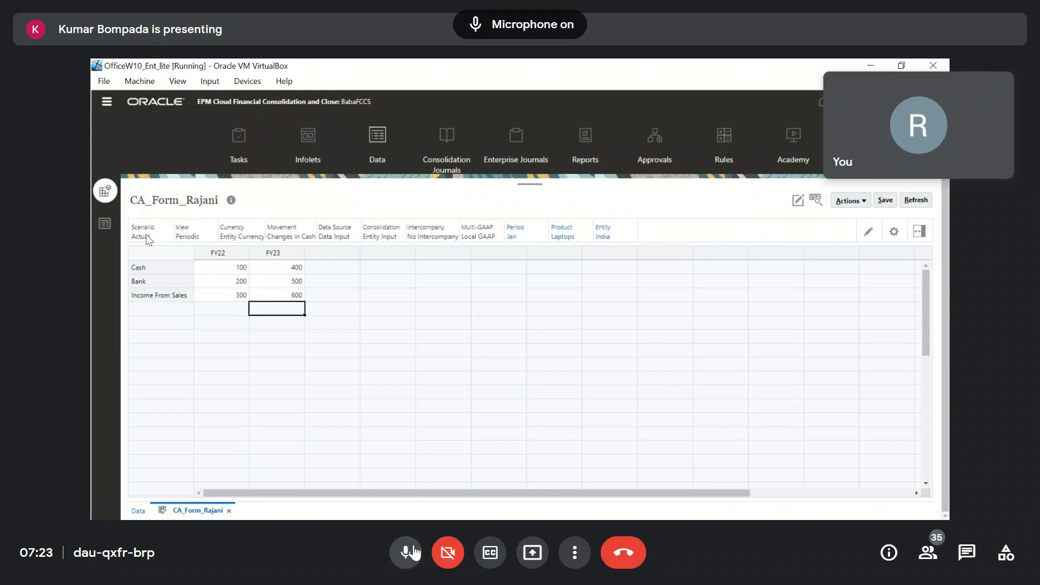
pyautogui.click(413, 552)
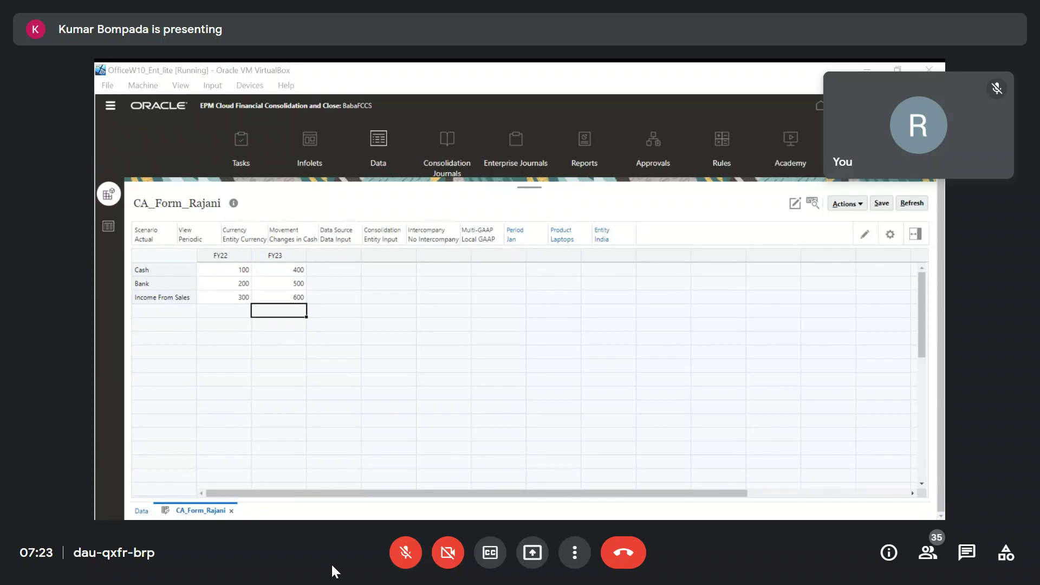
pyautogui.click(405, 553)
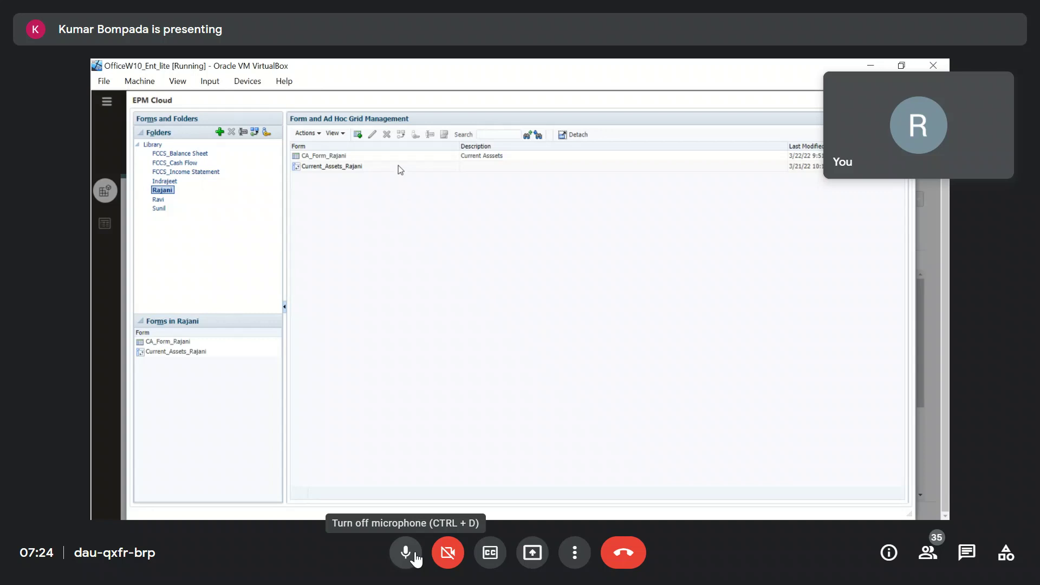
# After toggling the meeting microphone, save CA_Form_Rajani's layout with Finish.
pyautogui.click(415, 555)
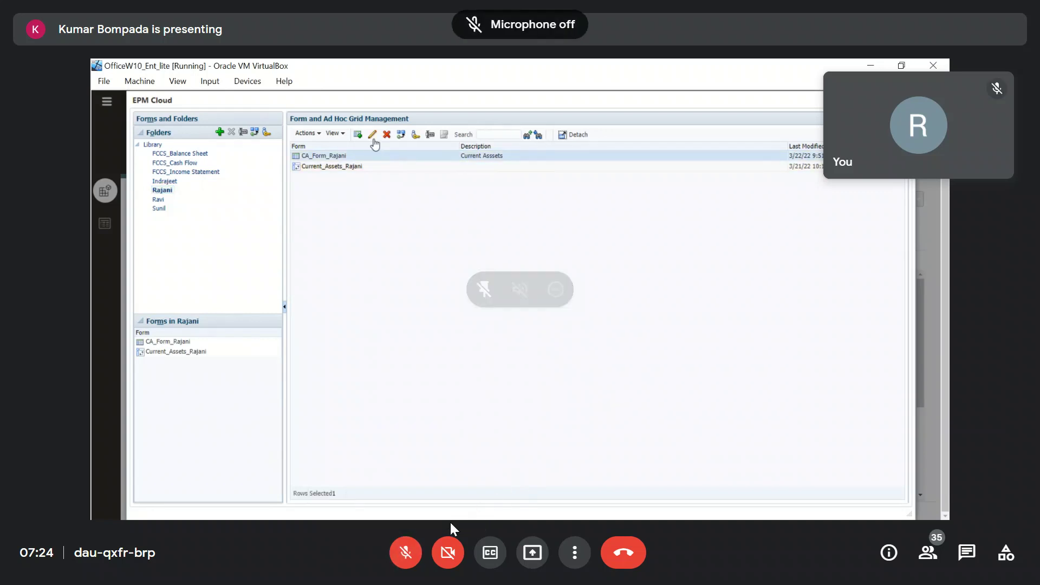
pyautogui.click(415, 553)
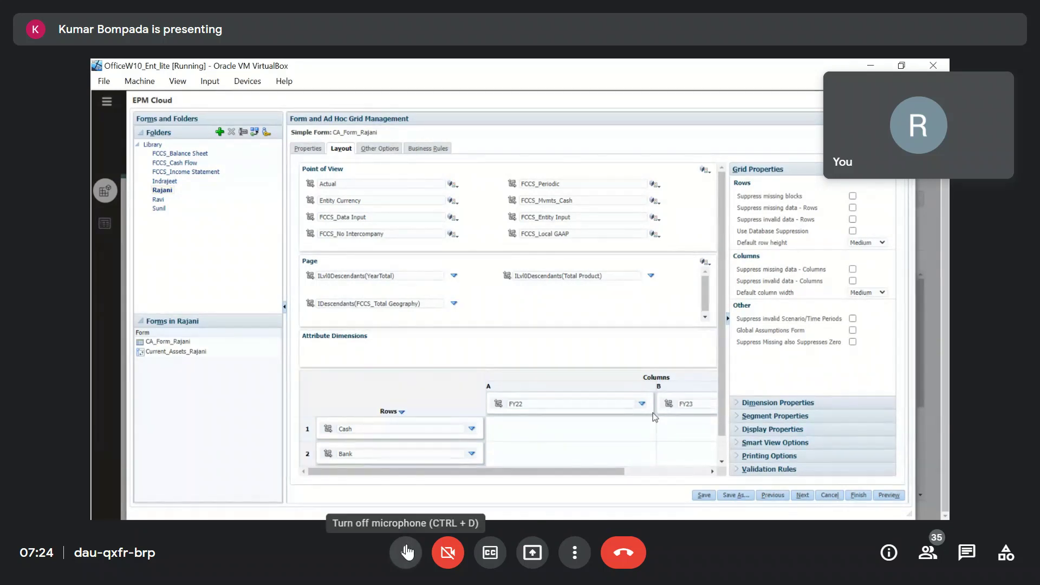
pyautogui.click(404, 552)
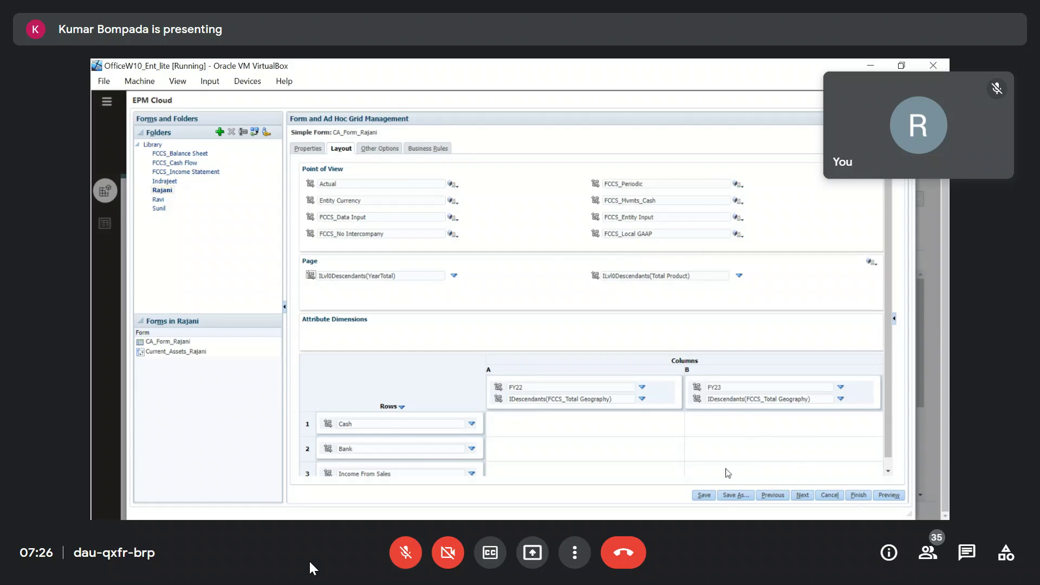
pyautogui.click(859, 496)
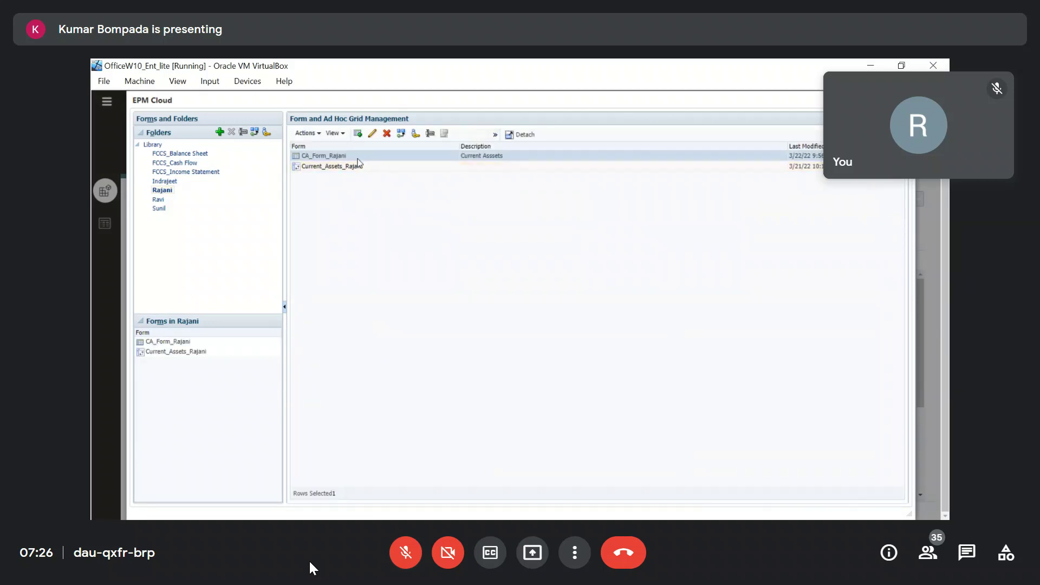
# Reopen CA_Form_Rajani and preview its grid, scrolling across to FY23 before closing it.
pyautogui.click(373, 134)
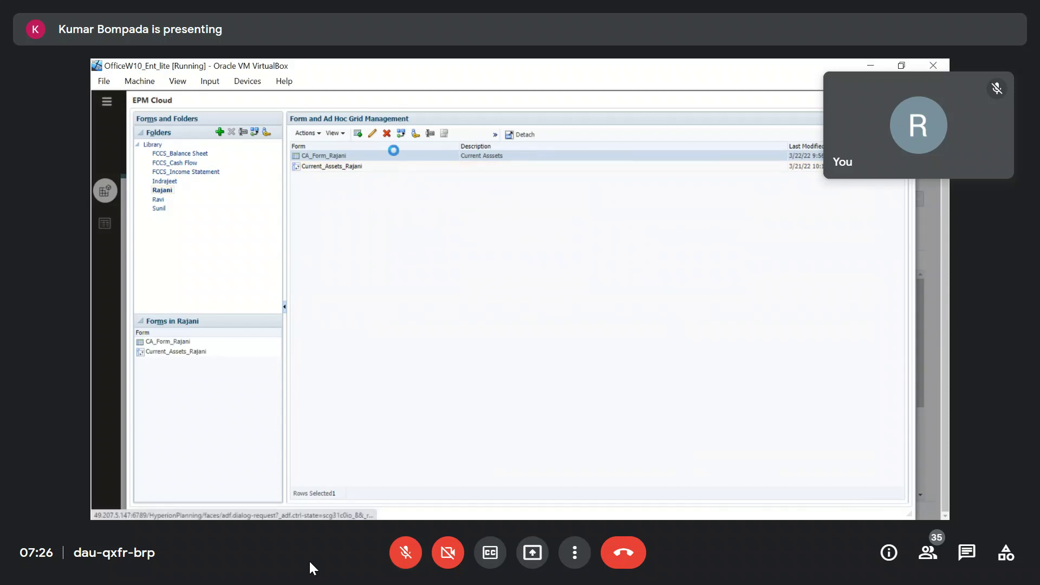
pyautogui.click(888, 496)
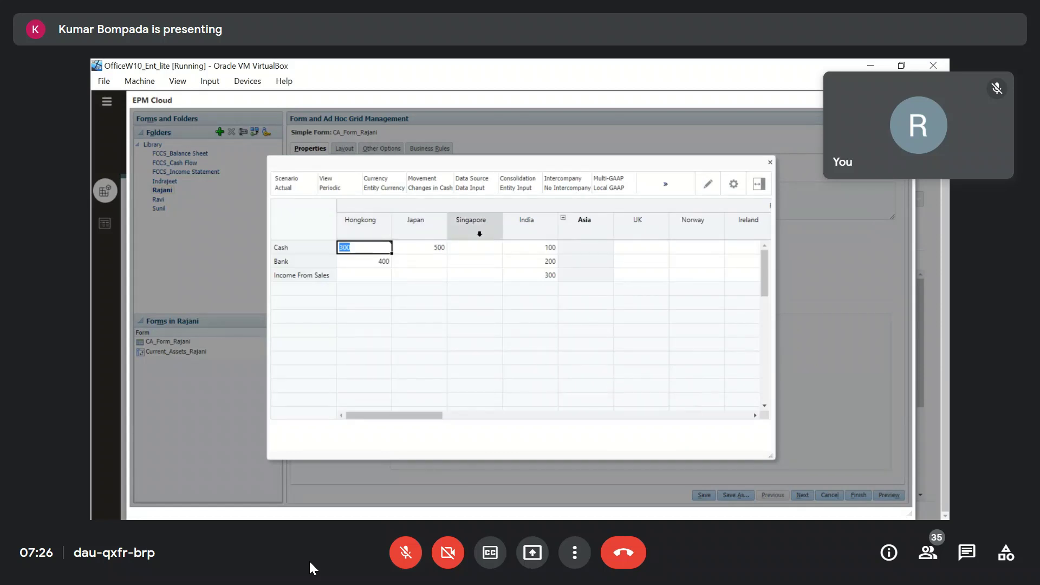
pyautogui.moveTo(435, 416); pyautogui.dragTo(482, 422)
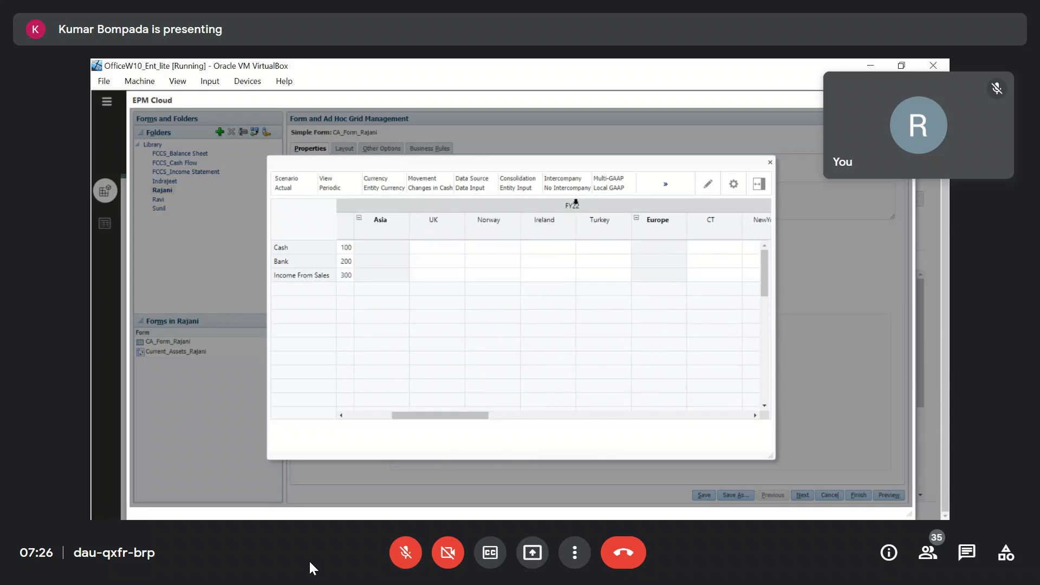
pyautogui.click(575, 203)
pyautogui.moveTo(514, 415); pyautogui.dragTo(627, 416)
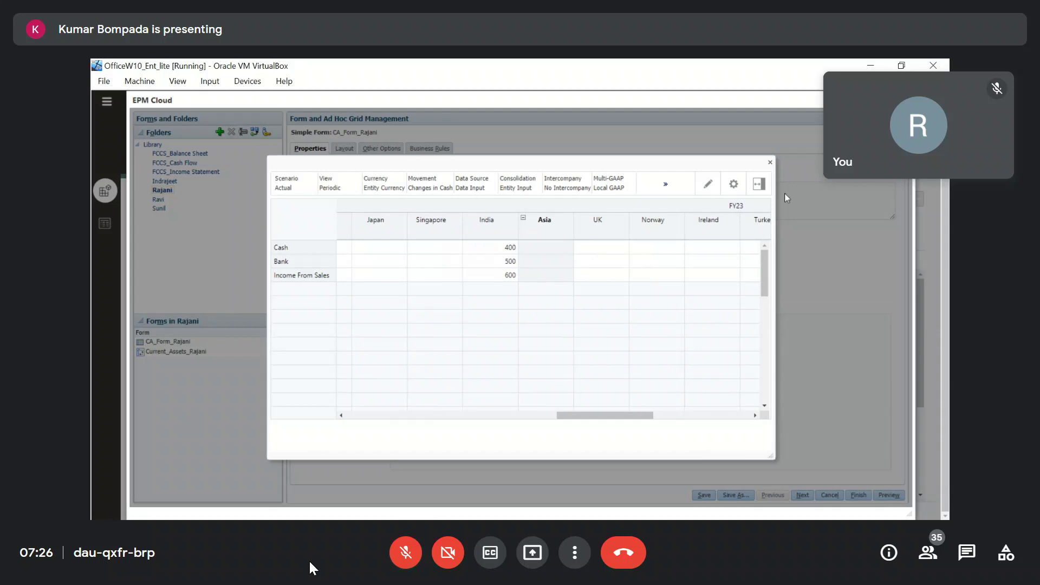
pyautogui.click(770, 162)
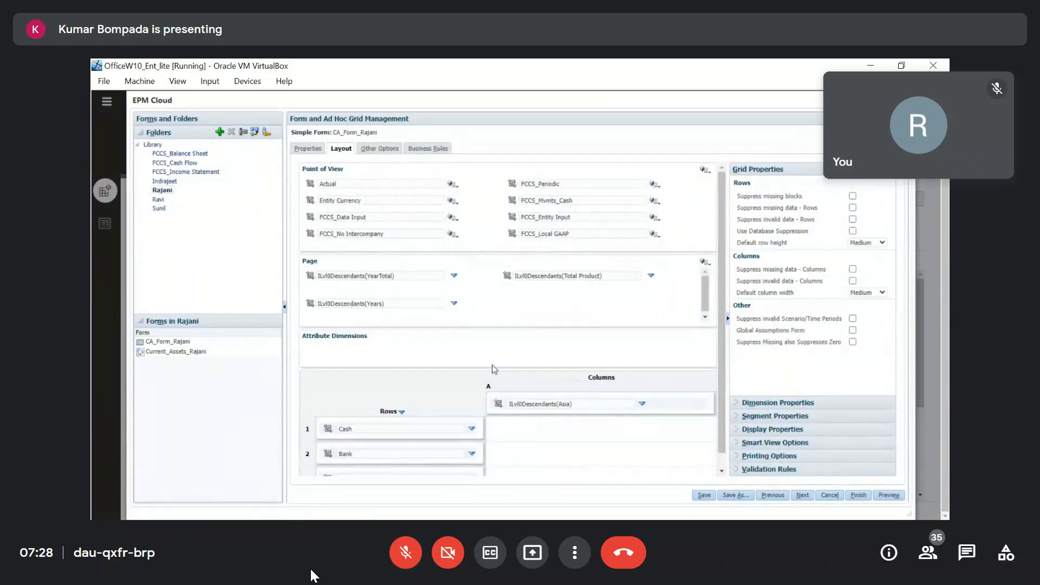
# Mute and unmute the meeting microphone several times.
pyautogui.click(399, 557)
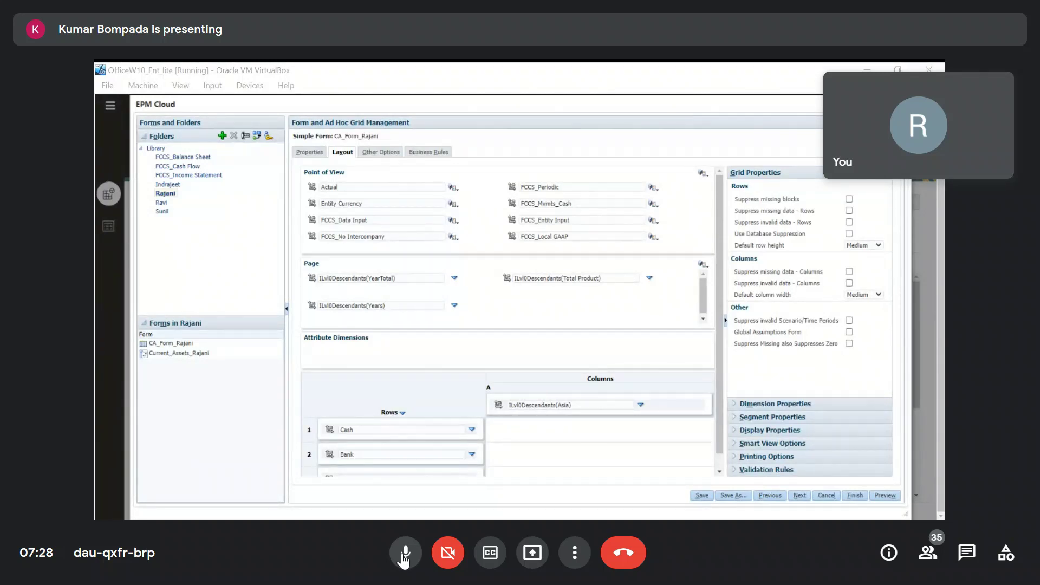
pyautogui.click(405, 553)
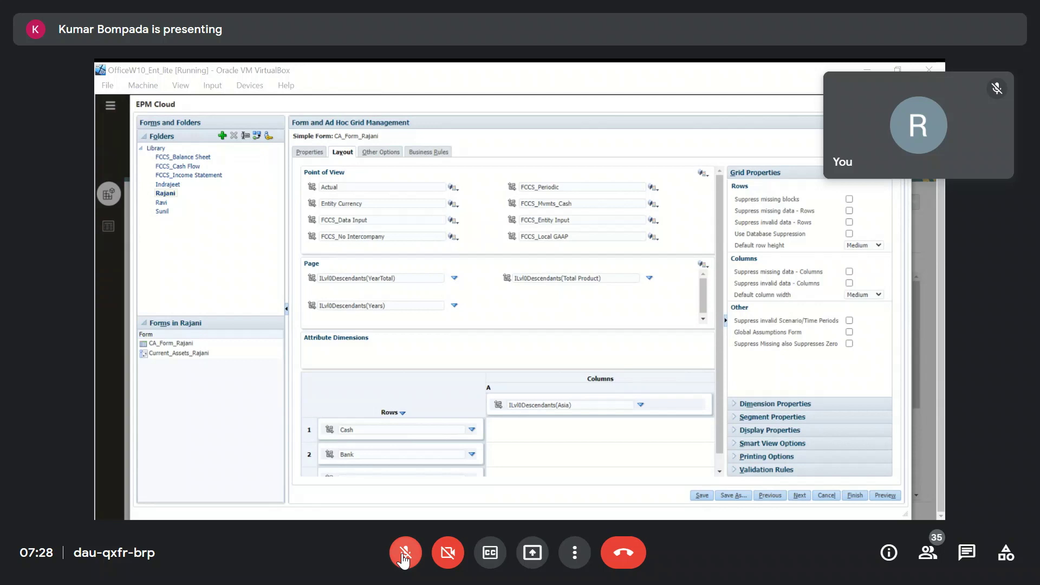
pyautogui.click(405, 553)
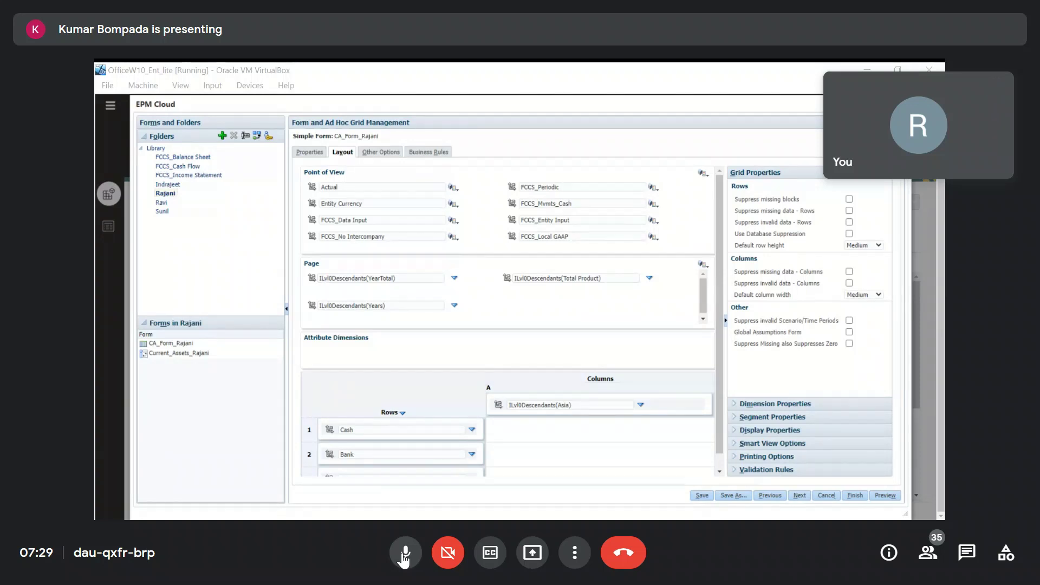
pyautogui.click(405, 554)
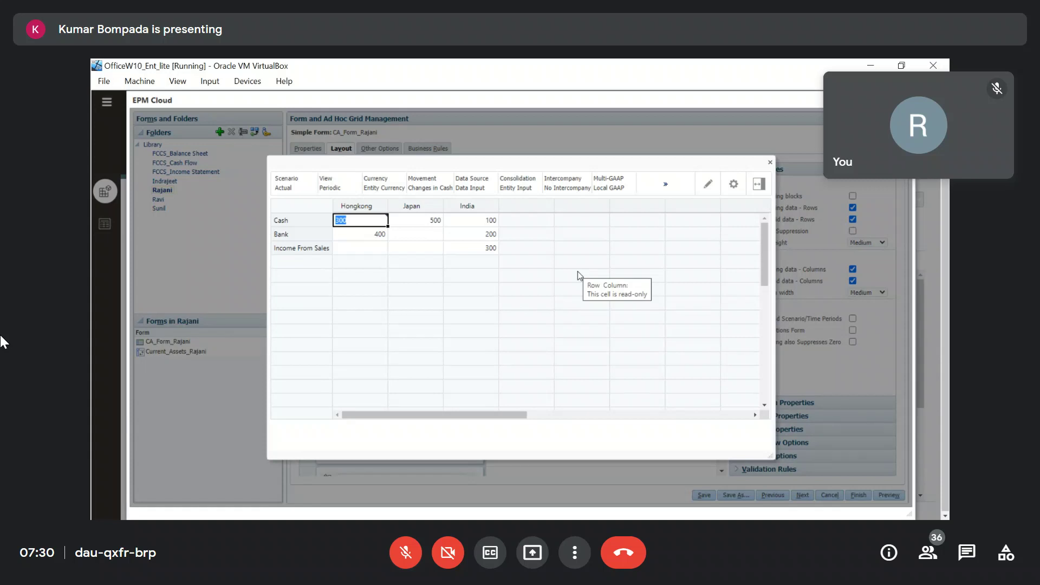
# Clear missing and invalid data suppression for rows and columns, save, and preview the form again.
pyautogui.click(770, 164)
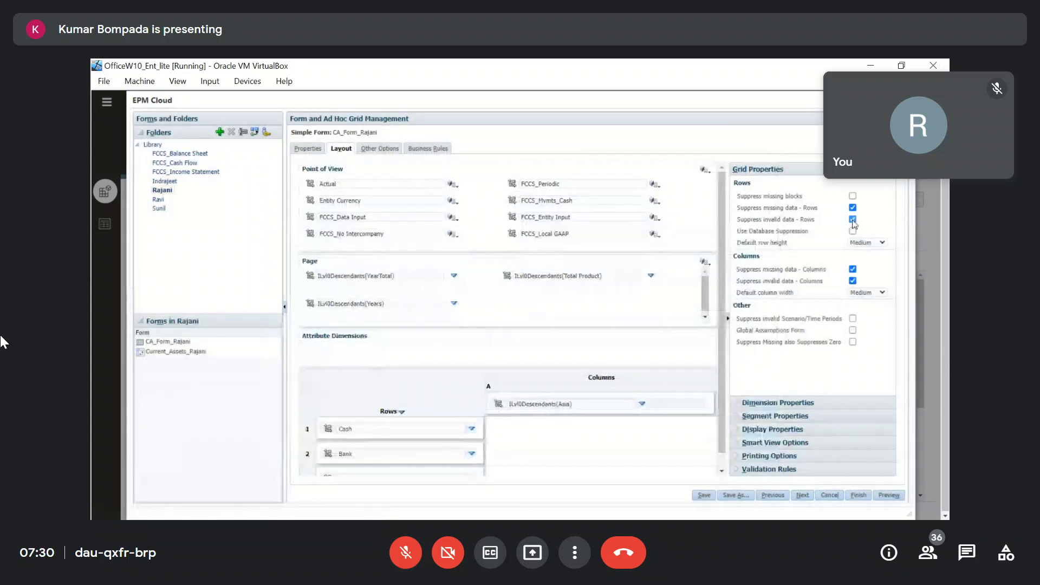
pyautogui.click(852, 220)
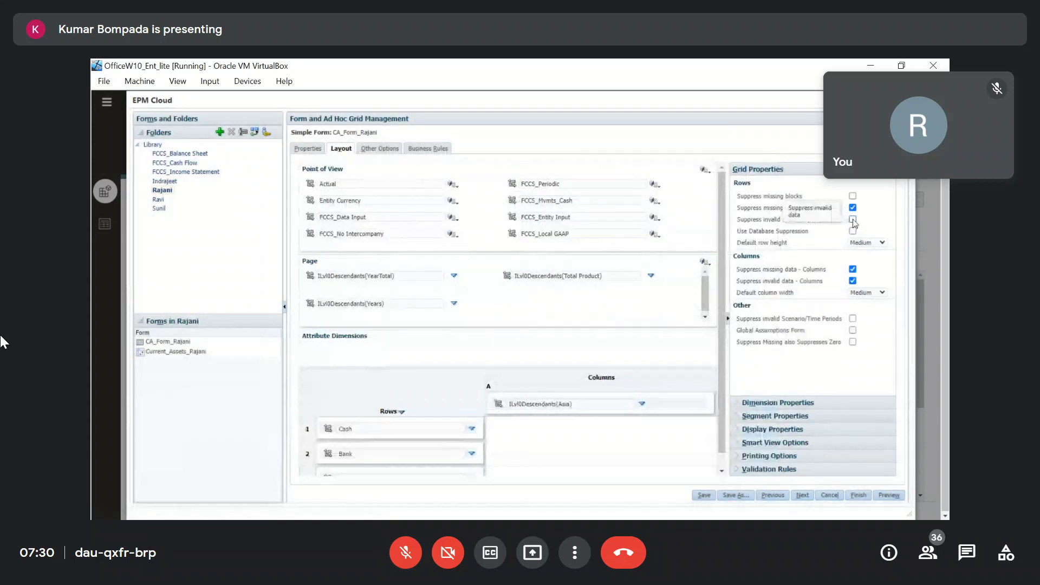
pyautogui.click(853, 208)
pyautogui.click(853, 280)
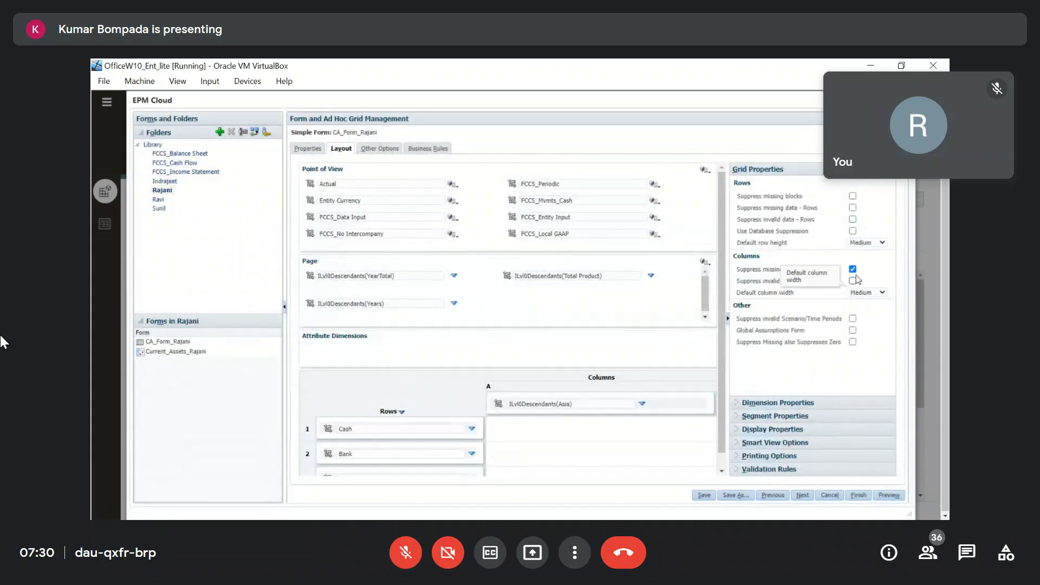
pyautogui.click(853, 269)
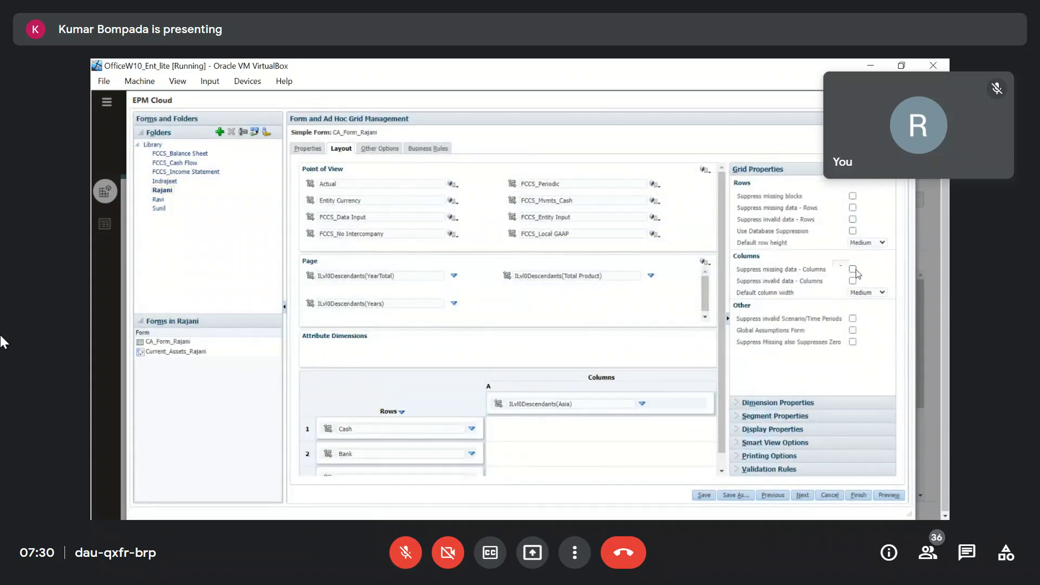
pyautogui.click(703, 494)
pyautogui.click(595, 226)
pyautogui.click(889, 495)
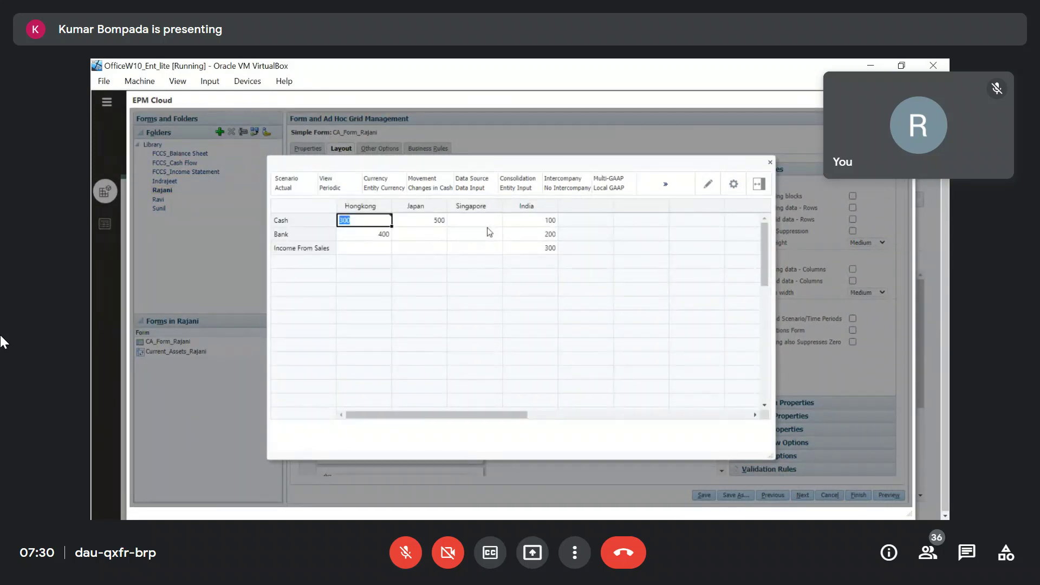
pyautogui.click(770, 162)
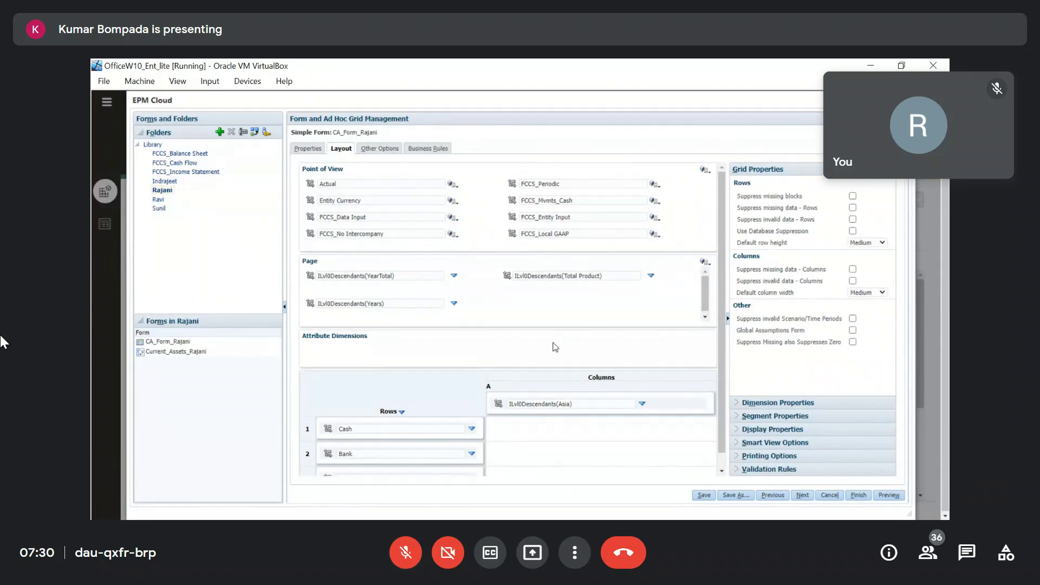
# Expand the Dimension Properties section in the right-hand panel.
pyautogui.click(740, 403)
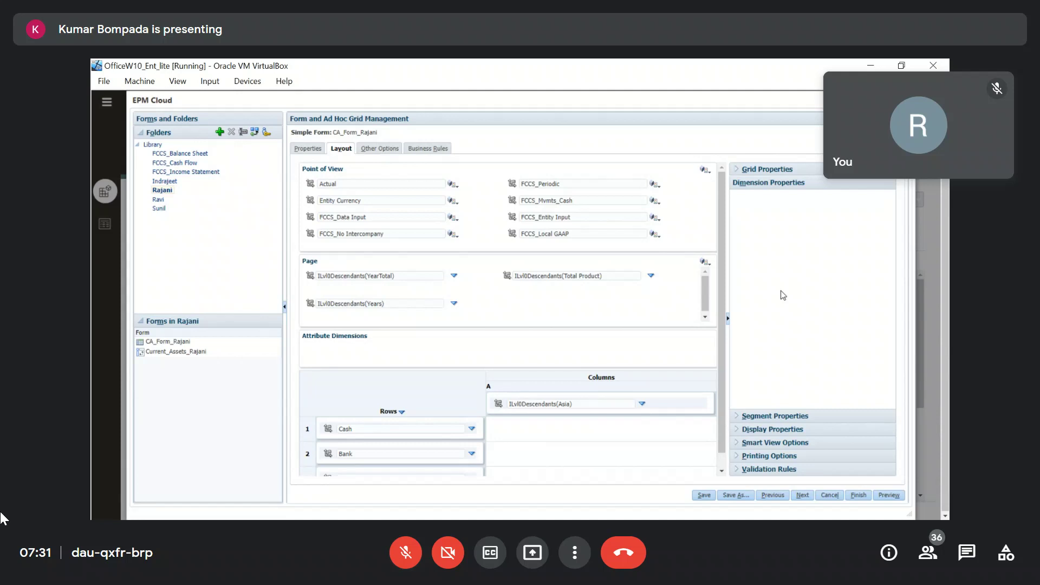
# Inspect the Dimension Properties of the View, Product, Entity and Scenario Actual members.
pyautogui.click(406, 554)
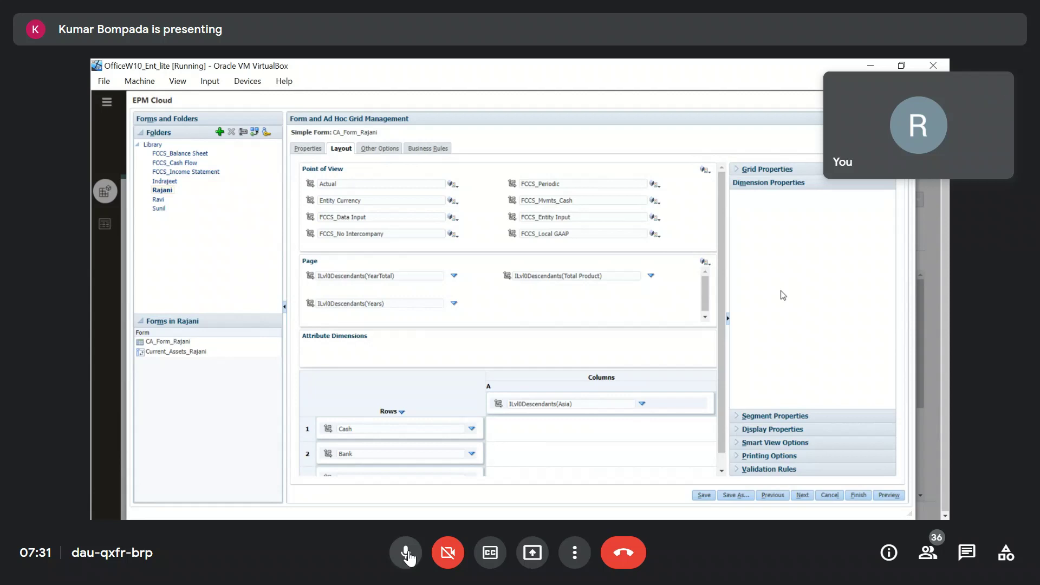
pyautogui.click(407, 554)
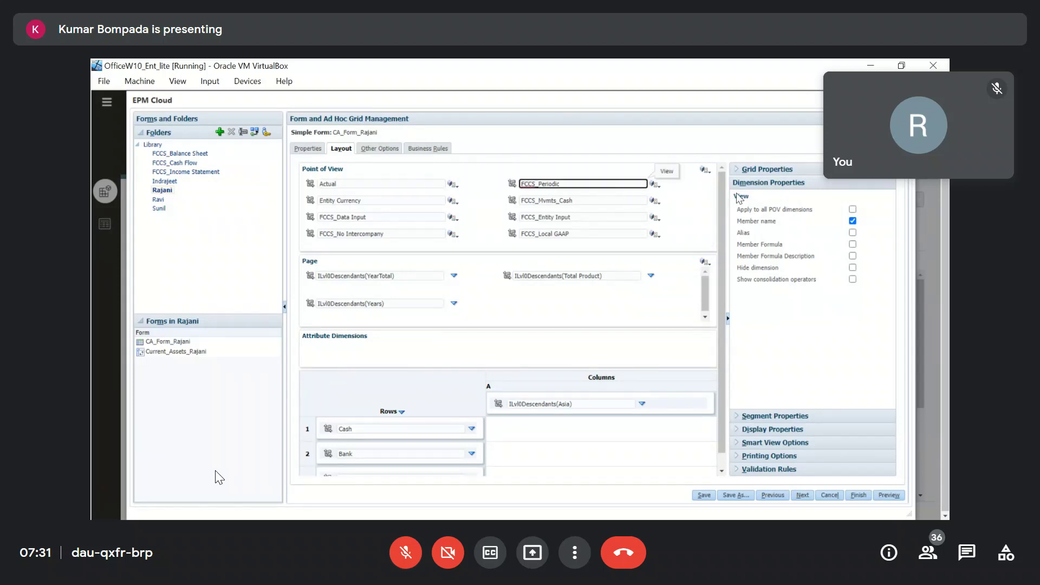
pyautogui.doubleClick(740, 197)
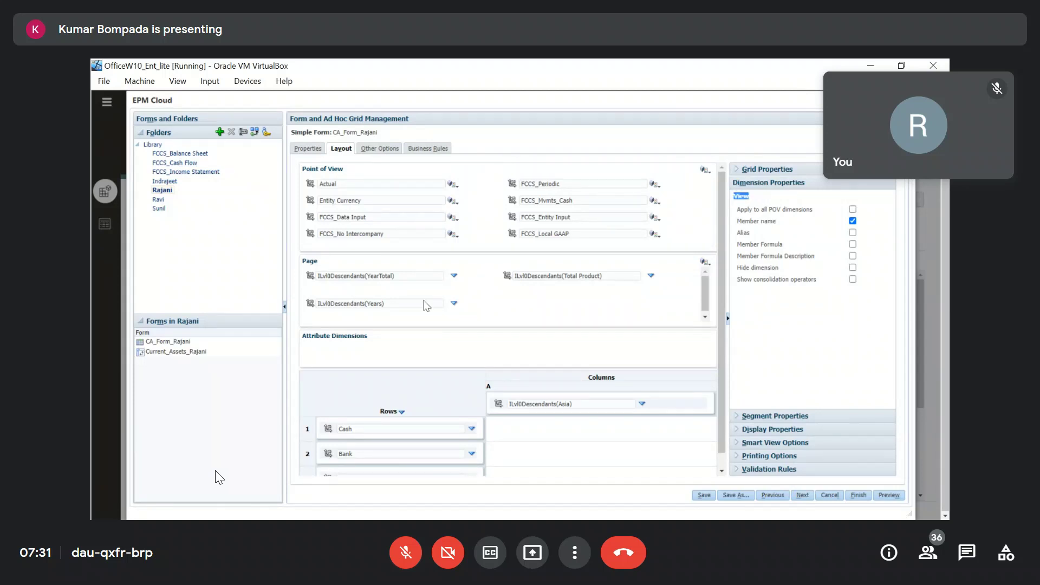
pyautogui.click(609, 277)
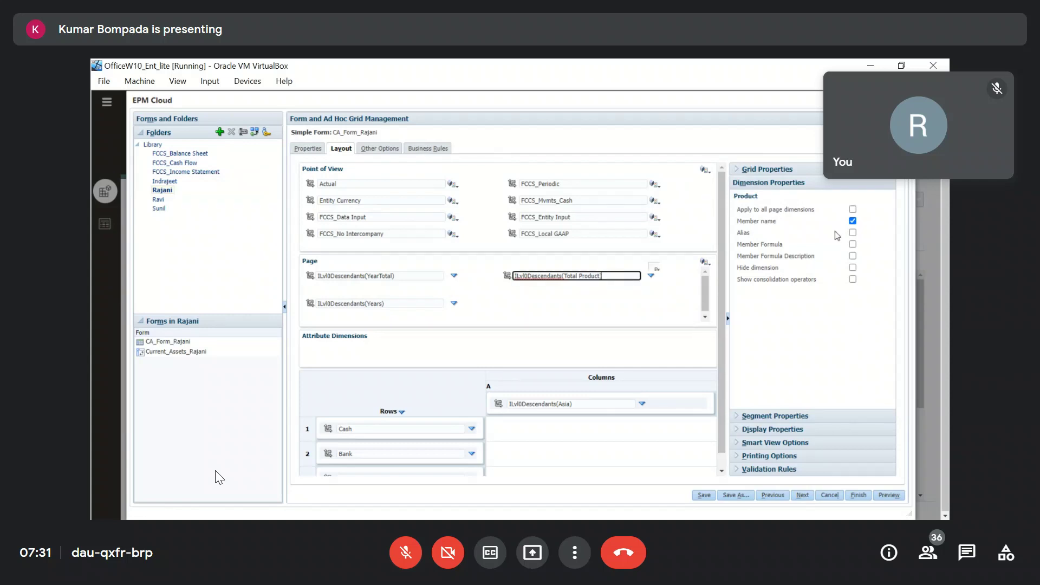
pyautogui.click(597, 403)
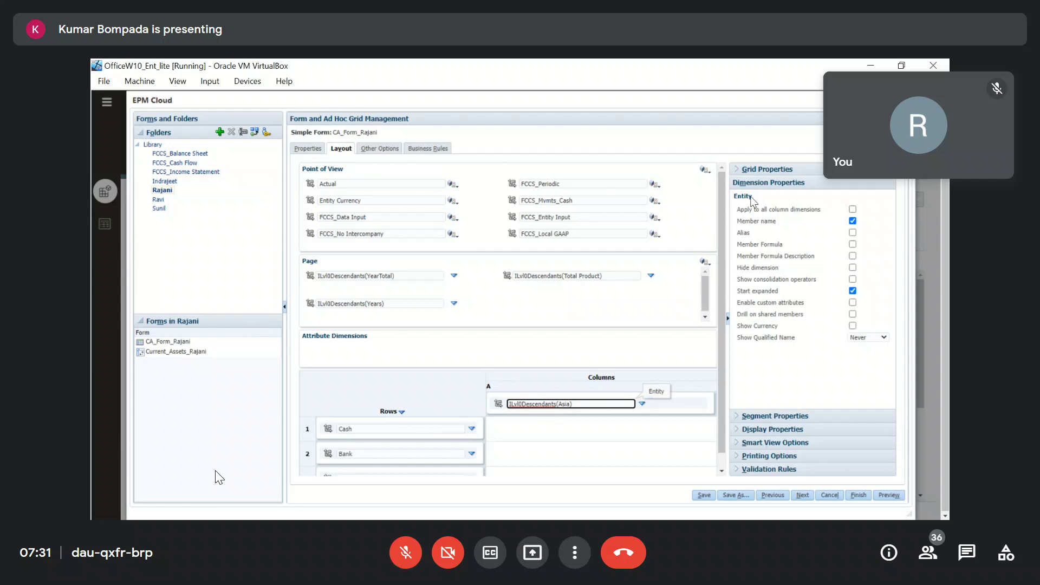
pyautogui.click(360, 184)
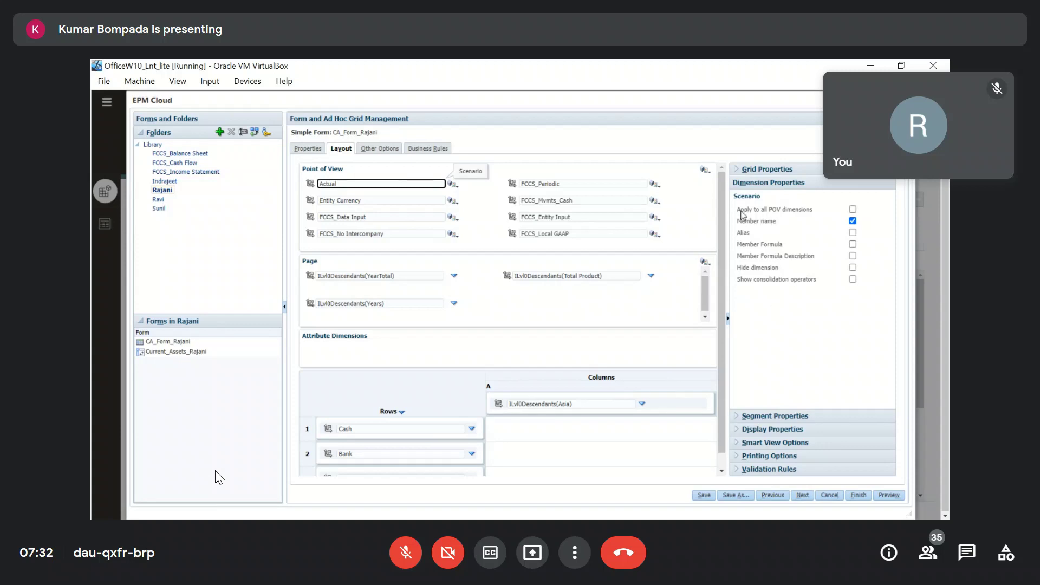
# Point out the apply-to-all-POV option, then preview the form and its POV bar.
pyautogui.moveTo(739, 209); pyautogui.dragTo(816, 210)
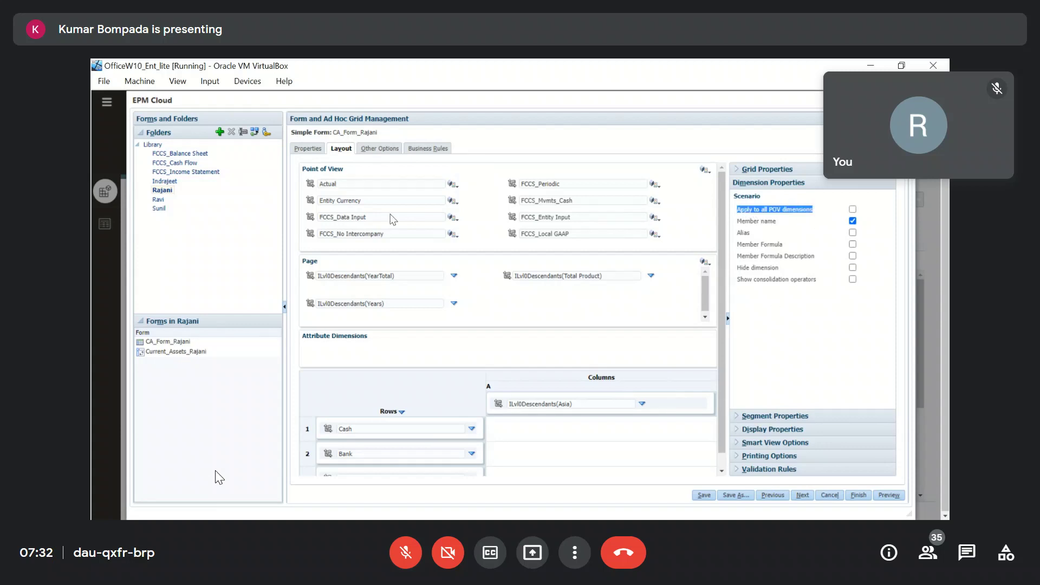
pyautogui.click(359, 184)
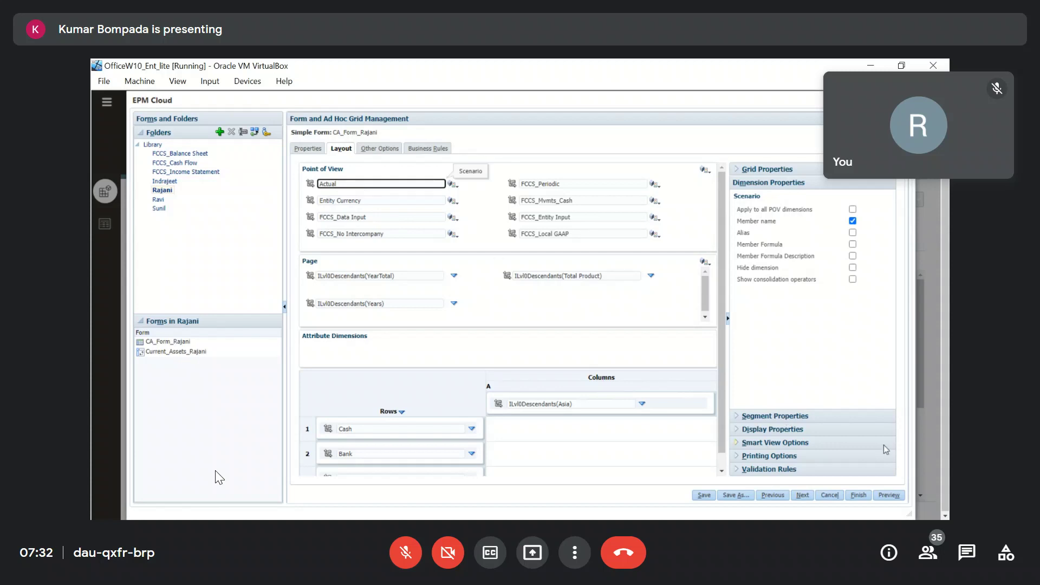
pyautogui.click(891, 496)
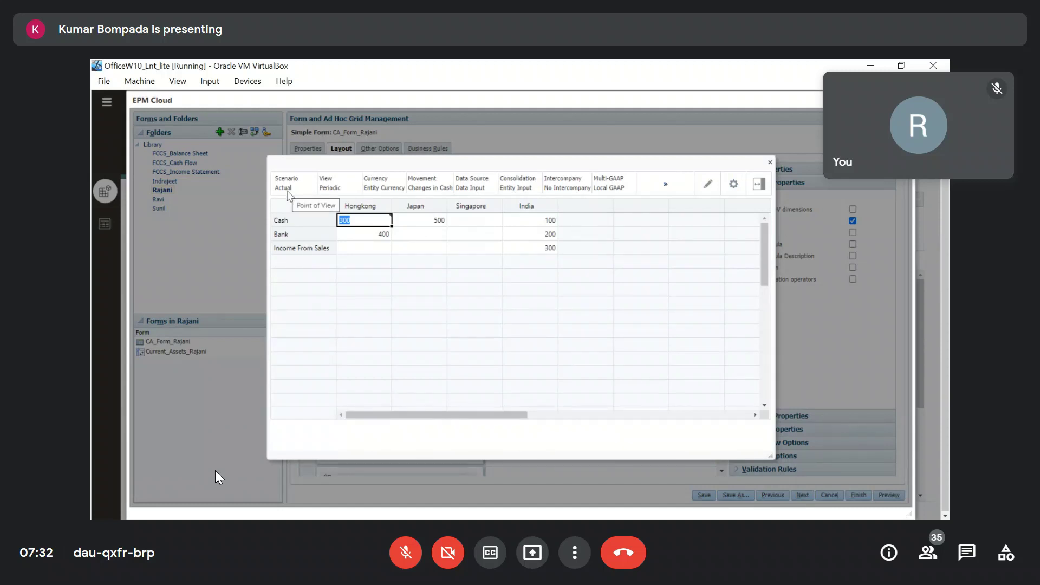
pyautogui.moveTo(274, 188); pyautogui.dragTo(617, 191)
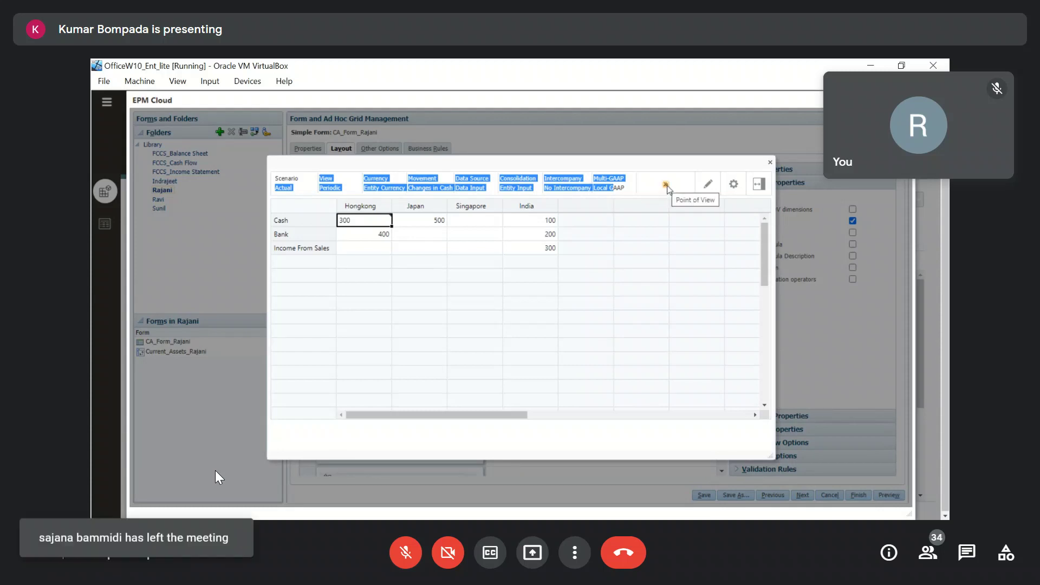
# List the preview's hidden POV dimensions, close the preview, and hide the Scenario dimension.
pyautogui.click(667, 185)
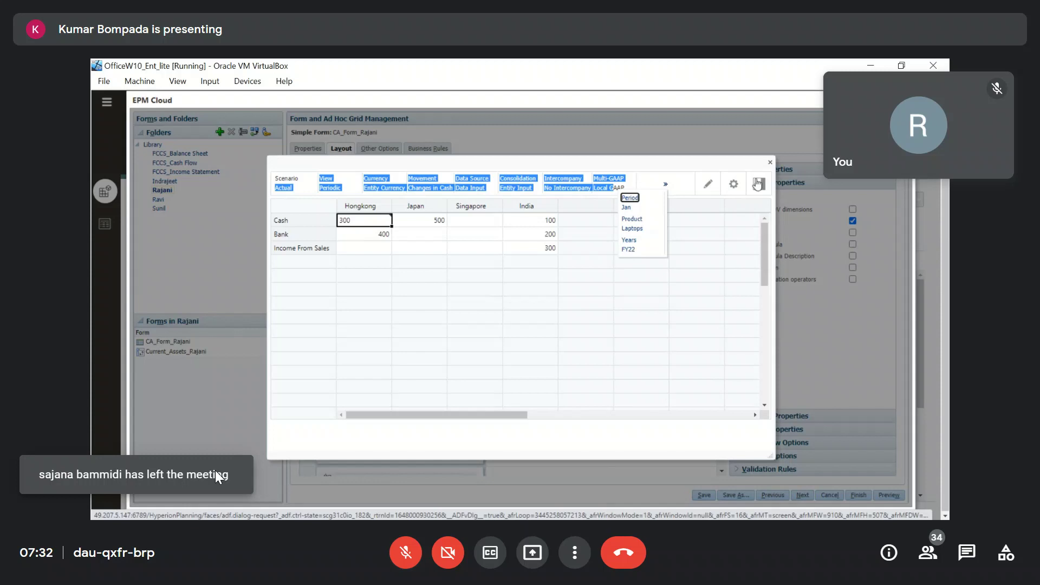
pyautogui.click(770, 162)
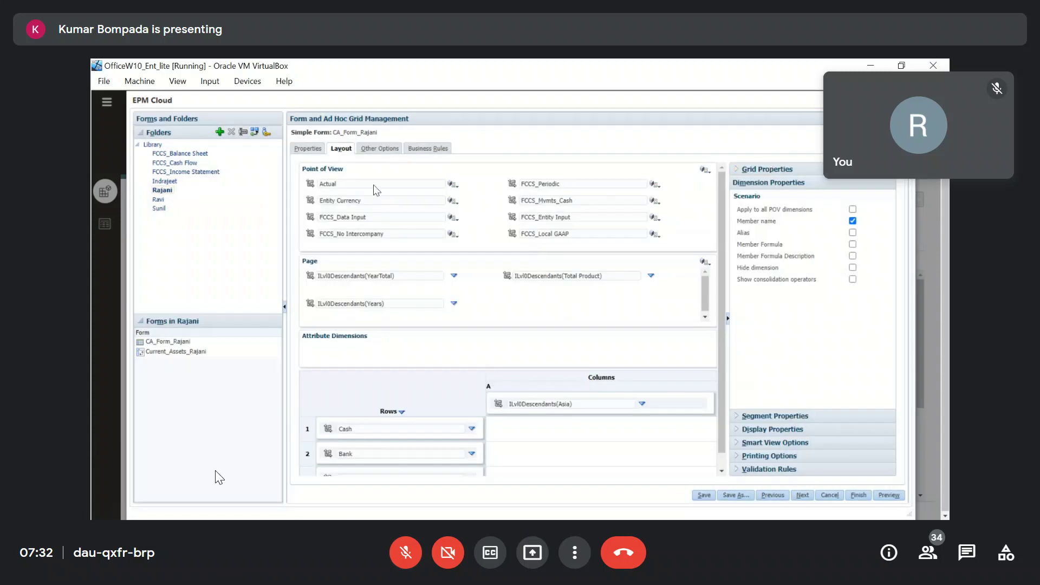
pyautogui.click(853, 267)
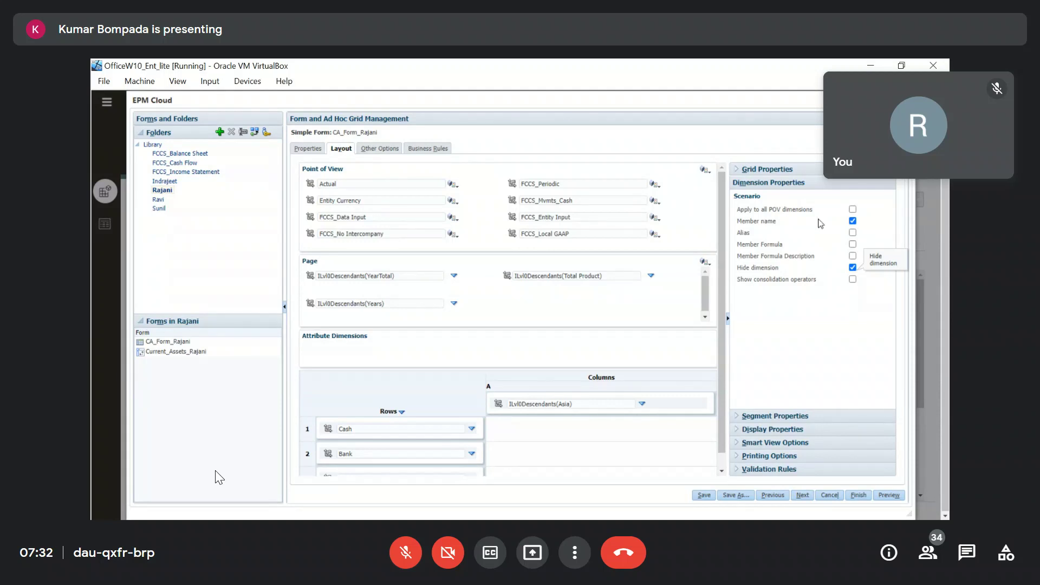
# Enable 'Apply to all POV dimensions' for Scenario and save CA_Form_Rajani.
pyautogui.moveTo(737, 211); pyautogui.dragTo(854, 211)
pyautogui.click(853, 211)
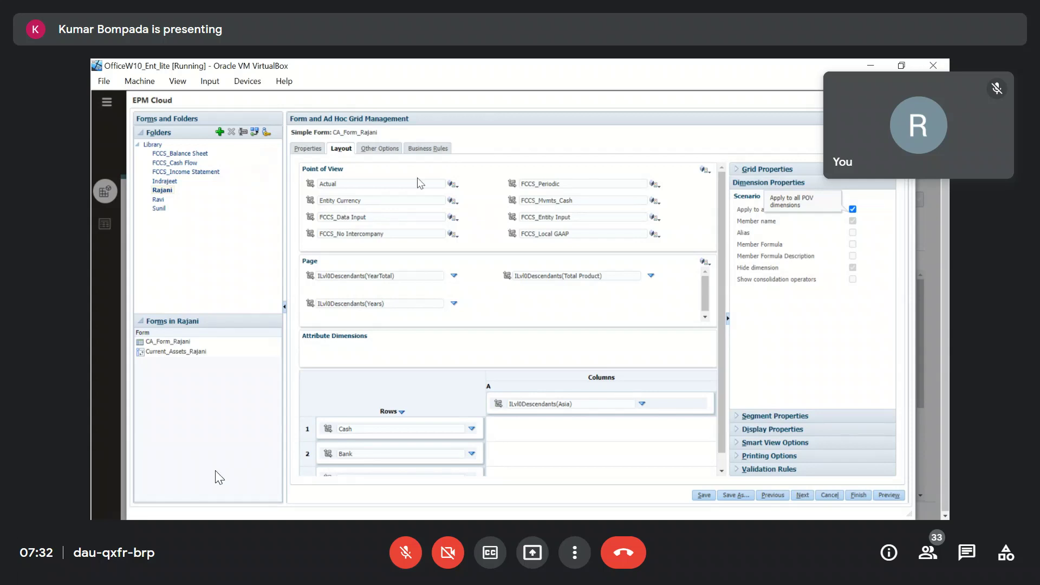
pyautogui.moveTo(344, 169); pyautogui.dragTo(303, 168)
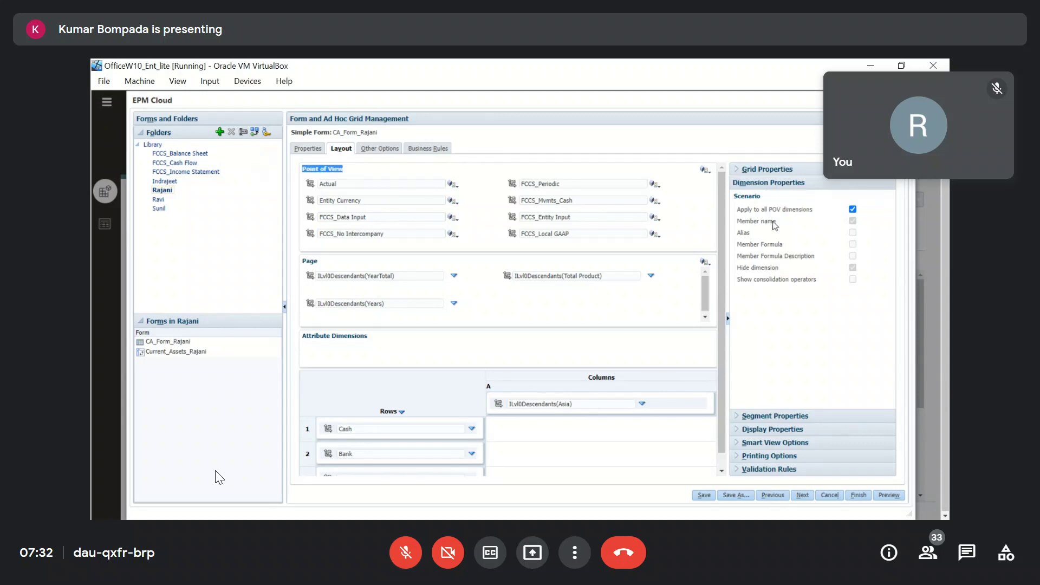
pyautogui.moveTo(769, 210); pyautogui.dragTo(811, 211)
pyautogui.click(804, 314)
pyautogui.click(705, 495)
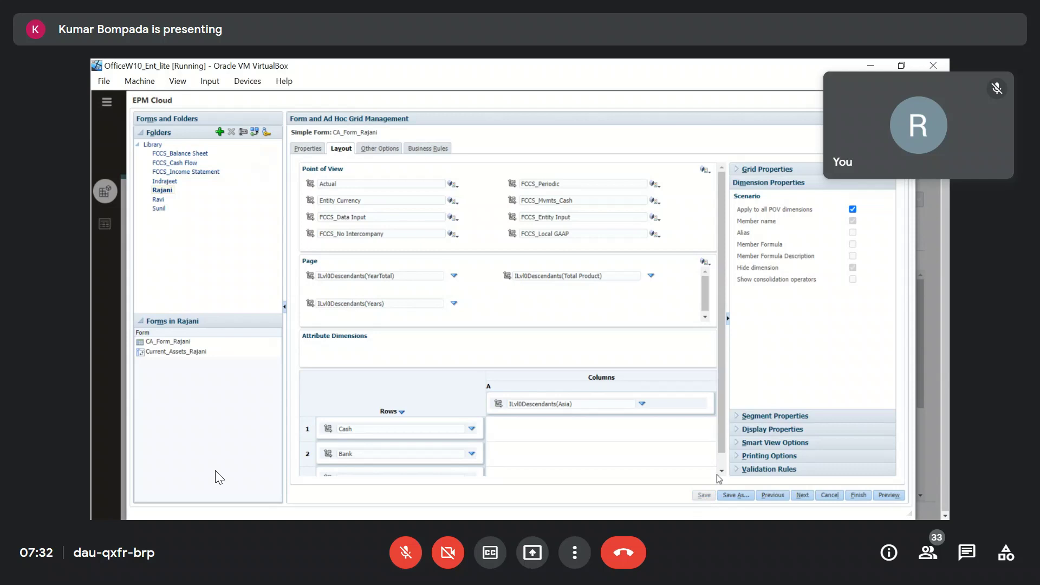
pyautogui.click(589, 224)
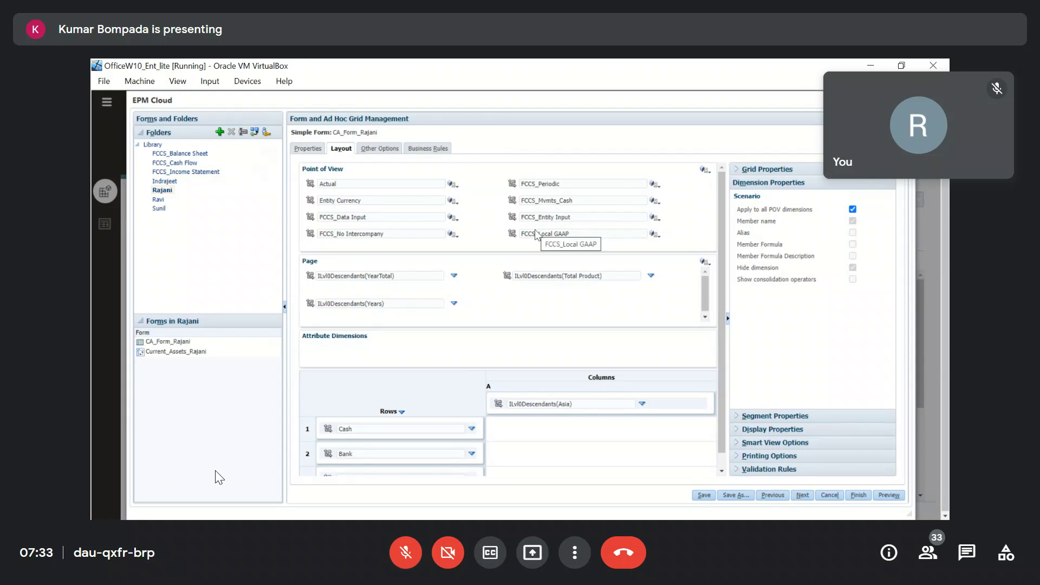
pyautogui.click(888, 495)
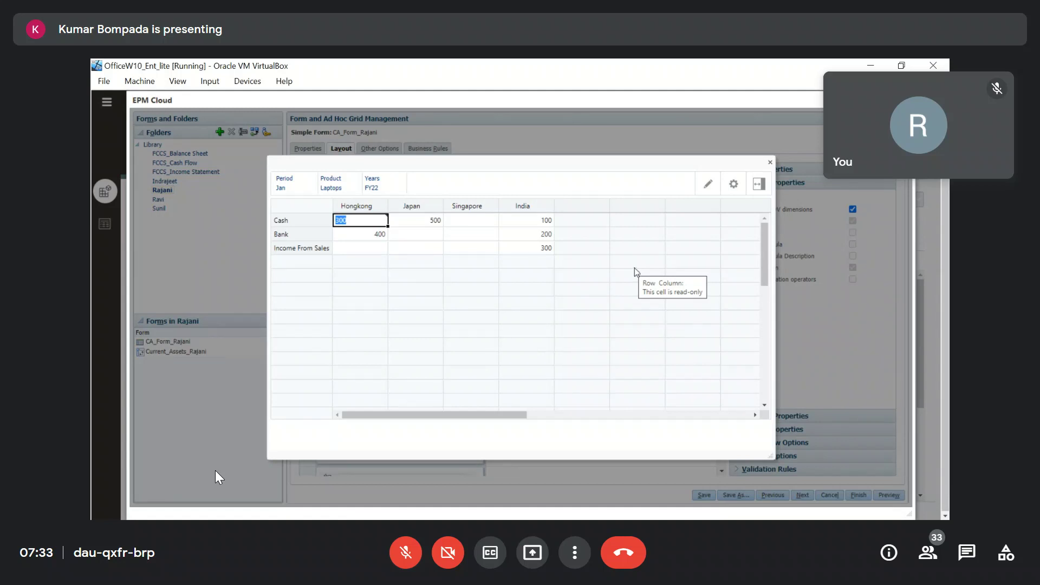
pyautogui.click(770, 162)
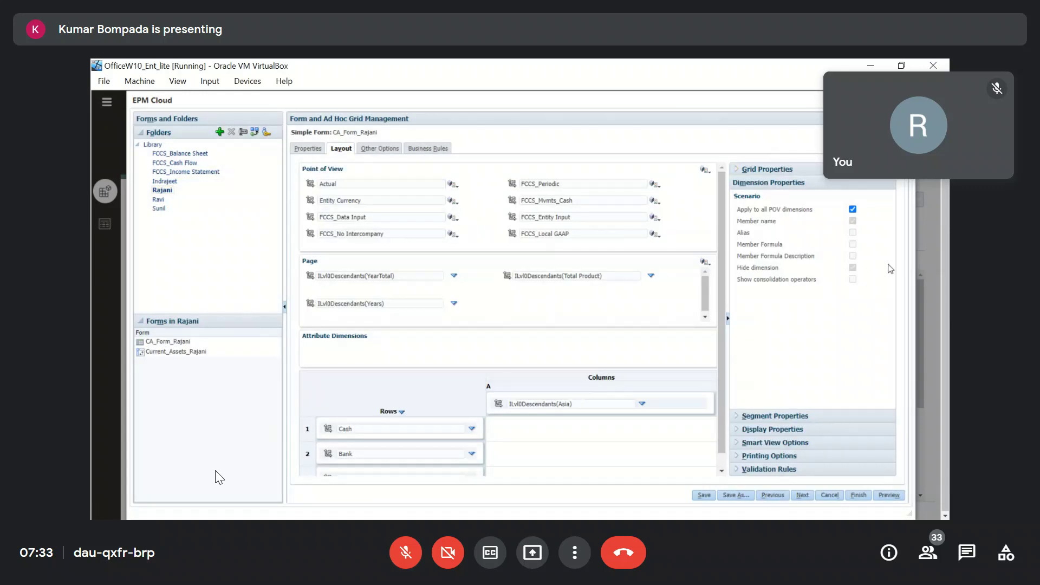
# Toggle 'Apply to all POV dimensions' for Scenario off and on, checking View, then save the form.
pyautogui.click(360, 186)
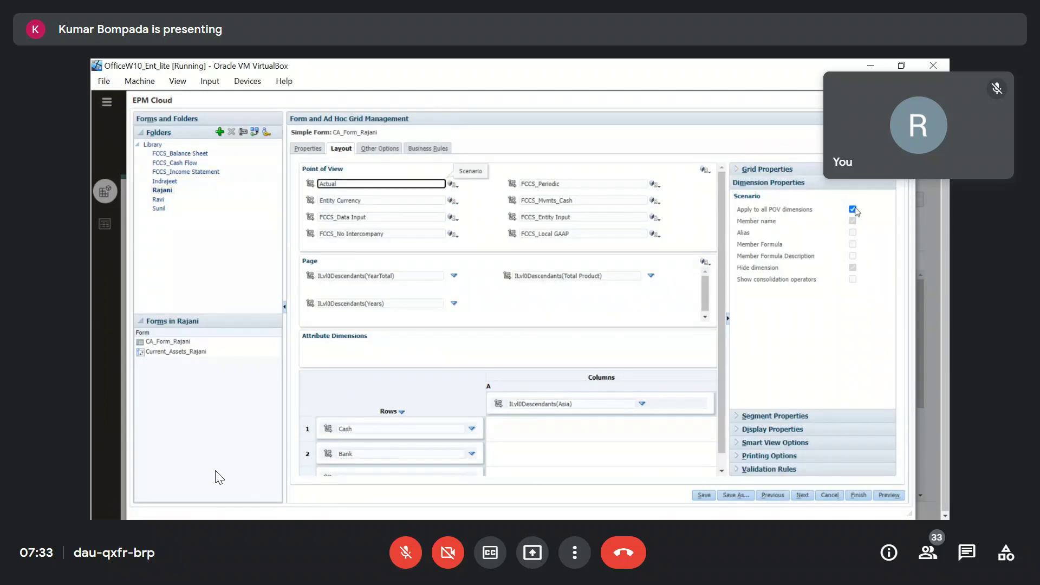
pyautogui.click(853, 209)
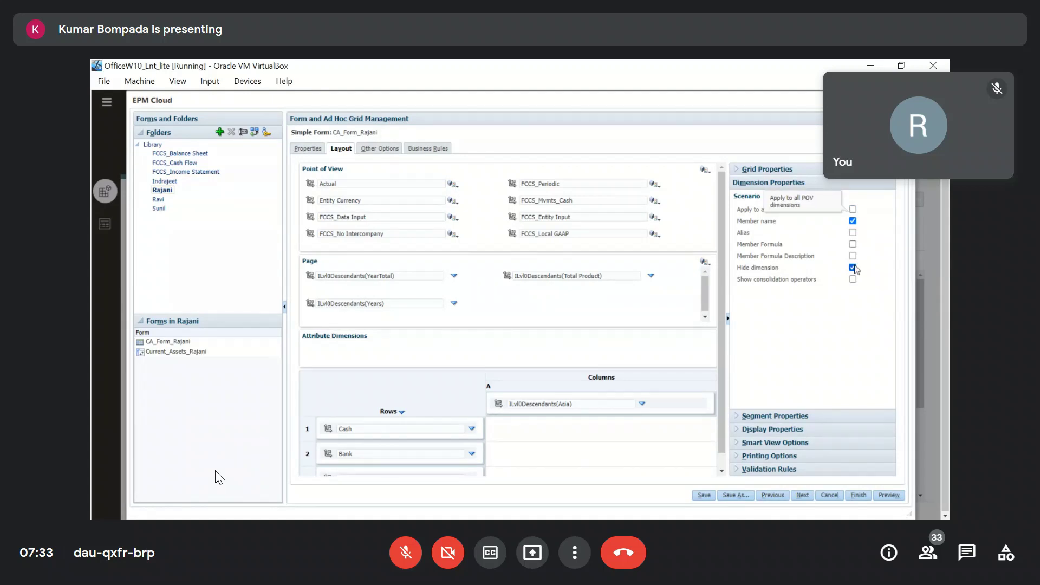
pyautogui.click(583, 185)
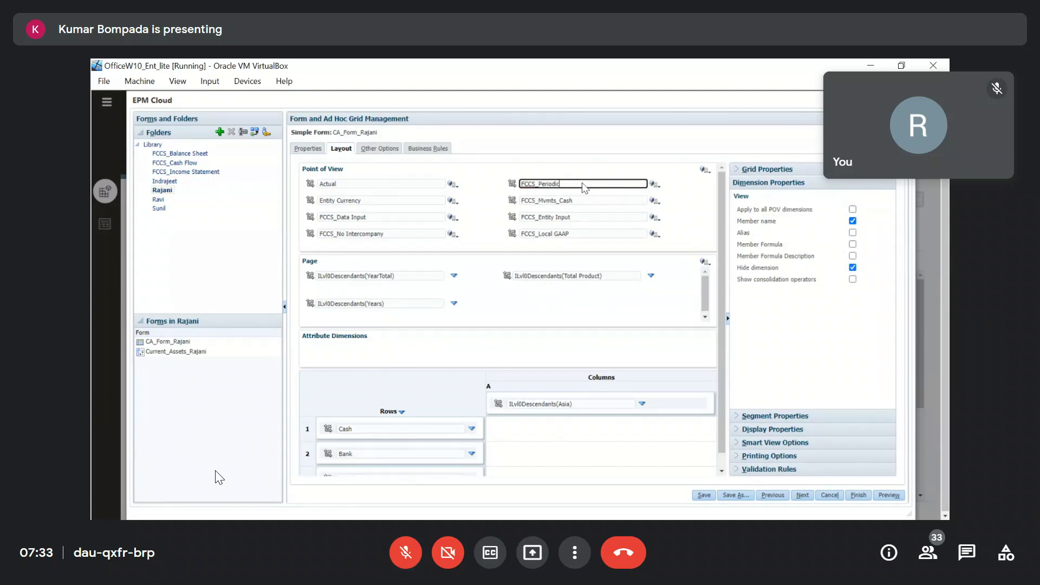
pyautogui.click(390, 187)
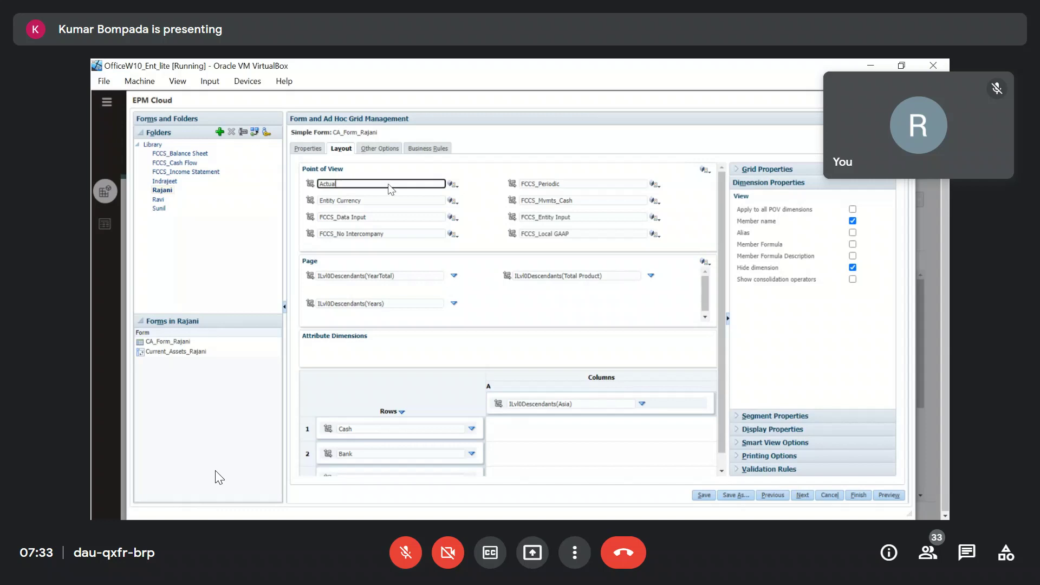
pyautogui.click(853, 209)
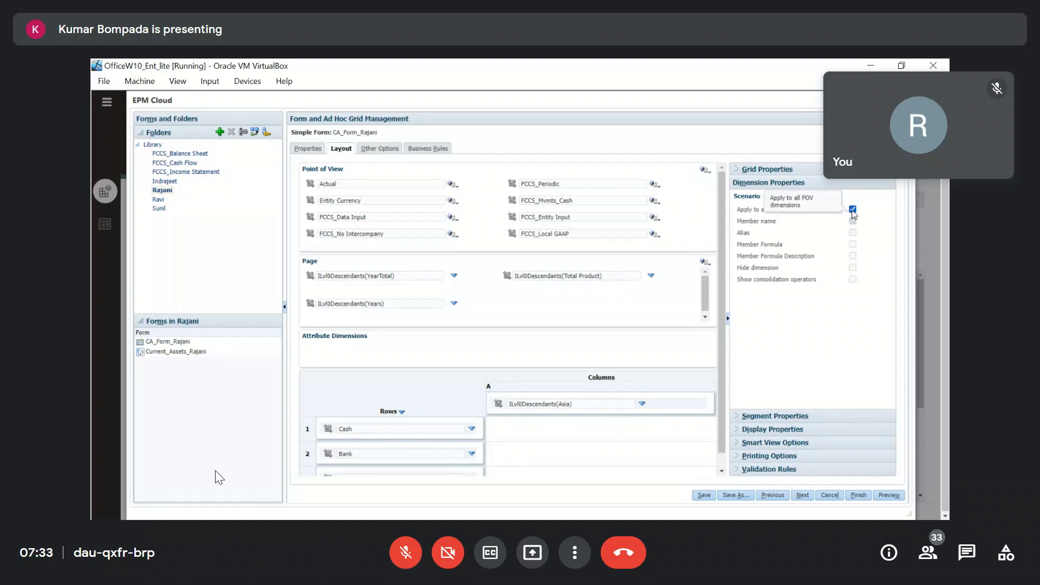
pyautogui.click(703, 495)
pyautogui.click(591, 228)
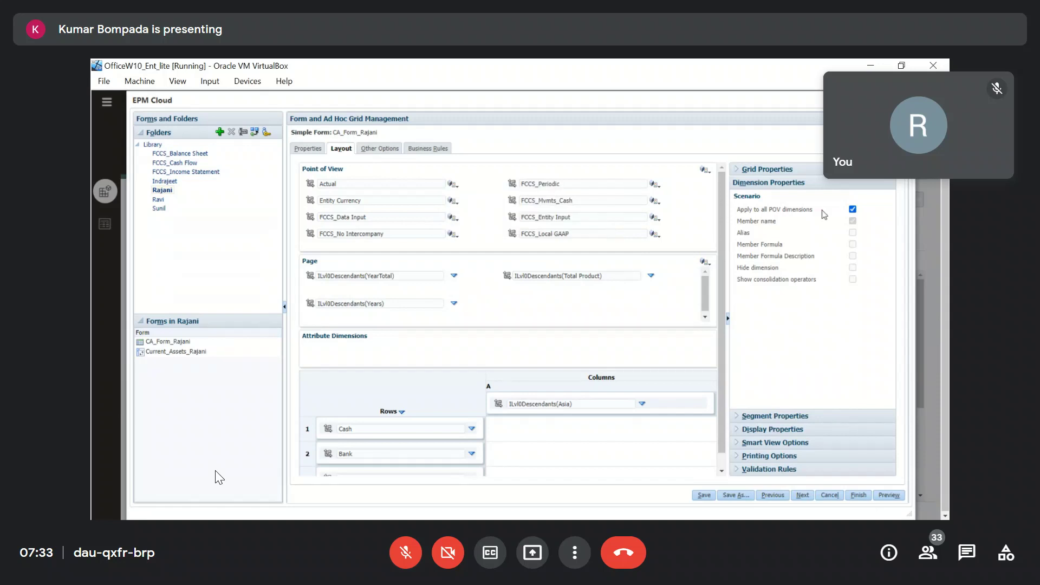
# Clear 'Apply to all POV dimensions' for Scenario, review the preview, and close the form editor.
pyautogui.click(852, 210)
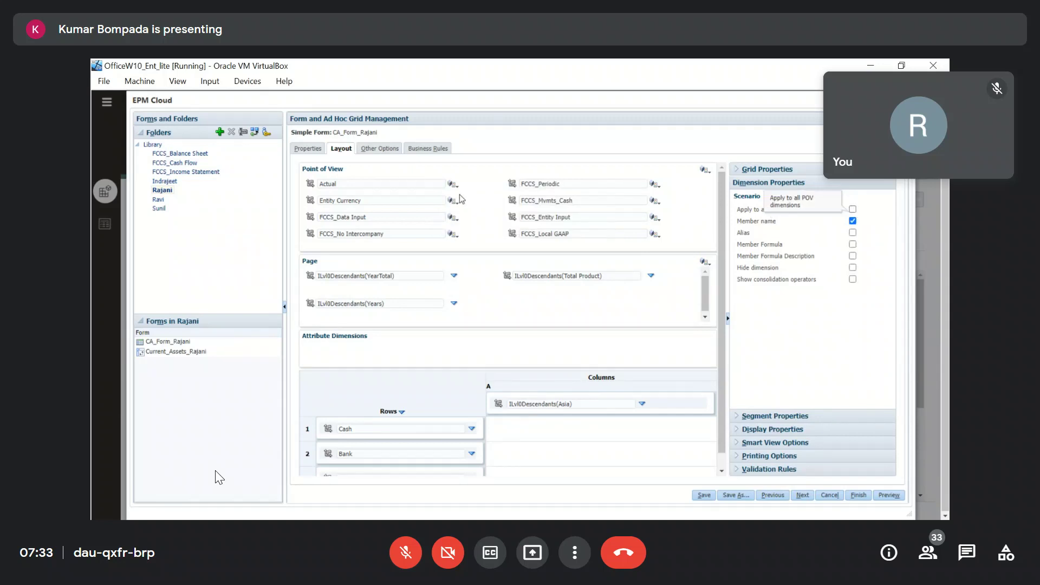
pyautogui.click(564, 185)
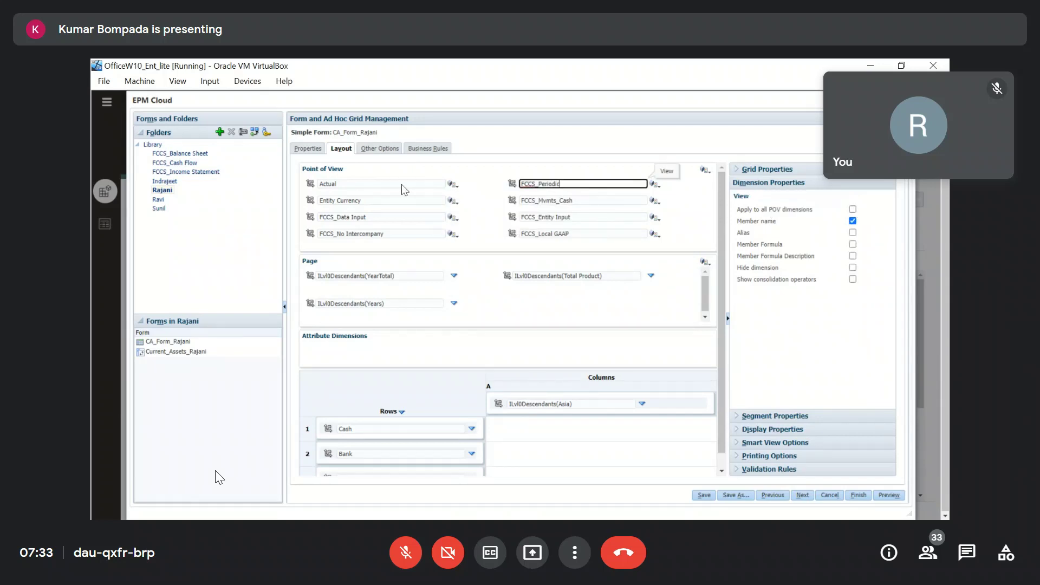
pyautogui.click(404, 185)
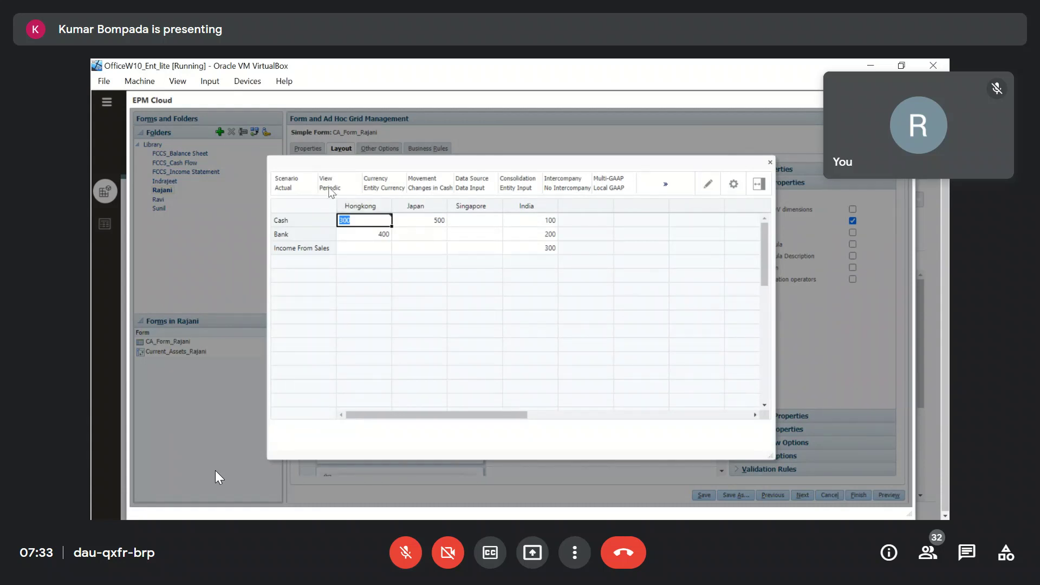
pyautogui.click(771, 164)
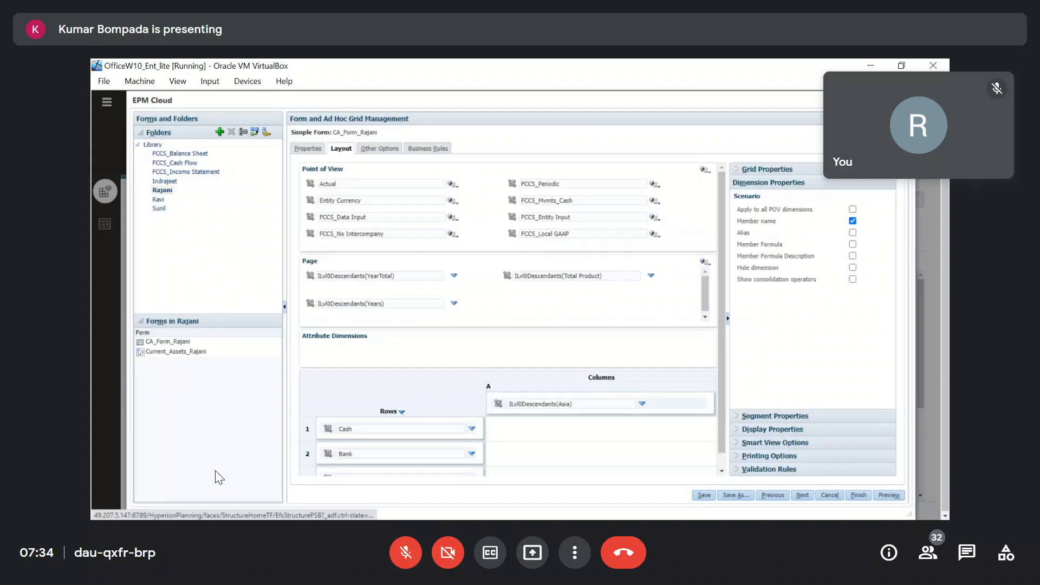
pyautogui.click(909, 101)
# In the Scenario dimension, give member Actual the alias 'Act' and save.
pyautogui.click(106, 103)
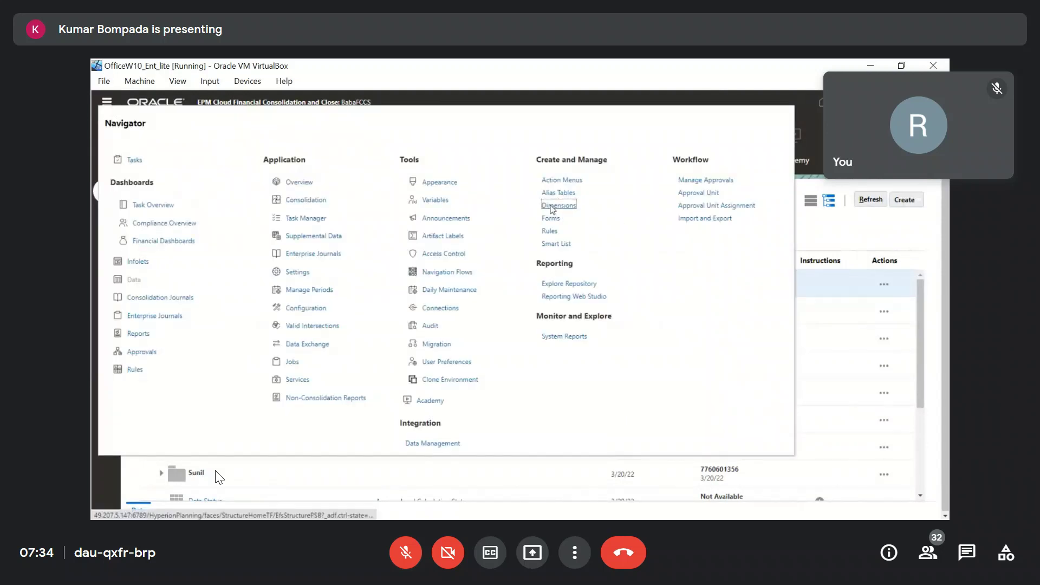
pyautogui.click(552, 209)
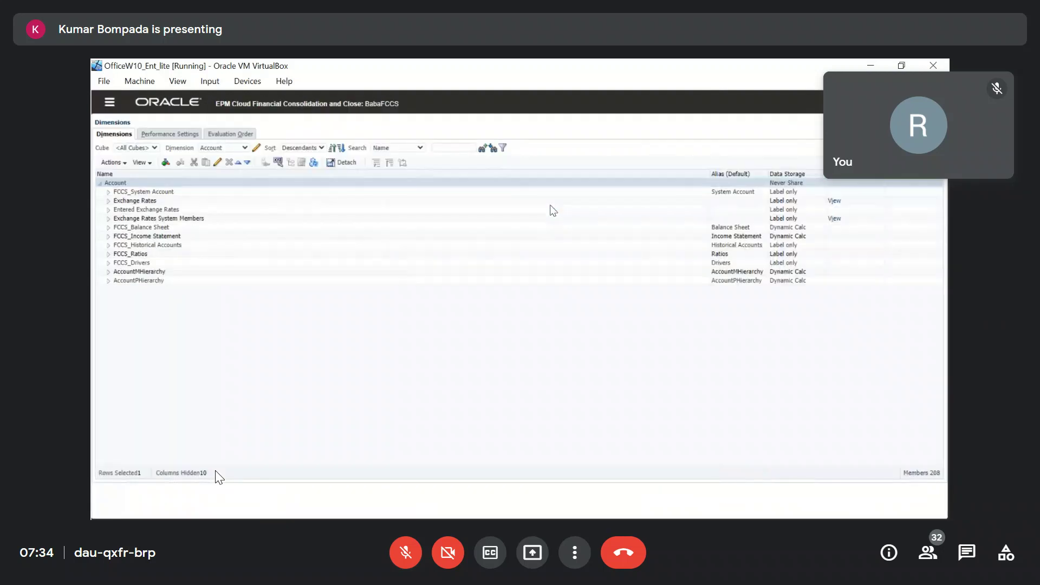
pyautogui.click(246, 149)
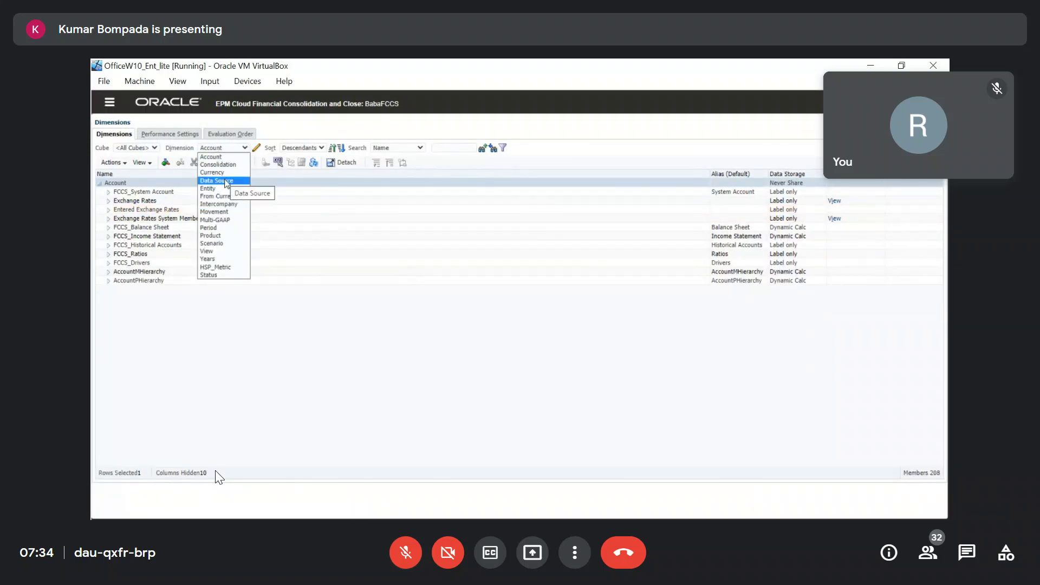
pyautogui.click(219, 245)
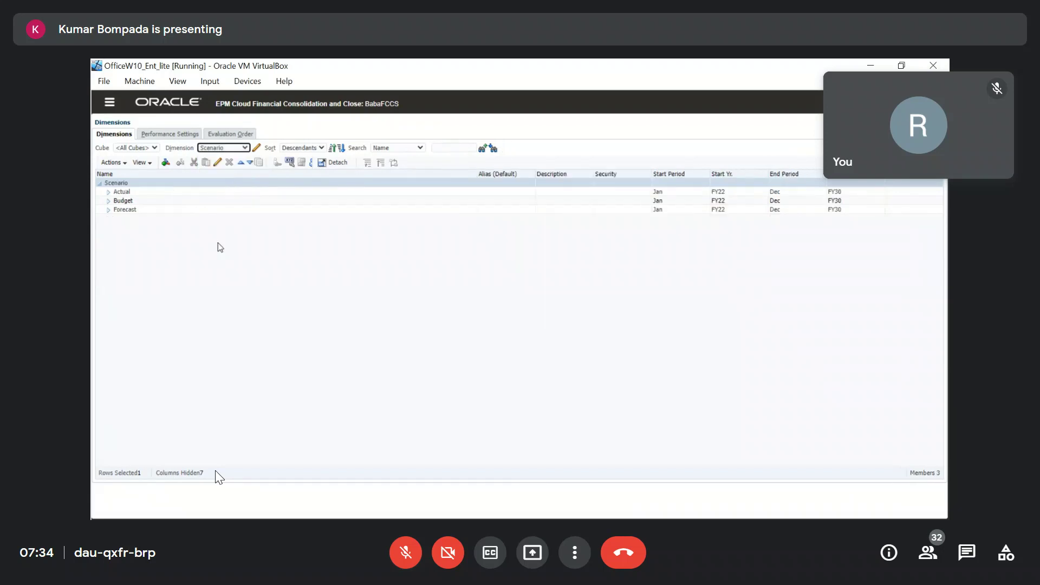
pyautogui.click(131, 192)
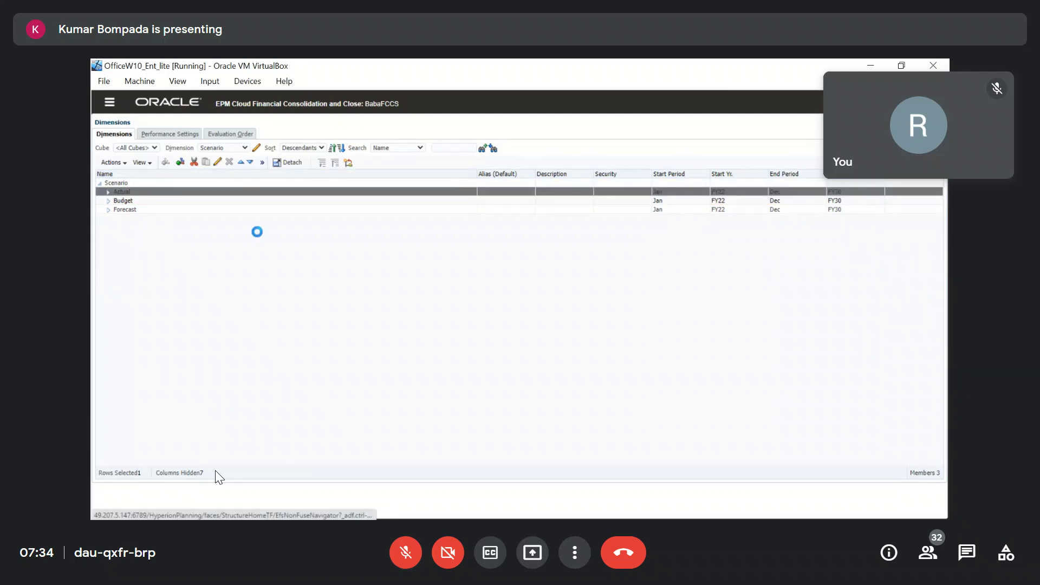
pyautogui.click(229, 209)
pyautogui.write('Act')
pyautogui.click(911, 506)
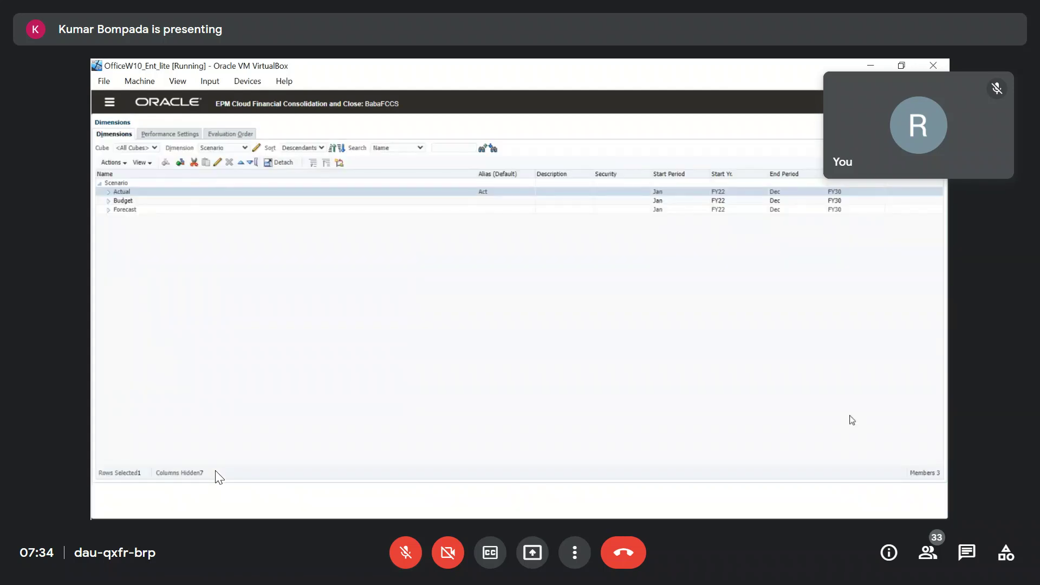
# Start a database refresh of the cubes and confirm it.
pyautogui.click(127, 164)
pyautogui.click(134, 317)
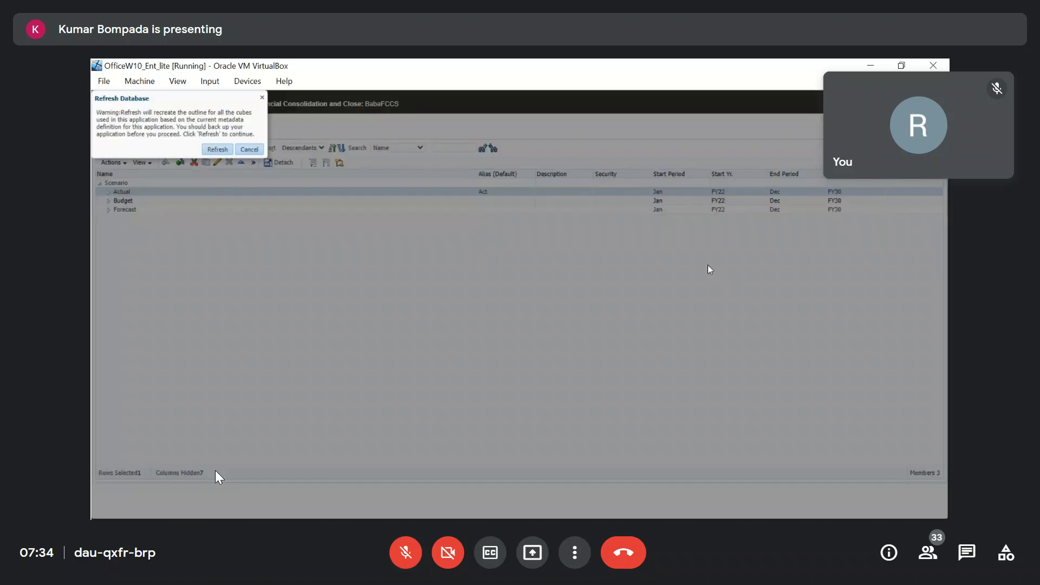
pyautogui.click(217, 149)
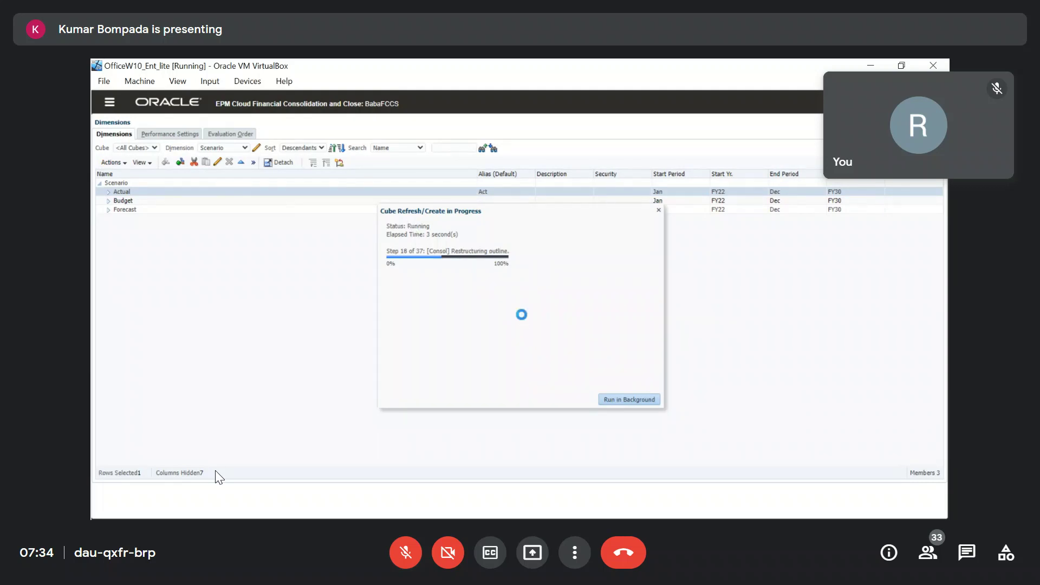
# Toggle the meeting microphone mute while the cube refresh runs.
pyautogui.click(406, 552)
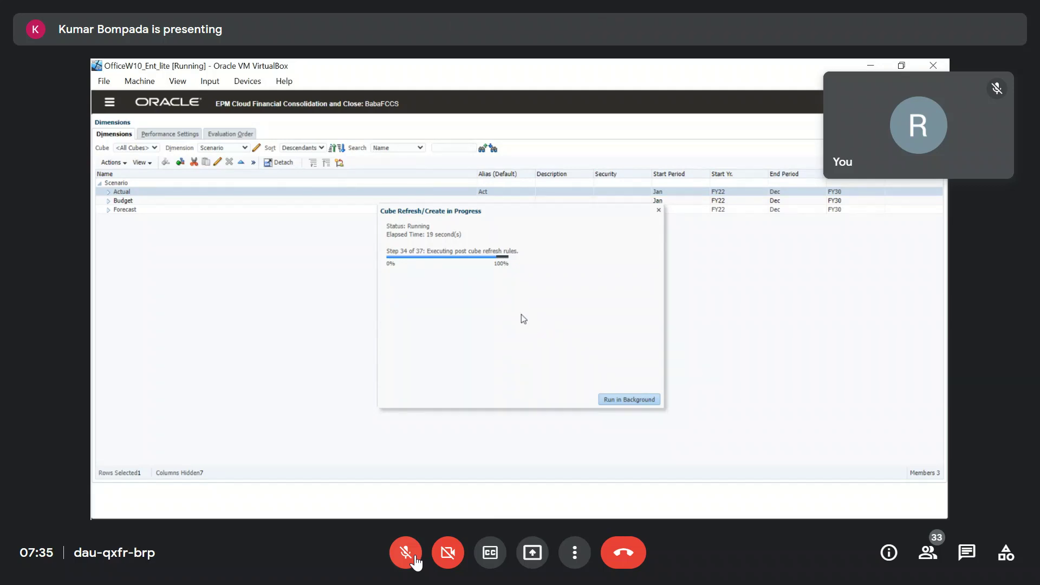
pyautogui.click(417, 564)
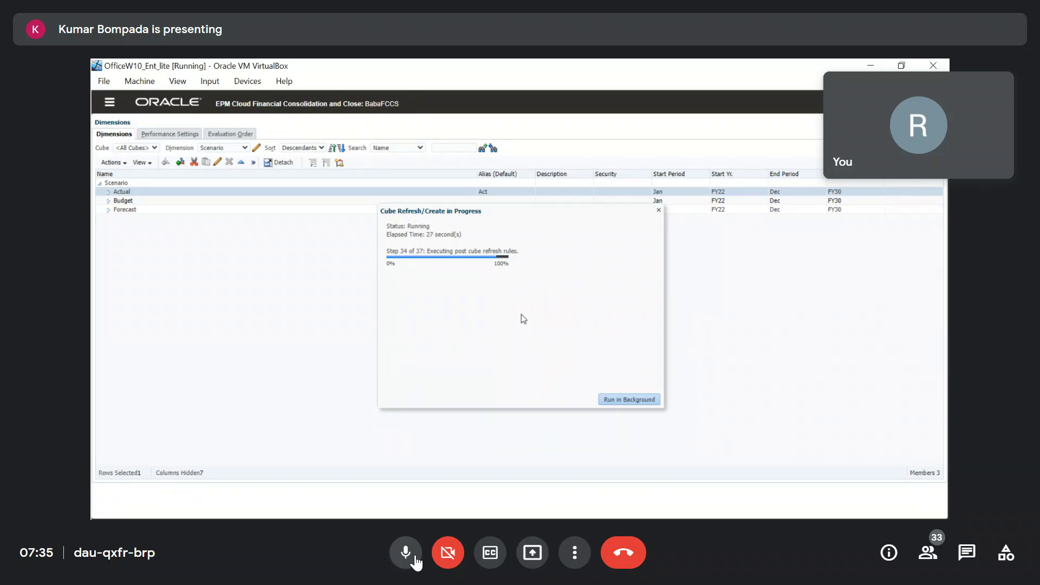
pyautogui.click(415, 562)
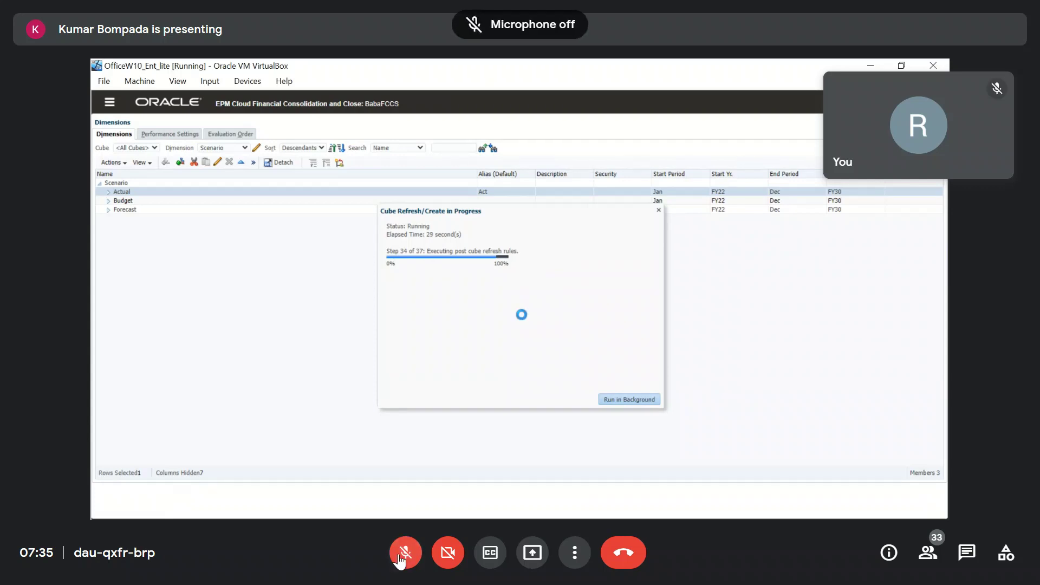
pyautogui.click(413, 561)
pyautogui.click(412, 561)
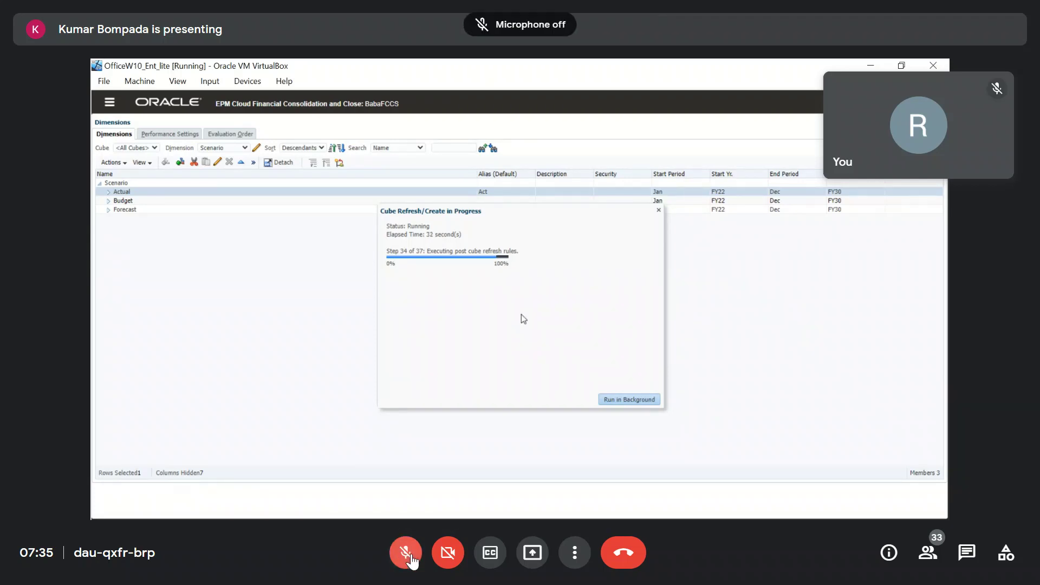
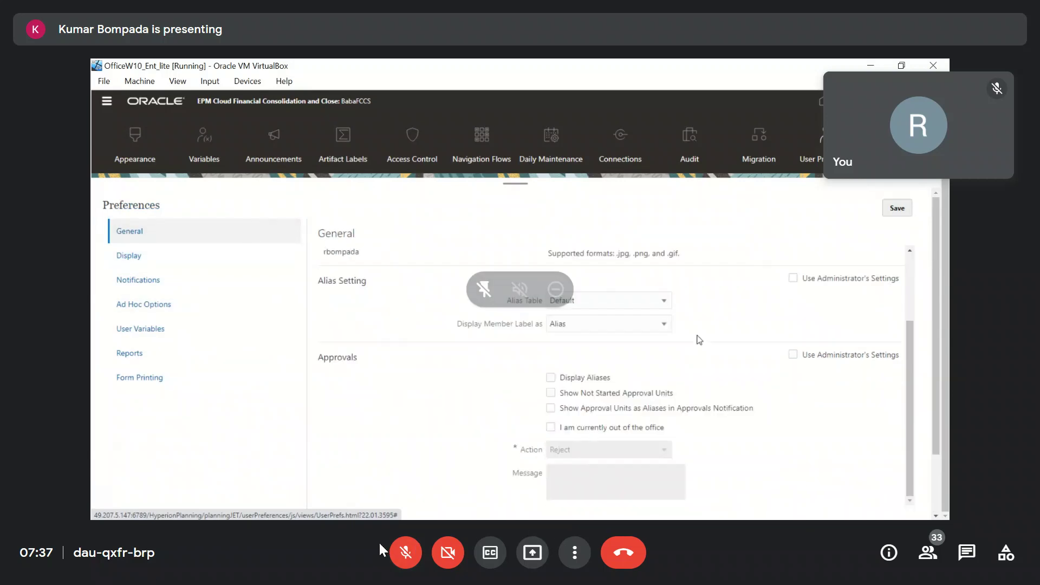
# Click the bottom-of-screen taskbar control twice while CA_Form_Rajani's layout stays open.
pyautogui.click(405, 552)
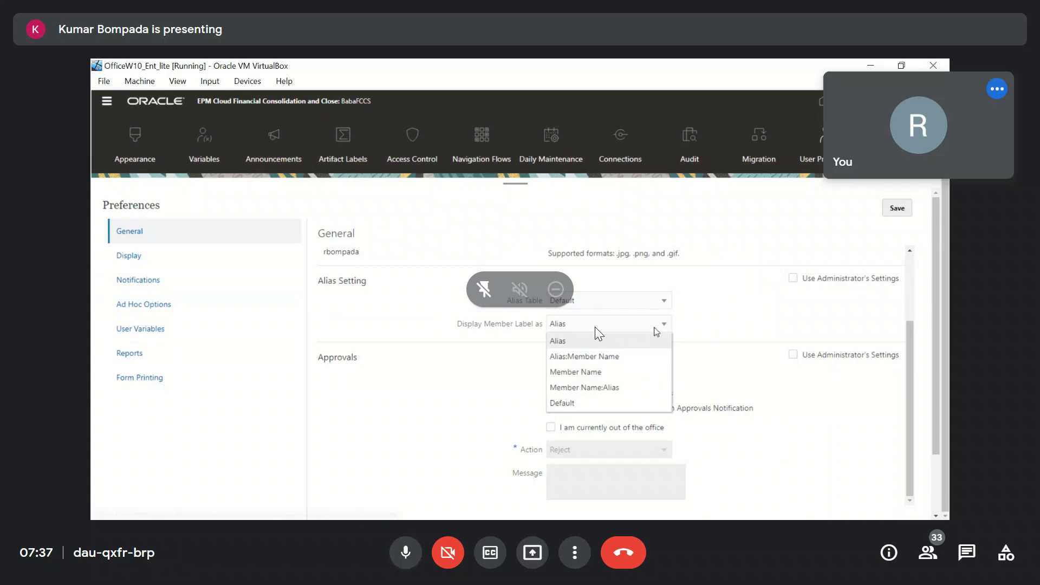
pyautogui.click(405, 553)
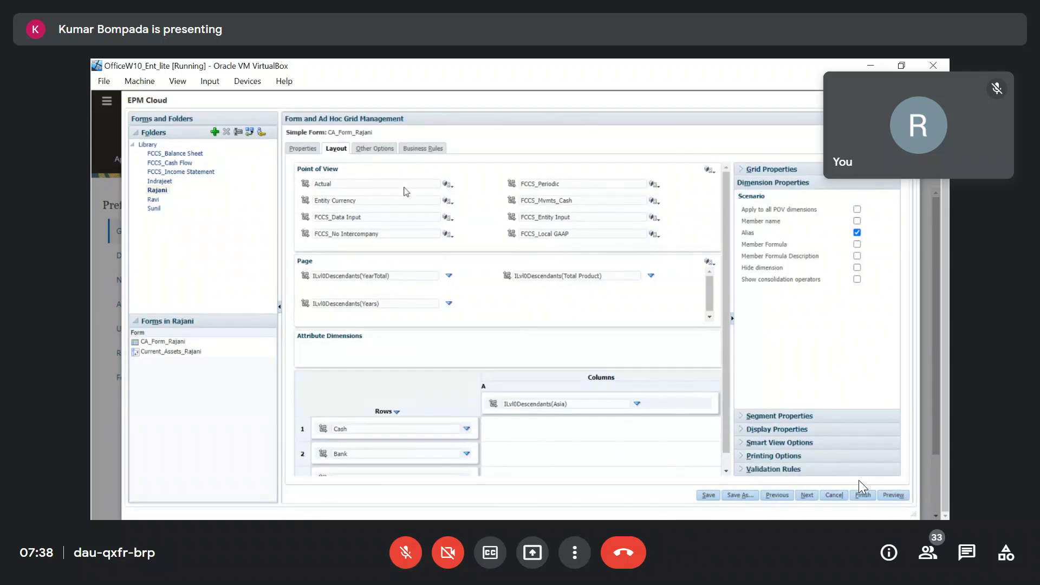
# Preview the form with Actual selected, tick Member Formula for Scenario, and close the form editor.
pyautogui.click(356, 186)
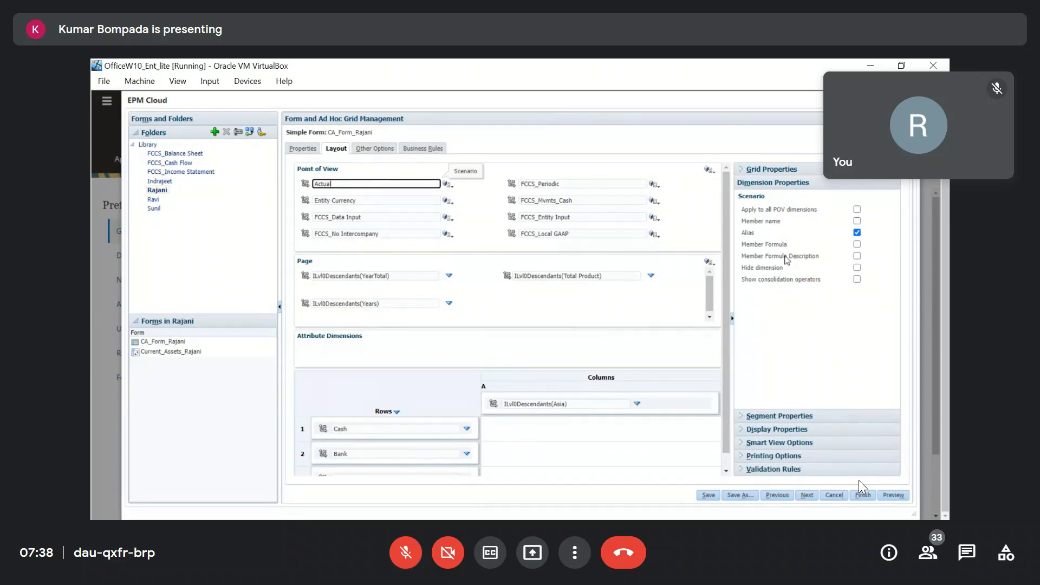
pyautogui.click(893, 496)
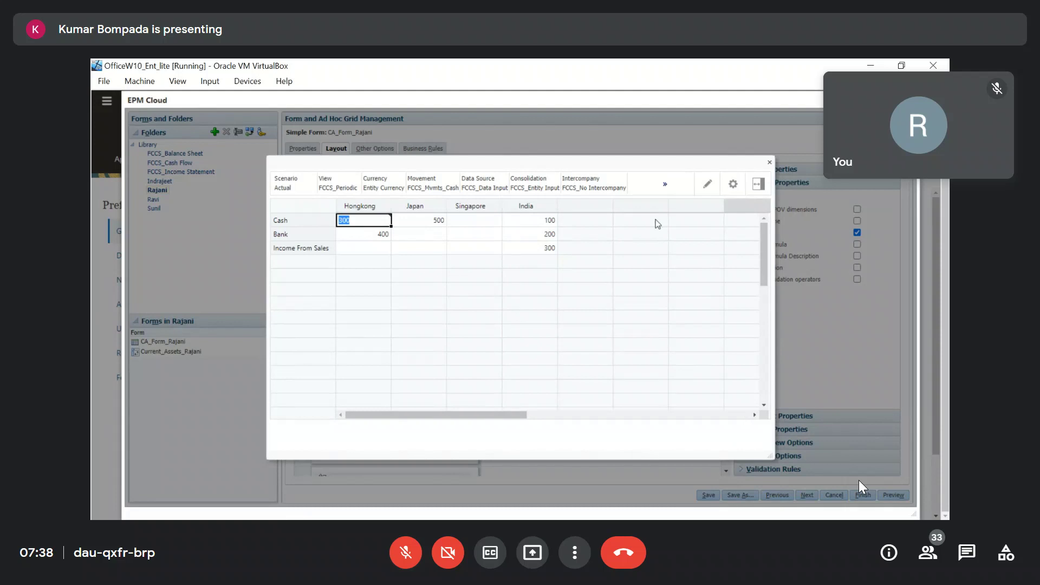
pyautogui.click(770, 163)
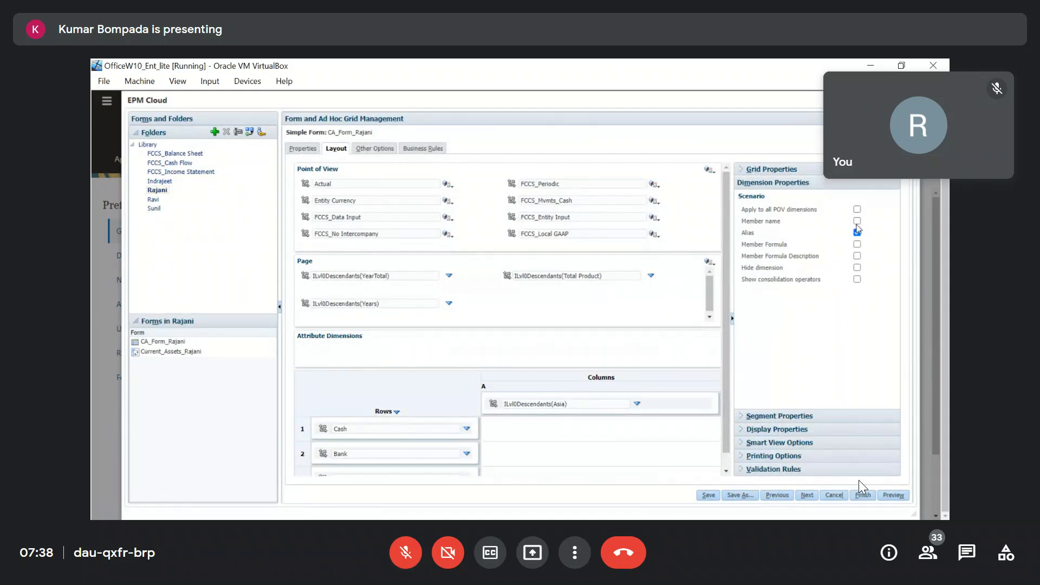
pyautogui.click(779, 247)
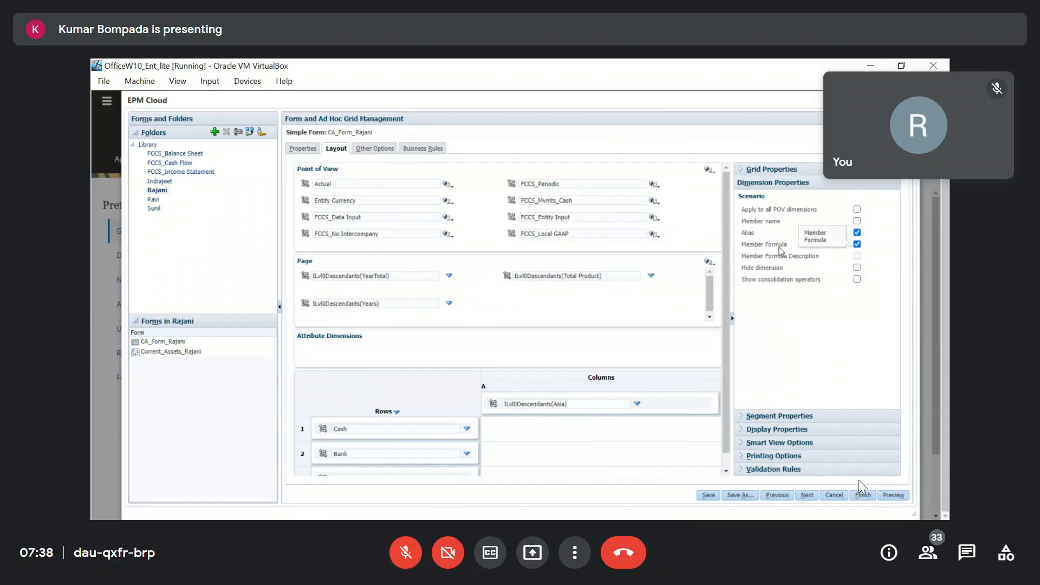
pyautogui.click(911, 100)
pyautogui.click(107, 102)
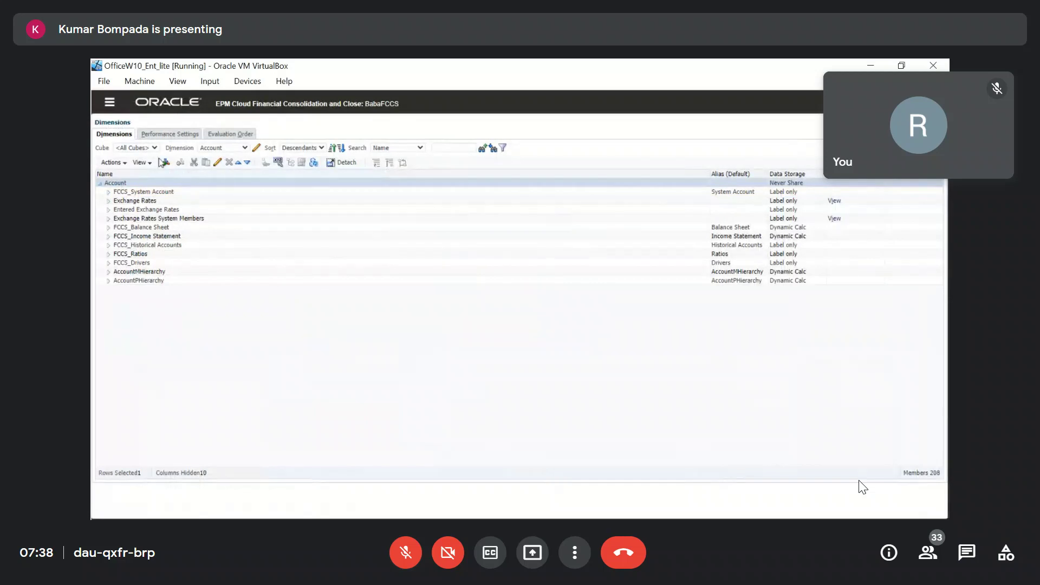
# In the Scenario dimension, add a sibling after Forecast named Variance with alias Variance.
pyautogui.click(246, 148)
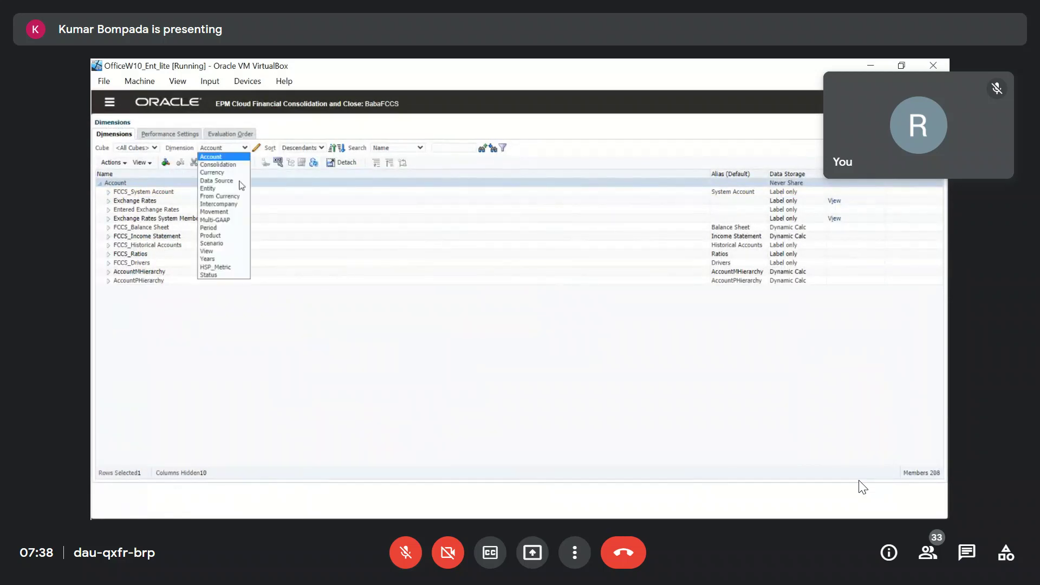
pyautogui.click(216, 247)
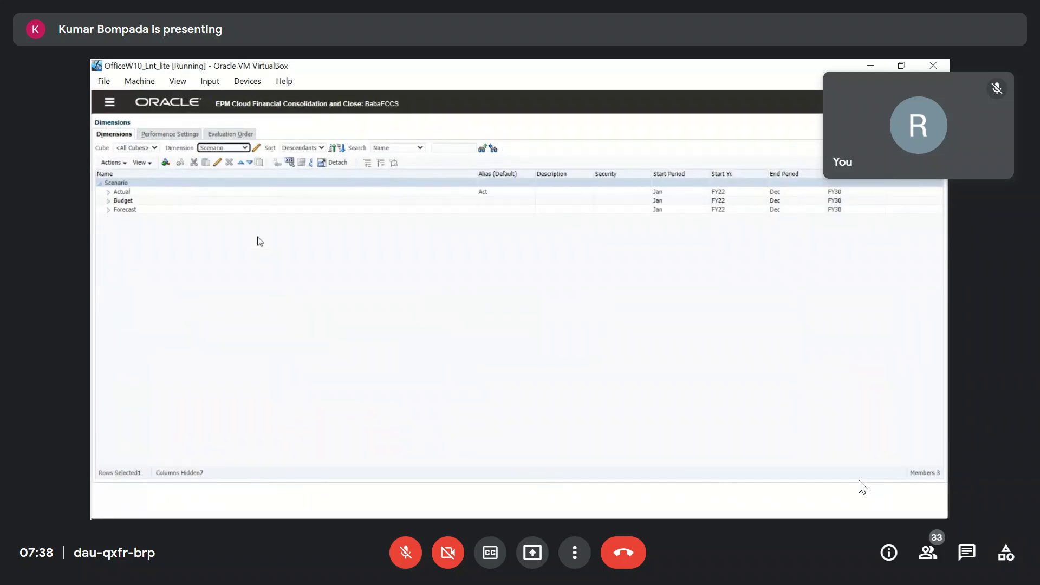
pyautogui.click(136, 210)
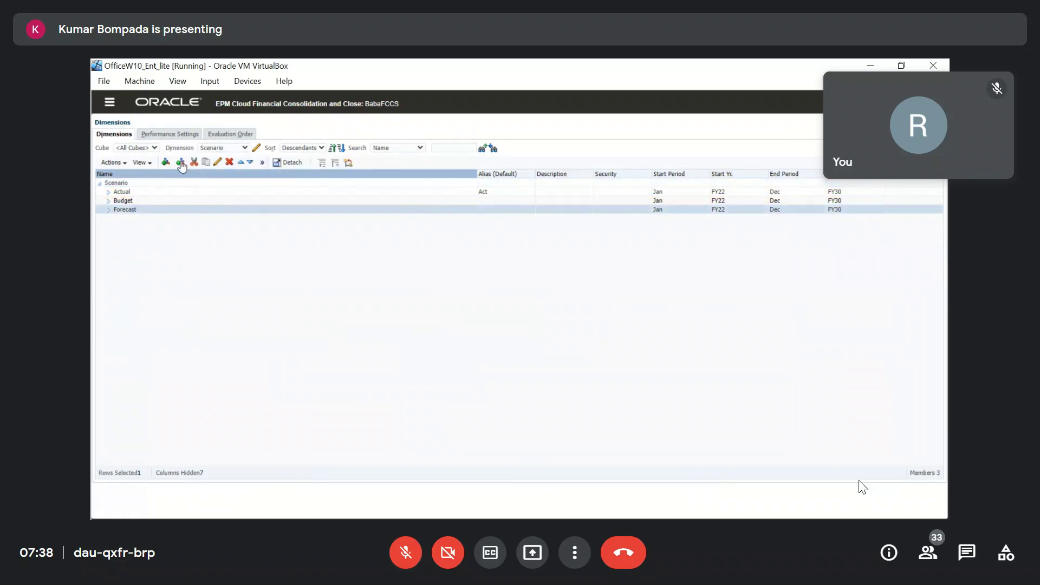
pyautogui.click(180, 163)
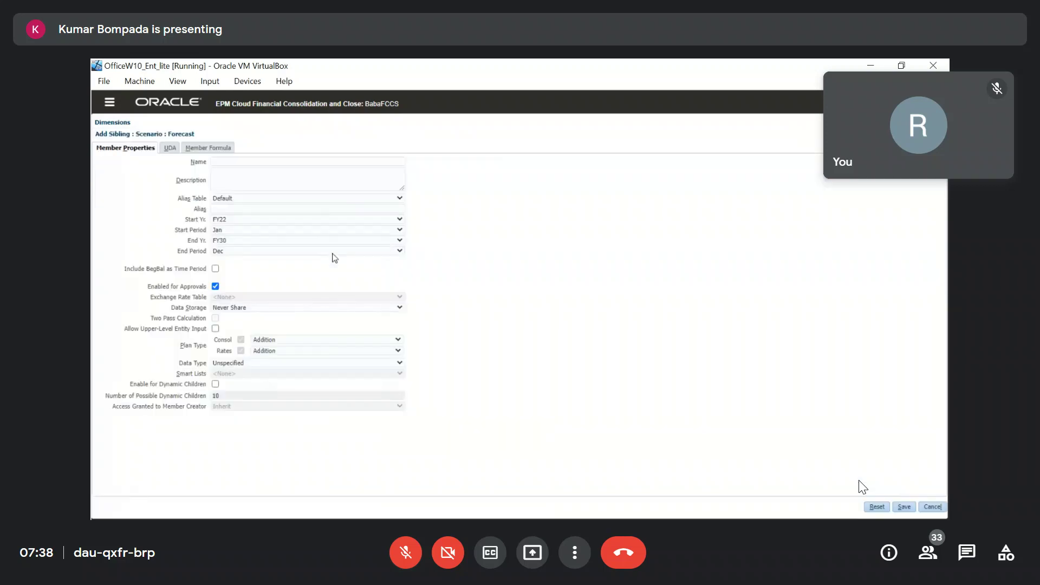
pyautogui.click(274, 162)
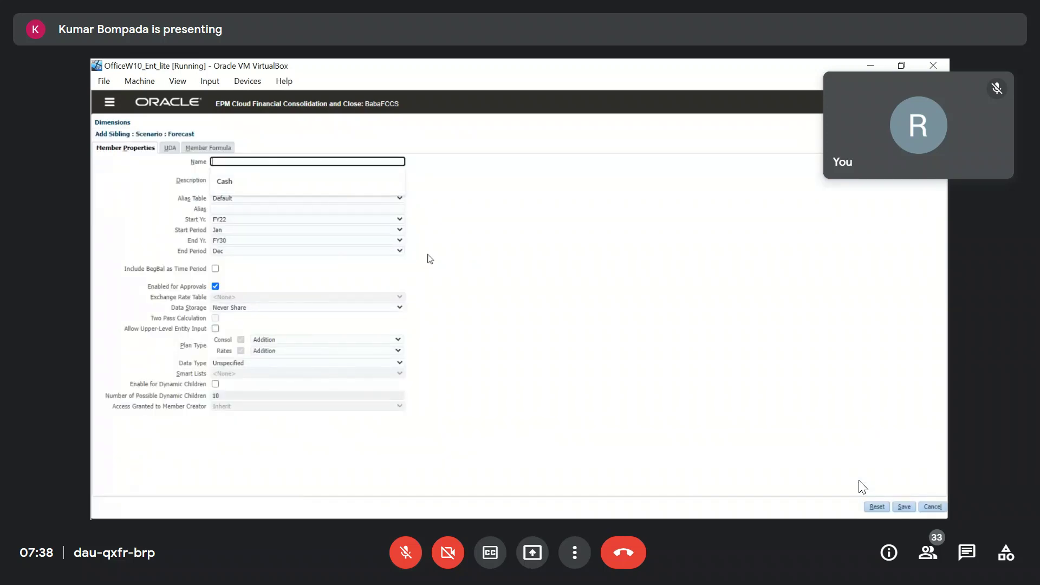
pyautogui.write('Variance')
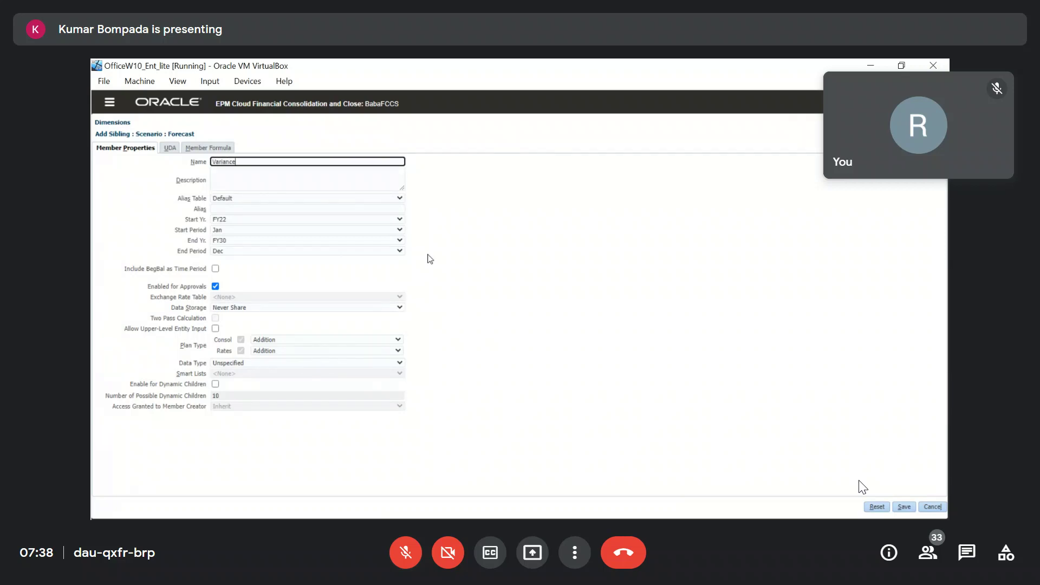
pyautogui.moveTo(242, 163); pyautogui.dragTo(193, 165)
pyautogui.hotkey('ctrl', 'c')
pyautogui.click(240, 210)
pyautogui.hotkey('ctrl', 'v')
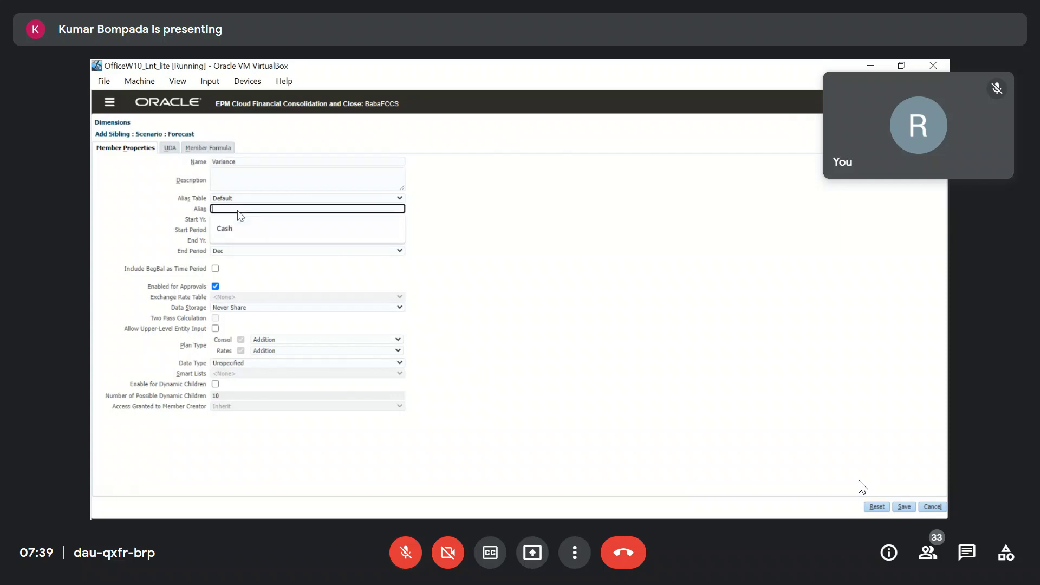
pyautogui.click(557, 240)
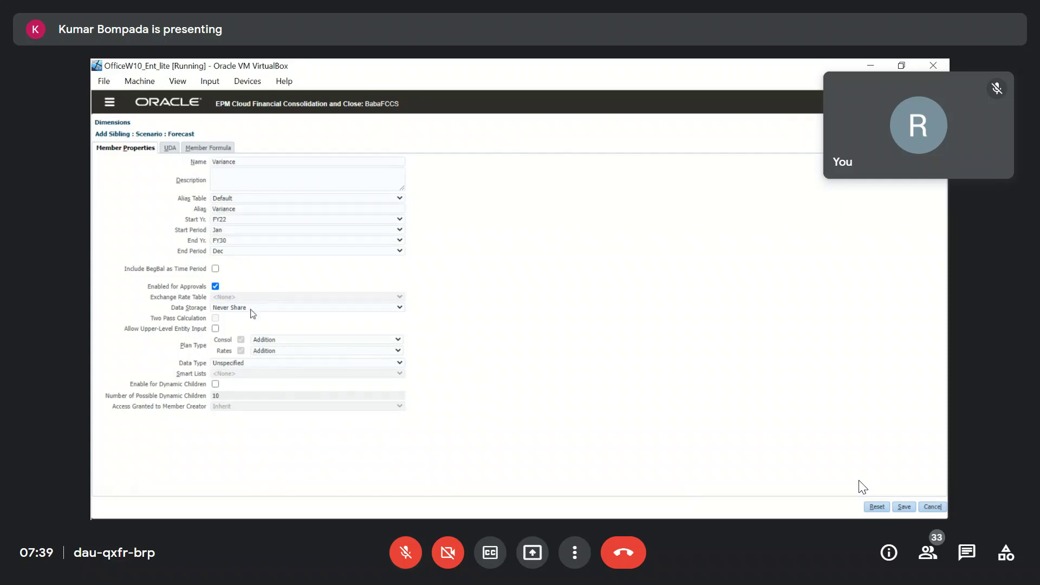
# Set Variance to Dynamic Calc storage, Consol and Rates aggregation Ignore, with approvals off.
pyautogui.click(249, 309)
pyautogui.click(282, 332)
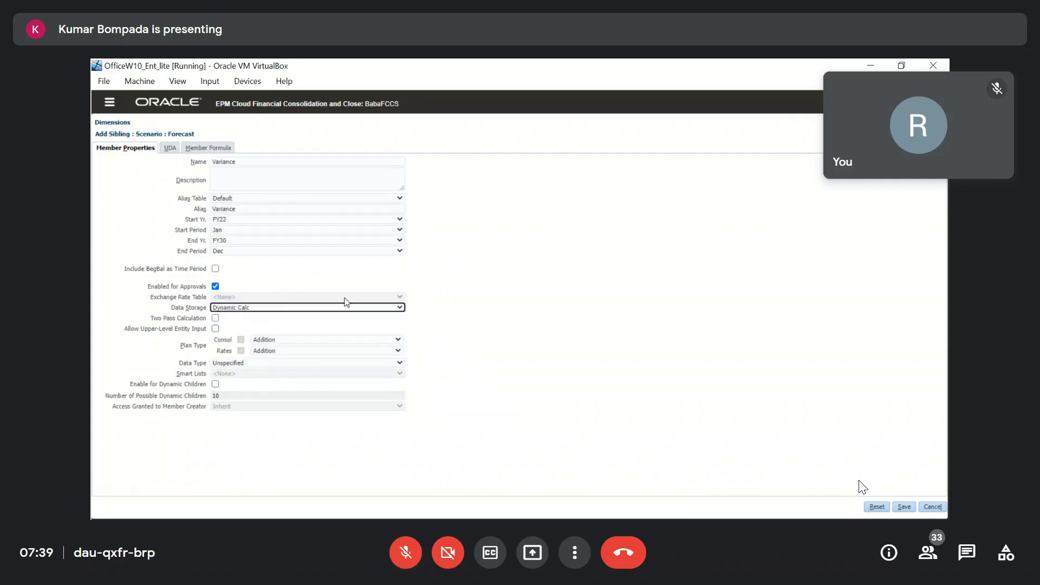
pyautogui.click(317, 344)
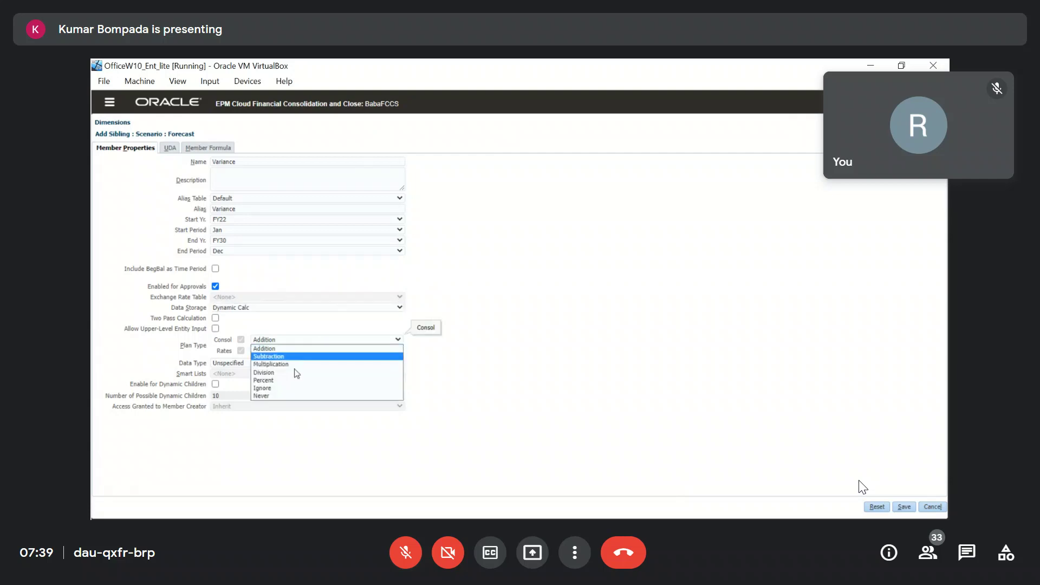
pyautogui.click(276, 390)
pyautogui.click(289, 353)
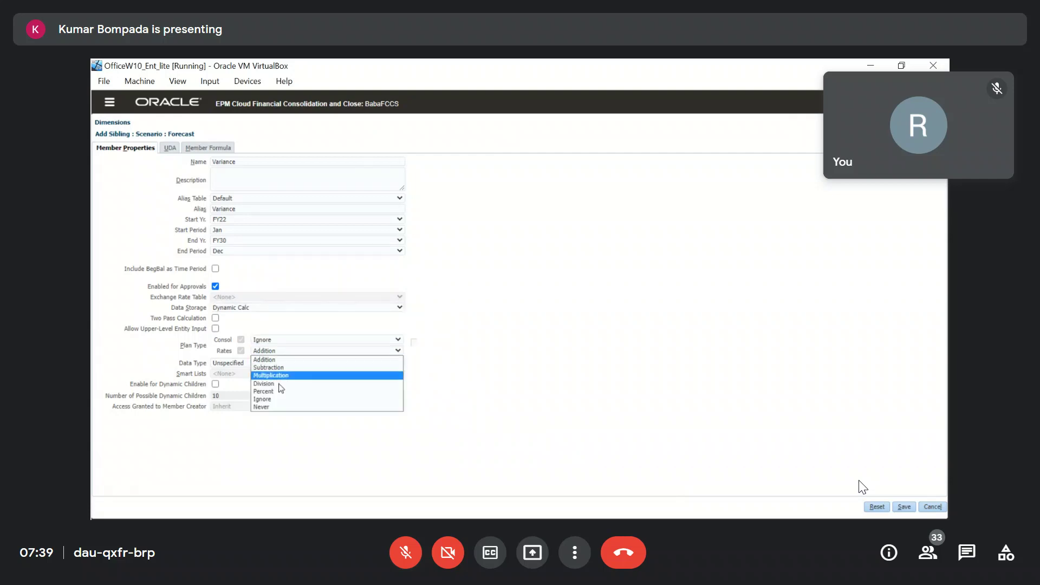
pyautogui.click(276, 401)
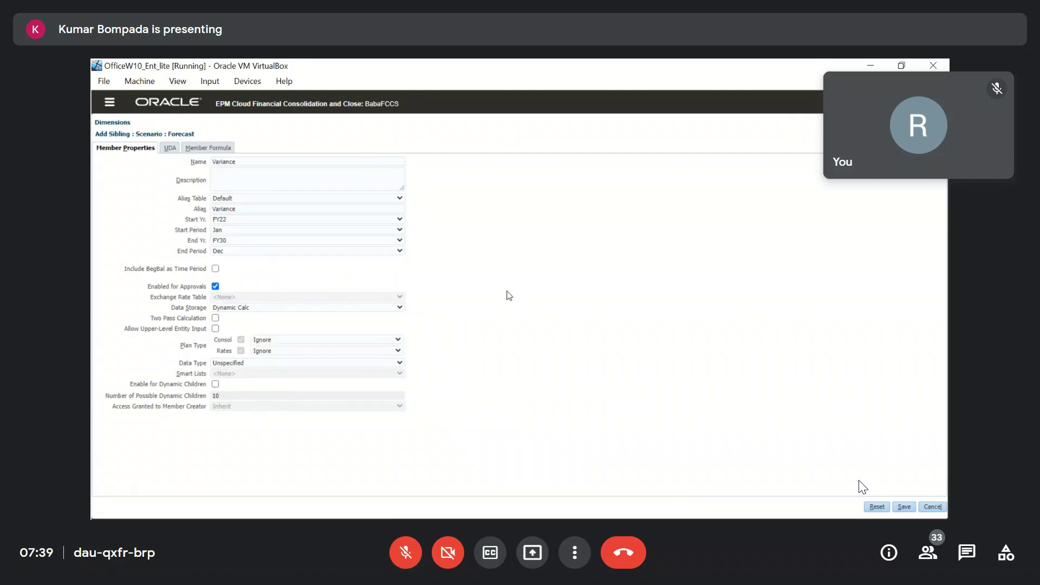
pyautogui.click(215, 286)
pyautogui.click(203, 148)
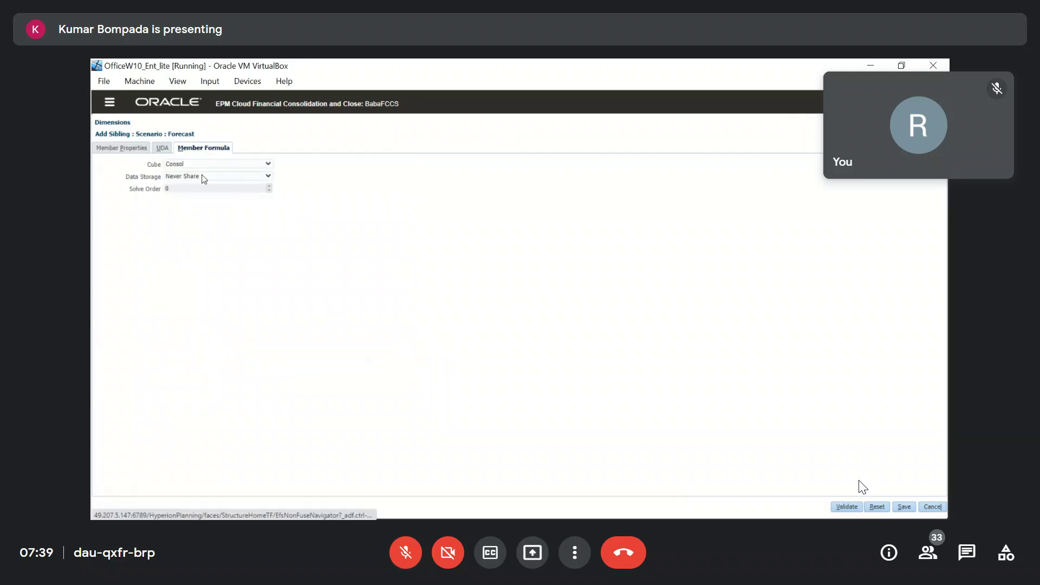
pyautogui.click(203, 176)
pyautogui.click(192, 201)
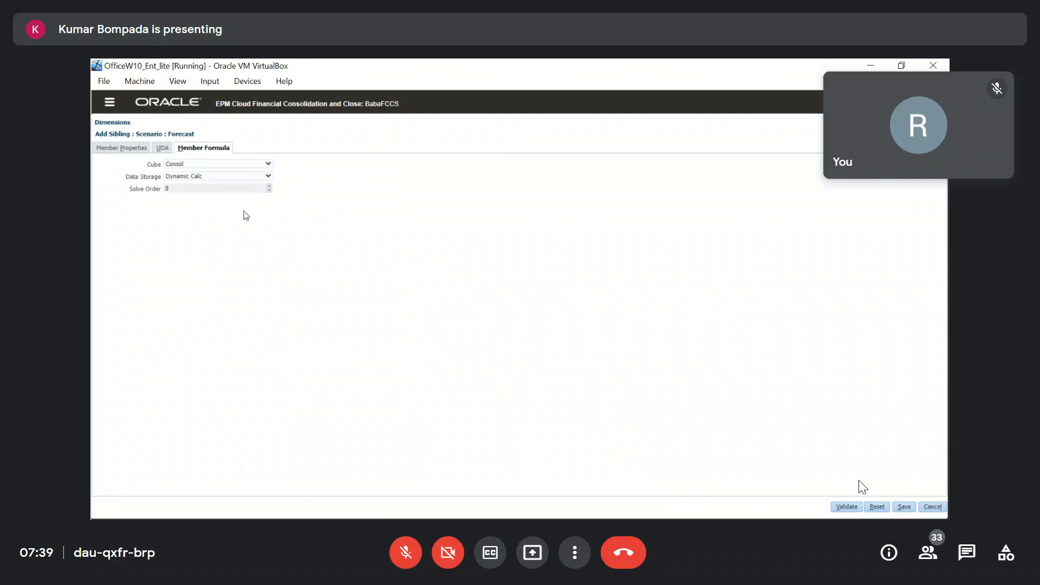
pyautogui.click(268, 164)
pyautogui.click(209, 182)
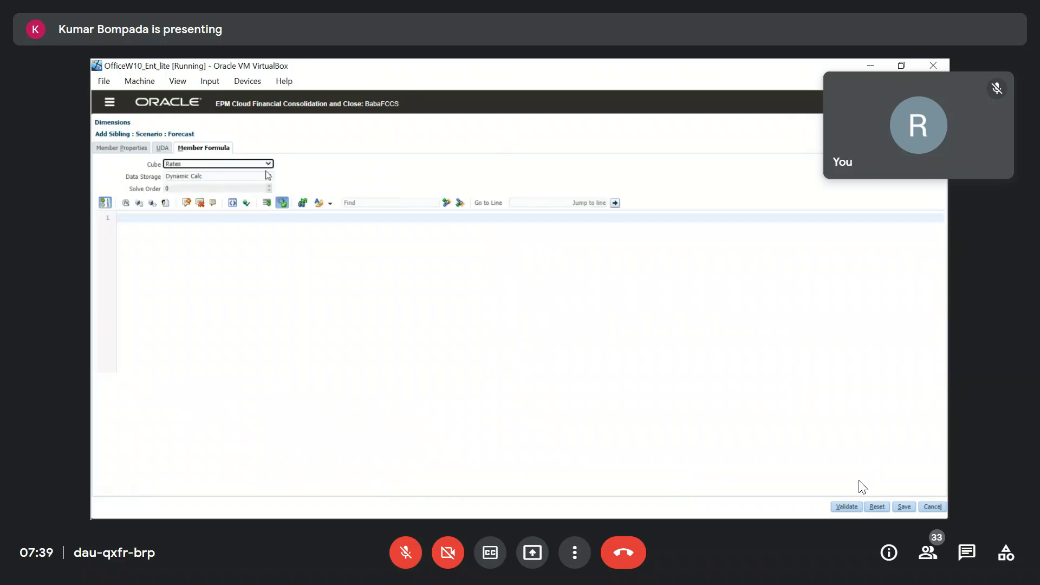
pyautogui.click(268, 177)
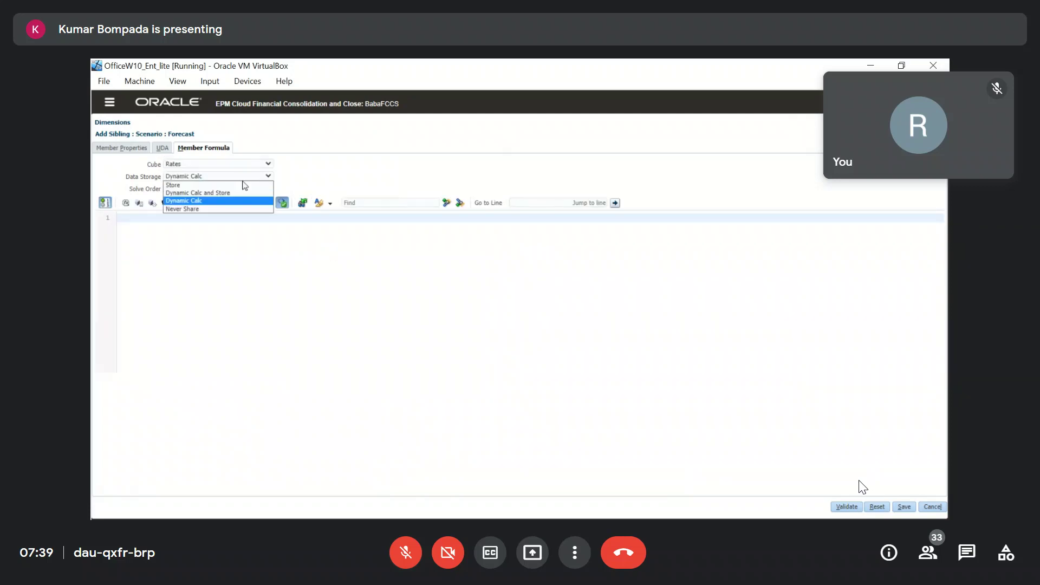
pyautogui.click(174, 211)
pyautogui.click(238, 163)
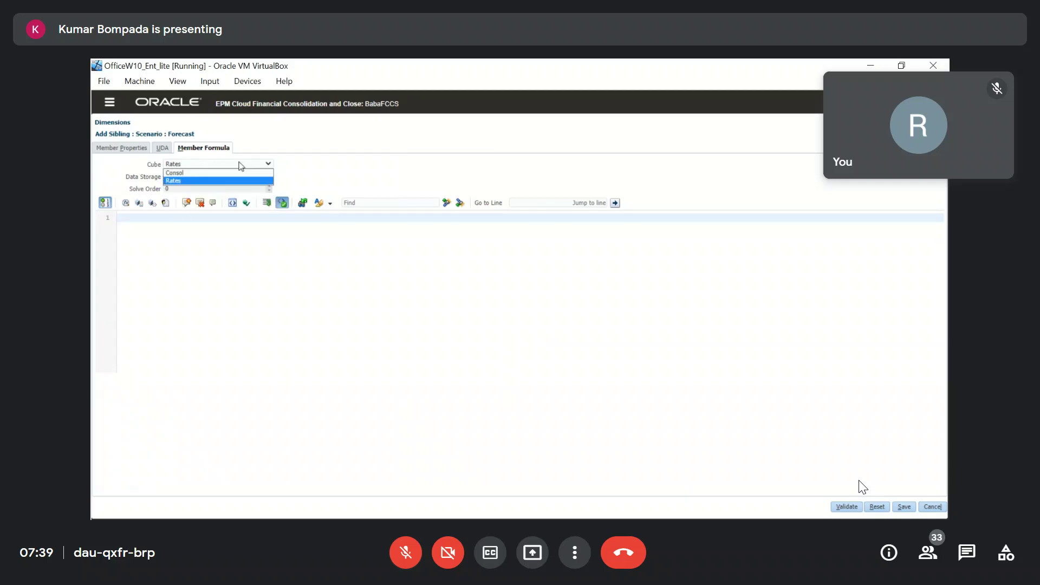
pyautogui.click(196, 174)
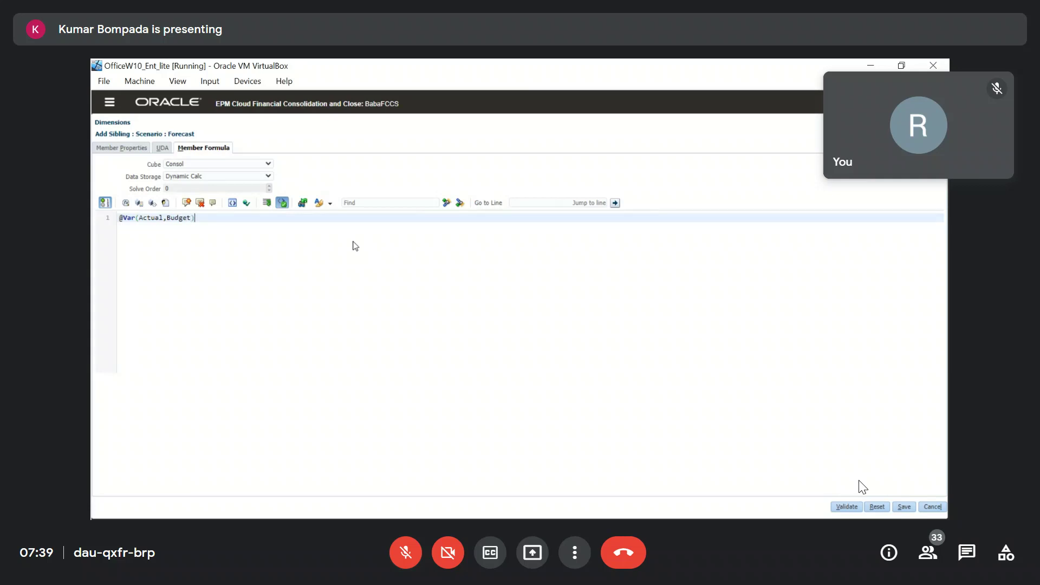
pyautogui.click(847, 508)
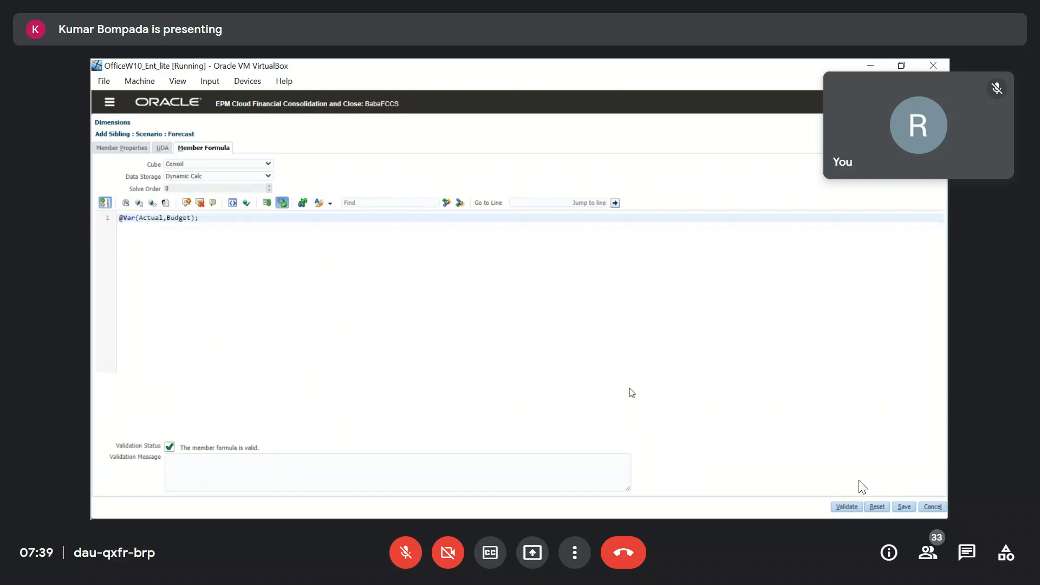
pyautogui.click(904, 508)
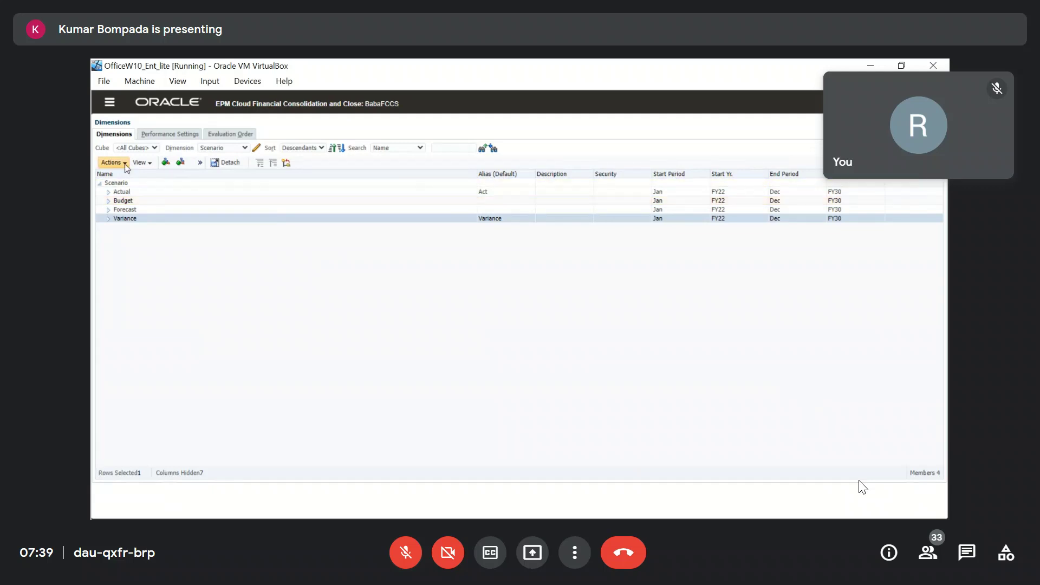
# Refresh the database so the new Variance member reaches the cubes.
pyautogui.click(112, 162)
pyautogui.click(150, 316)
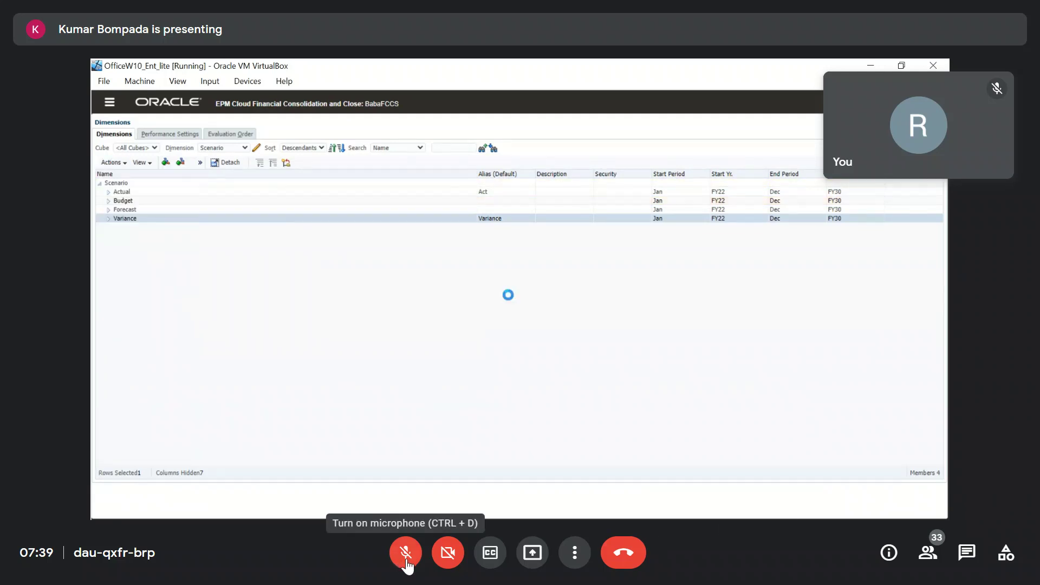
pyautogui.click(218, 149)
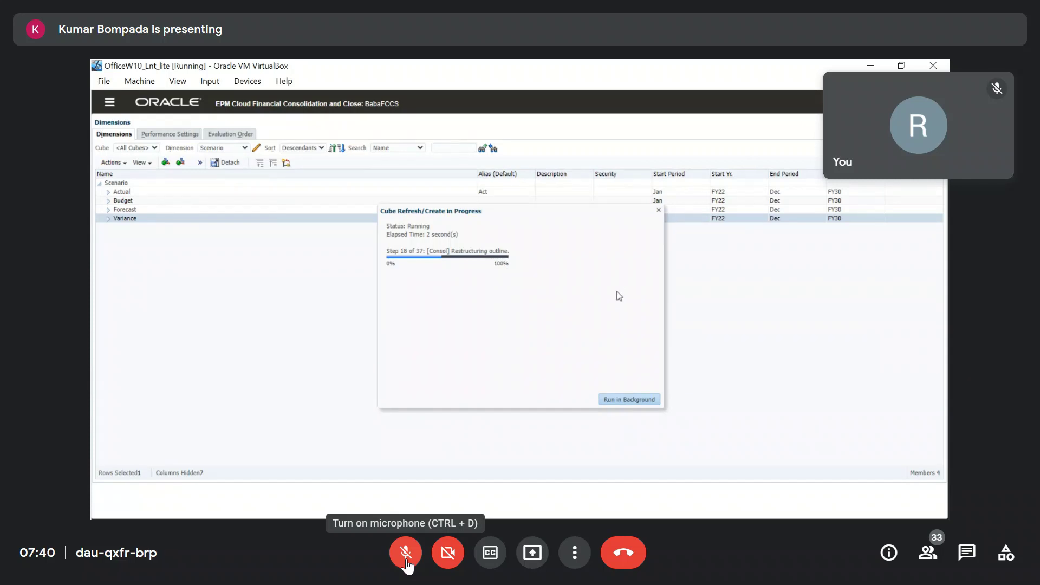
pyautogui.click(406, 562)
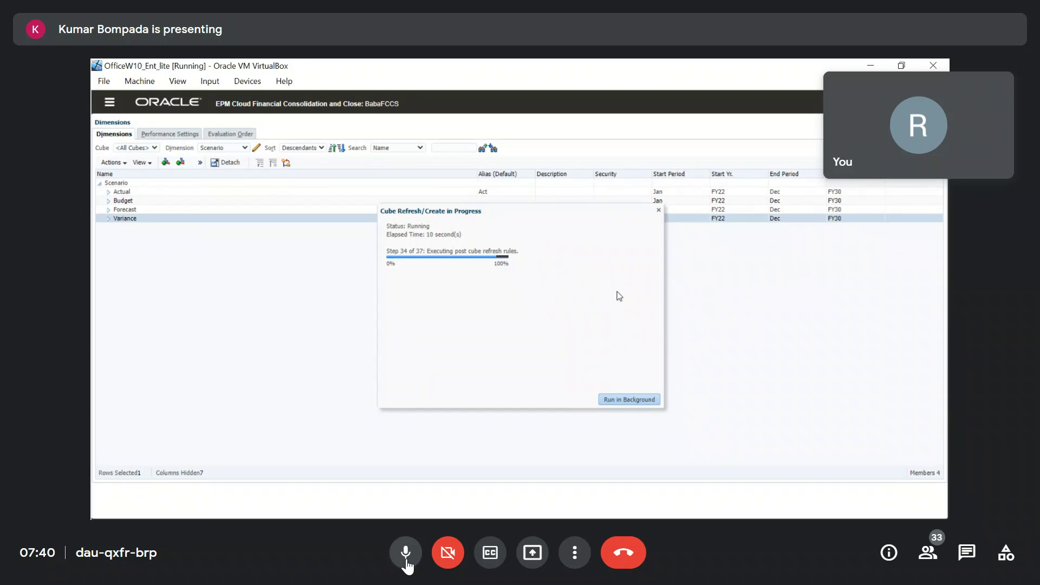
pyautogui.click(407, 561)
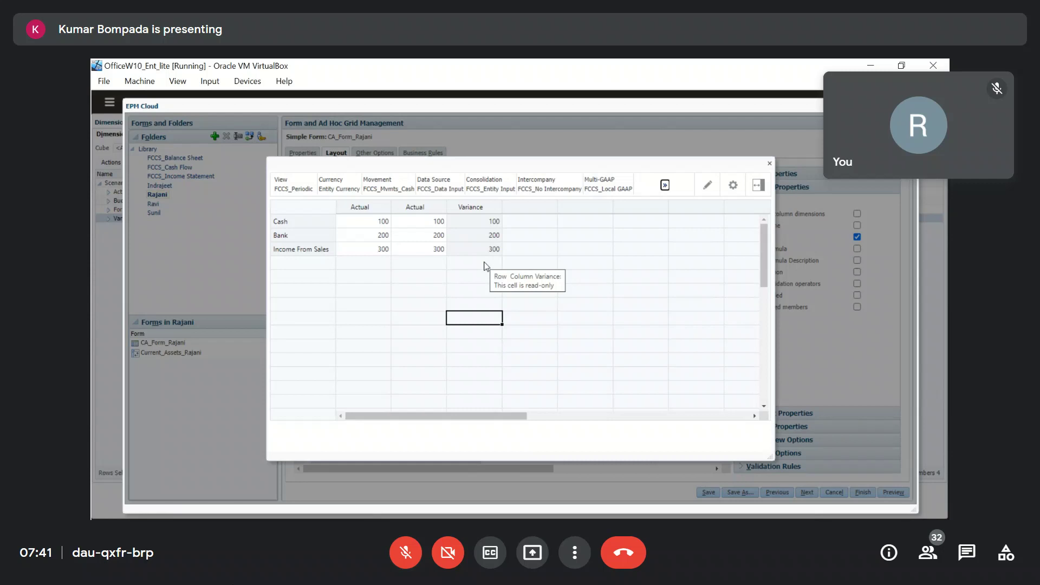
# Change CA_Form_Rajani's column B to Budget and save the form.
pyautogui.click(770, 163)
pyautogui.write('Bud')
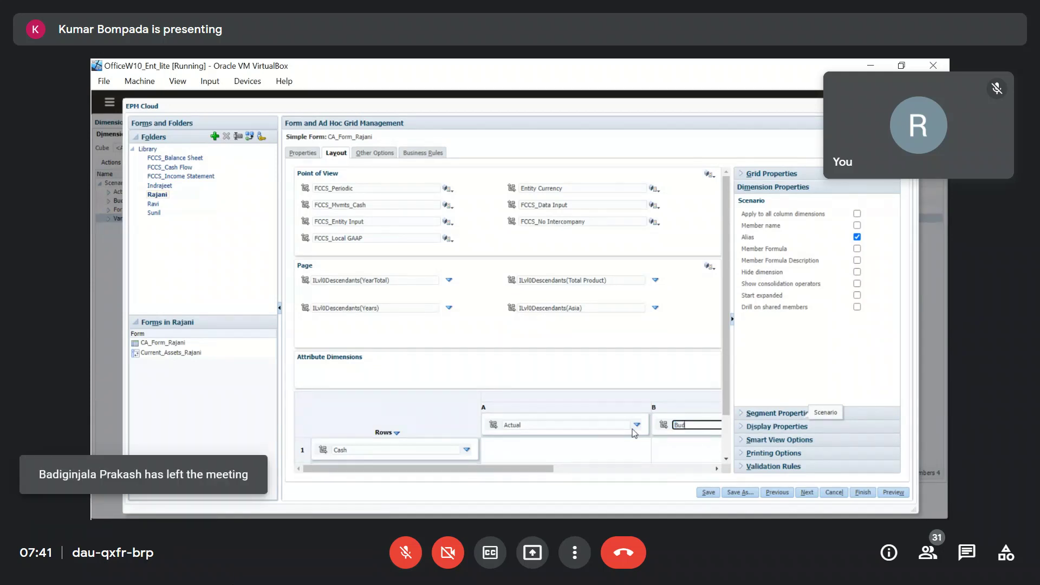
pyautogui.write('get')
pyautogui.click(709, 493)
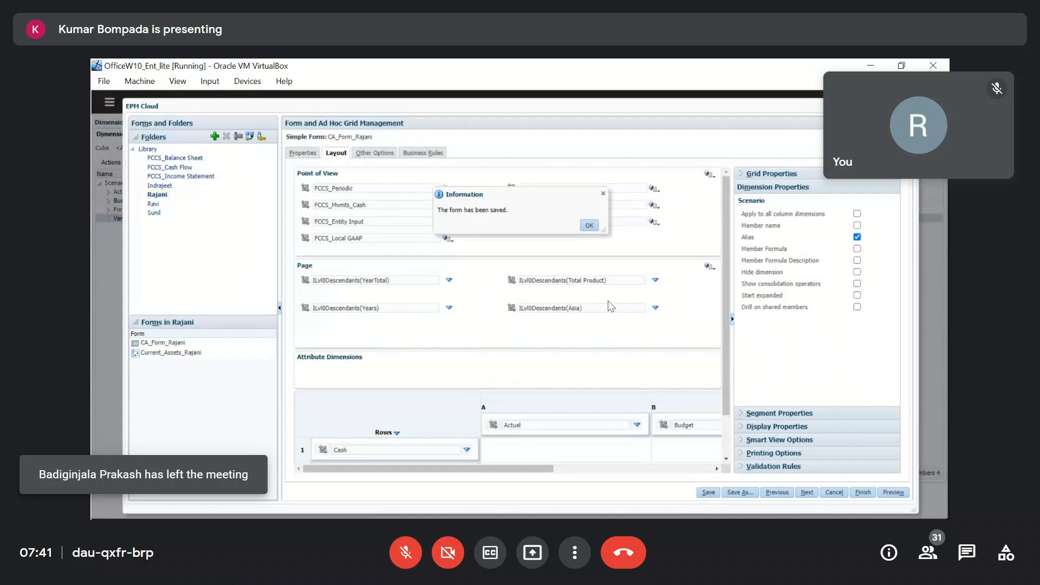
pyautogui.click(589, 226)
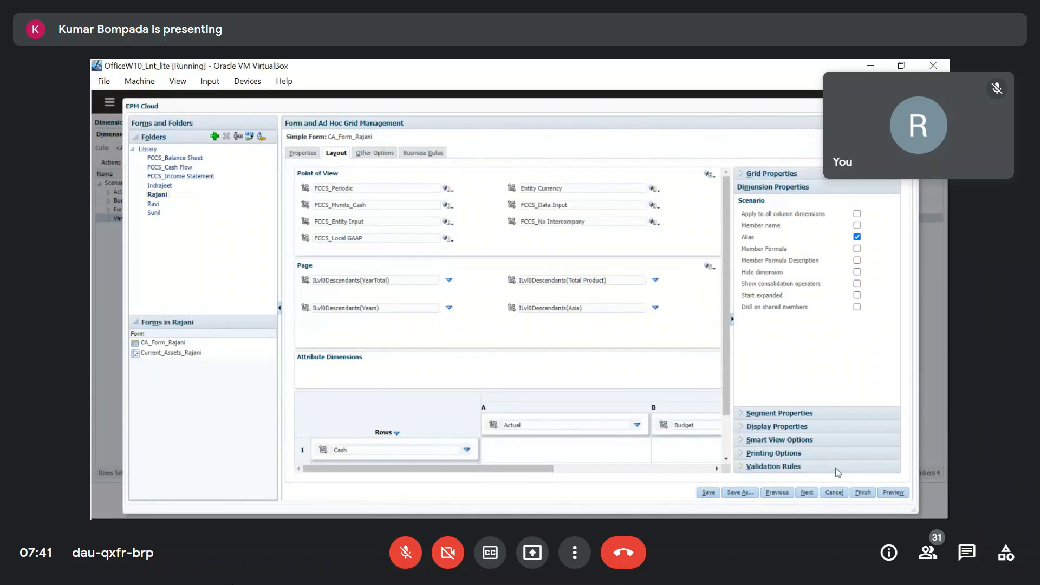
# Preview the form to test the Cash Budget cell, then return to the home page.
pyautogui.click(894, 494)
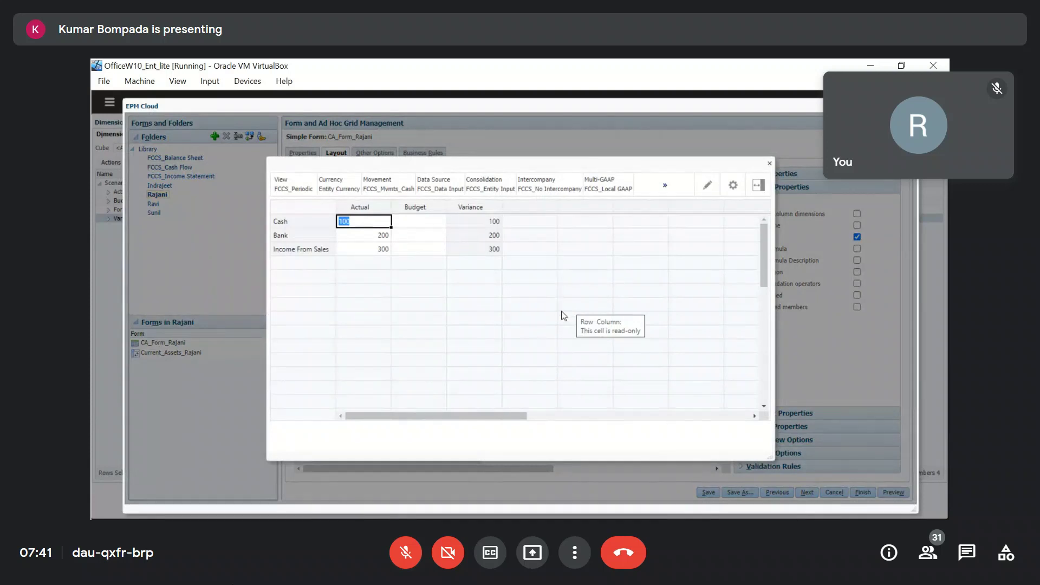
pyautogui.click(564, 307)
pyautogui.click(434, 225)
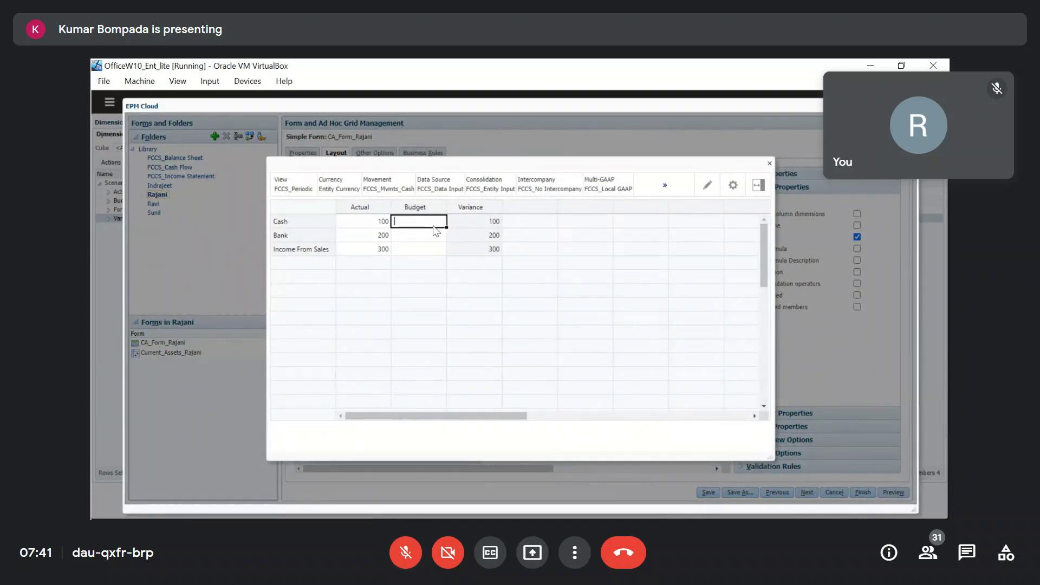
pyautogui.click(770, 164)
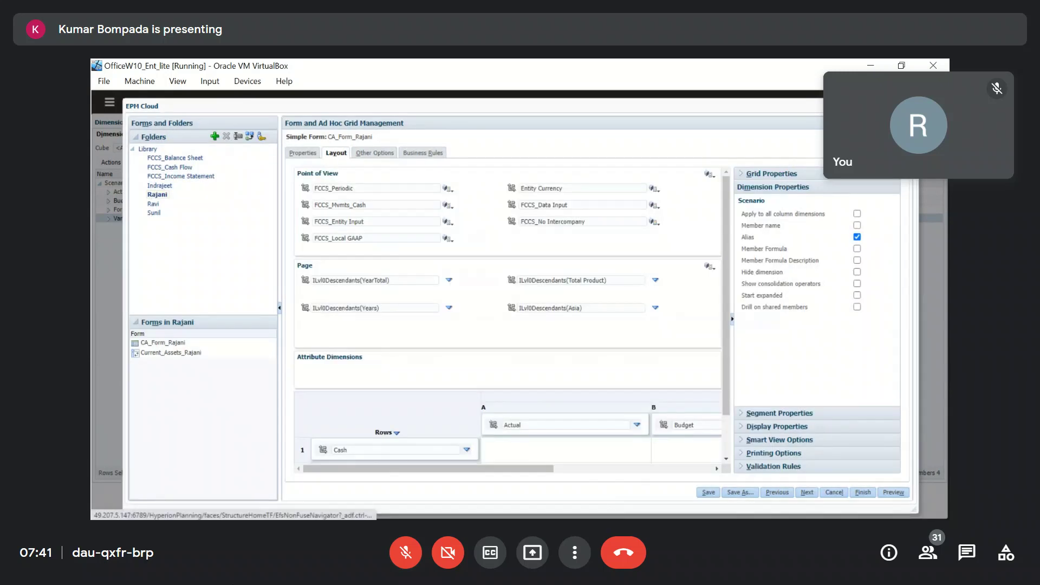
pyautogui.click(168, 103)
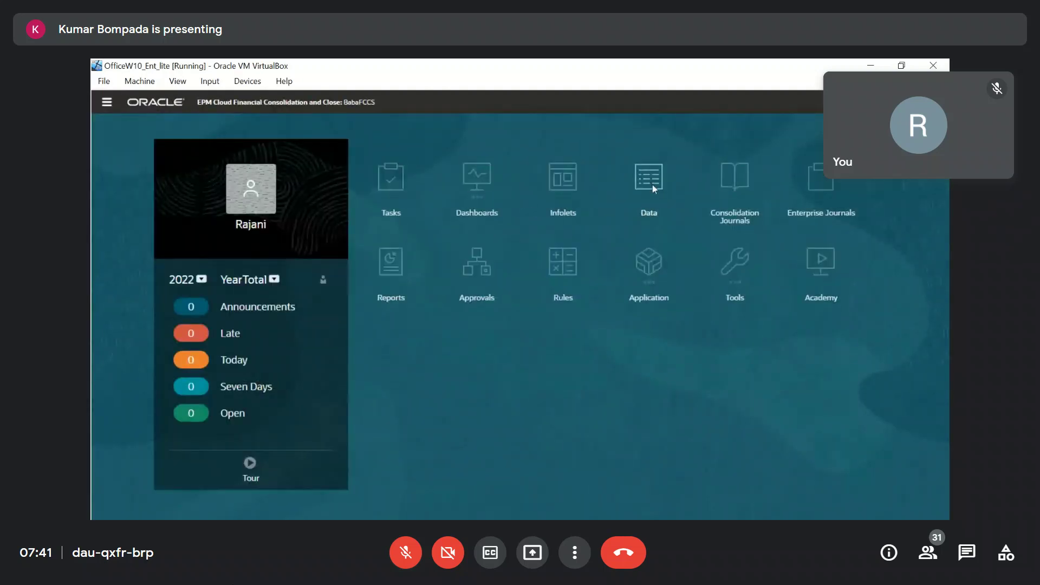
# Open CA_Form_Rajani from the Rajani folder in the Data library and move to the Cash Budget cell.
pyautogui.click(650, 184)
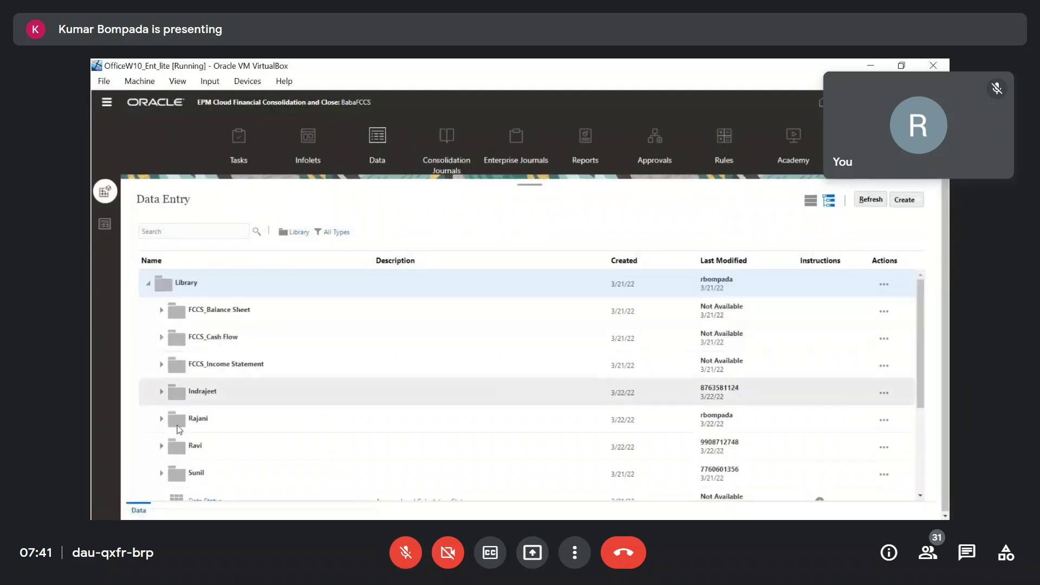
pyautogui.click(161, 419)
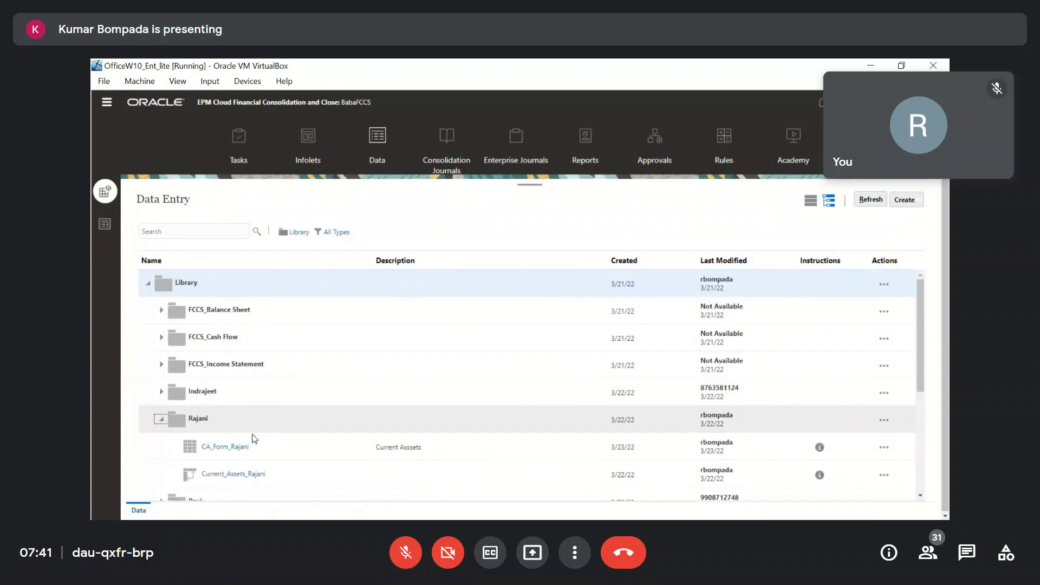
pyautogui.click(241, 447)
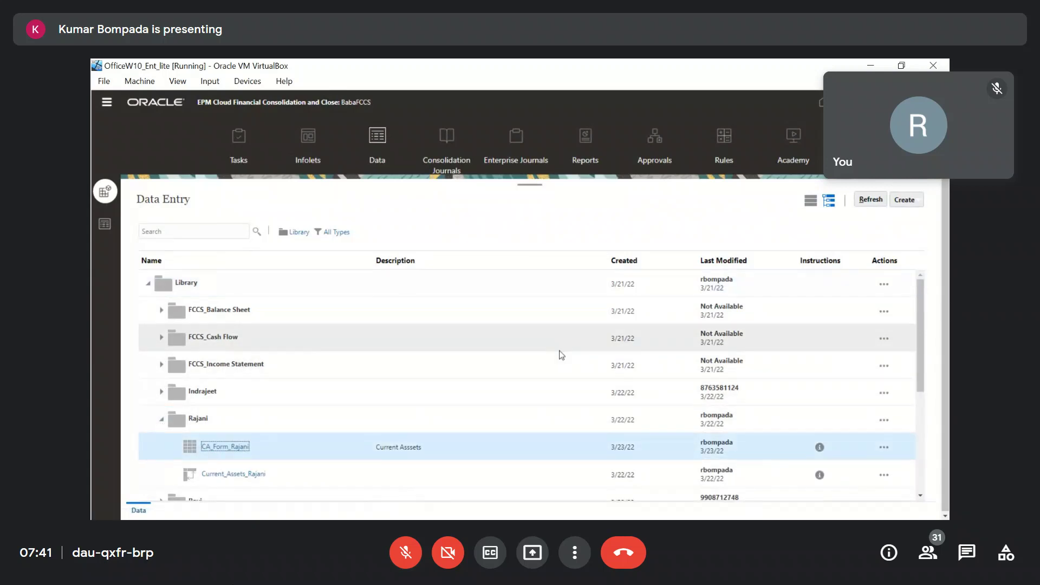
pyautogui.press('Tab')
# Enter Budget values 30, 40 and 60 for Cash, Bank and Income From Sales, and save.
pyautogui.write('30')
pyautogui.press('Return')
pyautogui.write('4')
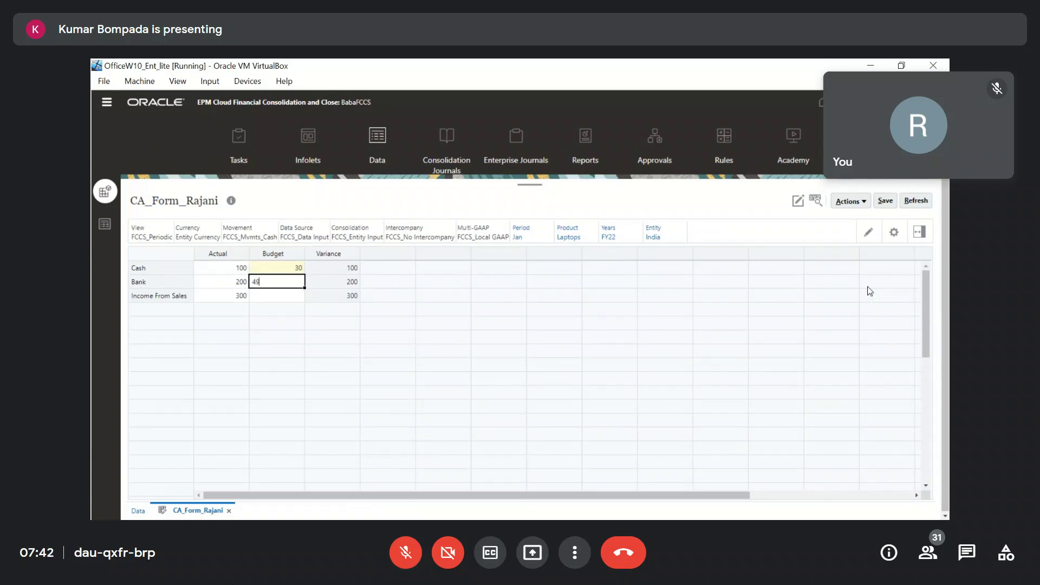
pyautogui.write('0')
pyautogui.press('Return')
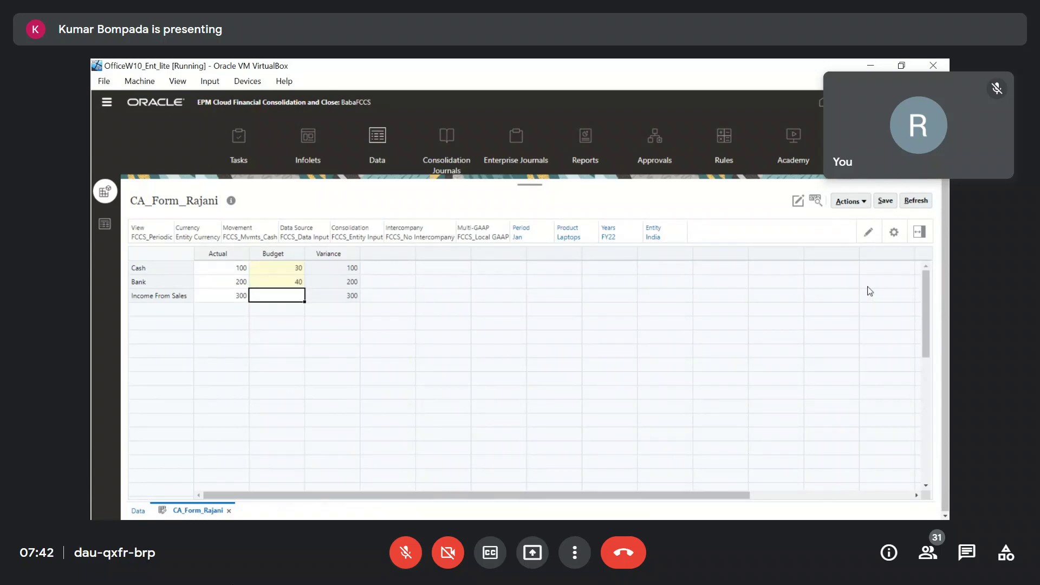
pyautogui.write('60')
pyautogui.press('Return')
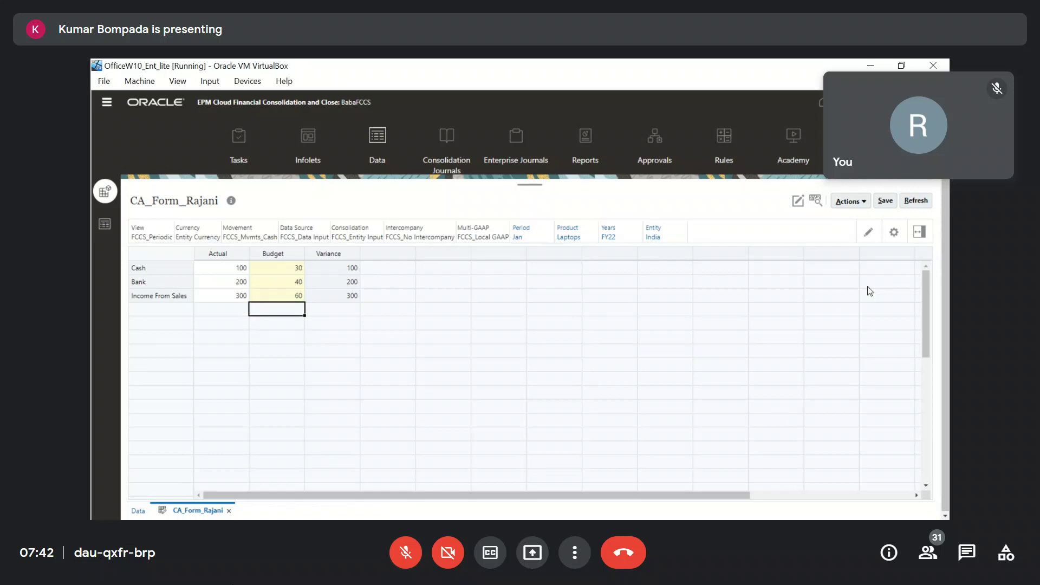
pyautogui.click(884, 202)
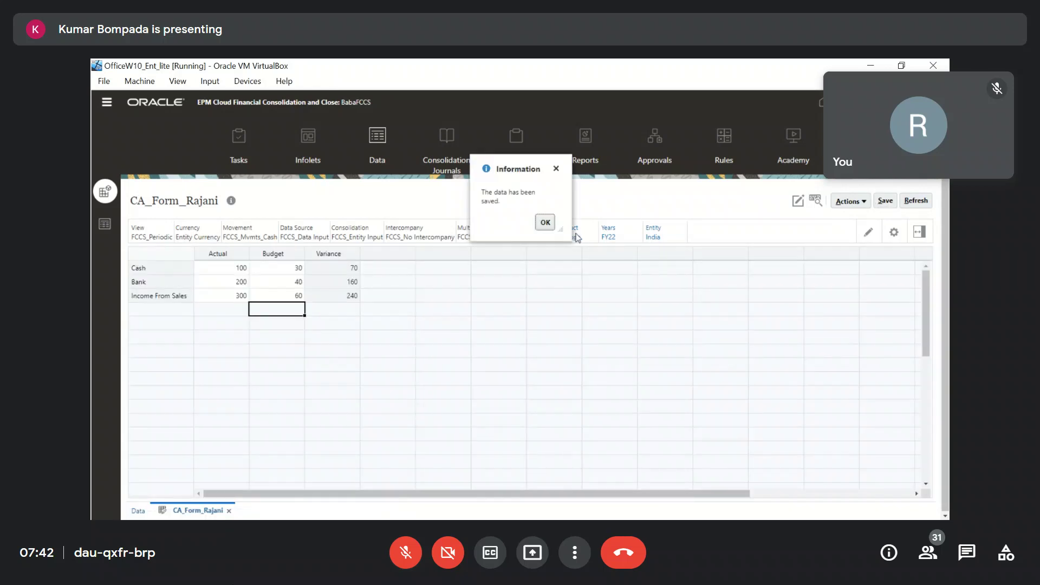
pyautogui.click(543, 223)
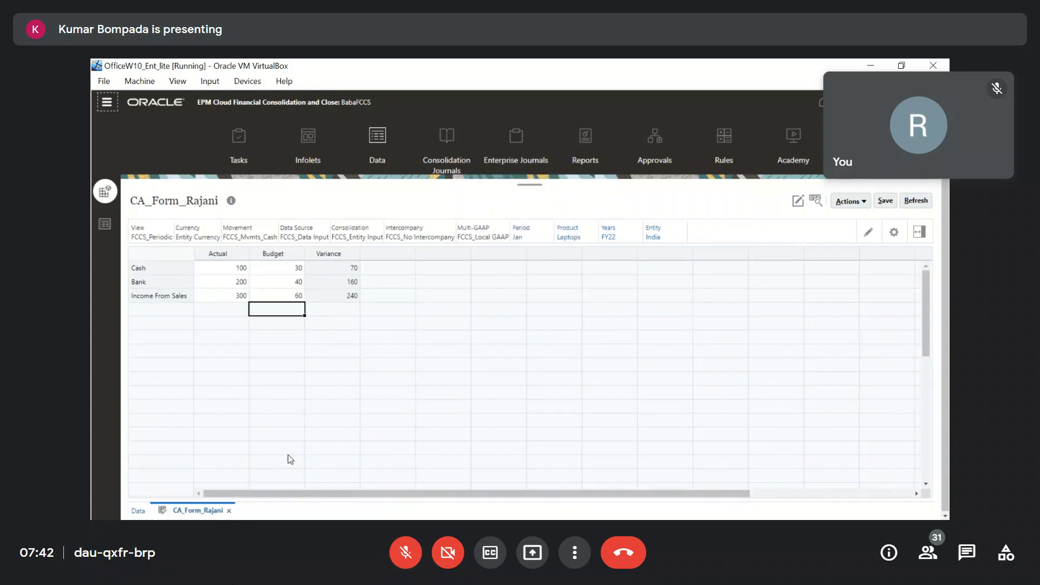
# Close the data form and reopen CA_Form_Rajani from the Rajani folder on its Layout tab.
pyautogui.click(229, 512)
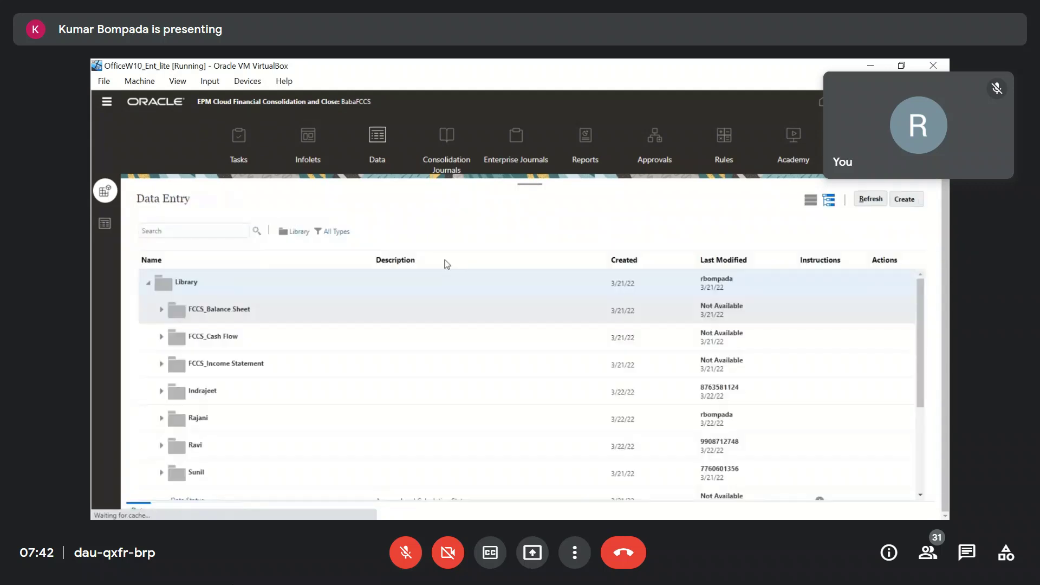
pyautogui.click(106, 103)
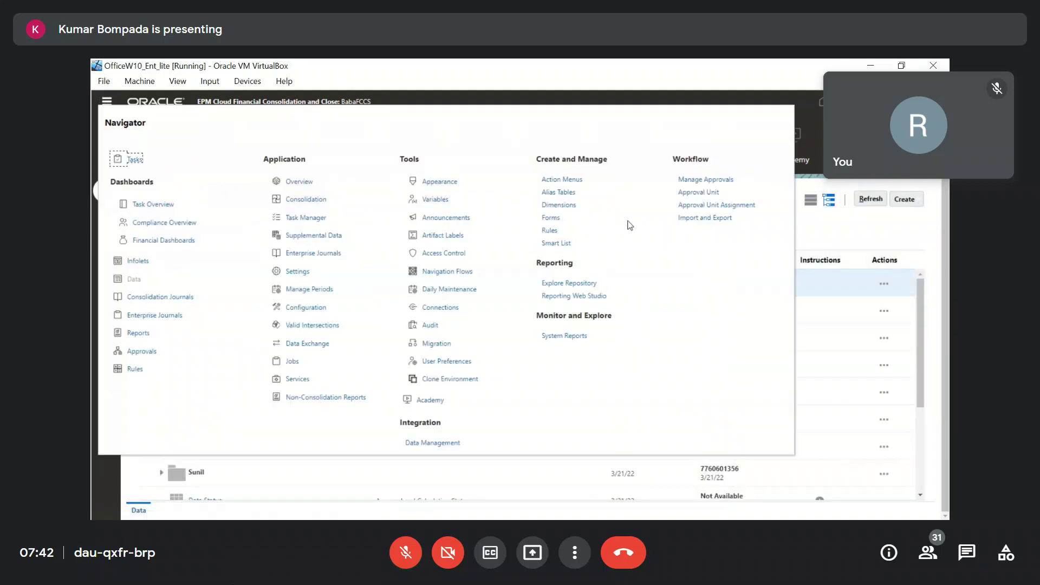
pyautogui.click(551, 218)
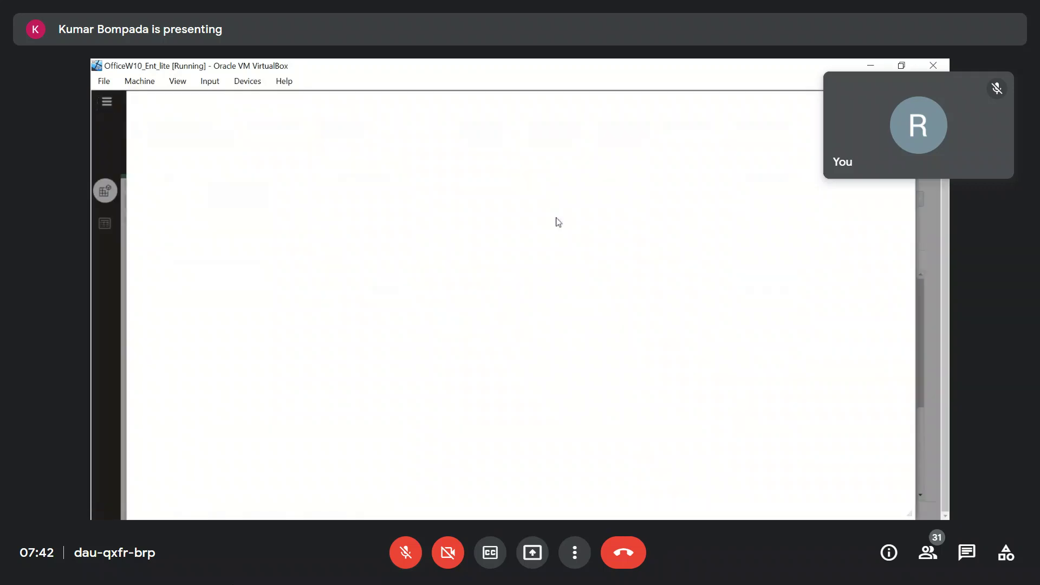
pyautogui.click(138, 144)
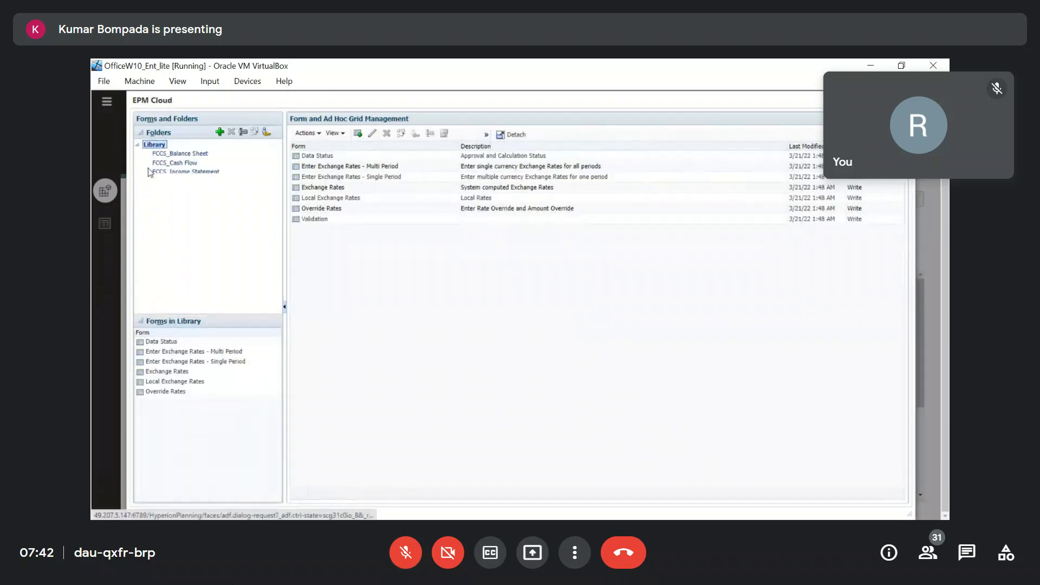
pyautogui.click(161, 191)
pyautogui.click(338, 156)
pyautogui.click(373, 136)
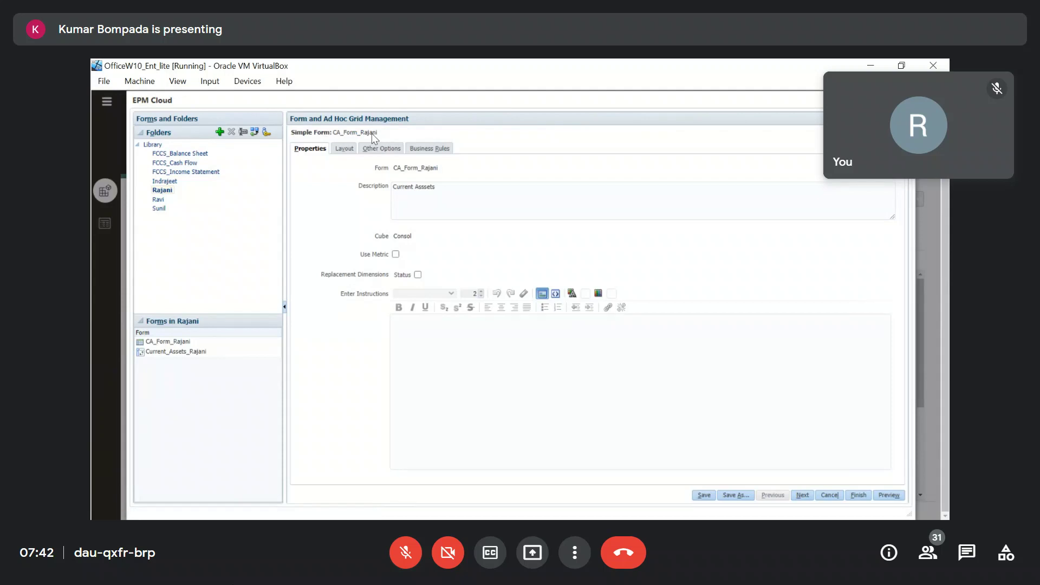
pyautogui.click(345, 151)
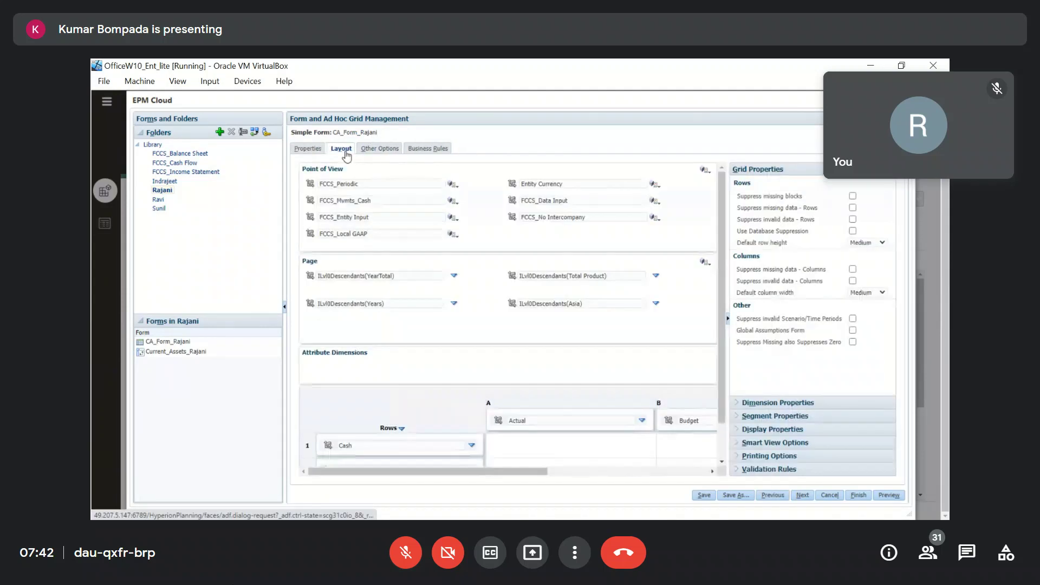
# Enable Member Formula display on the Variance column and save the form.
pyautogui.moveTo(523, 477); pyautogui.dragTo(684, 473)
pyautogui.click(608, 421)
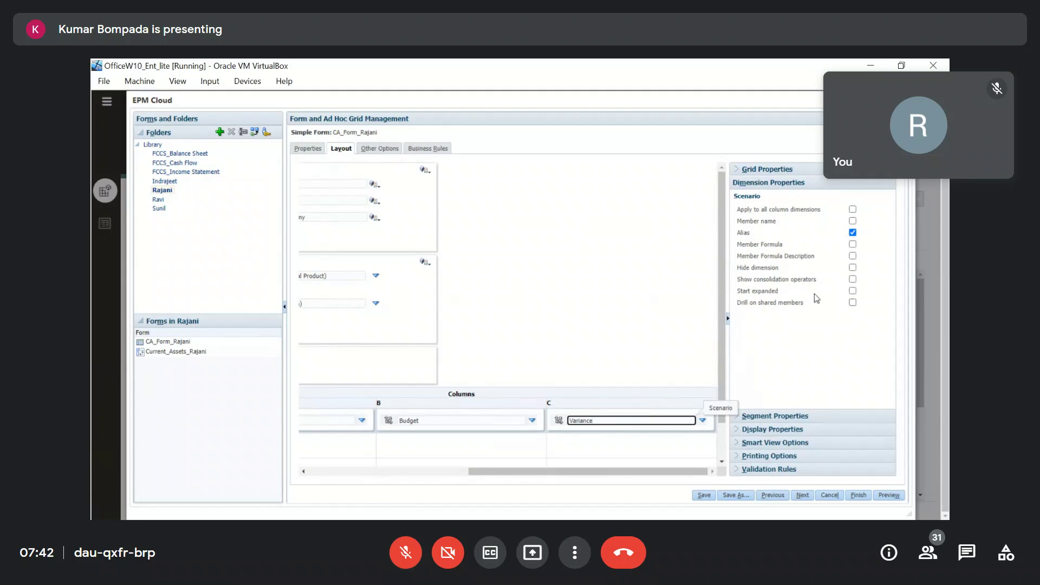
pyautogui.click(853, 244)
pyautogui.click(704, 495)
pyautogui.click(590, 224)
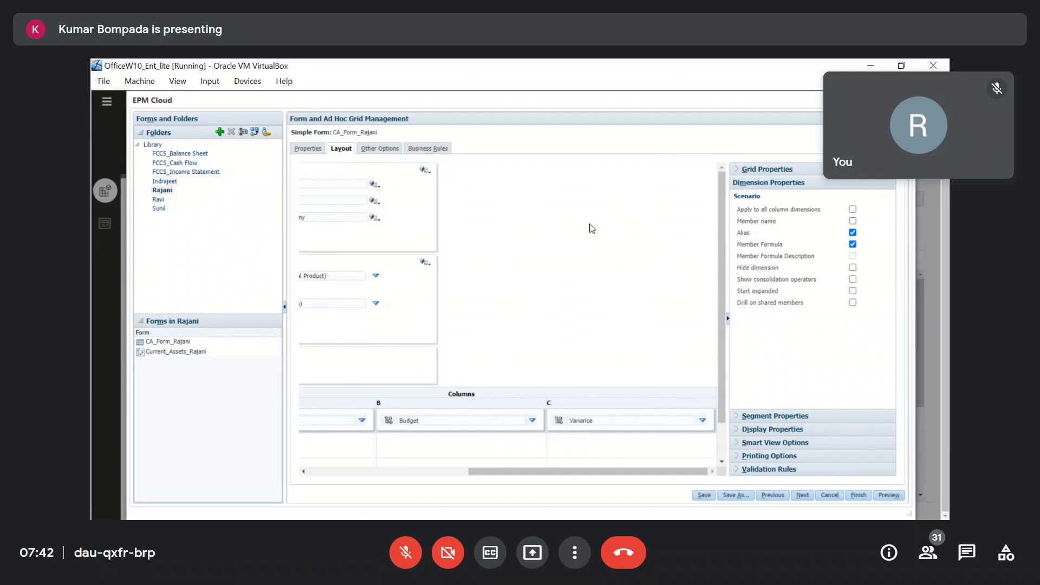
pyautogui.click(889, 495)
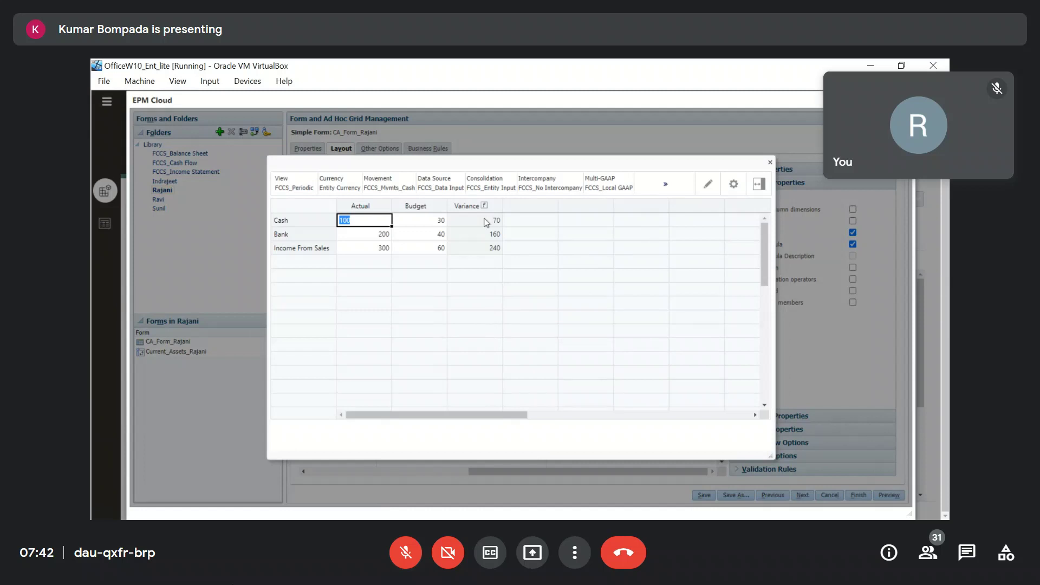
pyautogui.click(485, 207)
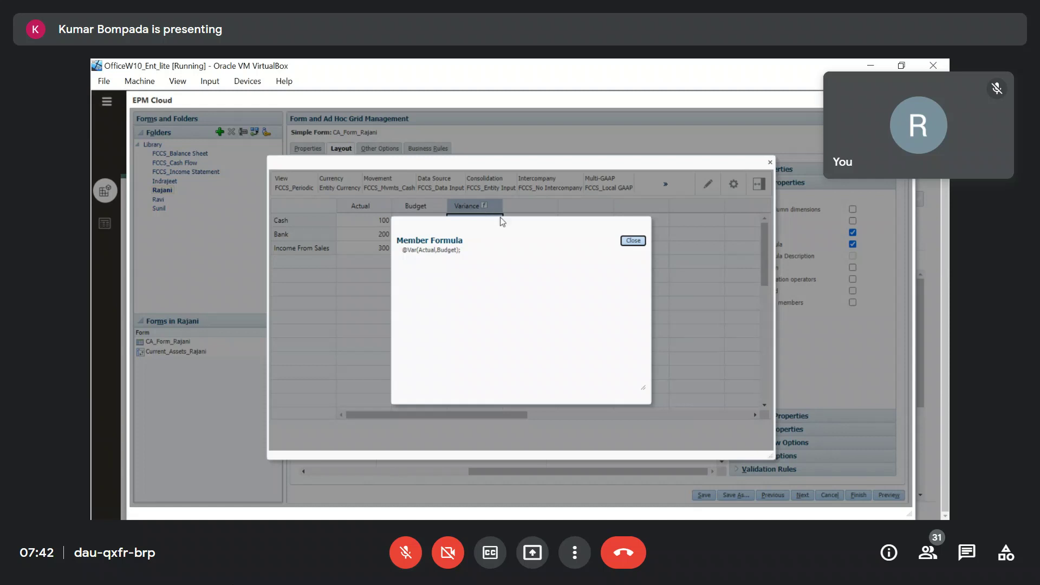
pyautogui.click(635, 242)
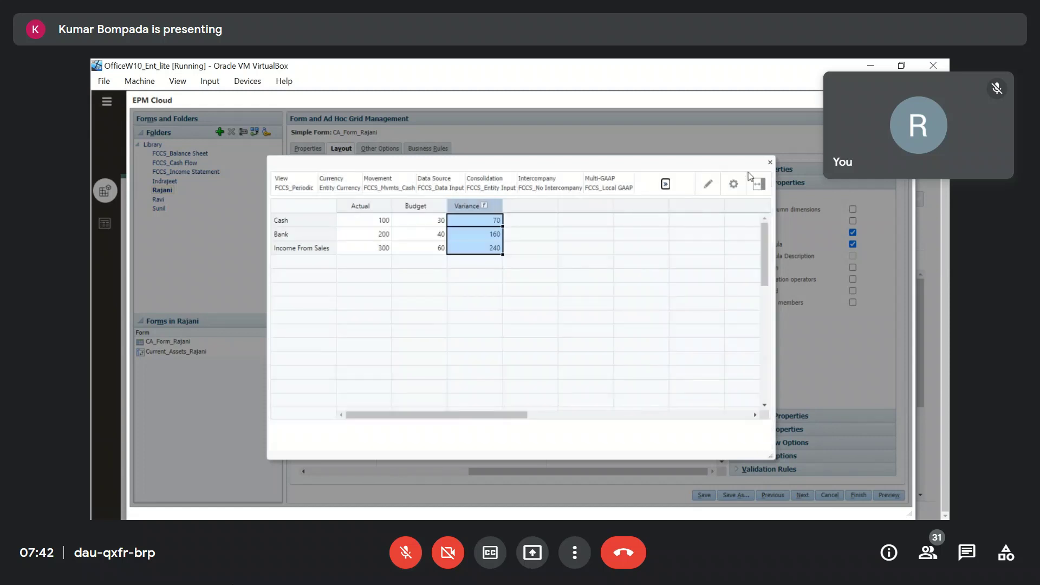
pyautogui.click(770, 163)
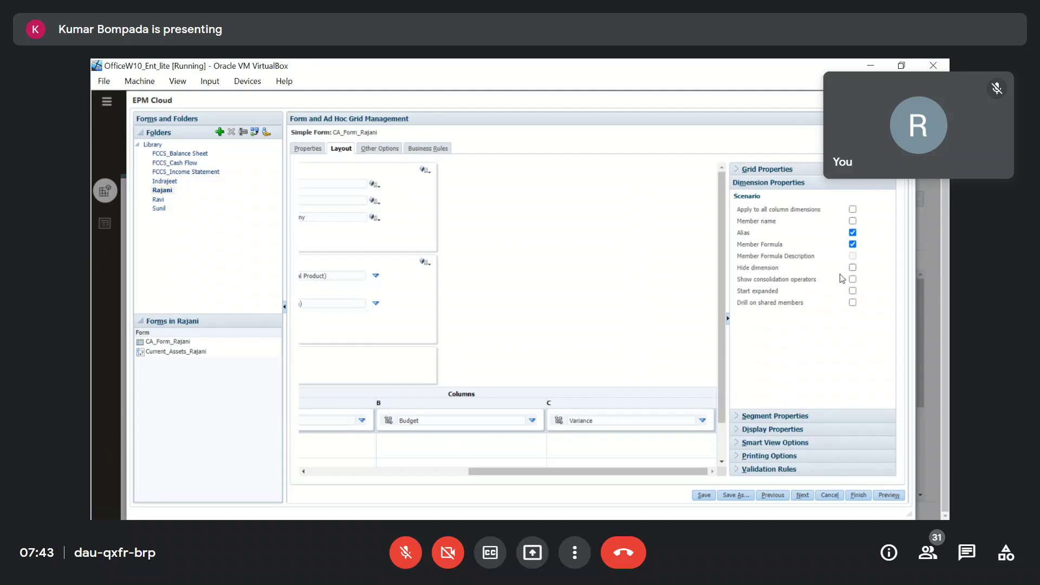
# Inspect the View and Account dimension properties and preview the form's data grid.
pyautogui.moveTo(564, 472); pyautogui.dragTo(355, 454)
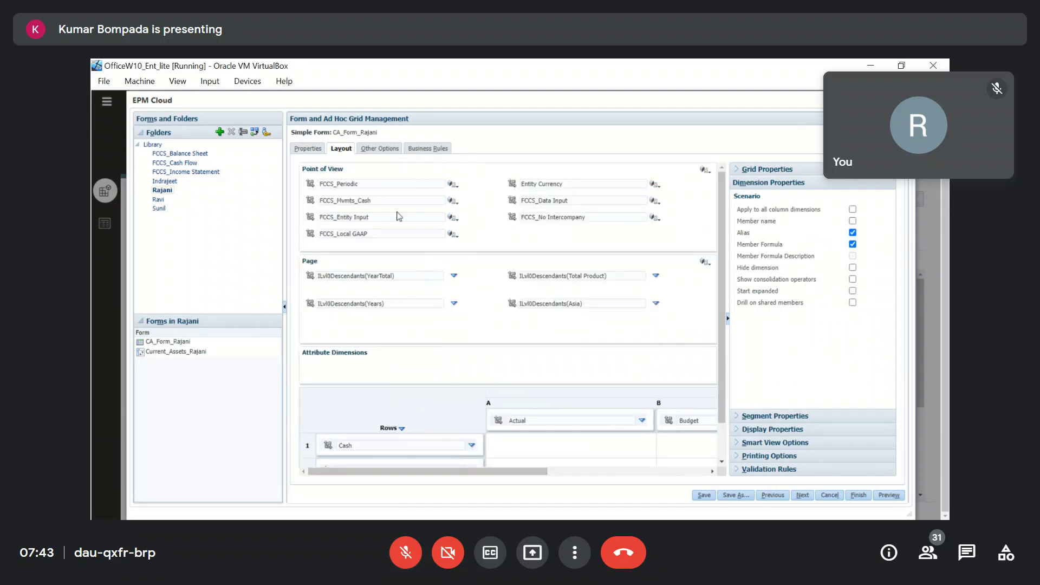
pyautogui.click(382, 186)
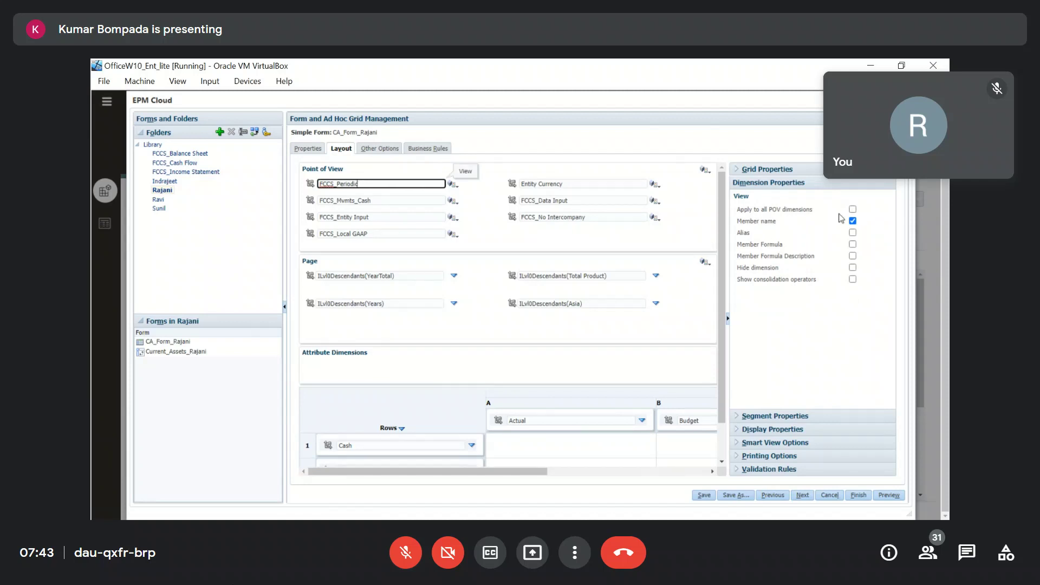
pyautogui.click(331, 519)
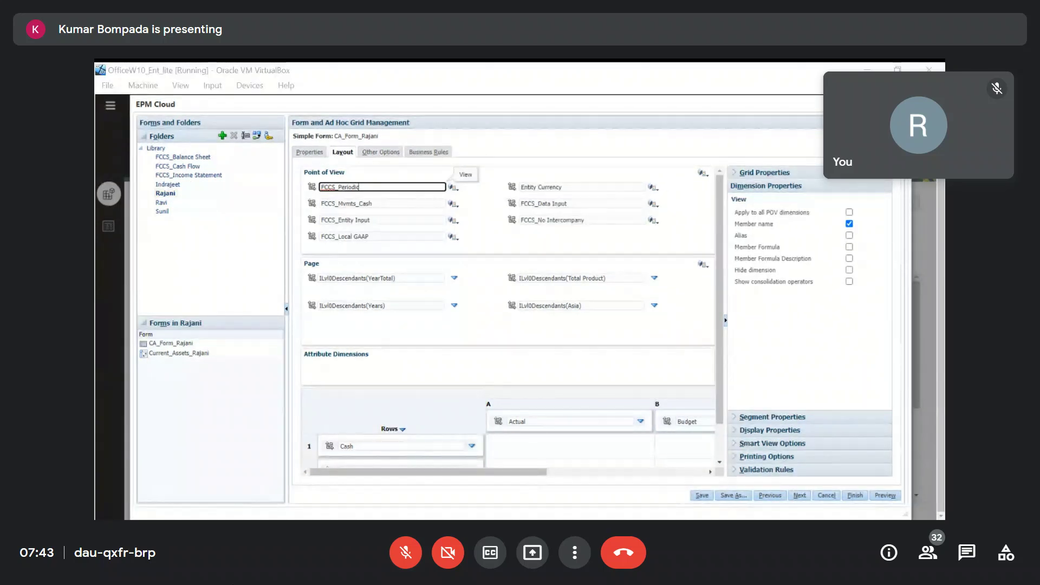
pyautogui.hotkey('alt', 'Tab')
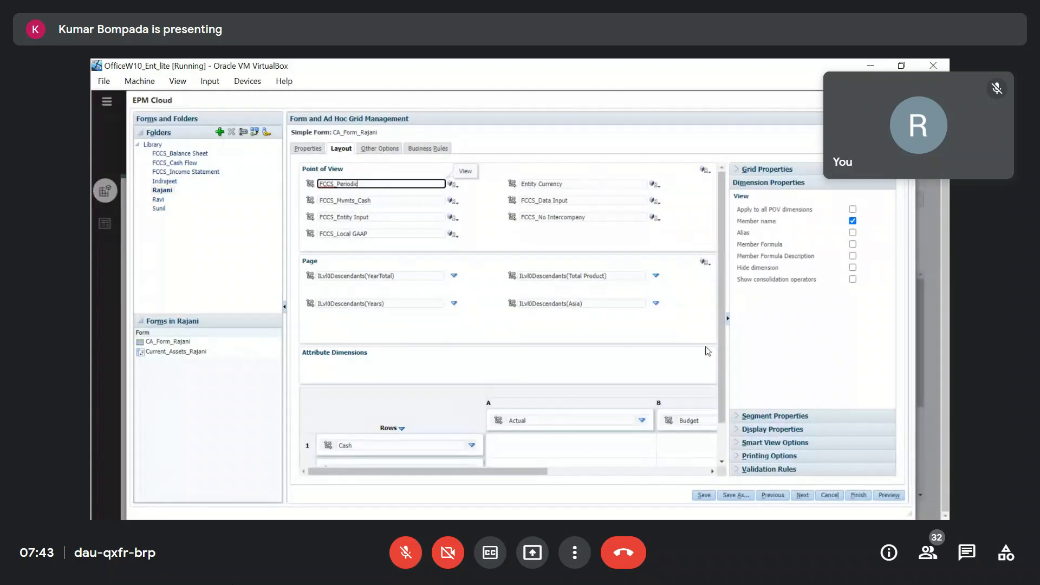
pyautogui.click(373, 446)
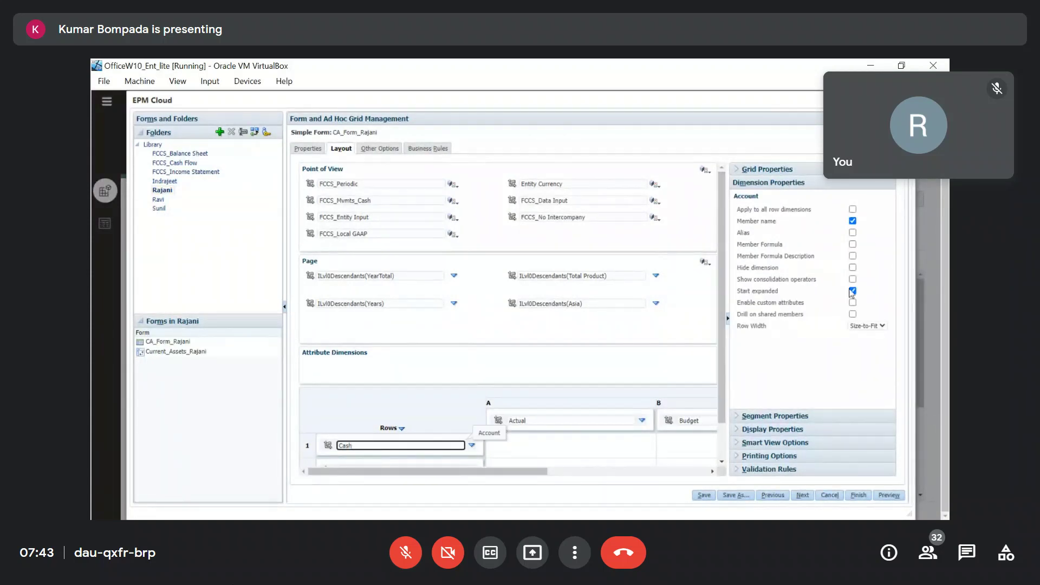
pyautogui.click(889, 494)
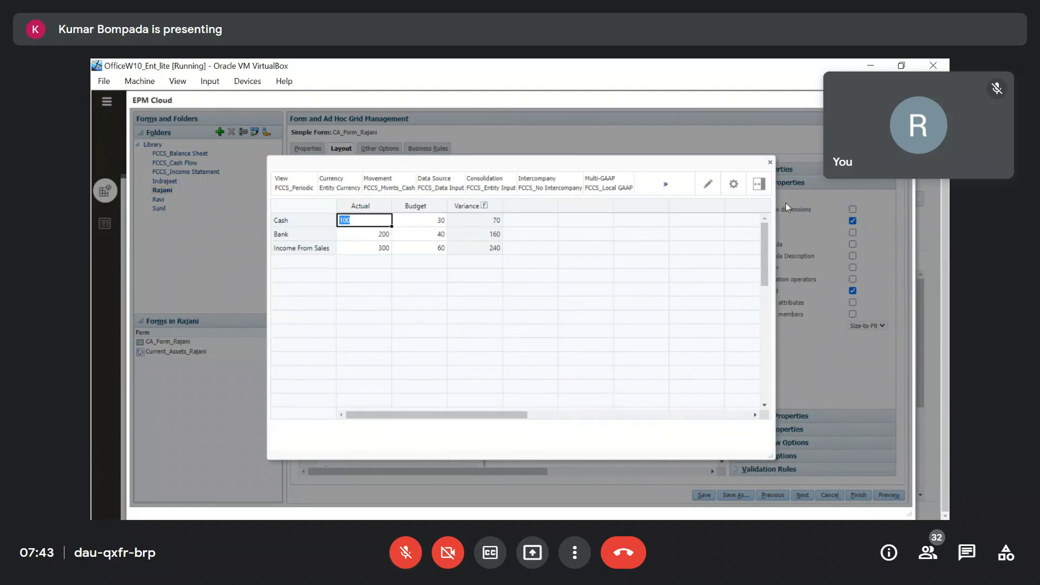
pyautogui.click(770, 163)
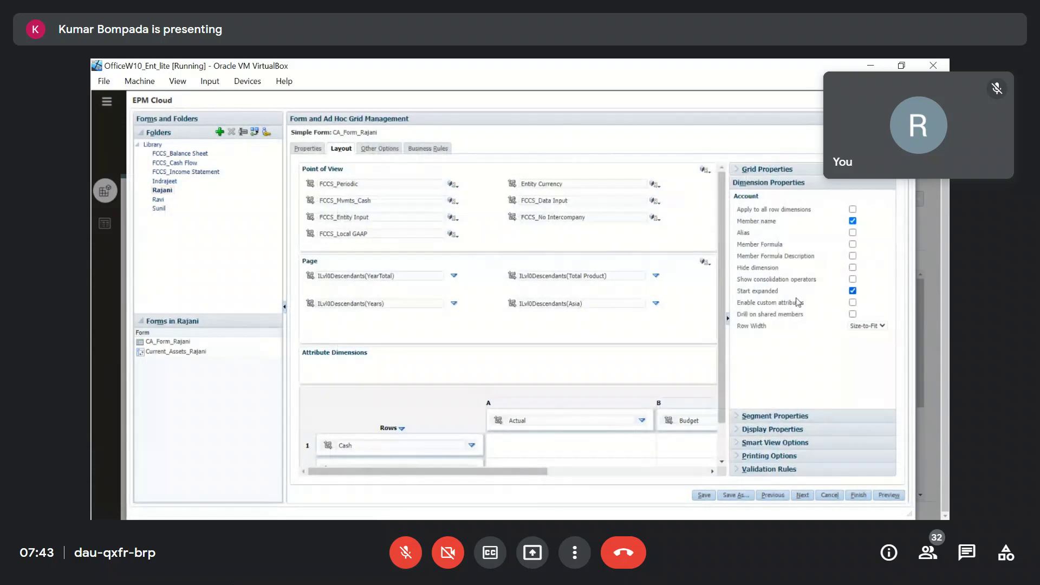
# Turn on consolidation operators for the account rows, save, and preview Cash (+), Bank (+).
pyautogui.click(852, 280)
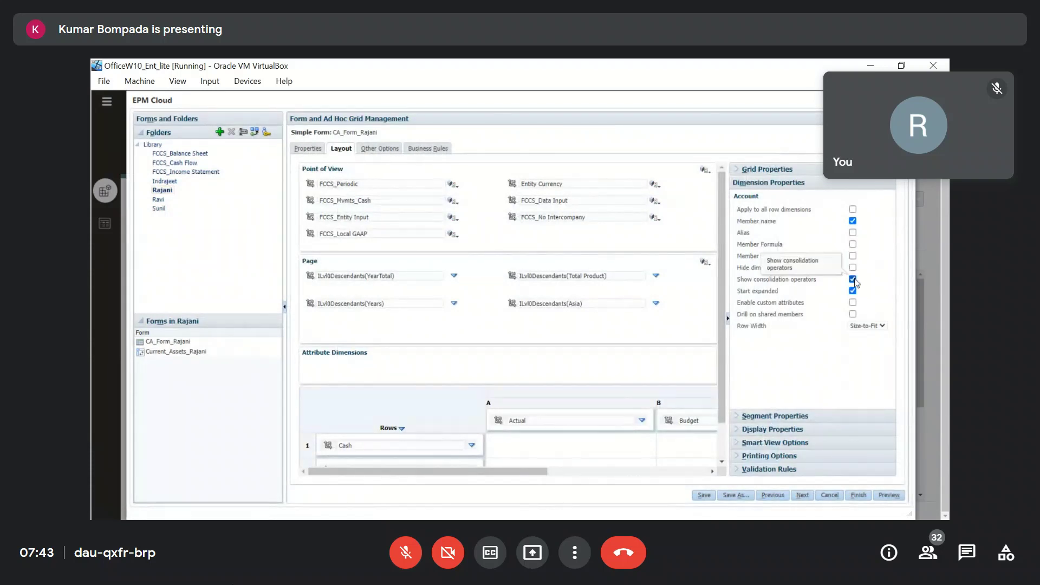
pyautogui.click(700, 496)
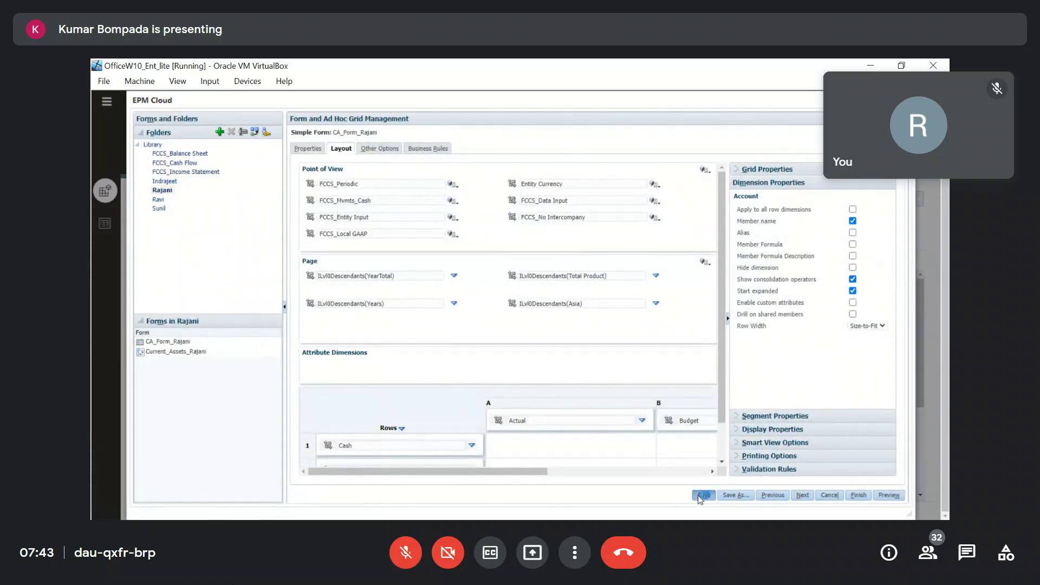
pyautogui.click(590, 223)
pyautogui.click(891, 496)
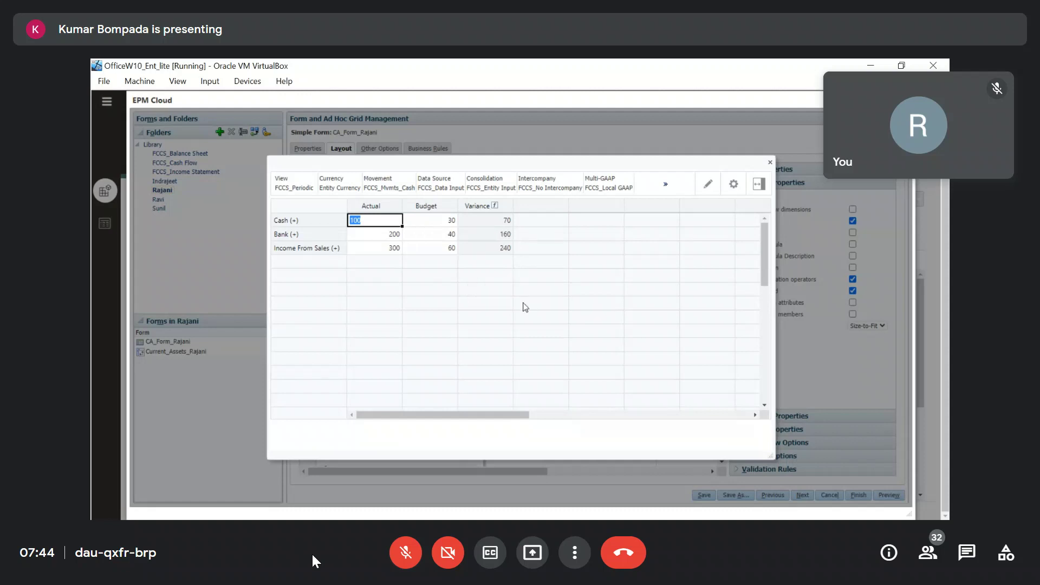
pyautogui.click(611, 320)
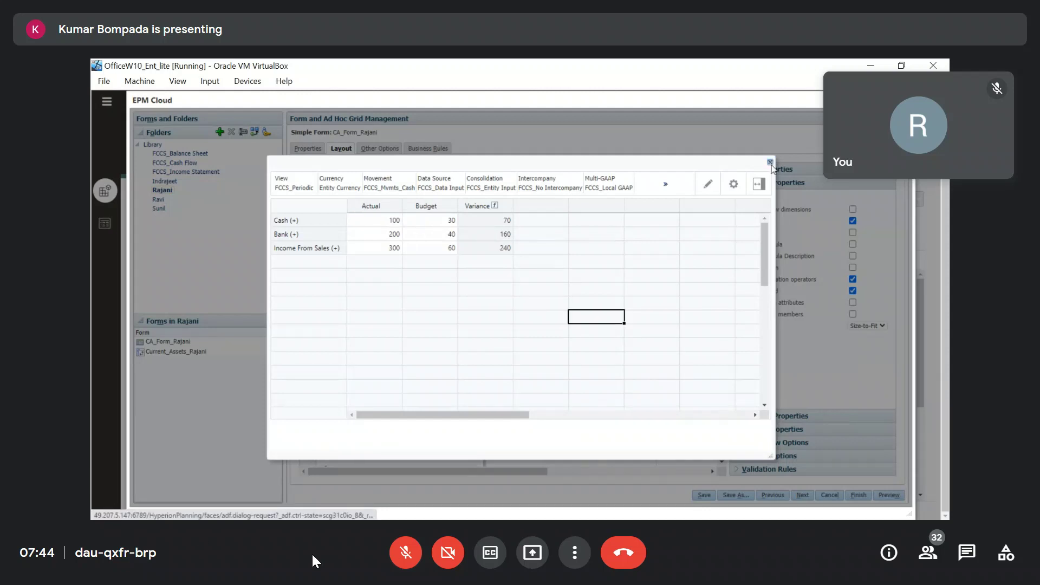
pyautogui.click(770, 162)
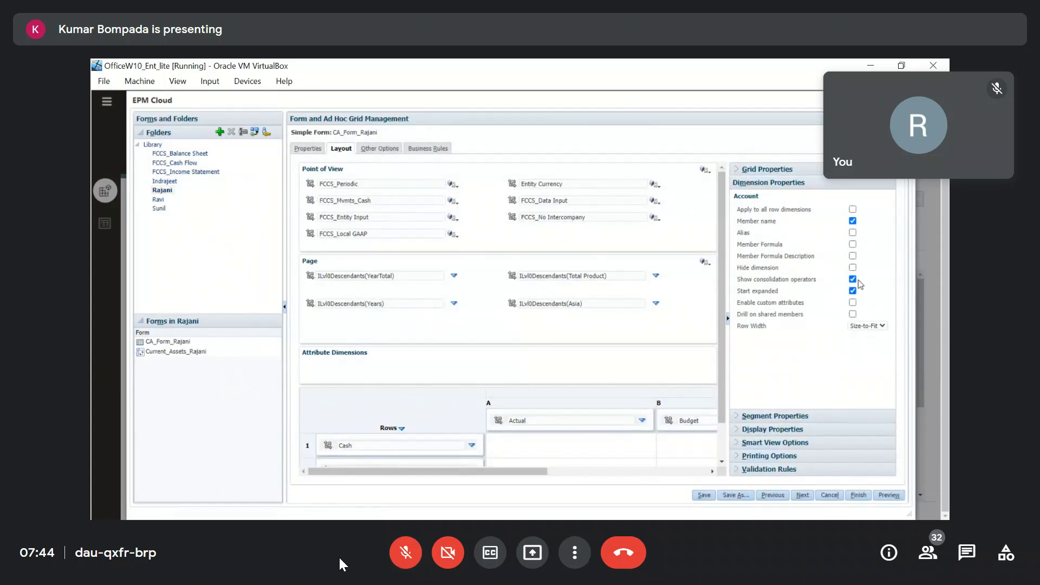
pyautogui.click(374, 184)
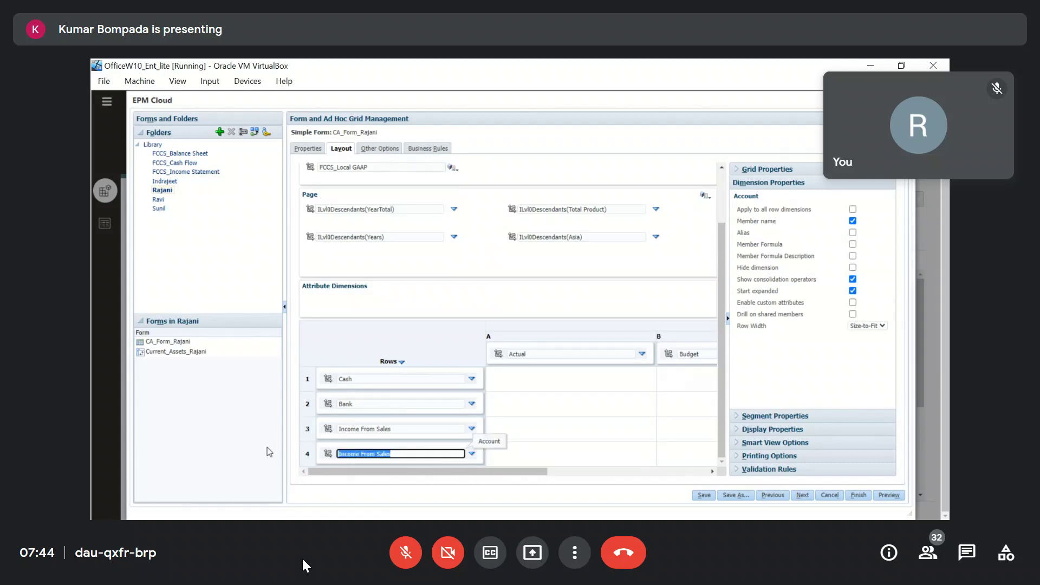
# Set row 4's members to FCCS_Long Term Assets with all its descendants (IDescendants).
pyautogui.click(472, 454)
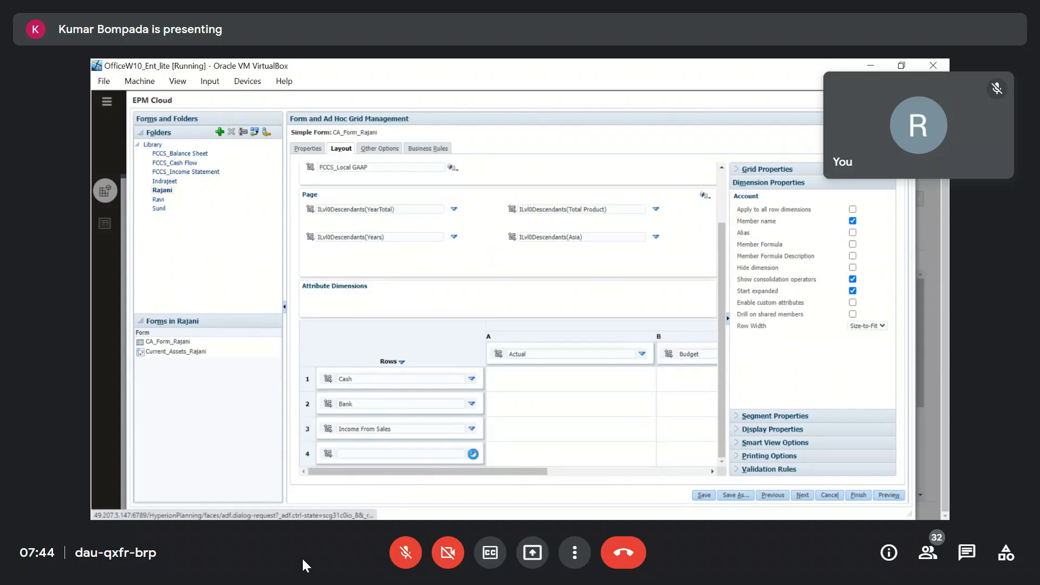
pyautogui.click(495, 456)
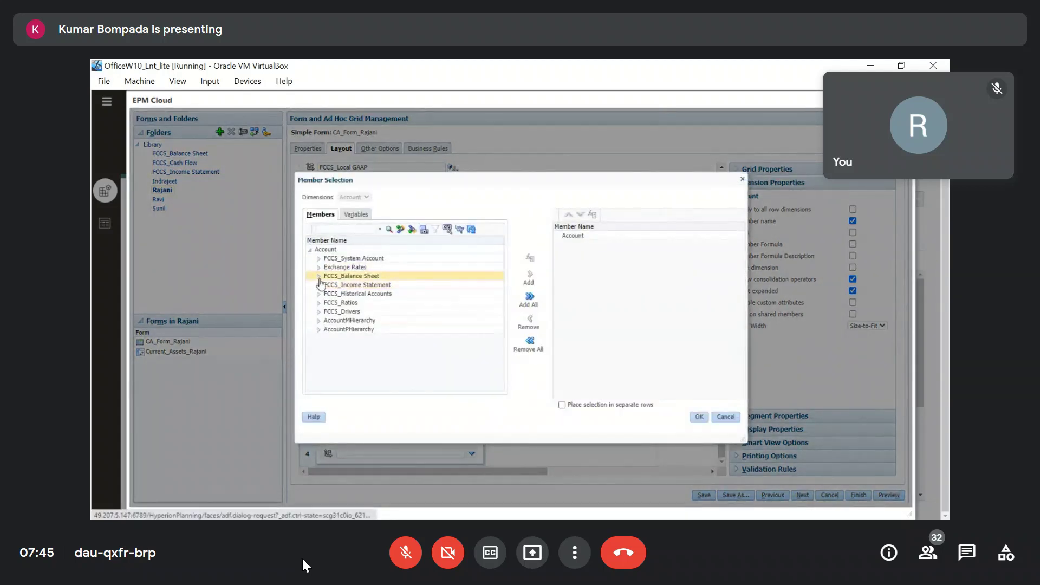
pyautogui.click(320, 277)
pyautogui.click(328, 286)
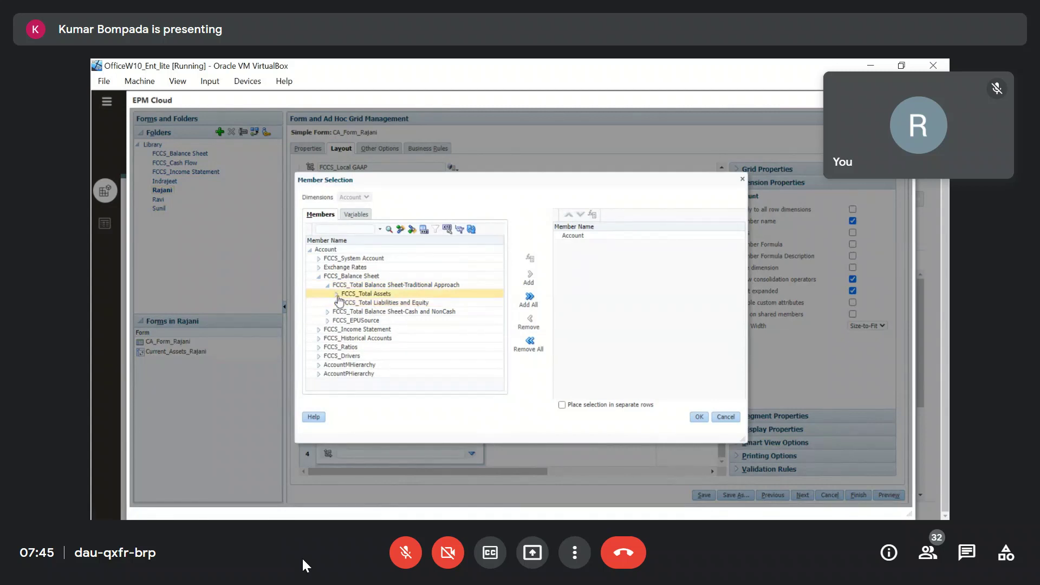
pyautogui.click(337, 295)
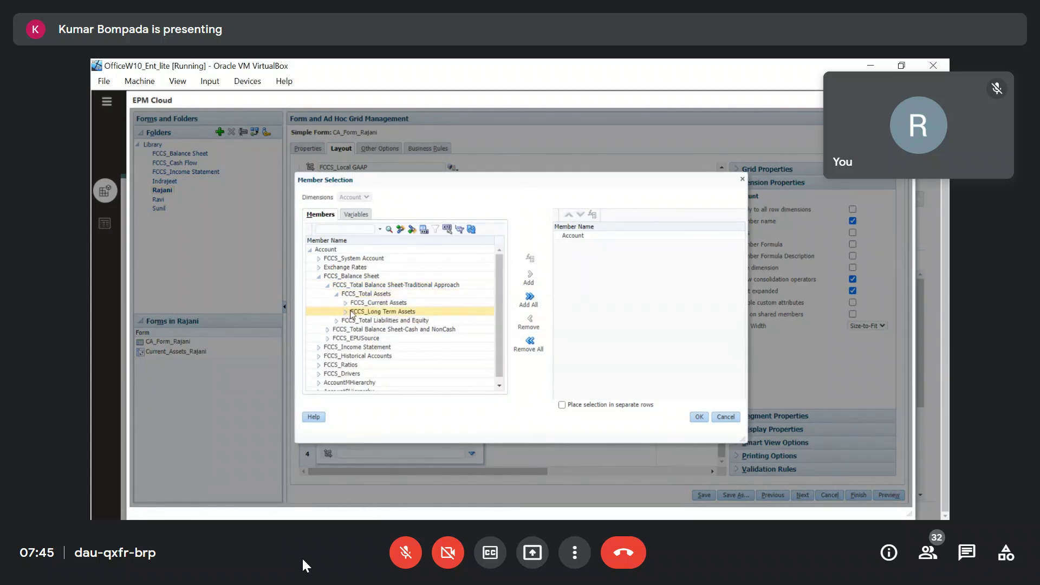
pyautogui.click(346, 304)
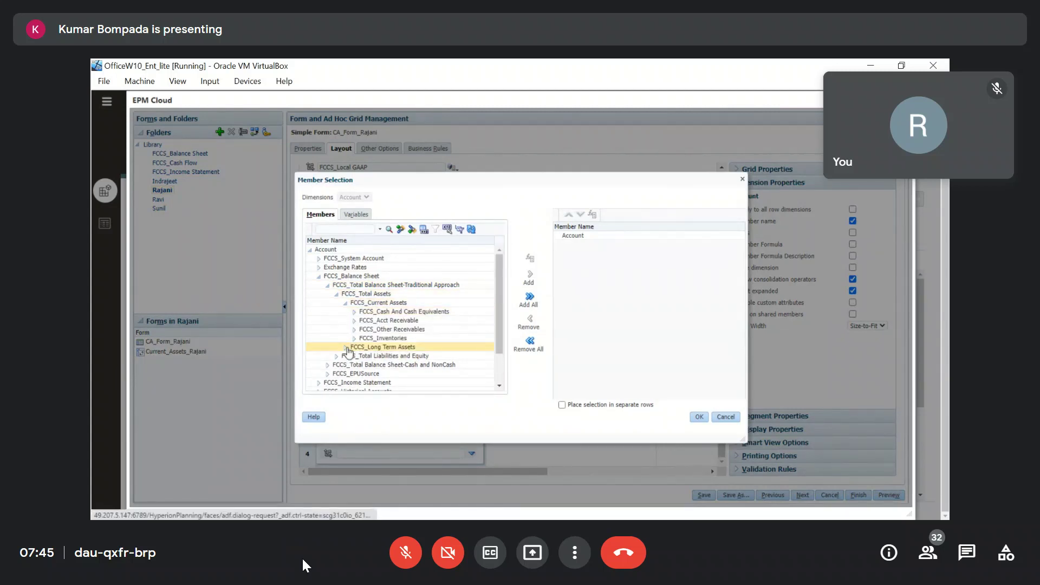
pyautogui.click(418, 346)
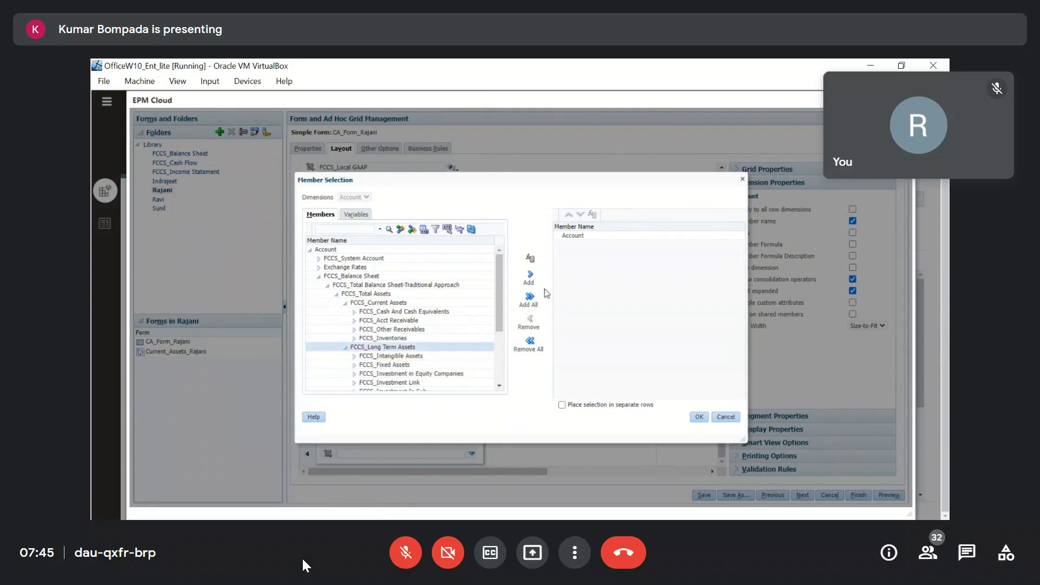
pyautogui.click(531, 273)
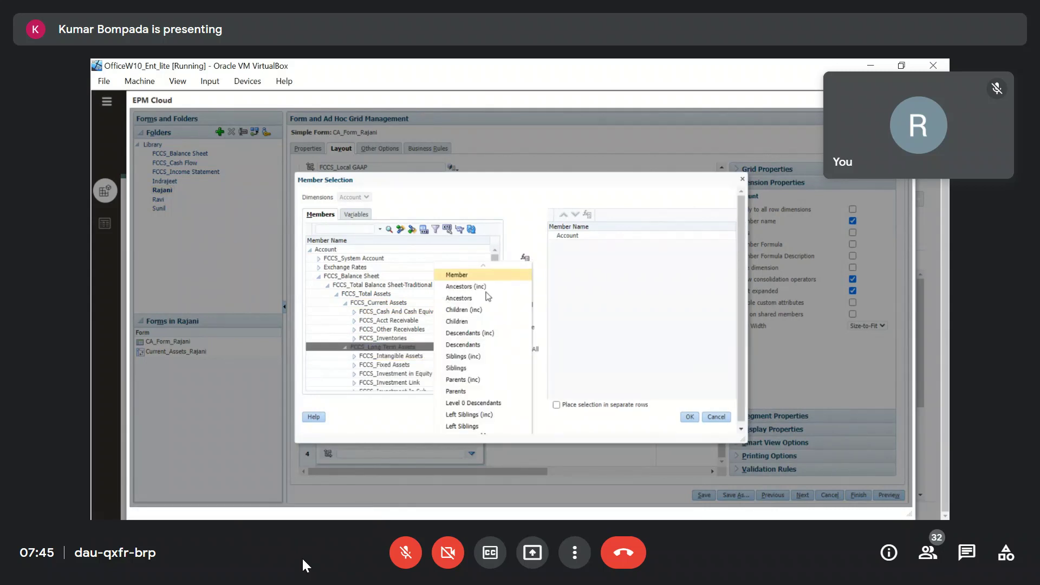
pyautogui.click(470, 332)
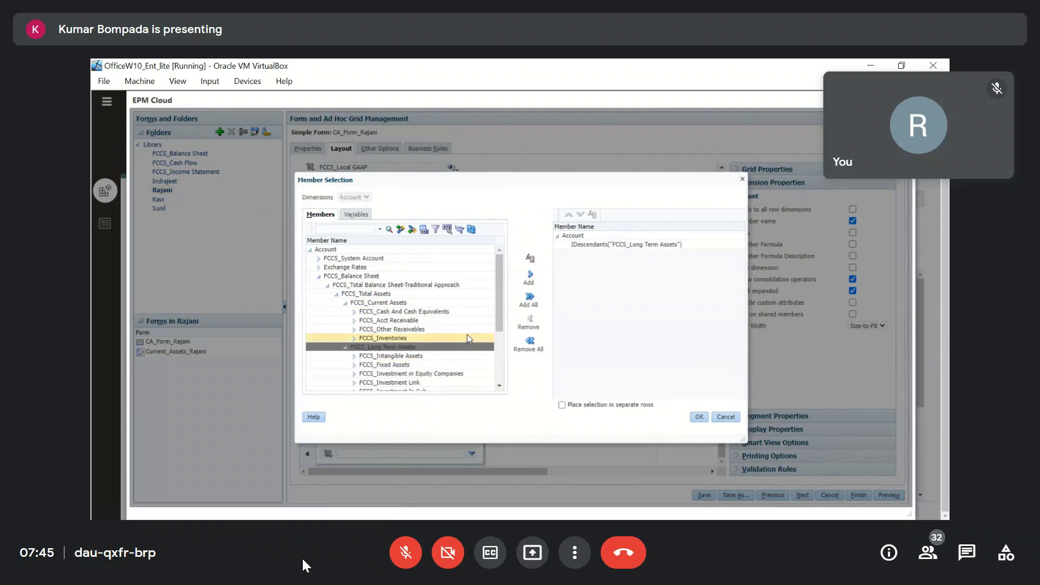
pyautogui.click(700, 420)
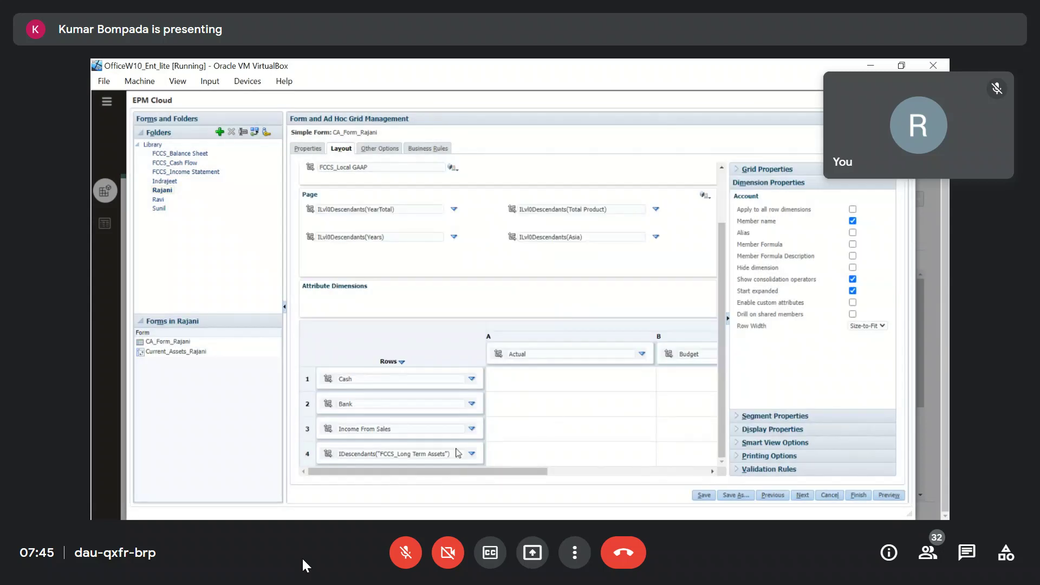
# Save CA_Form_Rajani and check the new Long Term Assets rows in preview.
pyautogui.click(458, 453)
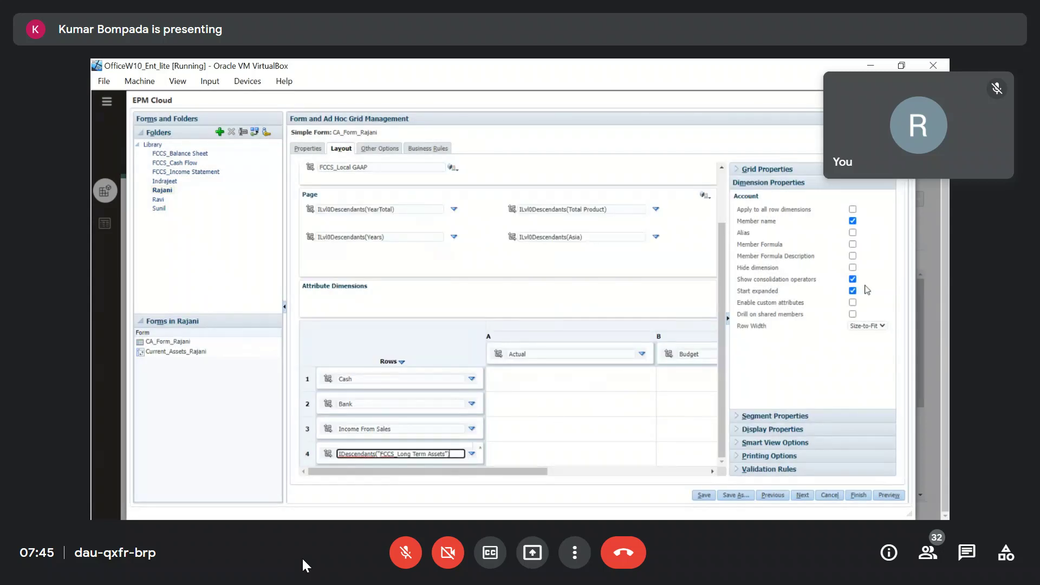
pyautogui.click(704, 495)
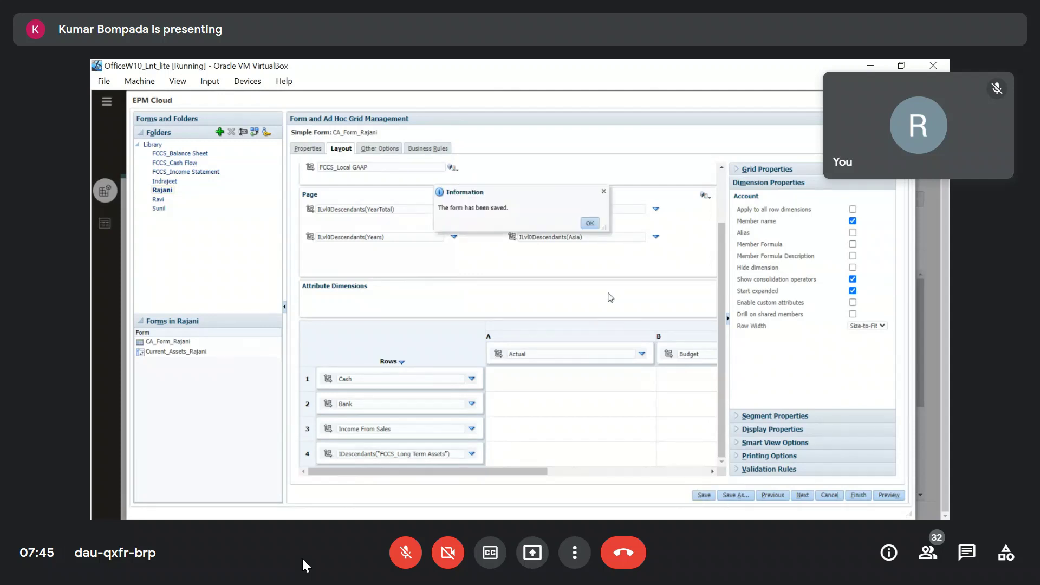
pyautogui.click(595, 227)
pyautogui.click(889, 495)
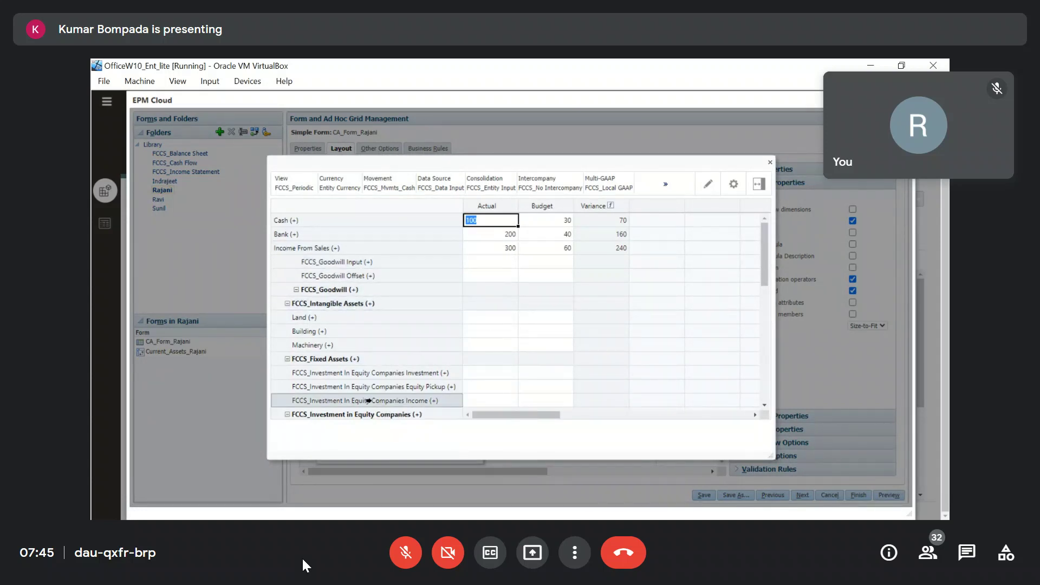
pyautogui.click(770, 162)
# Turn off Start expanded for row 4's accounts, then save and preview the form.
pyautogui.click(460, 454)
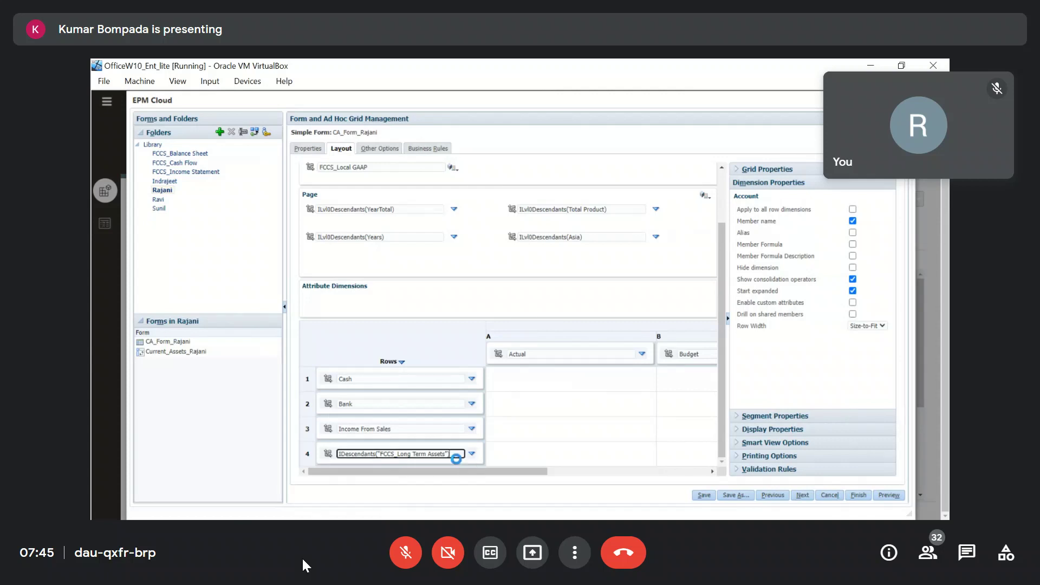
pyautogui.click(853, 291)
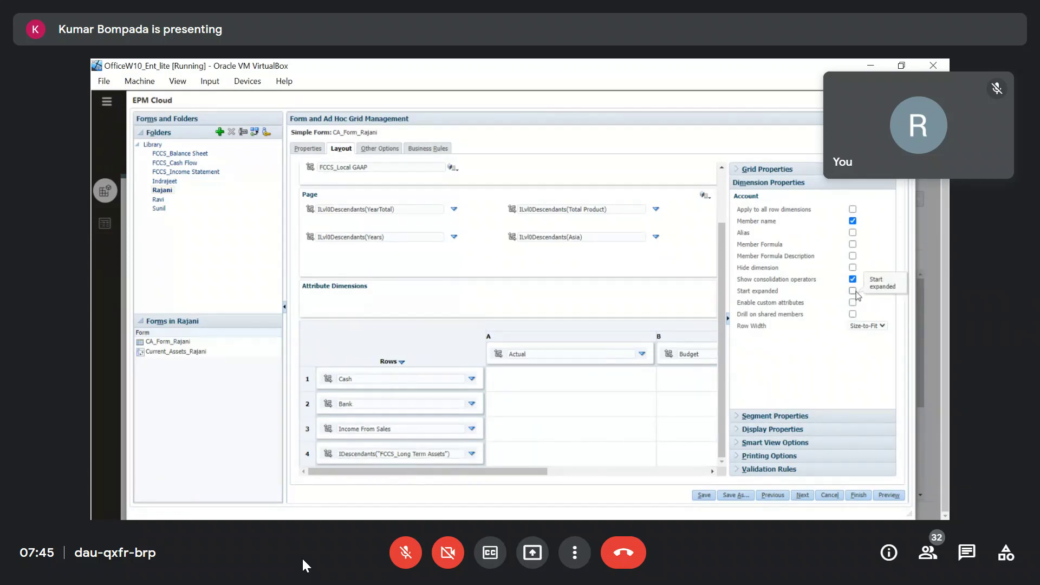
pyautogui.click(703, 496)
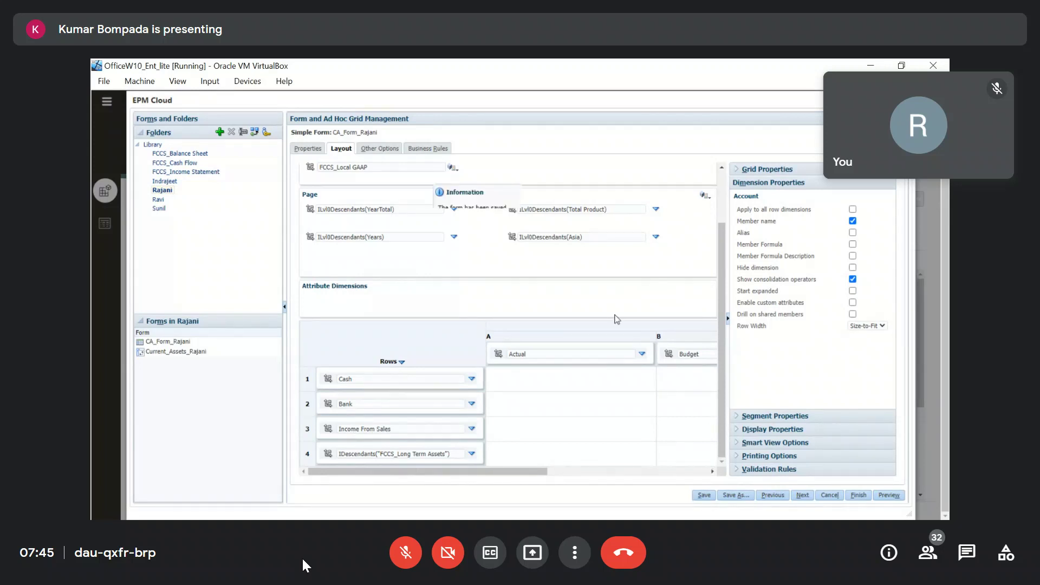
pyautogui.click(590, 224)
pyautogui.click(890, 495)
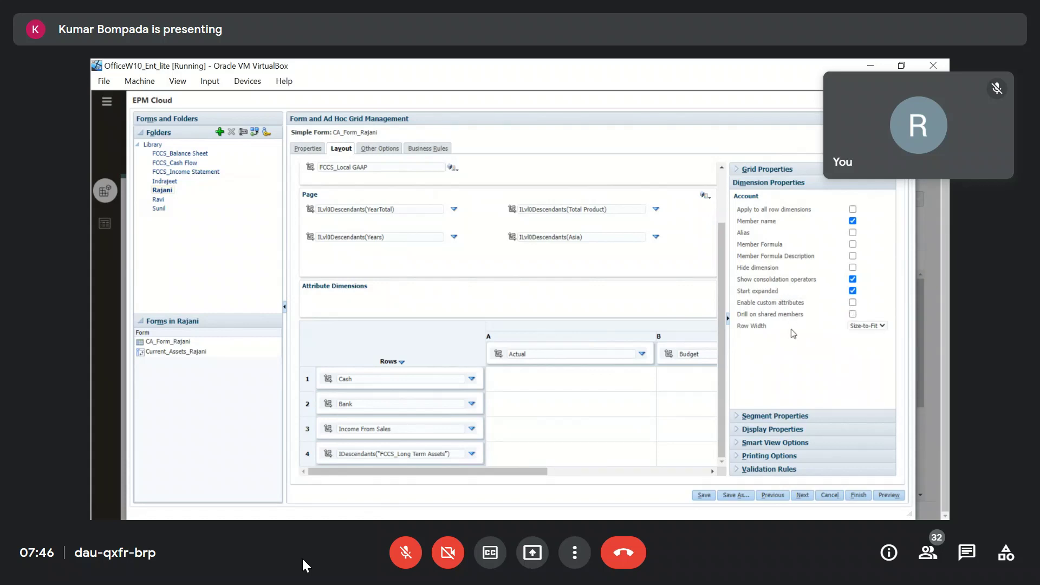
# Try Enable custom attributes, switch it back off, and finish the form.
pyautogui.click(853, 304)
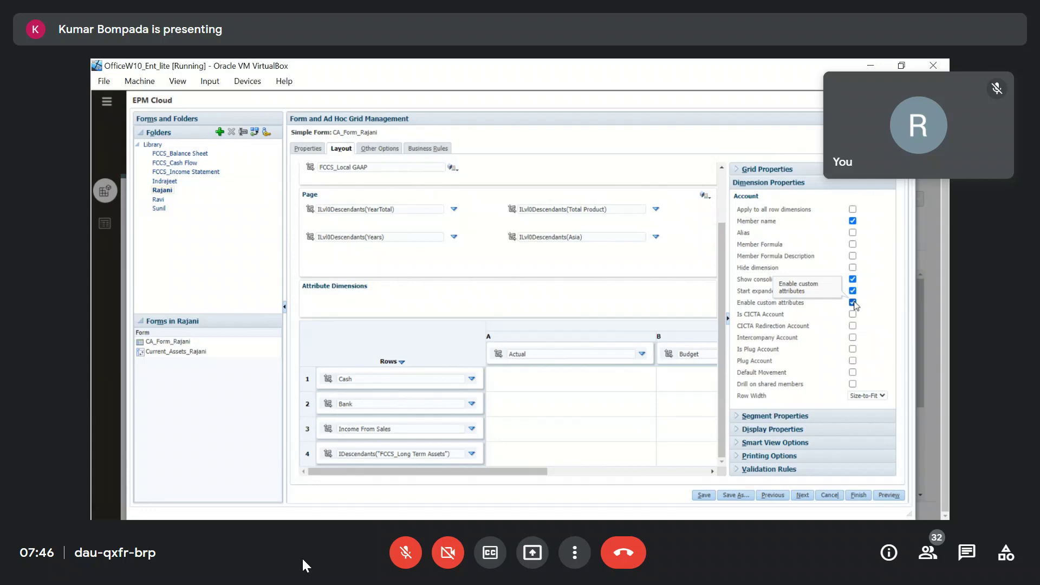
pyautogui.click(853, 303)
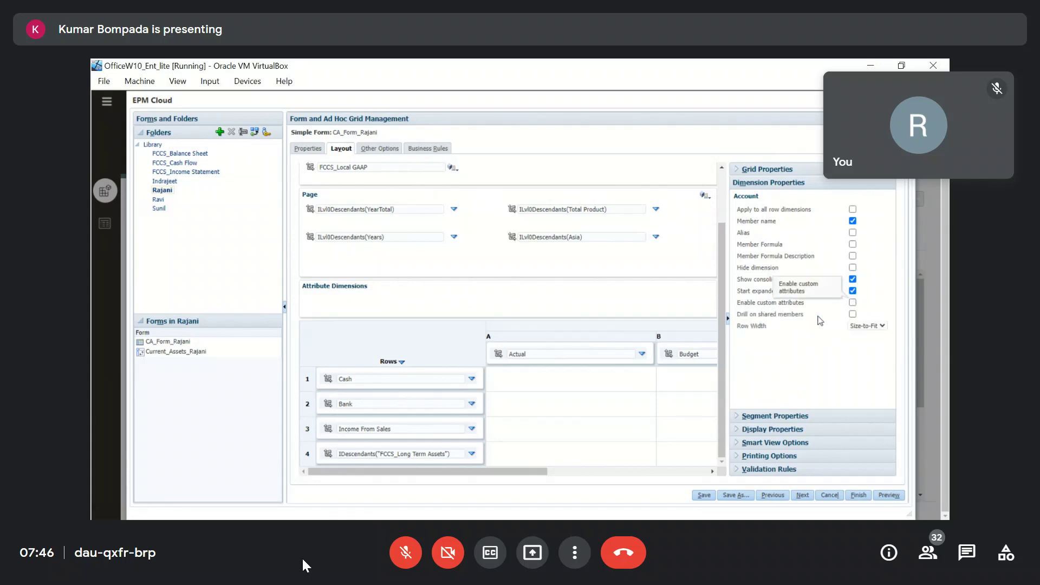
pyautogui.click(865, 497)
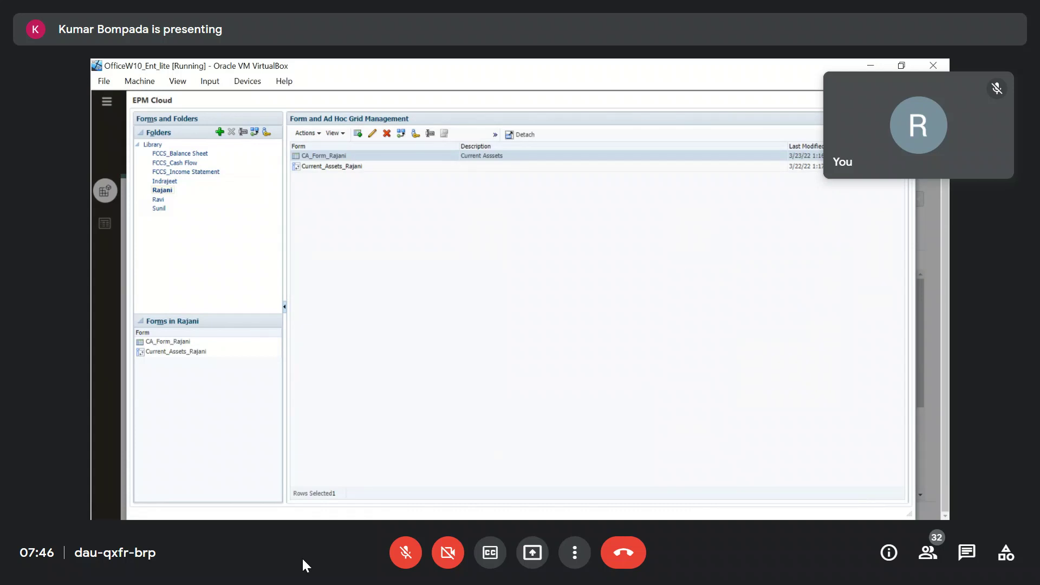
# In Dimensions, expand the Account tree down to Current Liabilities and select Trade Payables.
pyautogui.click(106, 102)
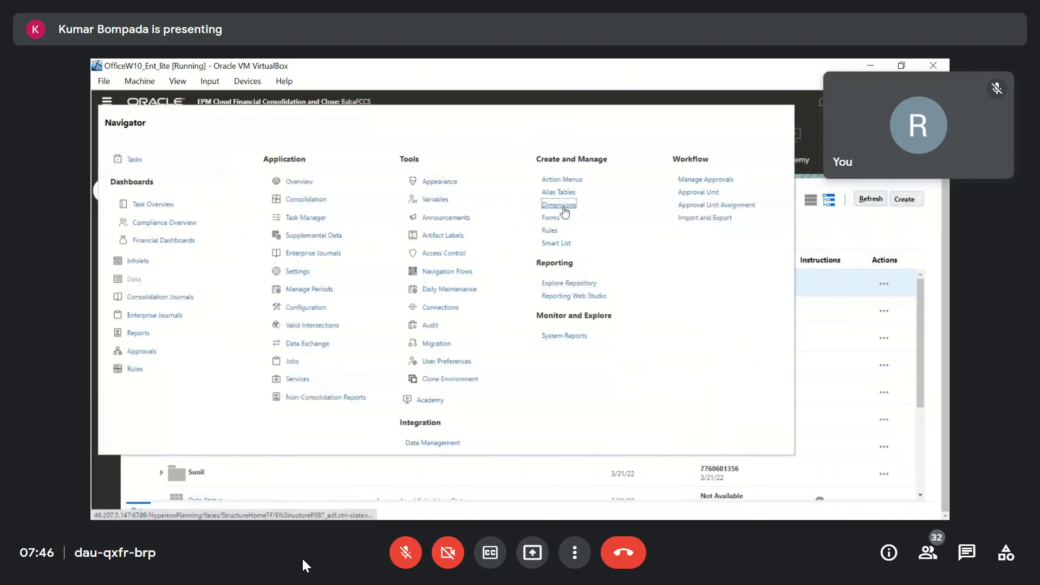
pyautogui.click(560, 206)
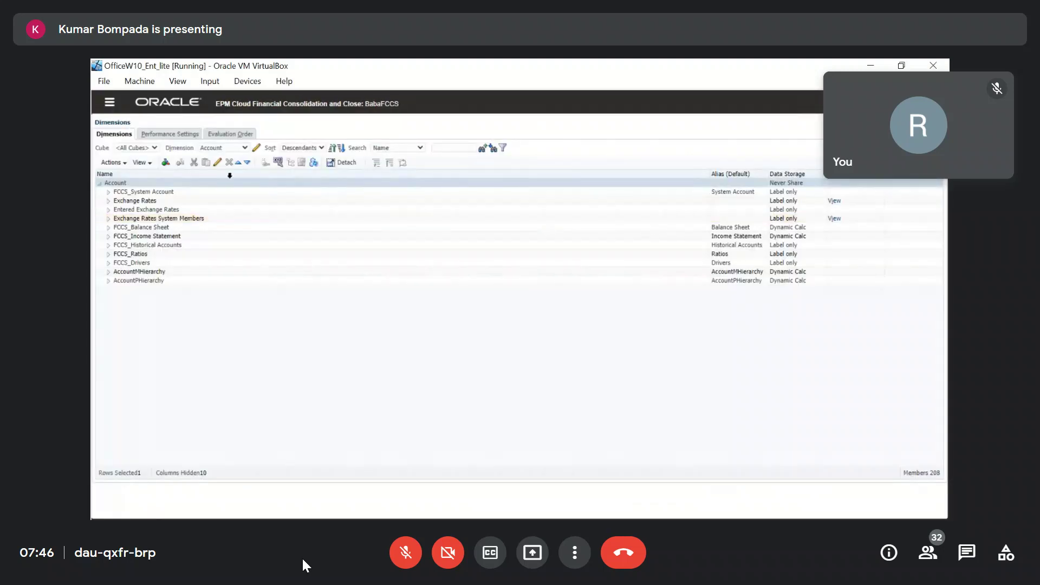
pyautogui.click(108, 228)
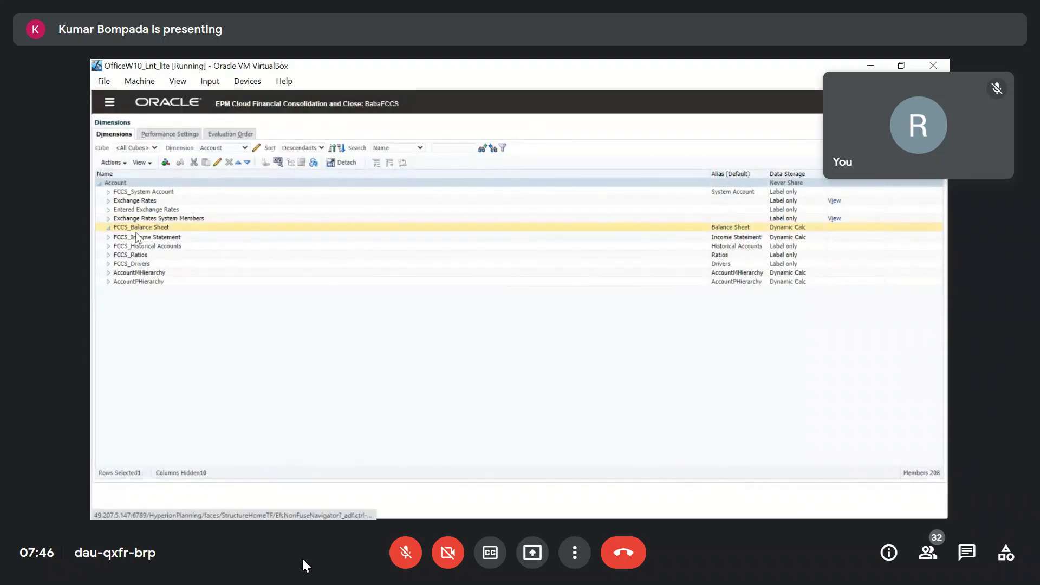
pyautogui.click(118, 237)
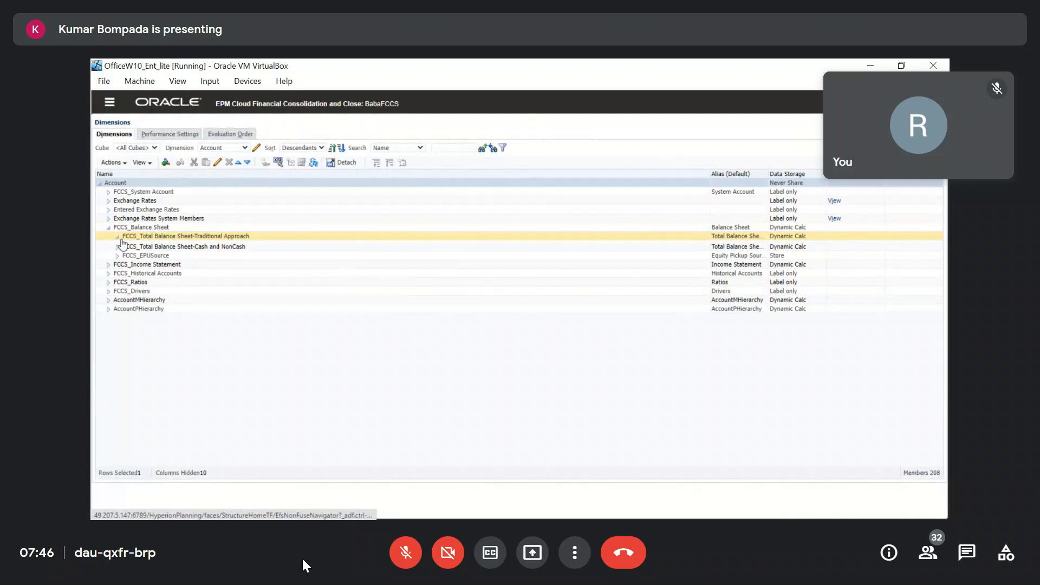
pyautogui.click(127, 254)
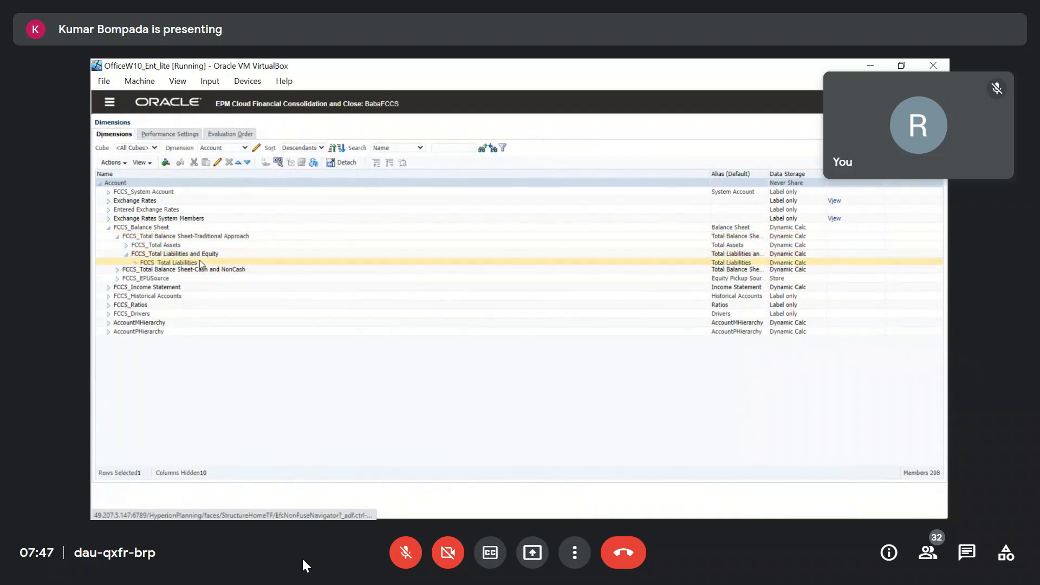
pyautogui.click(134, 263)
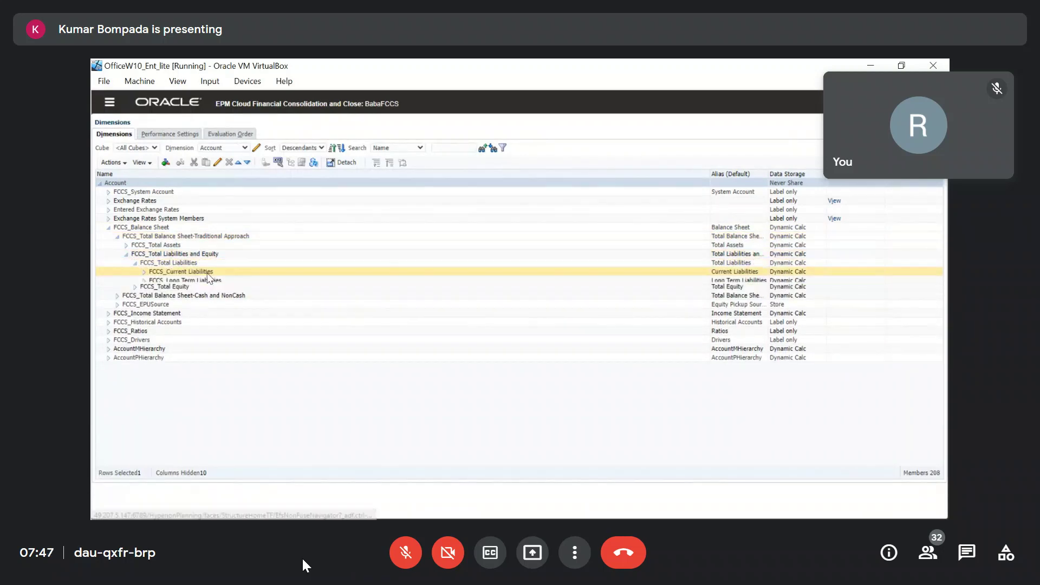
pyautogui.click(144, 272)
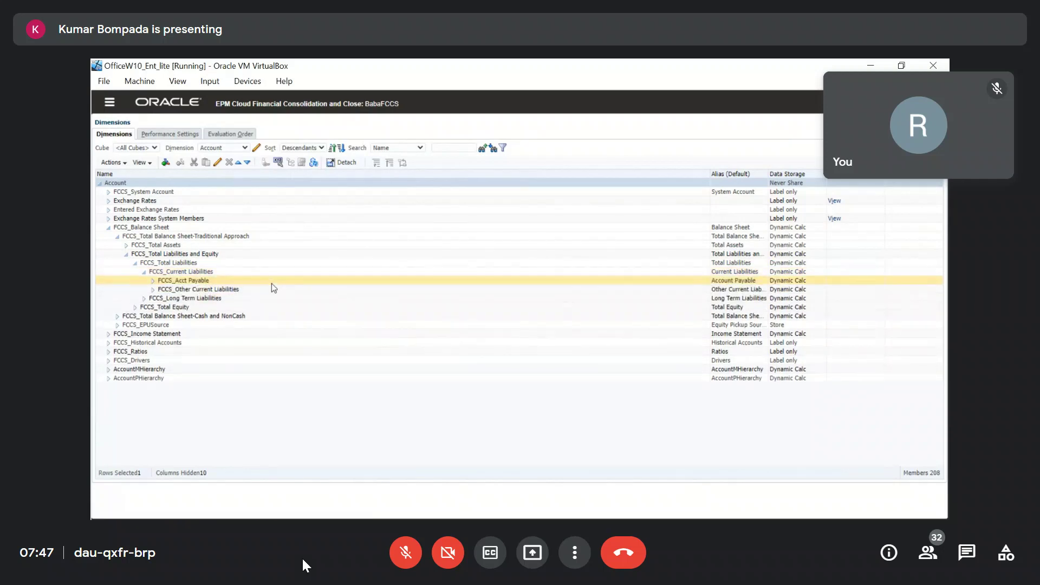
pyautogui.click(153, 280)
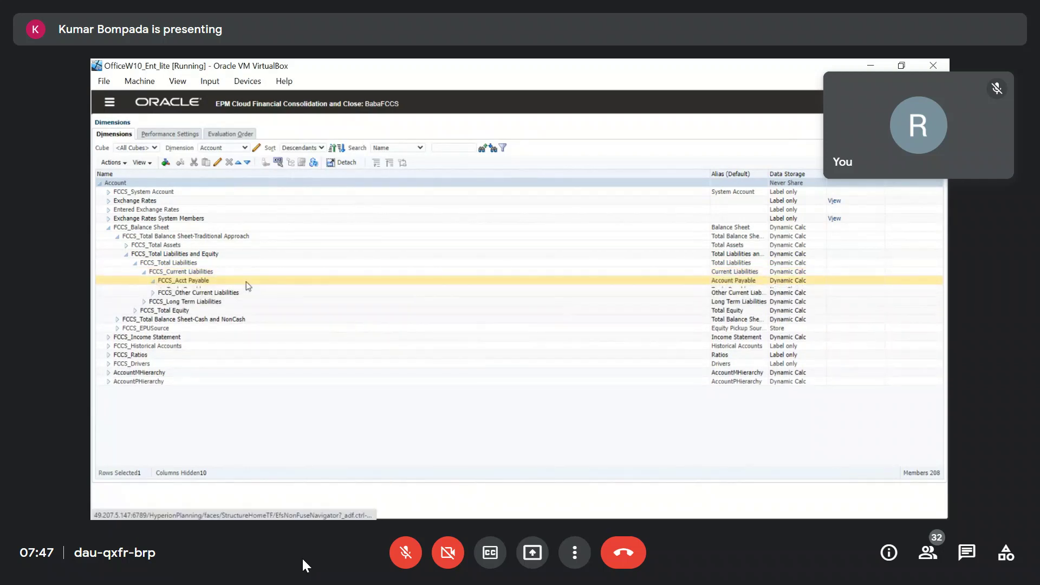
pyautogui.click(206, 291)
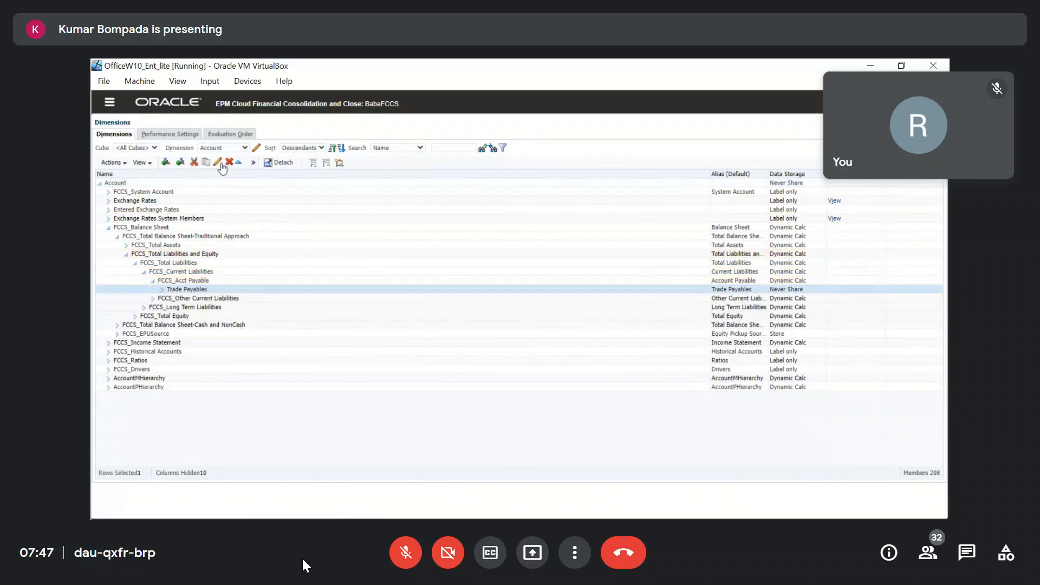
# Assign Intercompany Account value IC_Acc_Yes to Trade Payables and save the member.
pyautogui.click(217, 164)
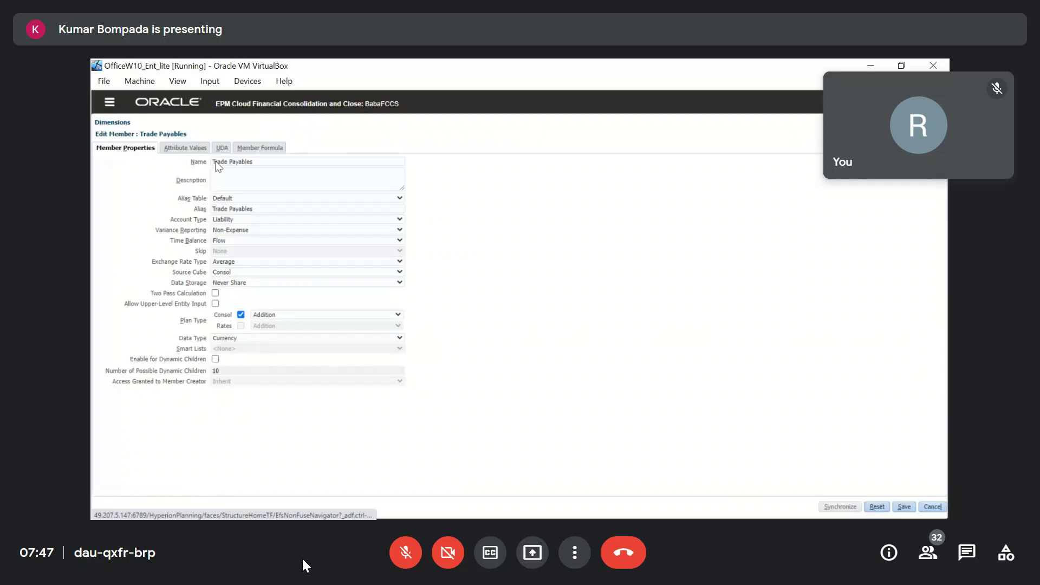
pyautogui.click(186, 148)
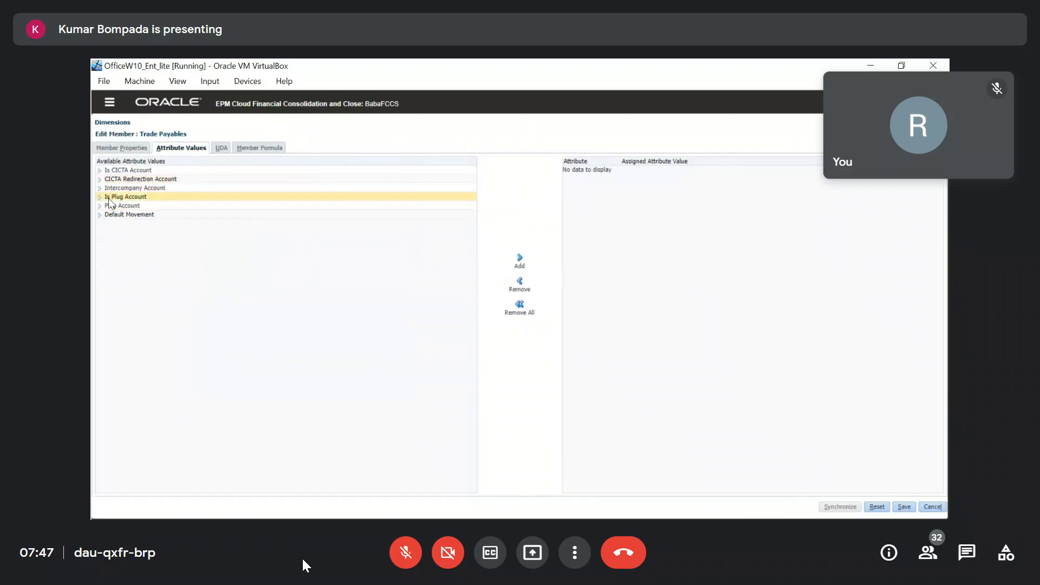
pyautogui.click(99, 188)
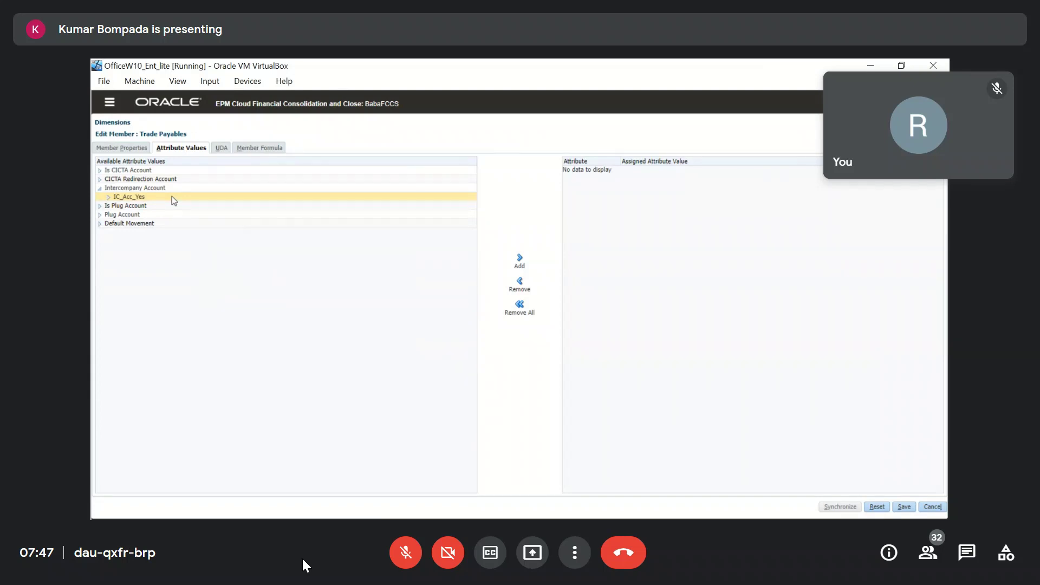
pyautogui.click(160, 198)
pyautogui.click(520, 259)
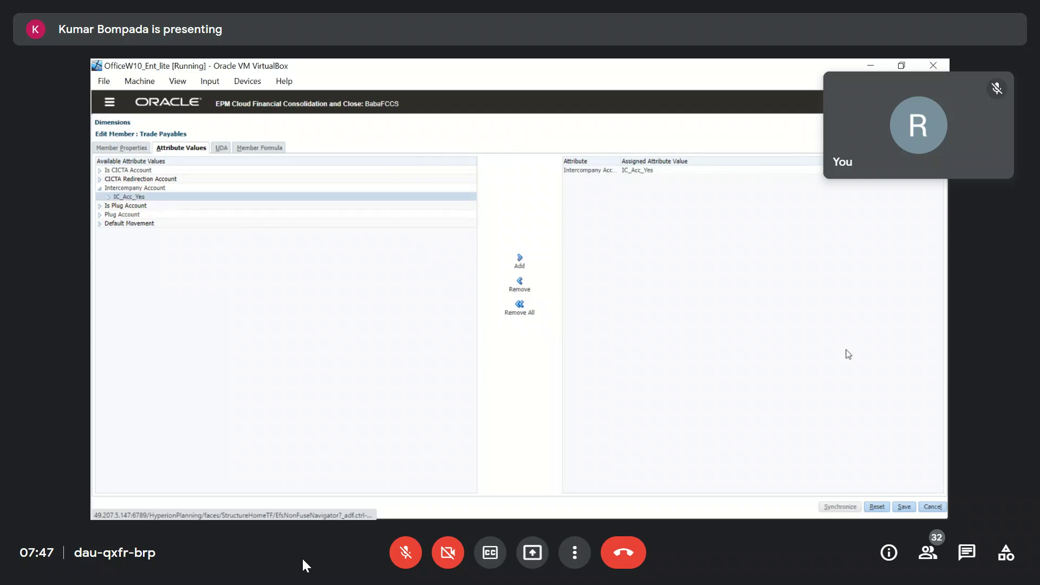
pyautogui.click(904, 507)
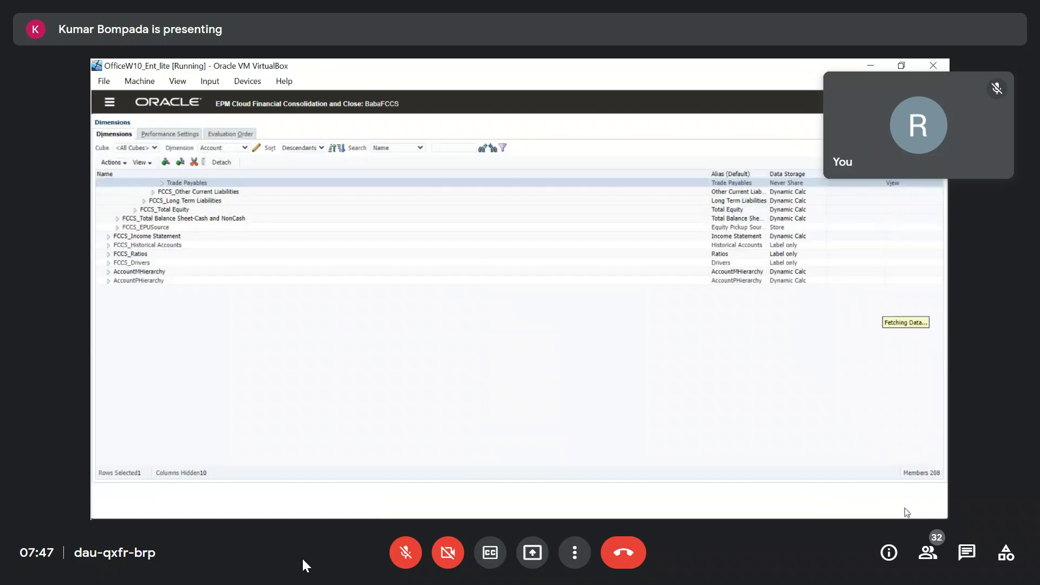
# Refresh the database so the cubes rebuild with the updated account metadata.
pyautogui.click(126, 163)
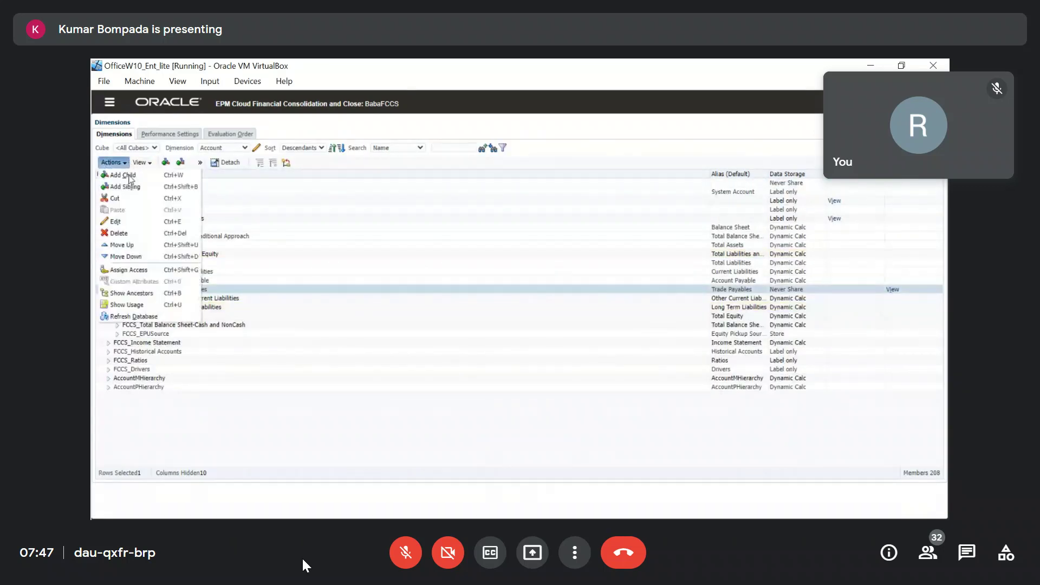
pyautogui.click(117, 315)
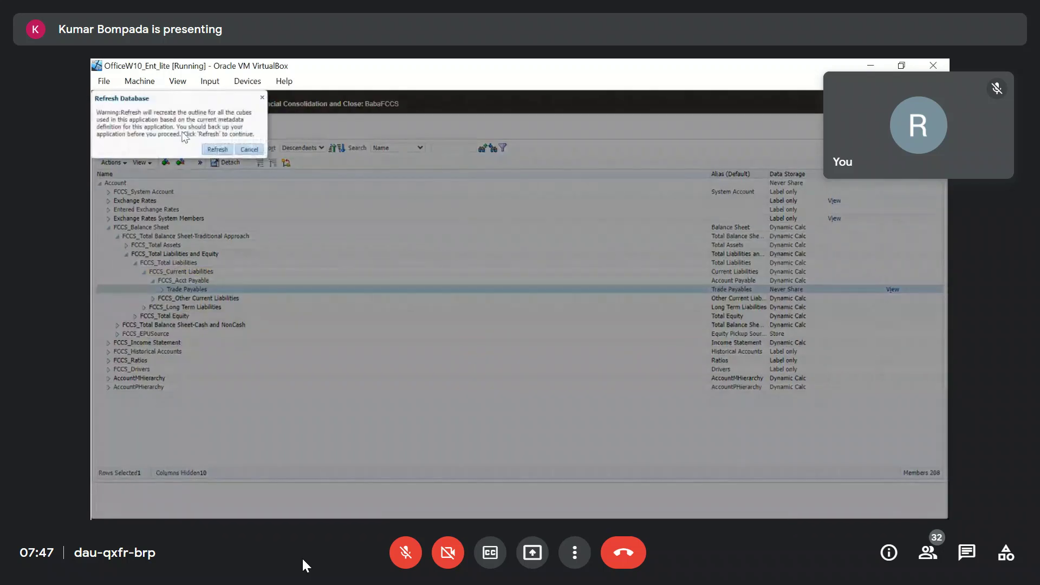
pyautogui.click(218, 150)
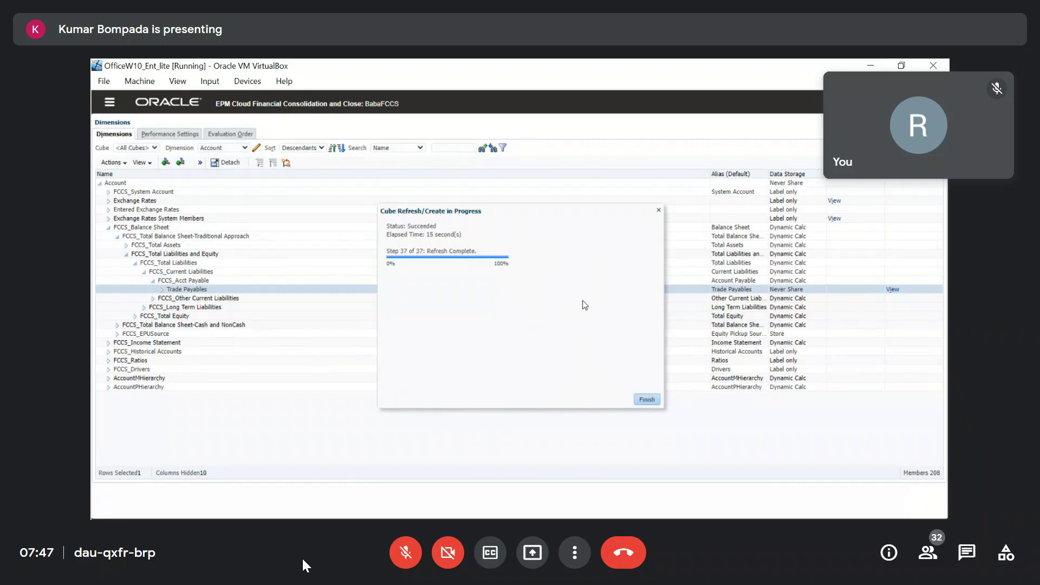
pyautogui.click(646, 400)
pyautogui.click(110, 102)
# Open CA_Form_Rajani from the Rajani folder and show its layout.
pyautogui.click(496, 206)
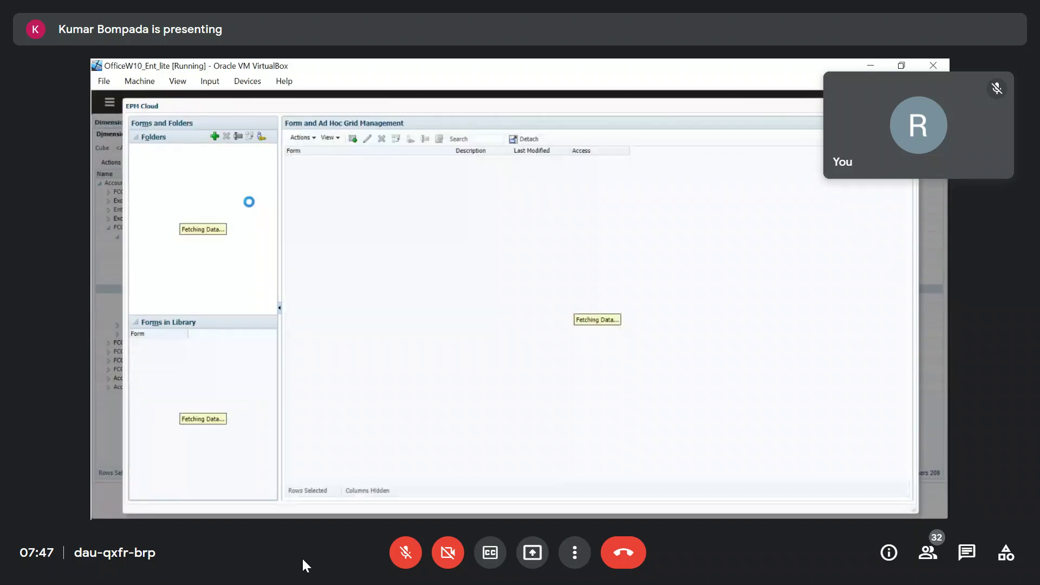
pyautogui.click(134, 151)
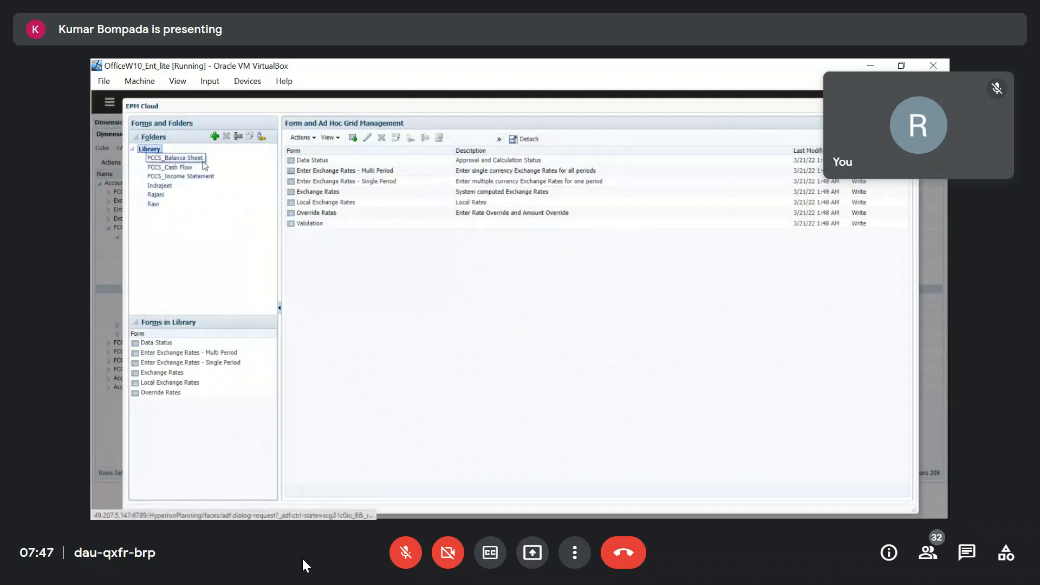
pyautogui.click(157, 196)
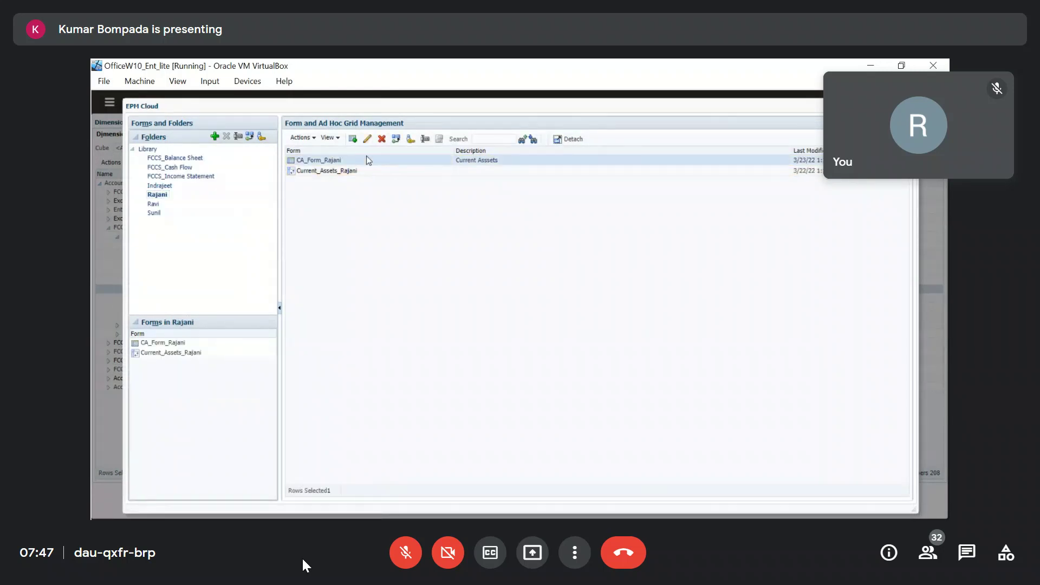
pyautogui.click(368, 140)
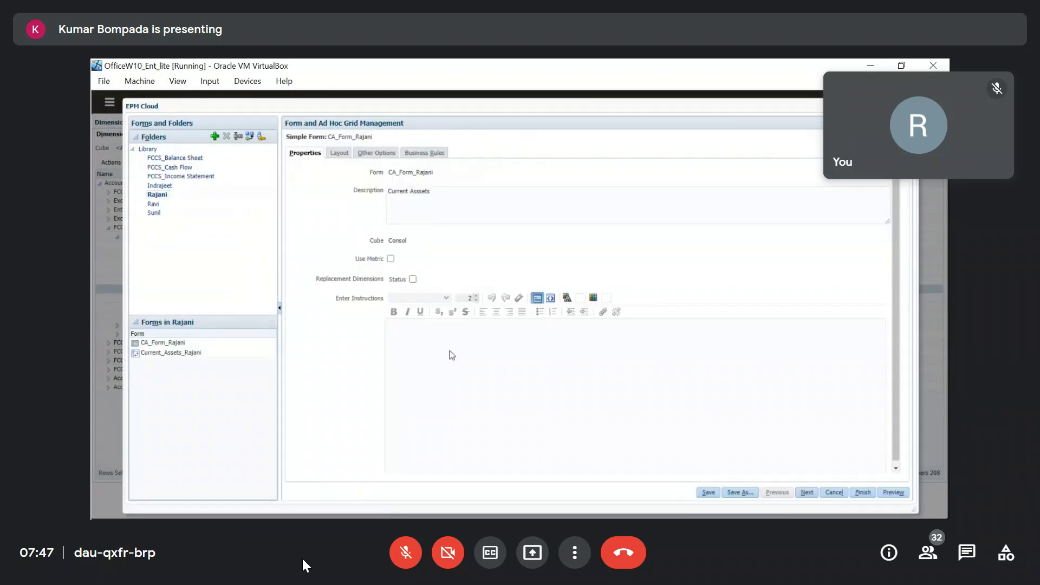
pyautogui.click(340, 154)
pyautogui.scroll(-3, 366, 367)
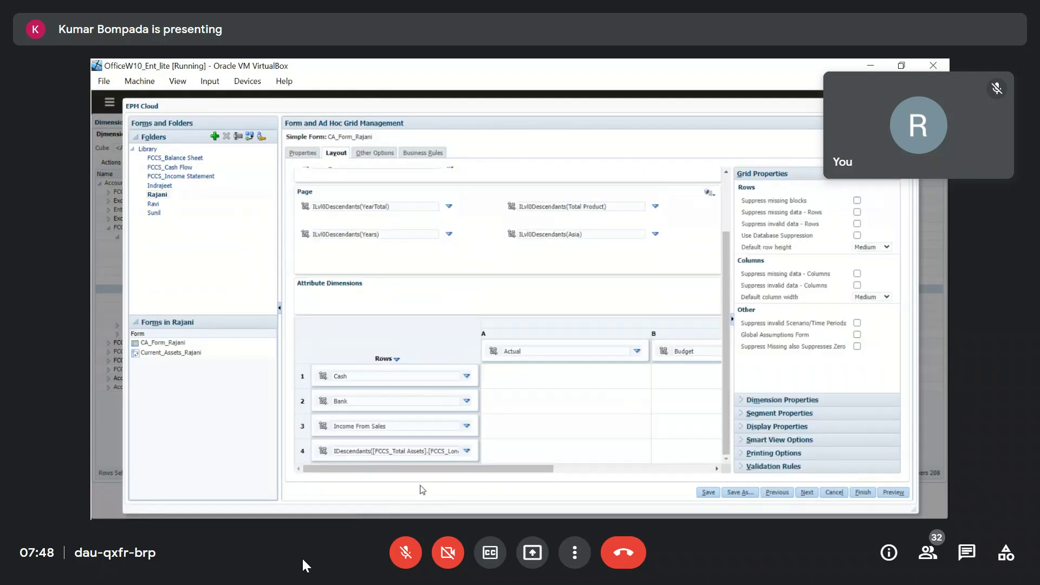
# Clear row 4's Long Term Assets member definition.
pyautogui.click(438, 453)
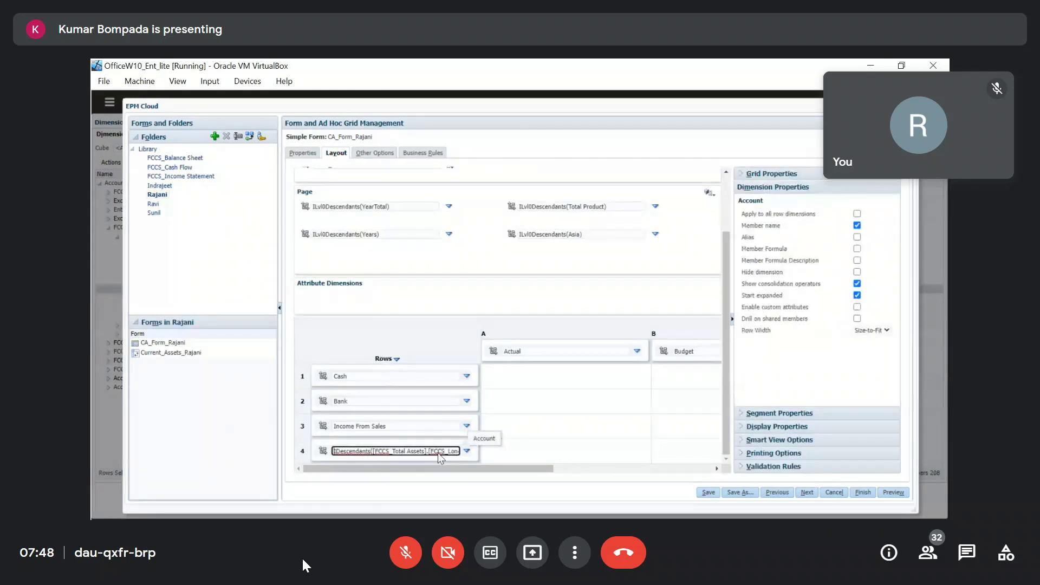
pyautogui.hotkey('ctrl', 'a')
pyautogui.press('BackSpace')
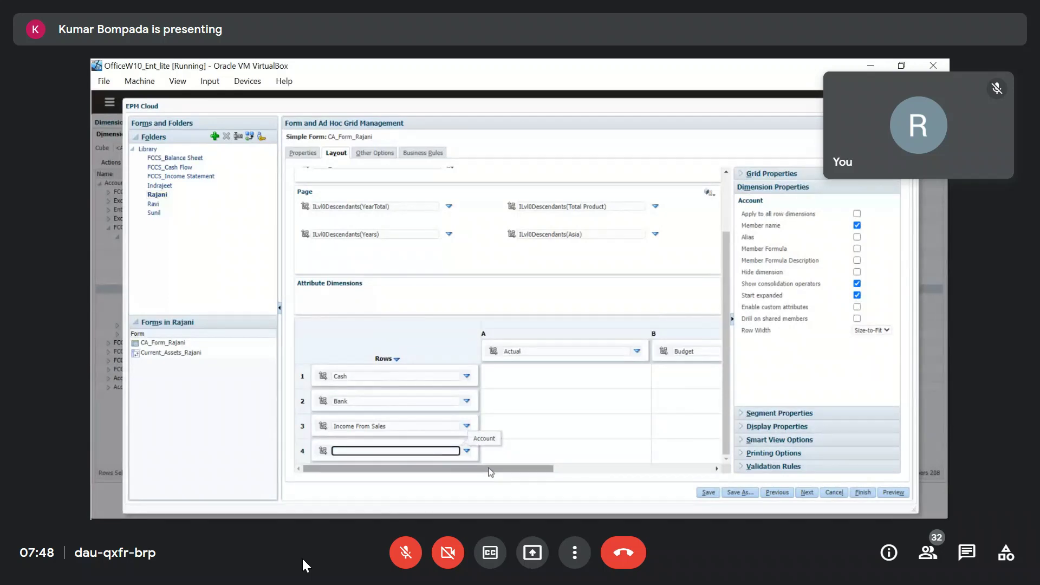
# Choose Trade Payables, under FCCS_Acct Payable, as row 4's member.
pyautogui.click(466, 452)
pyautogui.click(498, 452)
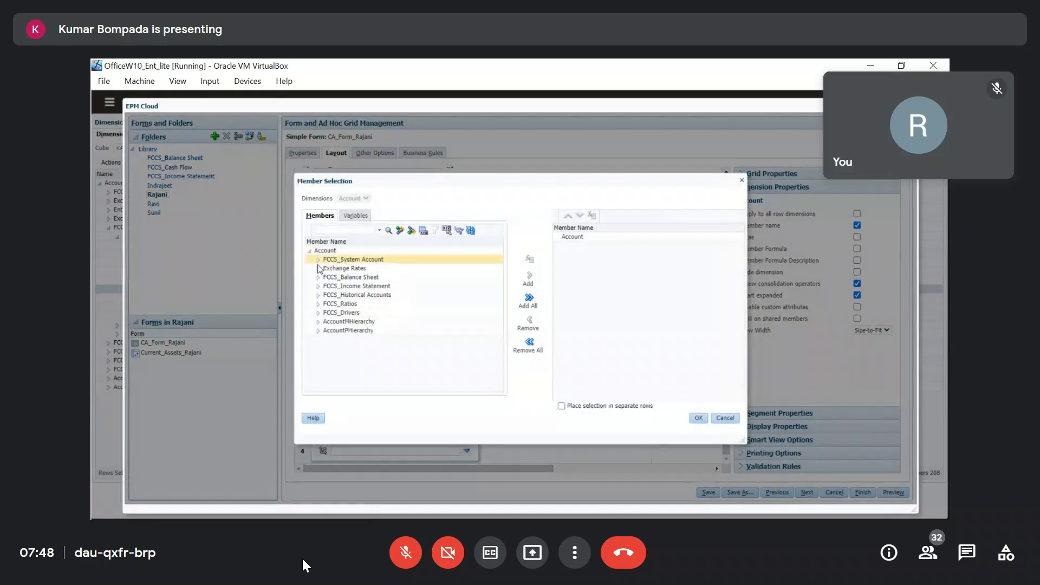
pyautogui.click(319, 277)
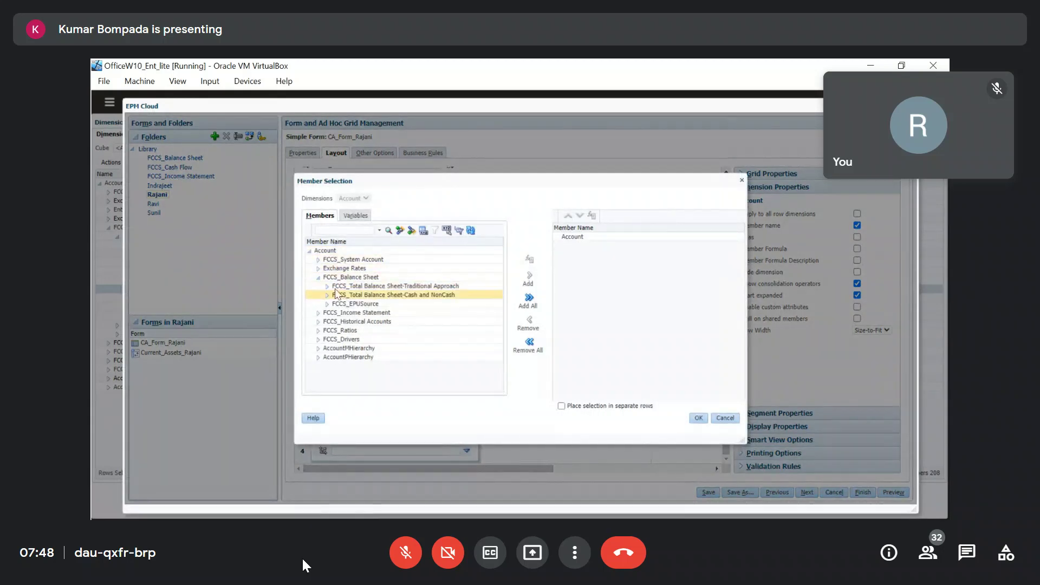
pyautogui.click(327, 286)
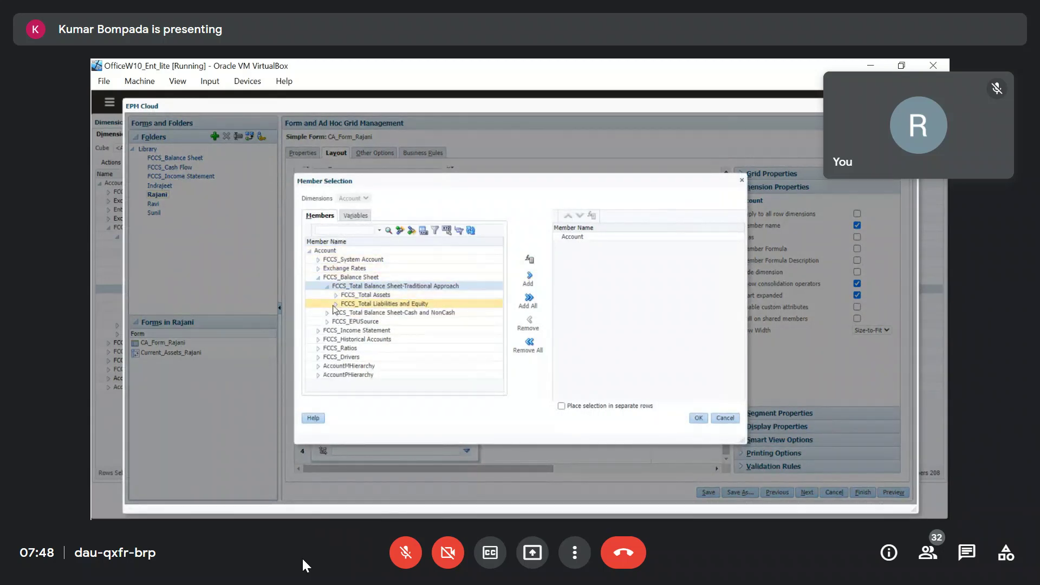
pyautogui.click(335, 304)
pyautogui.click(345, 314)
pyautogui.click(354, 322)
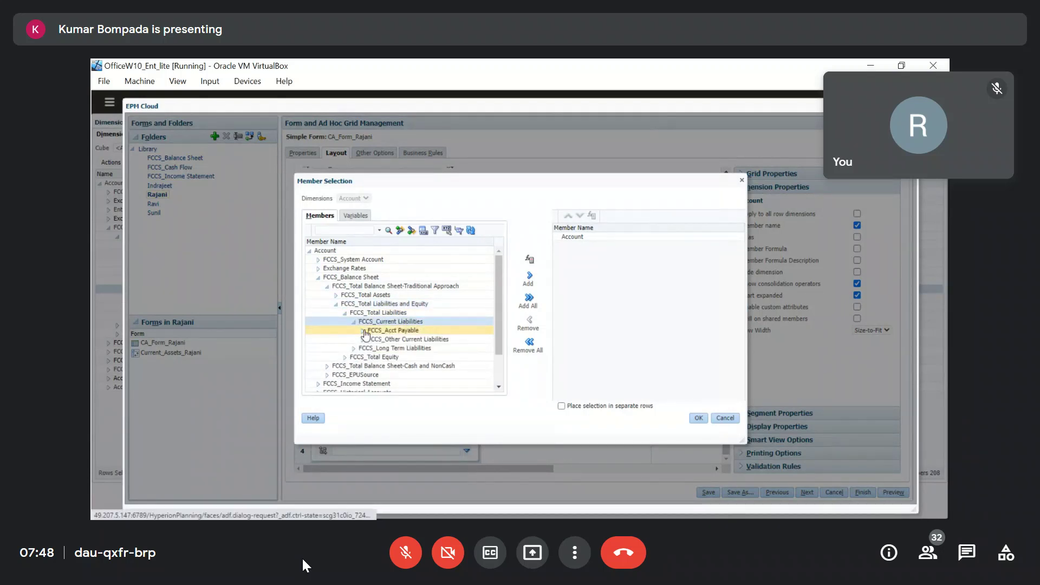
pyautogui.click(362, 331)
pyautogui.click(396, 339)
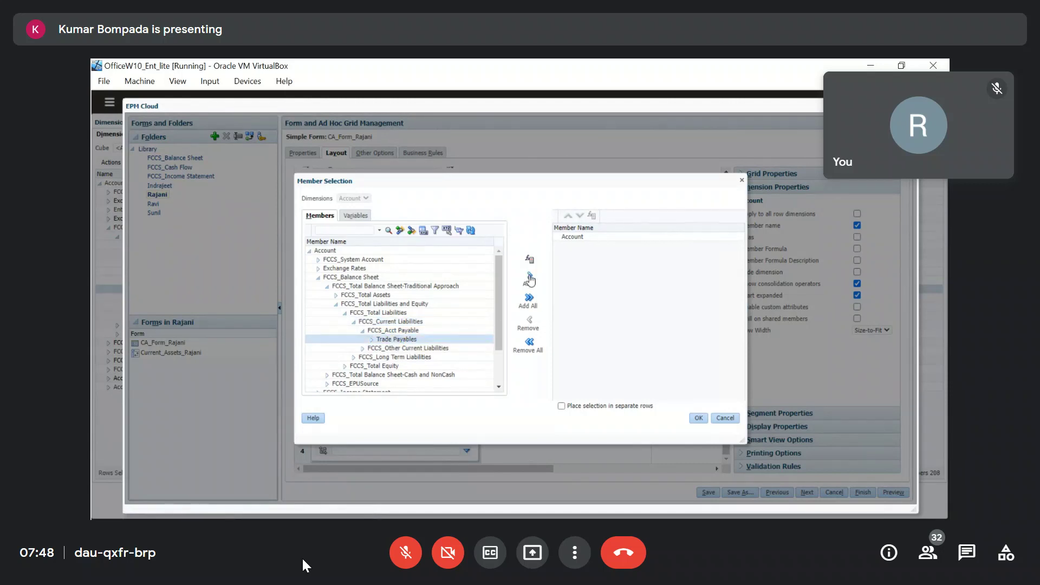
pyautogui.click(529, 277)
pyautogui.click(695, 418)
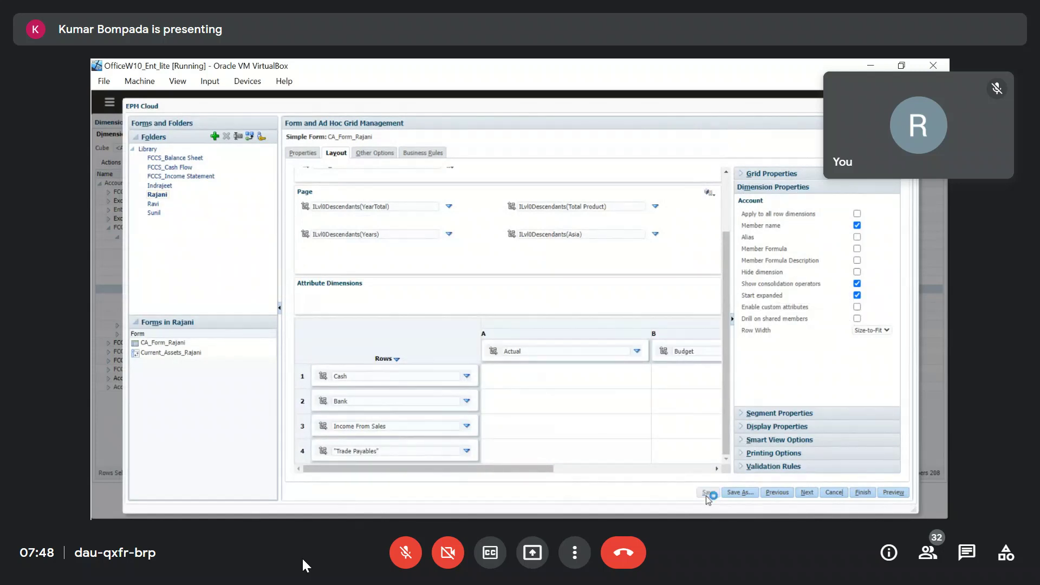
# Preview the saved form with Trade Payables in row 4.
pyautogui.click(590, 225)
pyautogui.click(897, 494)
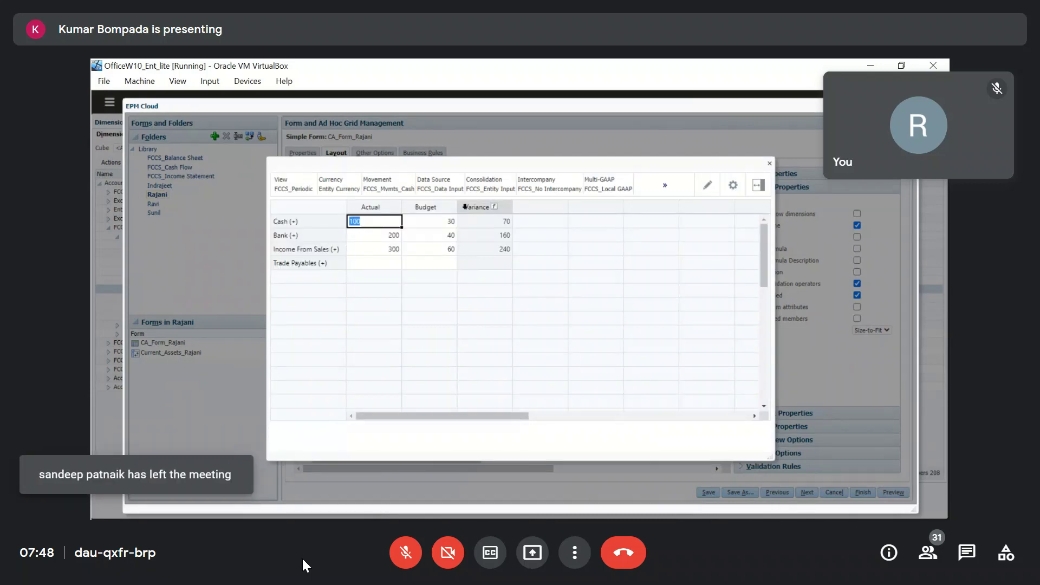
pyautogui.click(769, 164)
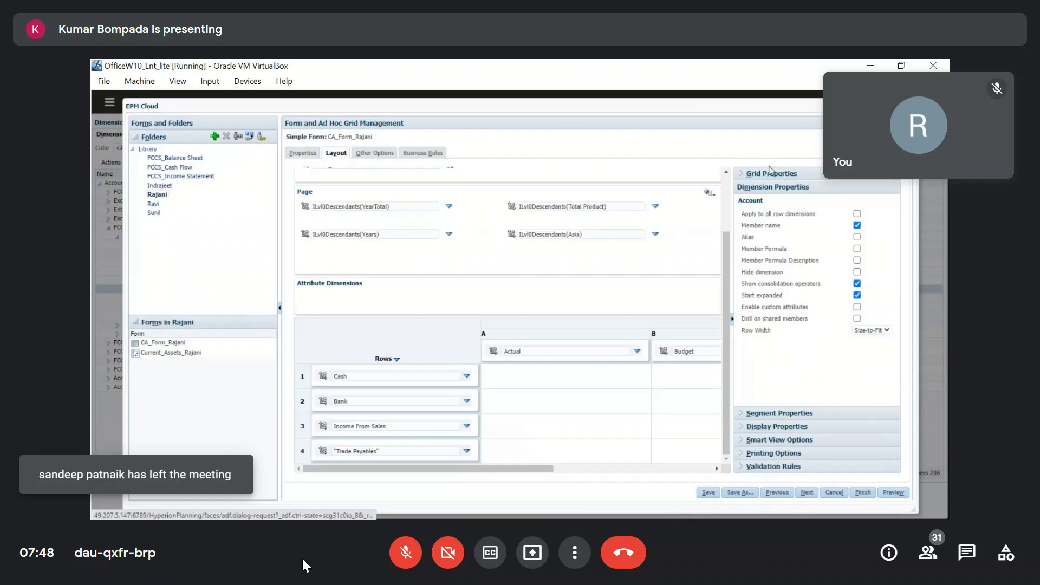
# Enable custom attributes with Intercompany Account on the account rows, save, and preview.
pyautogui.click(446, 451)
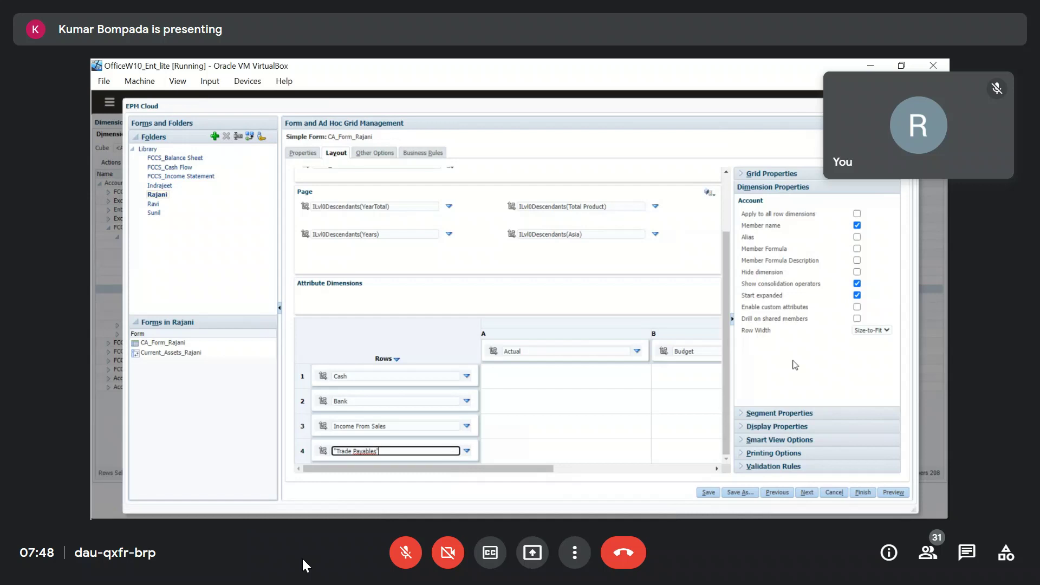
pyautogui.click(857, 306)
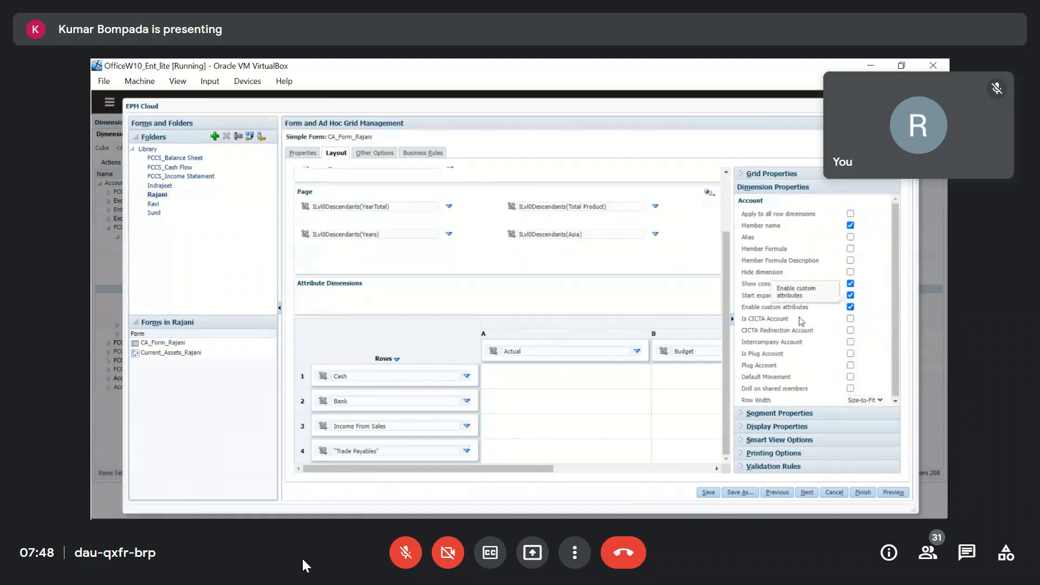
pyautogui.click(851, 342)
pyautogui.click(708, 492)
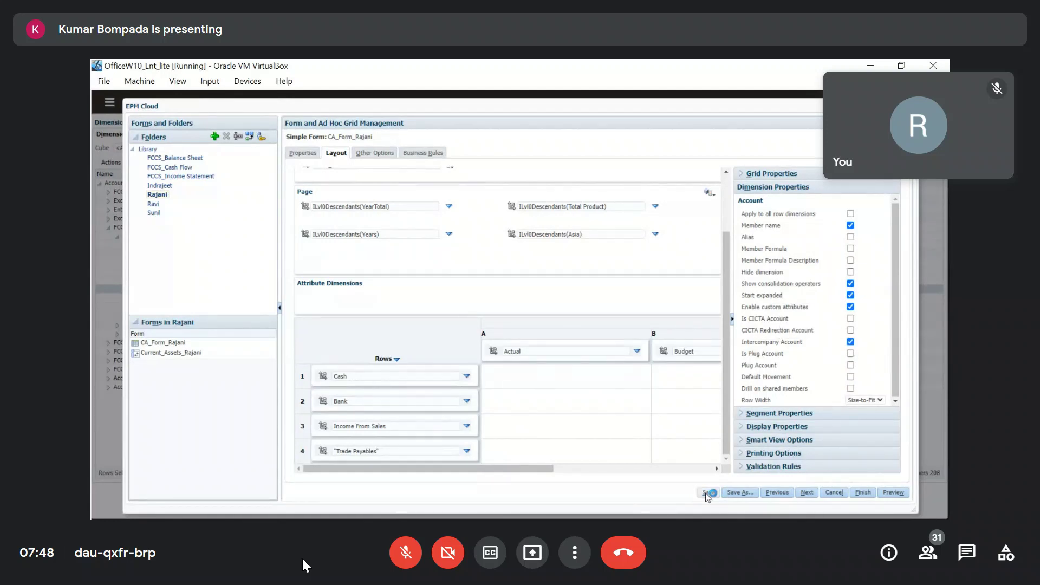
pyautogui.click(589, 226)
pyautogui.click(894, 493)
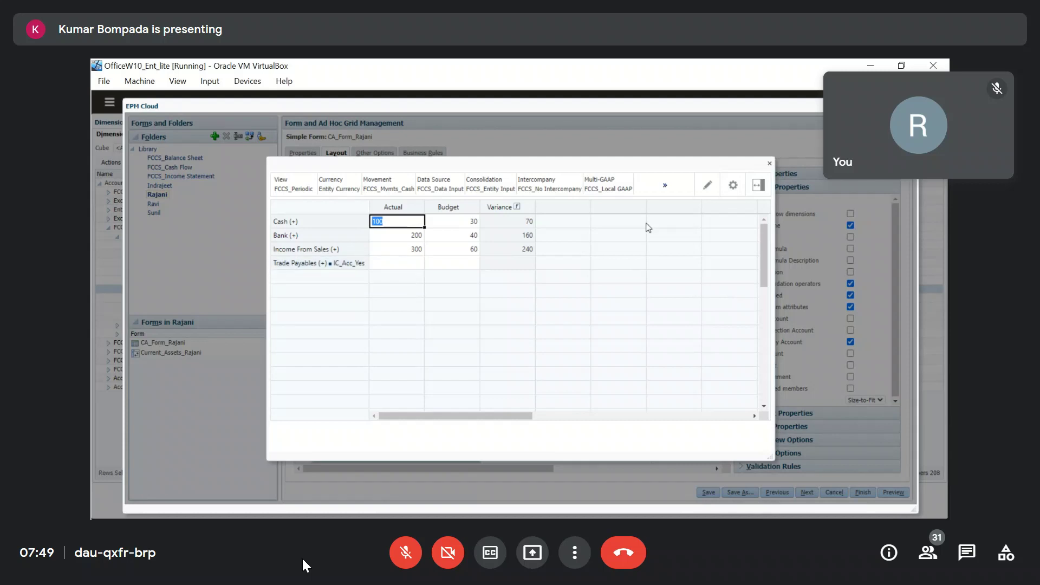
pyautogui.click(769, 164)
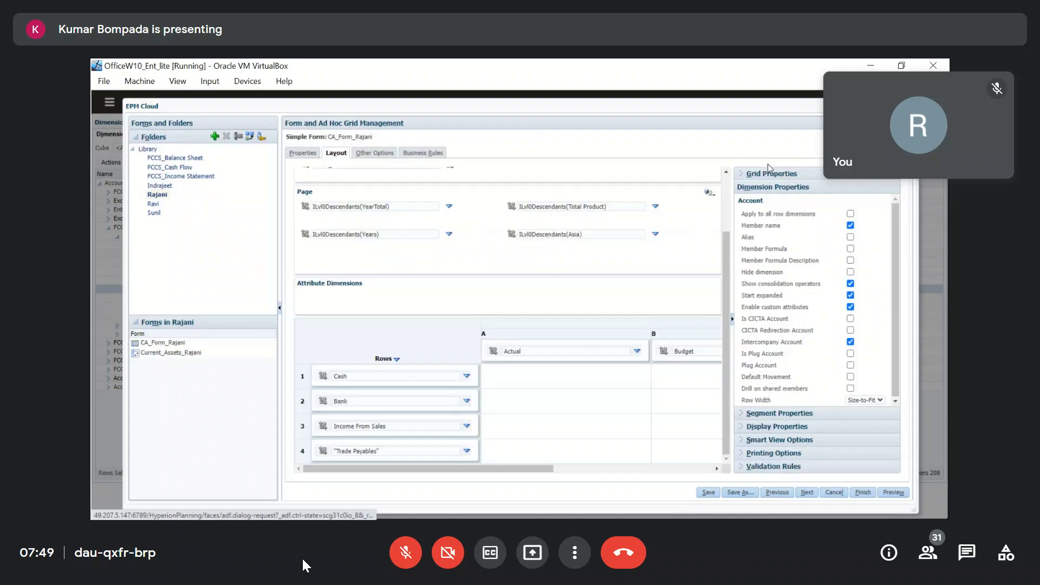
# Add the Plug Account attribute display, save, preview, and close the form designer.
pyautogui.click(850, 365)
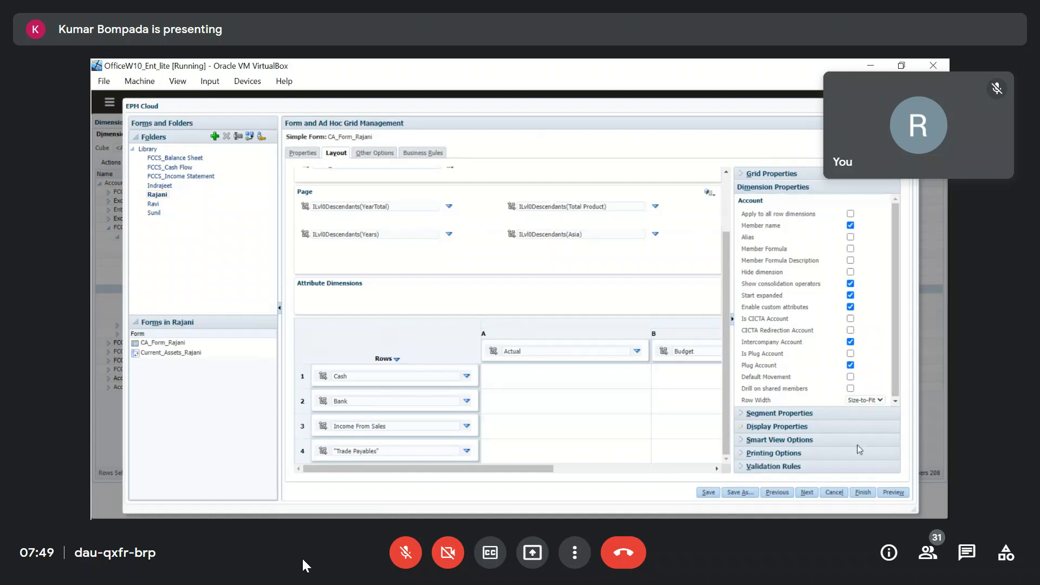
pyautogui.click(588, 225)
pyautogui.click(899, 494)
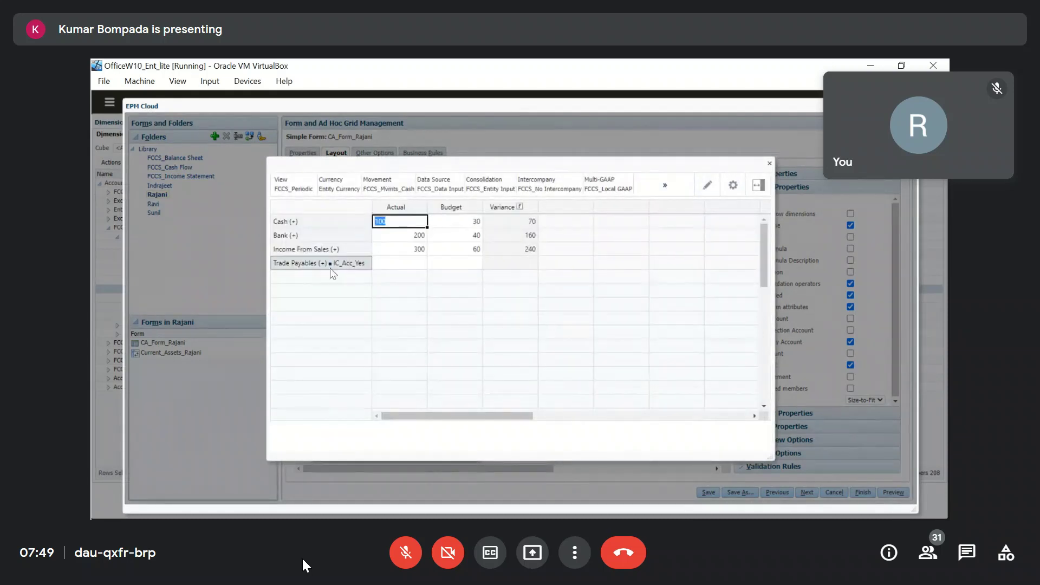
pyautogui.click(769, 163)
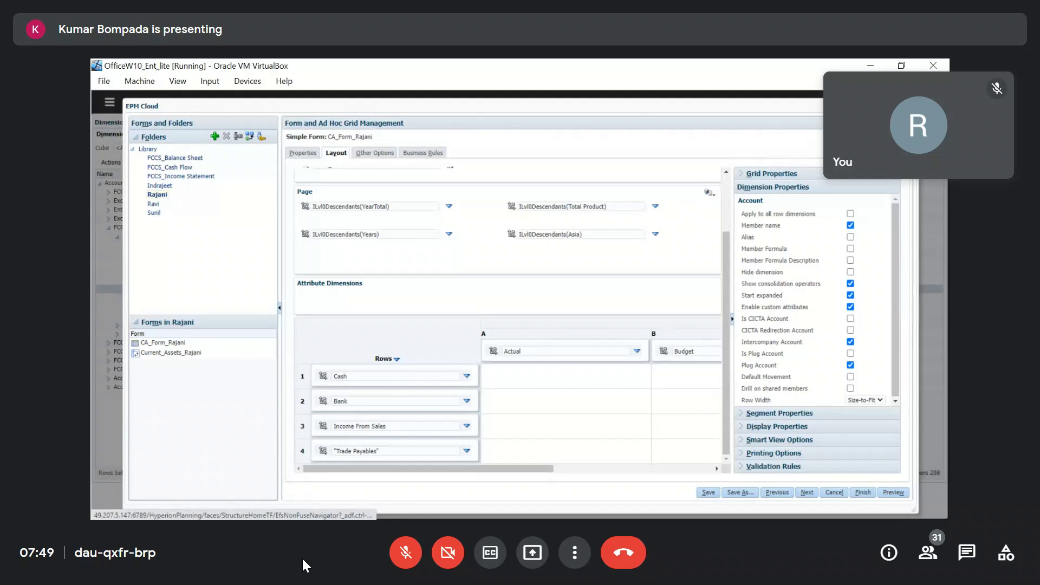
pyautogui.click(912, 106)
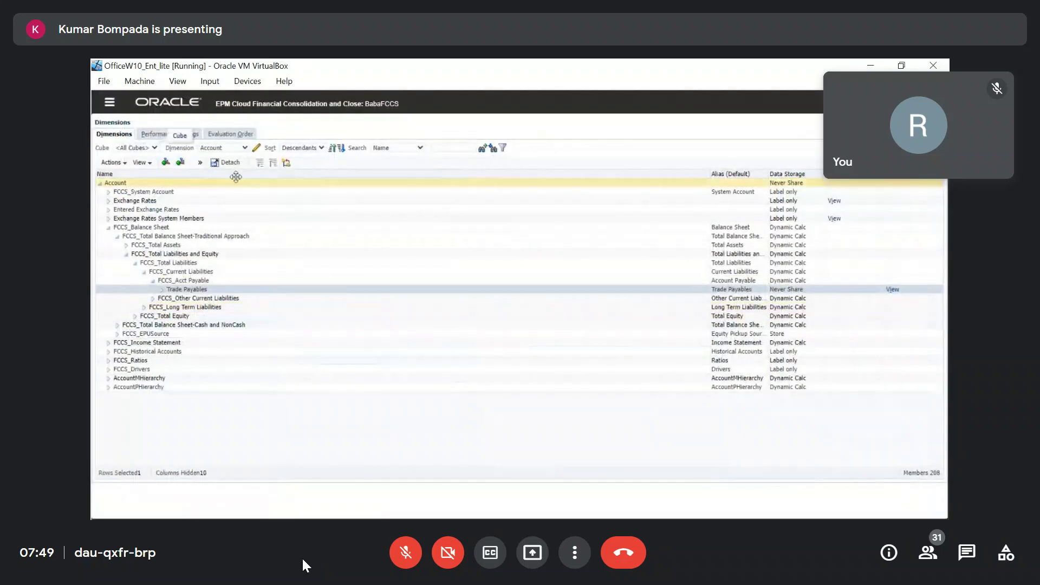
# Inspect Trade Payables' Plug Account attribute values, then cancel without changes.
pyautogui.click(199, 162)
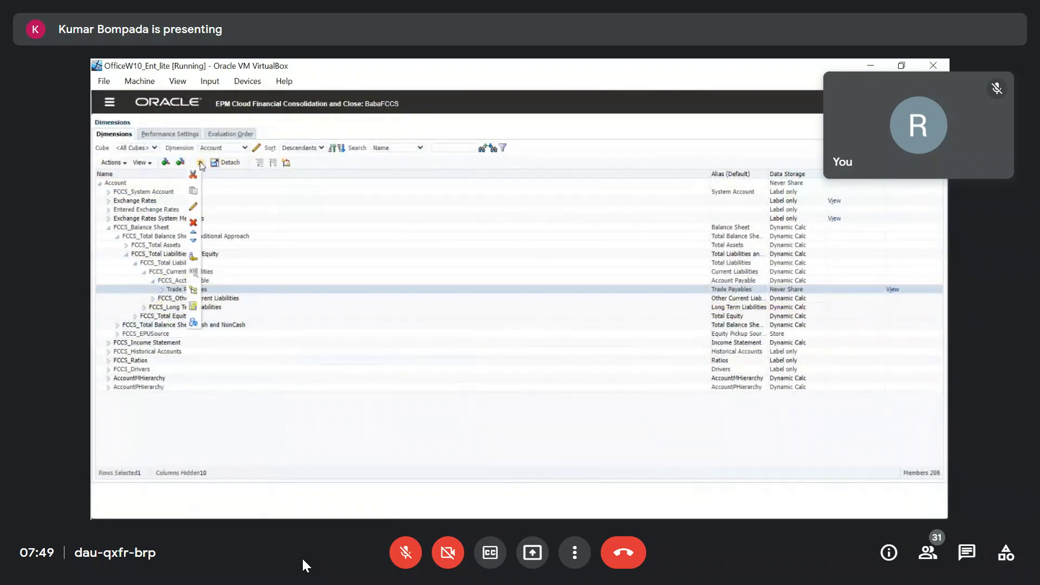
pyautogui.click(192, 208)
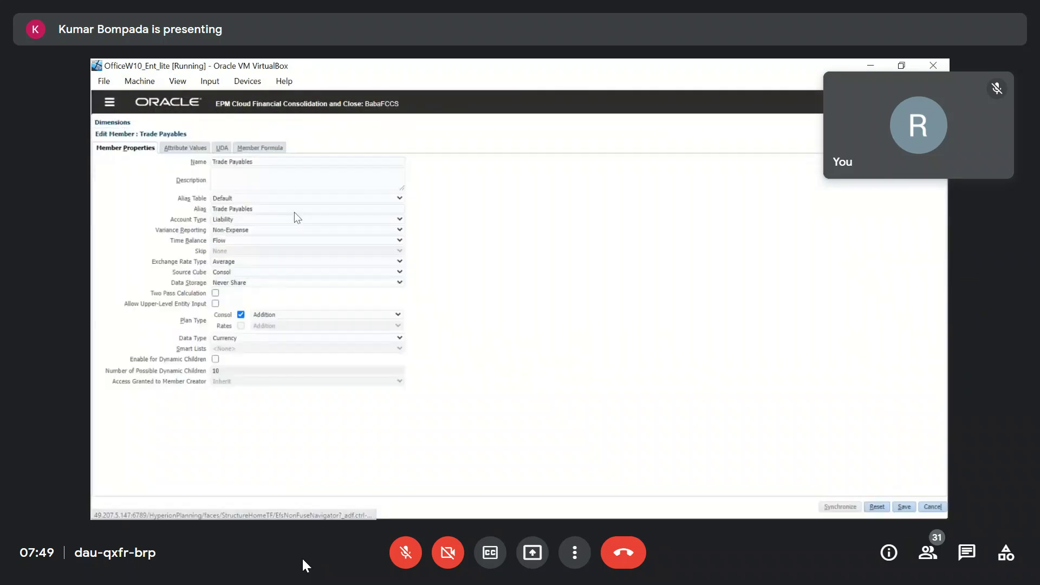
pyautogui.click(187, 153)
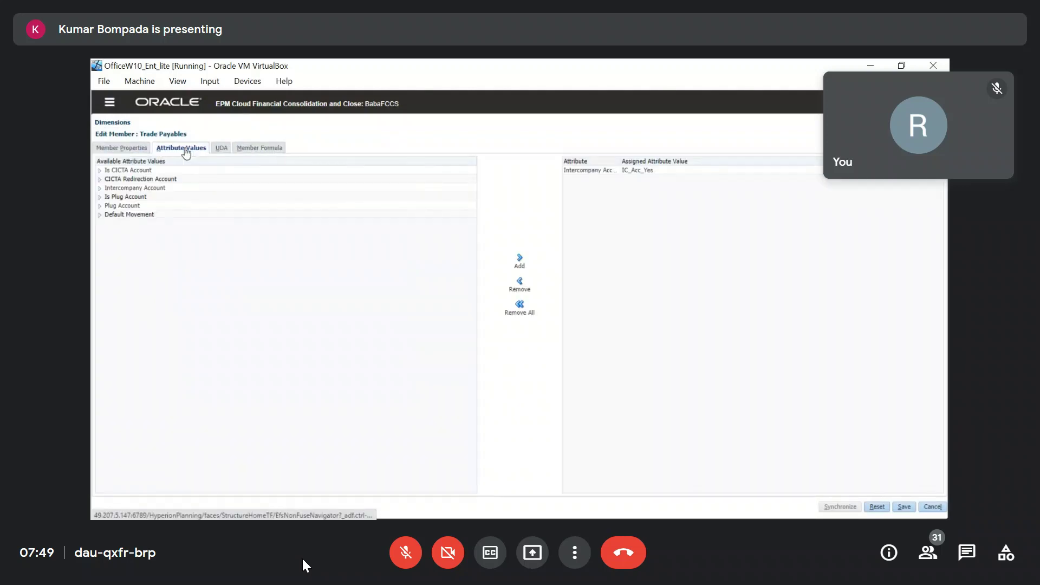
pyautogui.click(100, 206)
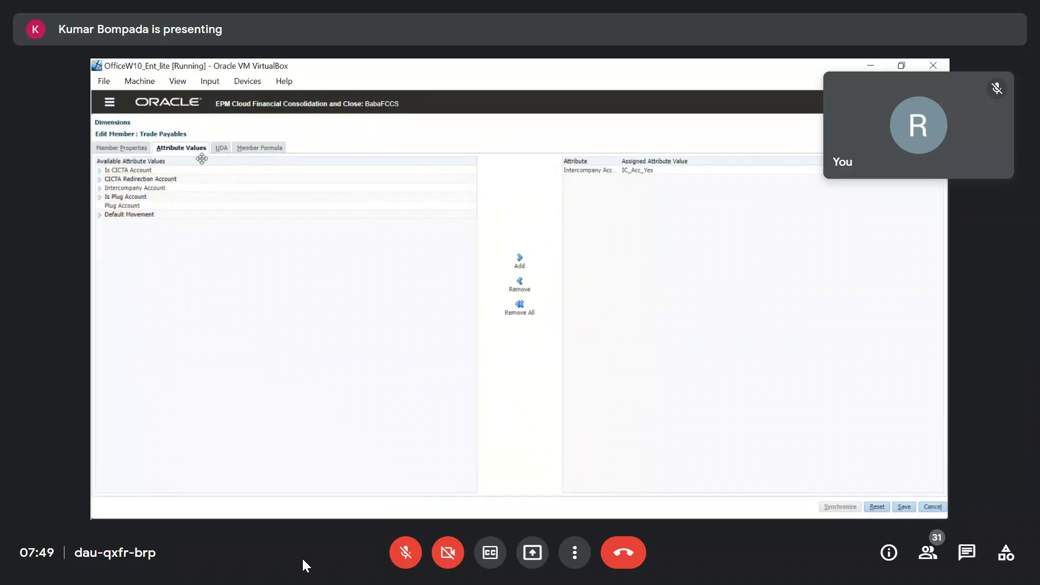
pyautogui.click(934, 509)
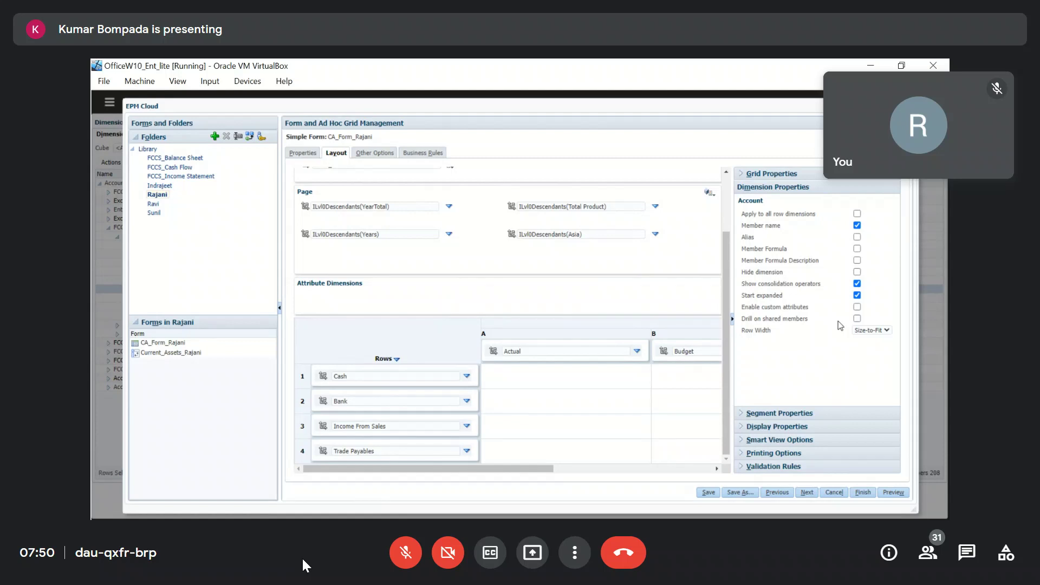
# Mark row 1 (Cash) as read-only in its segment properties.
pyautogui.moveTo(741, 319); pyautogui.dragTo(822, 325)
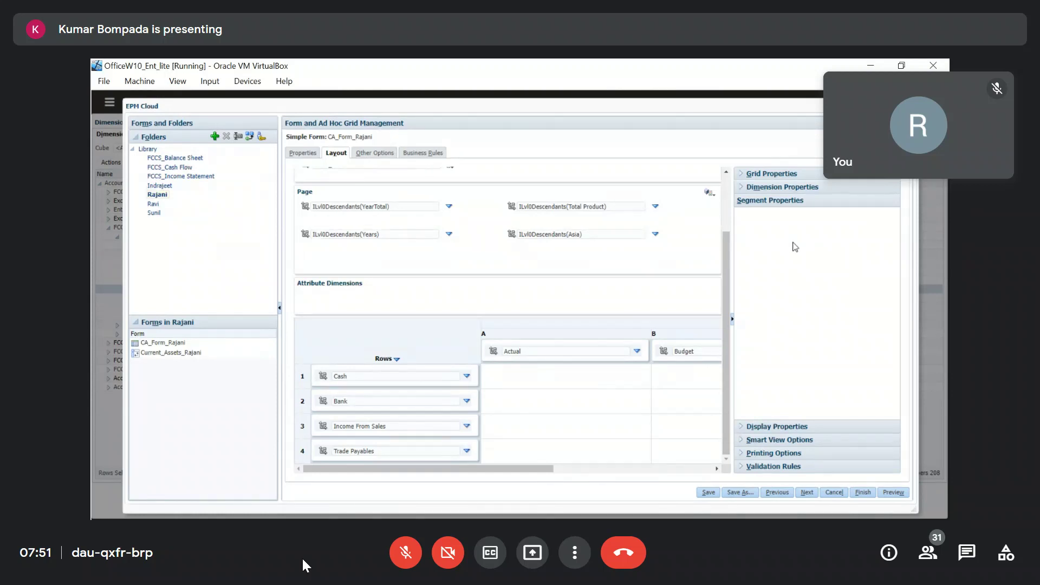
pyautogui.click(486, 335)
pyautogui.click(299, 378)
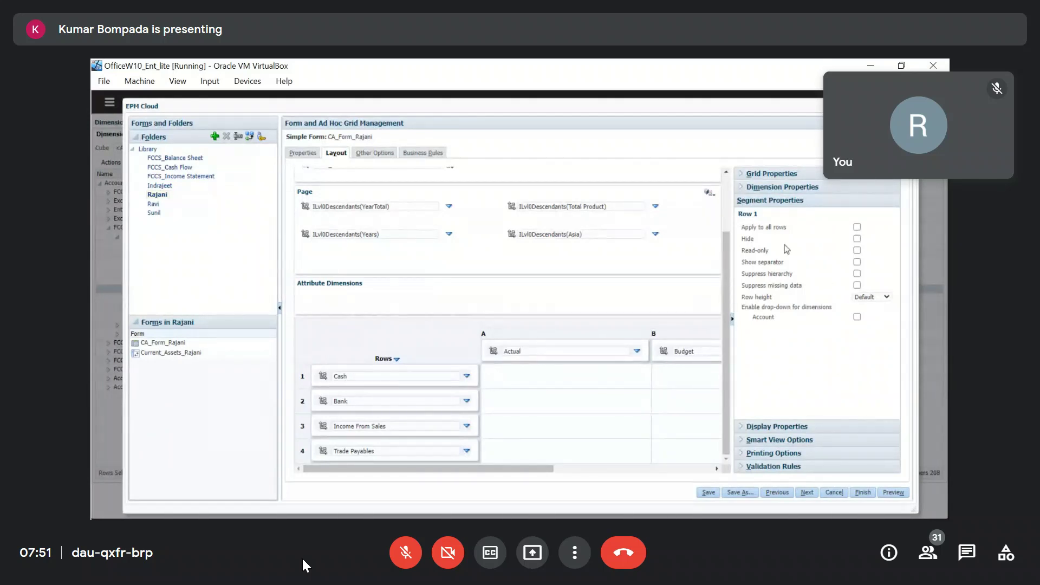
pyautogui.click(369, 378)
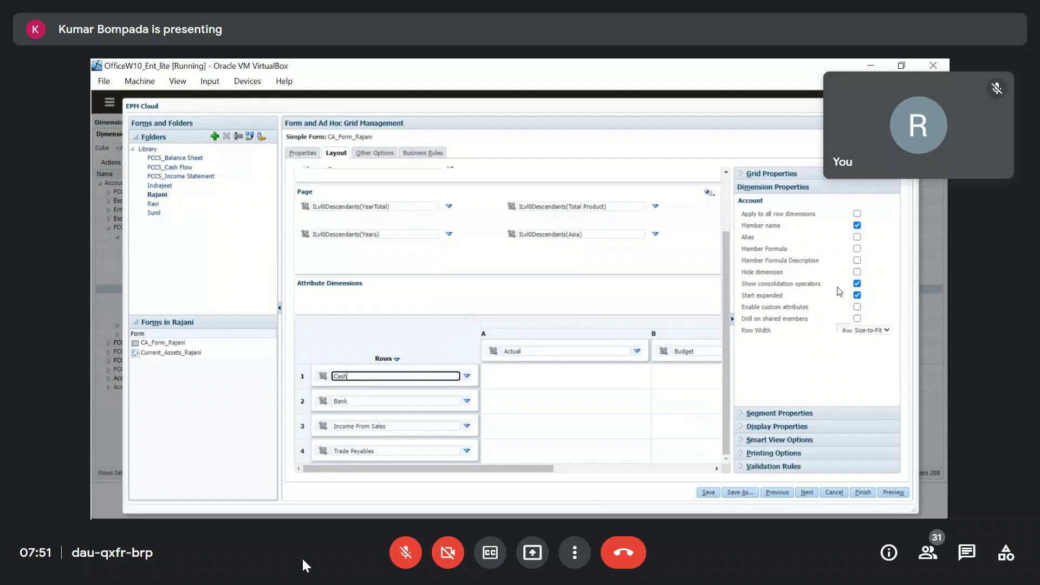
pyautogui.click(303, 375)
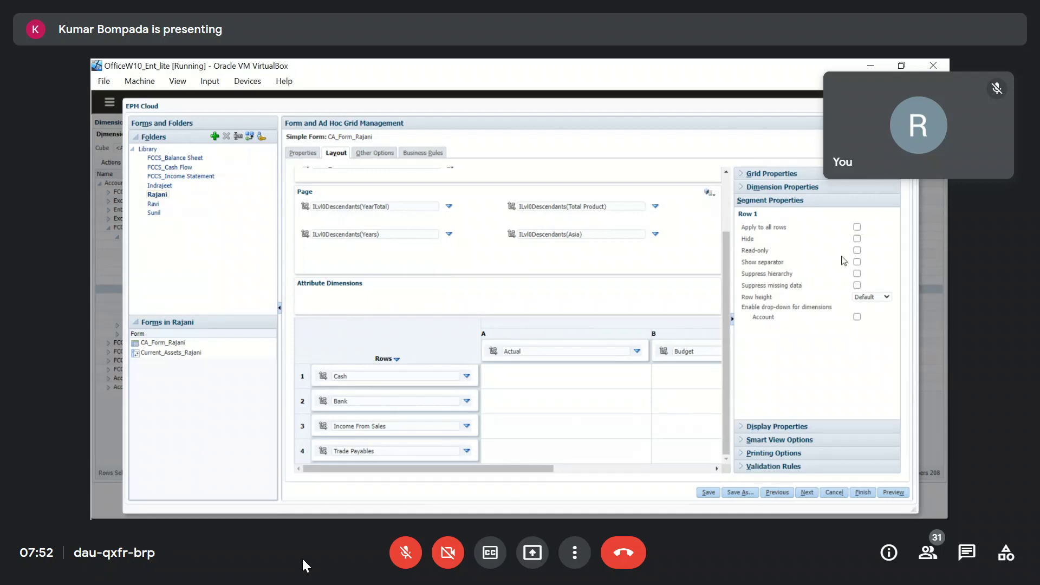
pyautogui.click(857, 251)
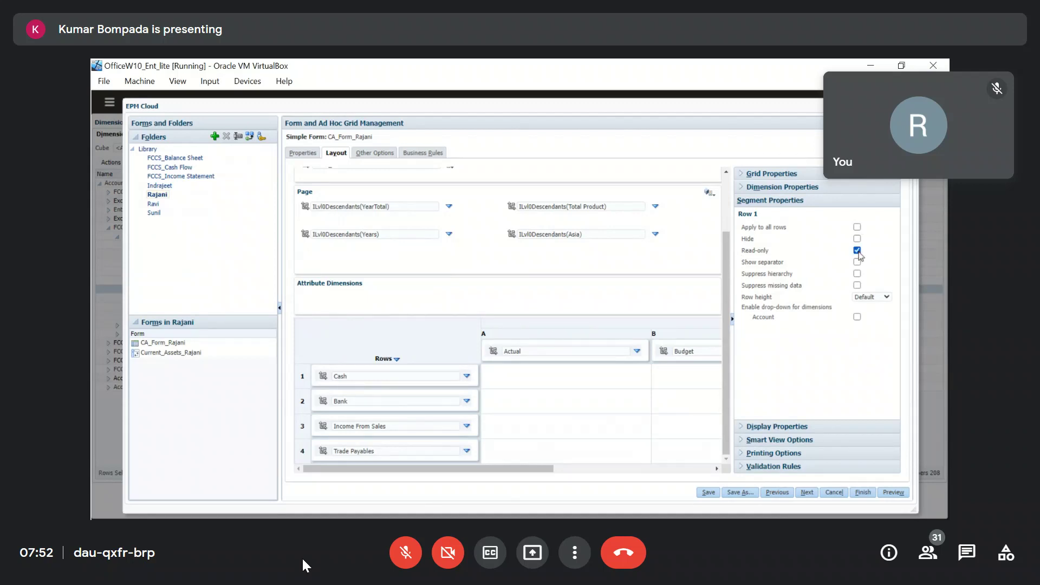
# Save CA_Form_Rajani and preview it with the read-only Cash row.
pyautogui.click(706, 493)
pyautogui.click(590, 227)
pyautogui.click(893, 493)
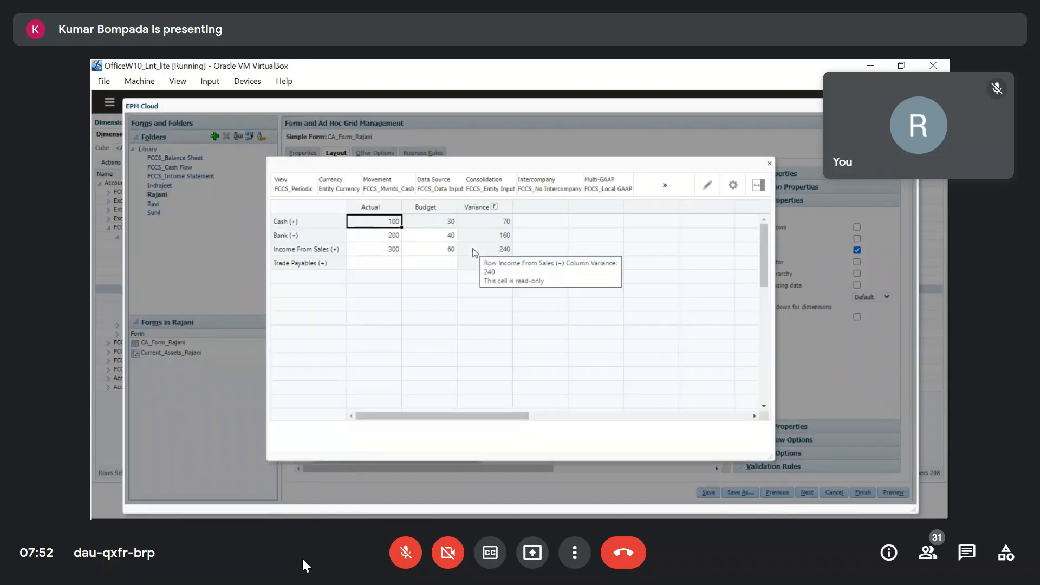
# Try editing the read-only Cash row in preview, then close the preview.
pyautogui.click(323, 223)
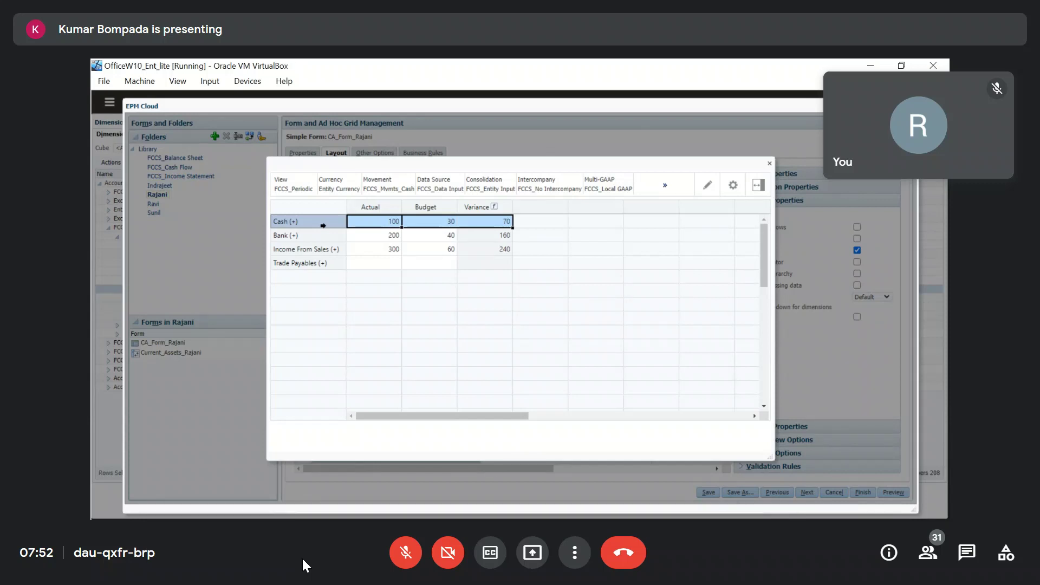
pyautogui.click(770, 163)
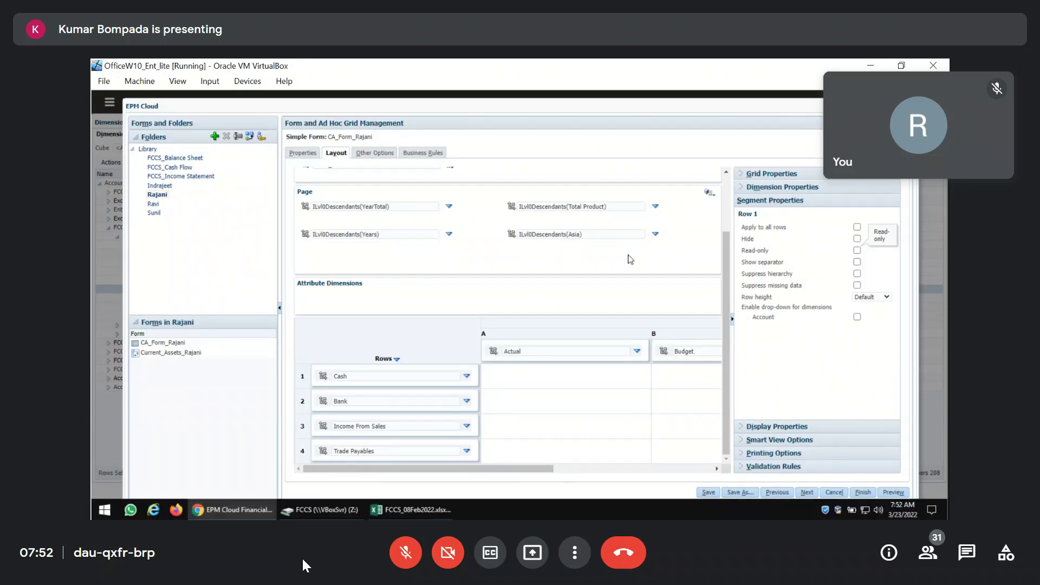
# Consult the Excel notes, turn off row 3's separator, and select row 4's Trade Payables entry.
pyautogui.hotkey('alt', 'Tab')
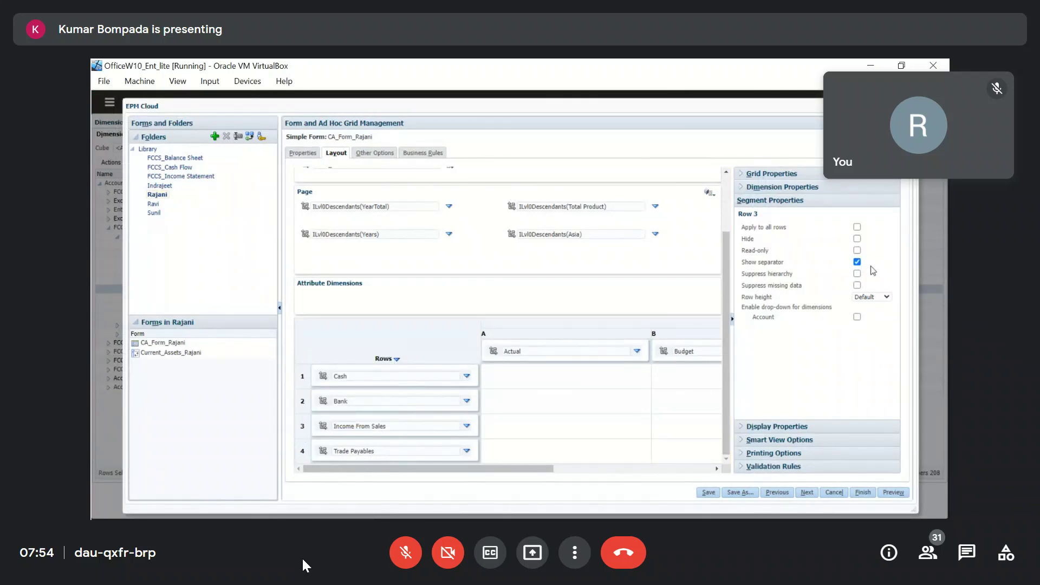
pyautogui.click(858, 262)
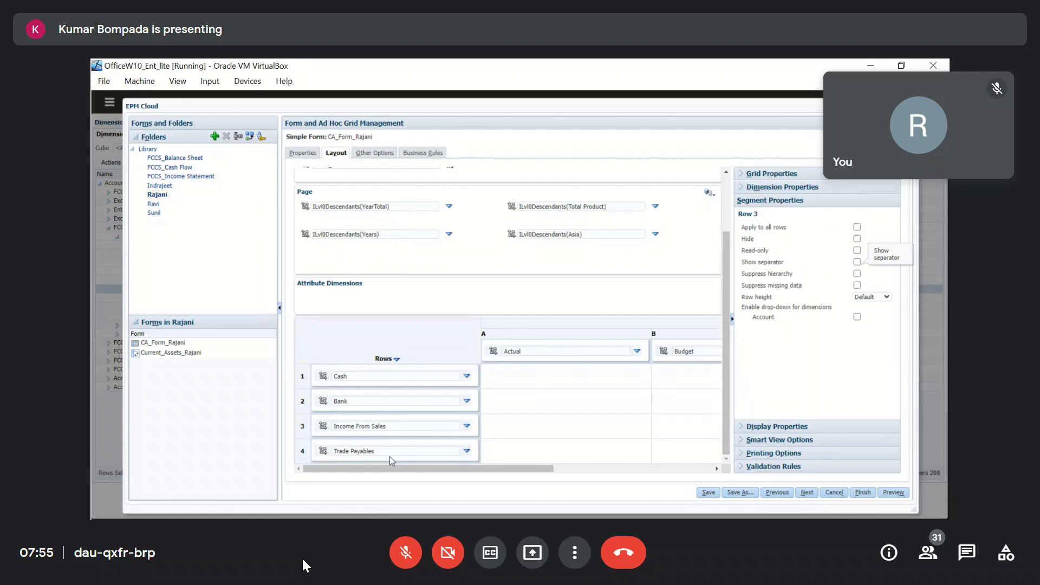
pyautogui.moveTo(390, 453); pyautogui.dragTo(290, 452)
# Replace row 4's Trade Payables member by choosing FCCS_Total Liabilities in Member Selection.
pyautogui.press('BackSpace')
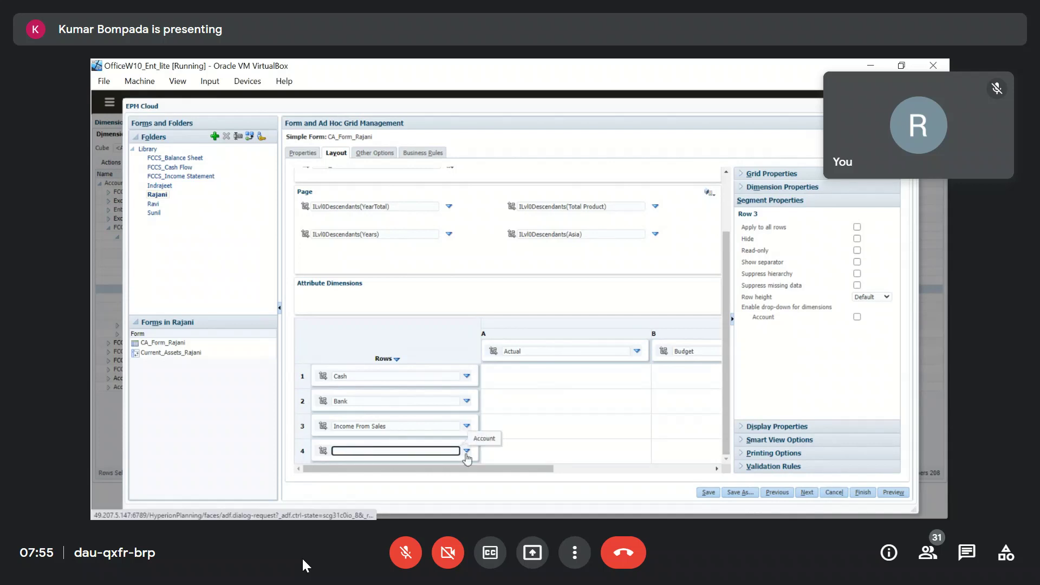
pyautogui.click(467, 452)
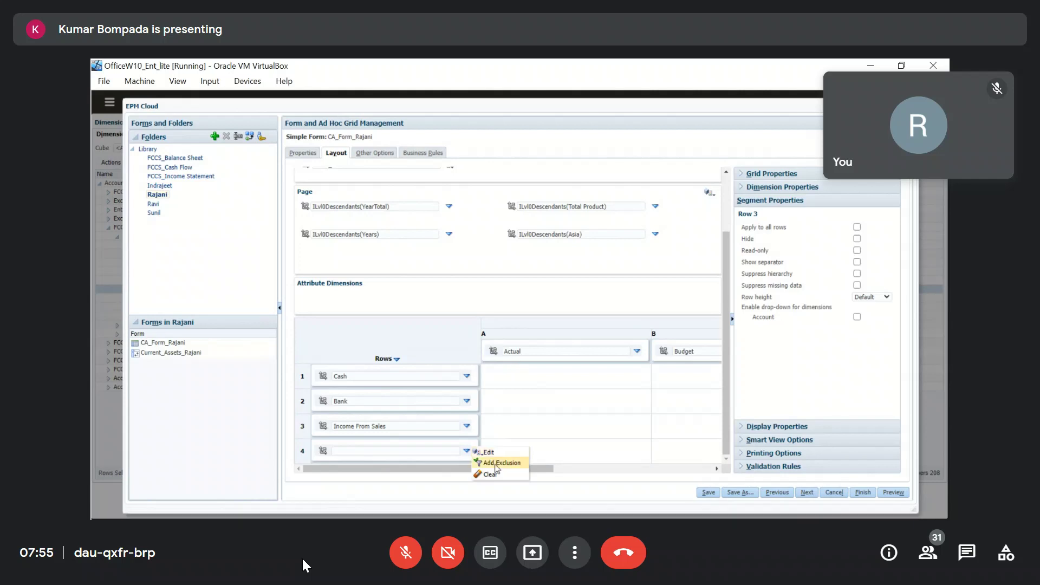
pyautogui.click(489, 453)
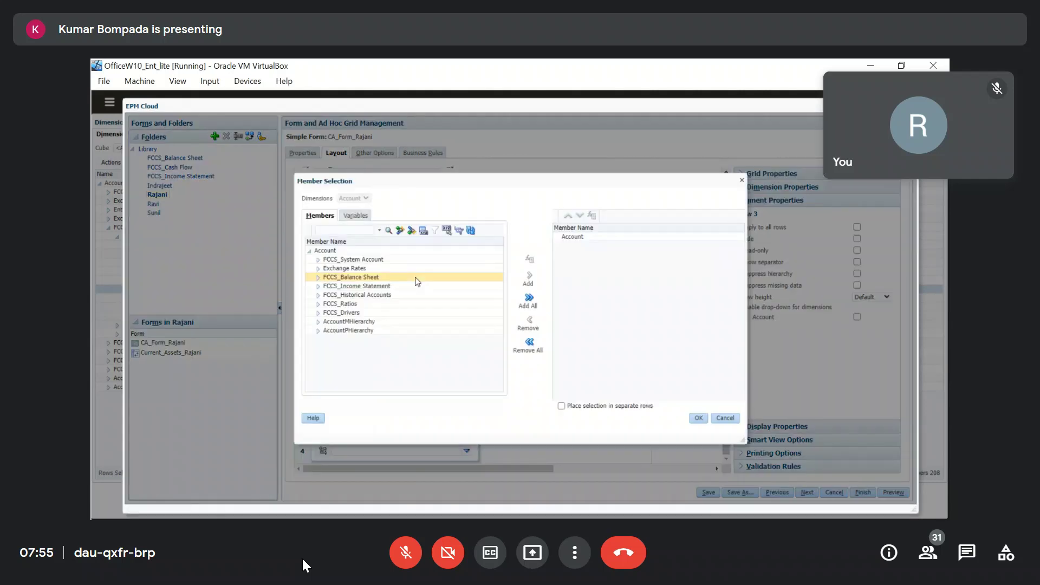
pyautogui.click(318, 276)
pyautogui.click(326, 286)
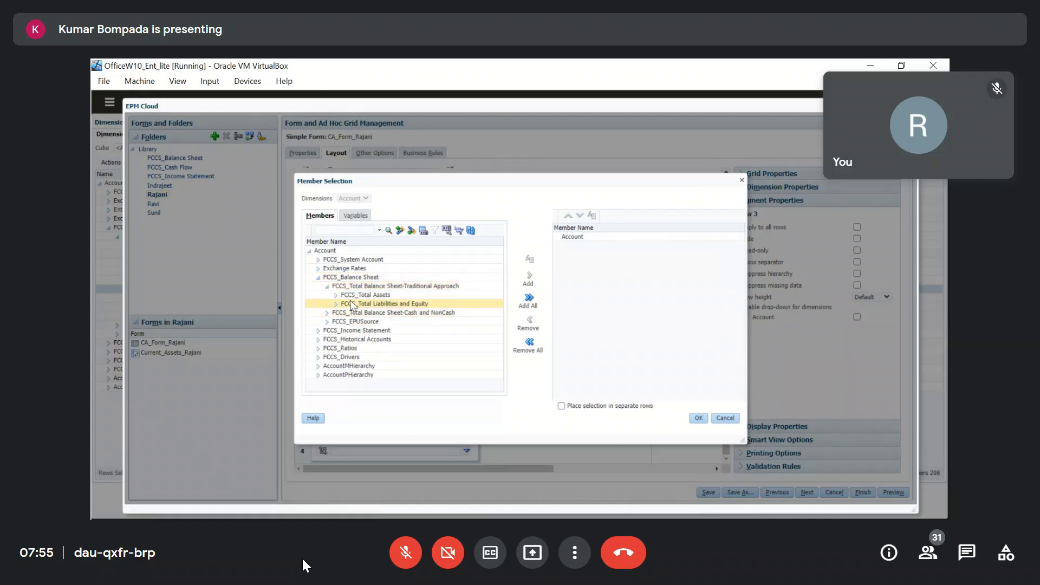
pyautogui.click(336, 304)
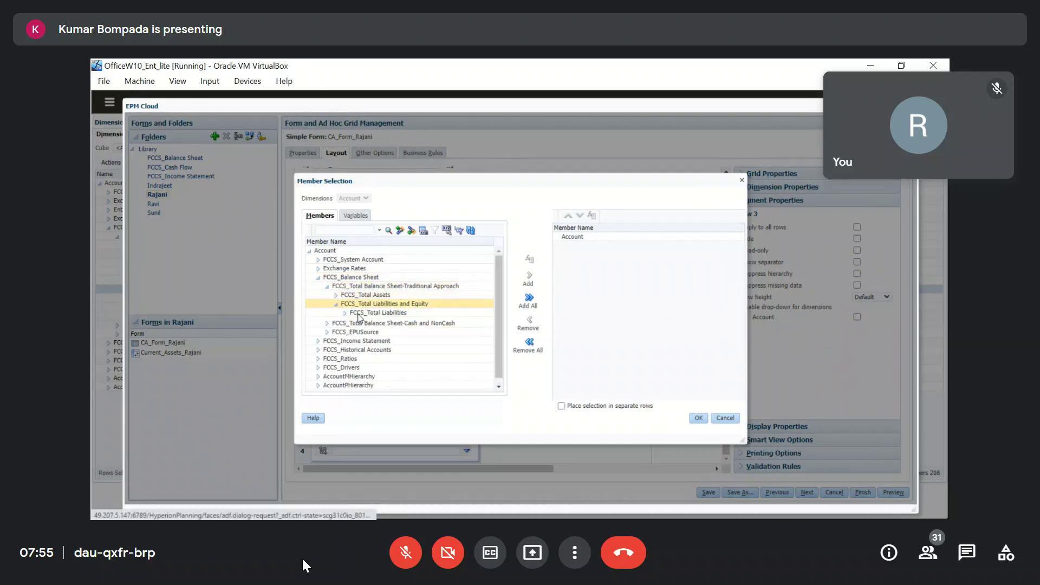
pyautogui.click(380, 312)
# Apply Descendants (inc) to FCCS_Total Liabilities, confirm, and save the form.
pyautogui.click(530, 259)
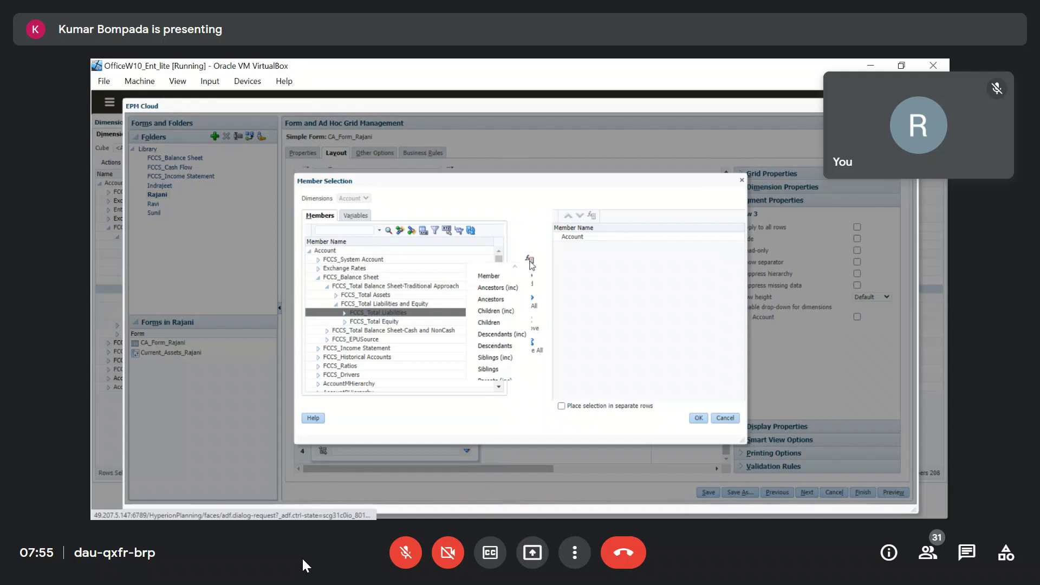
pyautogui.click(487, 335)
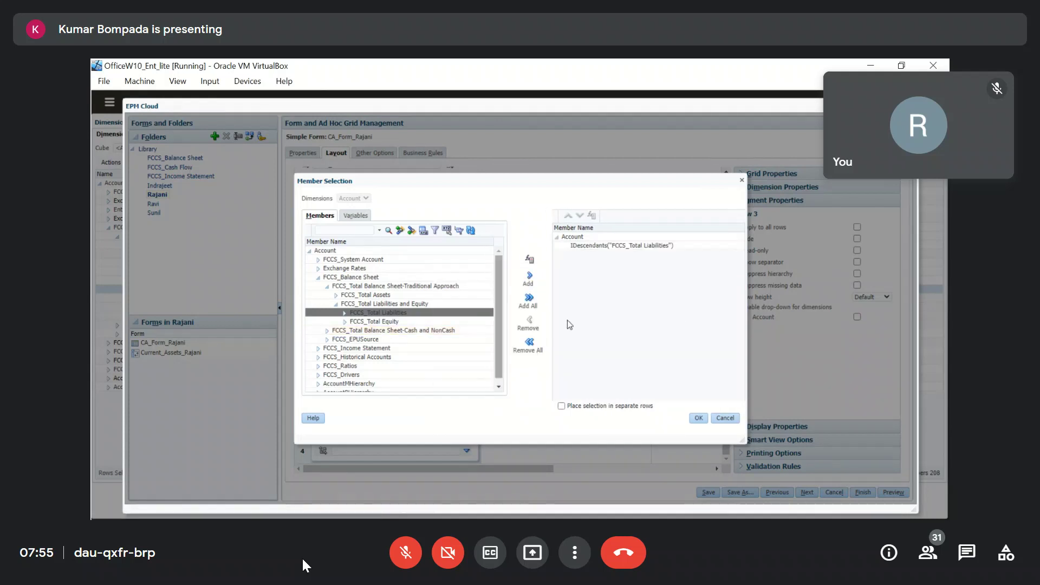
pyautogui.click(693, 418)
pyautogui.click(709, 494)
pyautogui.click(589, 224)
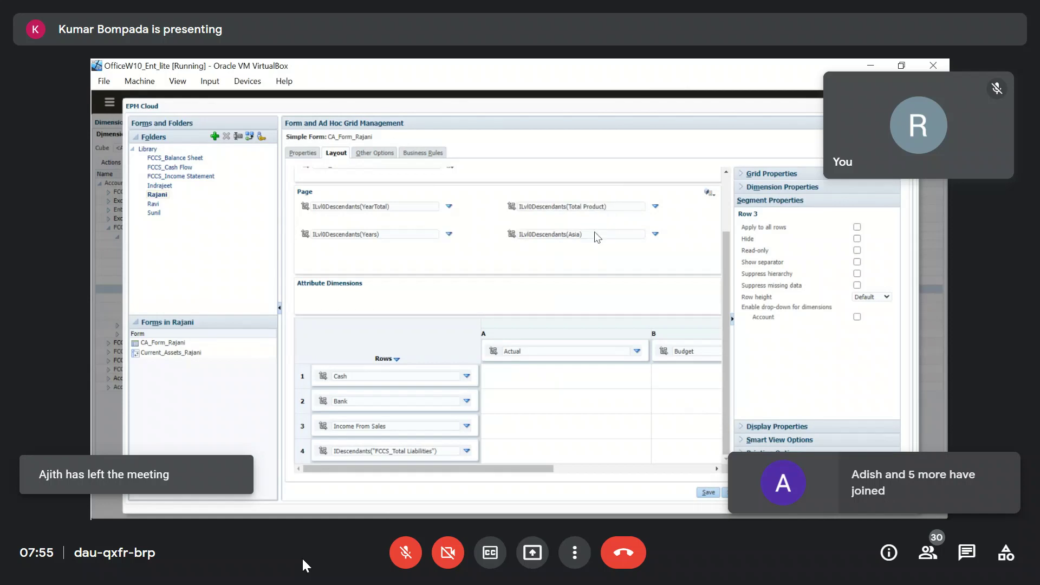
# Copy the Suppress hierarchy label and preview the form.
pyautogui.moveTo(805, 277); pyautogui.dragTo(745, 276)
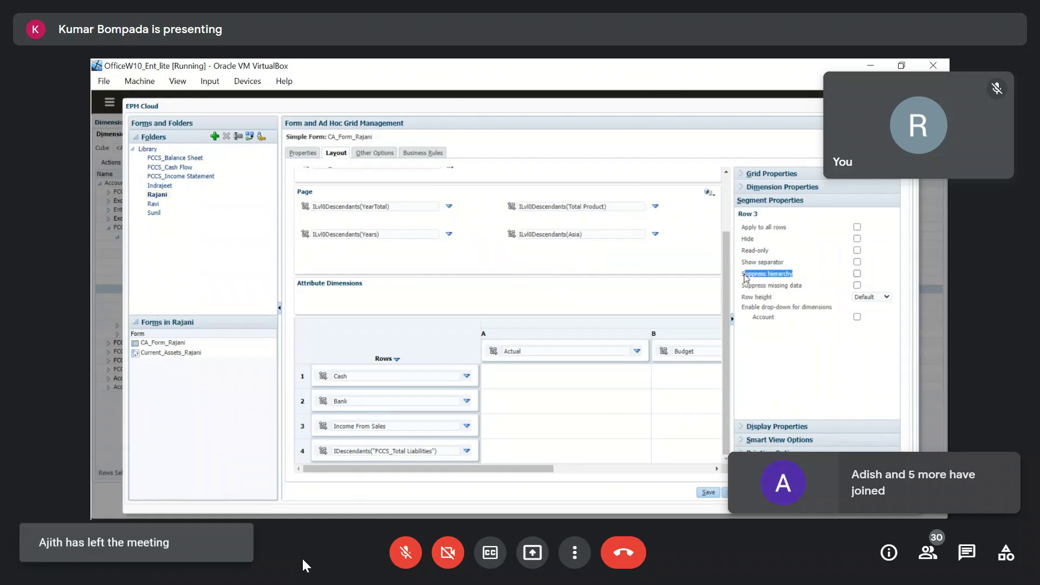
pyautogui.rightClick(762, 277)
pyautogui.click(784, 286)
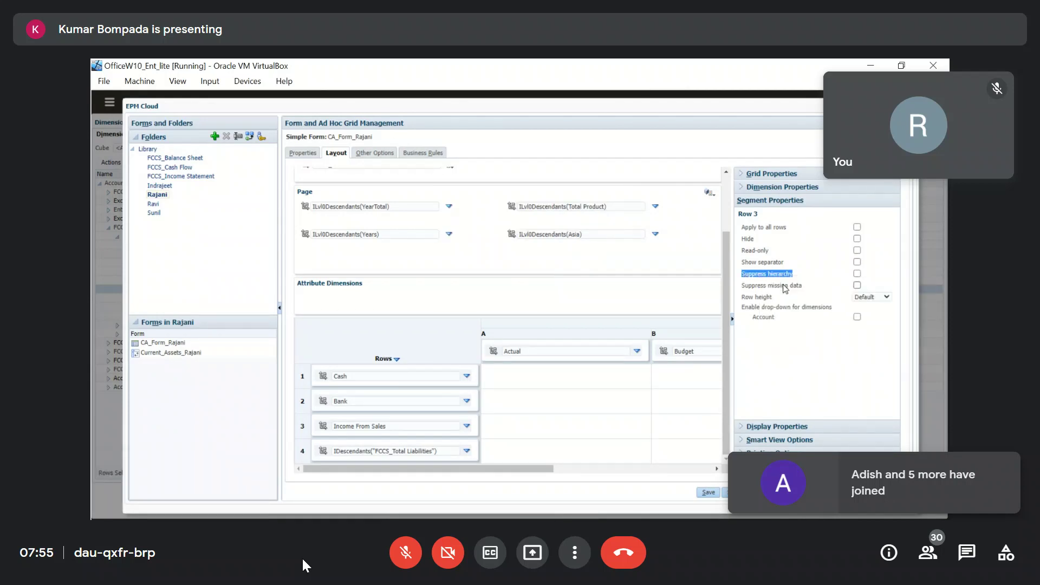
pyautogui.click(894, 493)
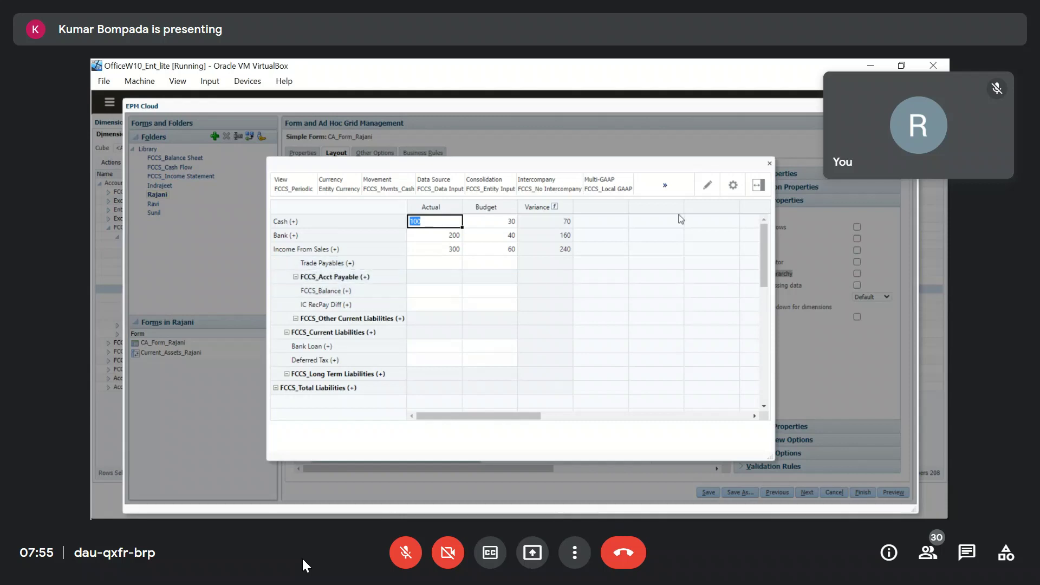
pyautogui.click(769, 163)
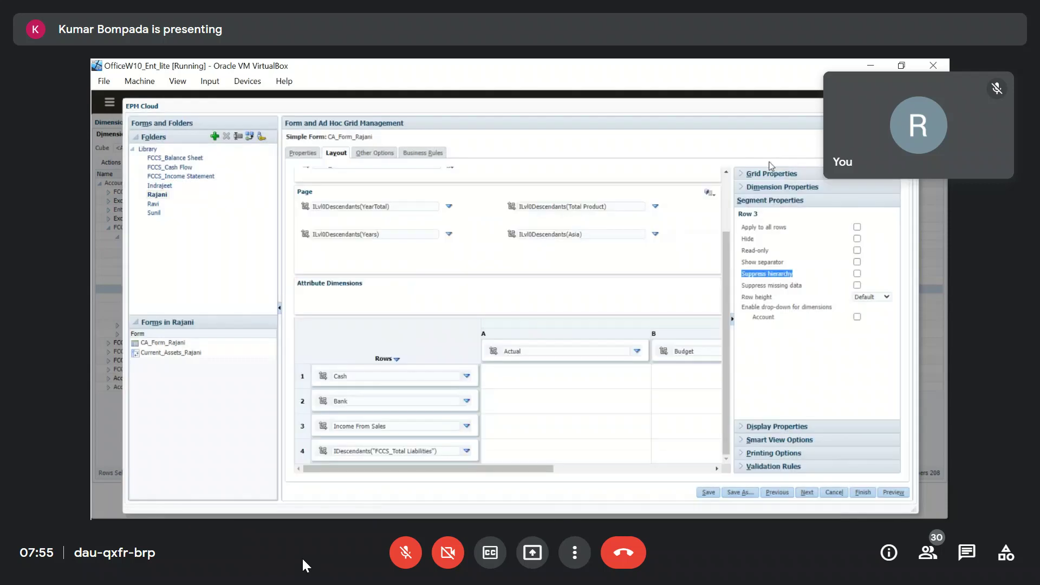
# Paste 'Suppress hierarchy' into cell A63 of the Excel notes.
pyautogui.hotkey('alt', 'Tab')
pyautogui.click(183, 404)
pyautogui.write('Suppress hierarchy')
# In C63, note that Suppress hierarchy removes parent-child indentation so all members look similar.
pyautogui.click(320, 402)
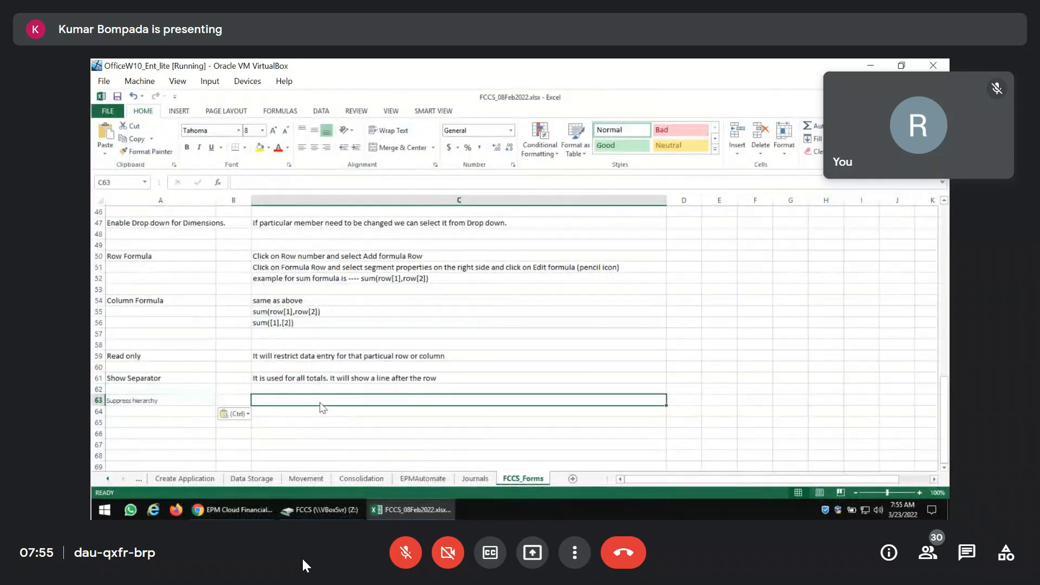
pyautogui.write('It wil')
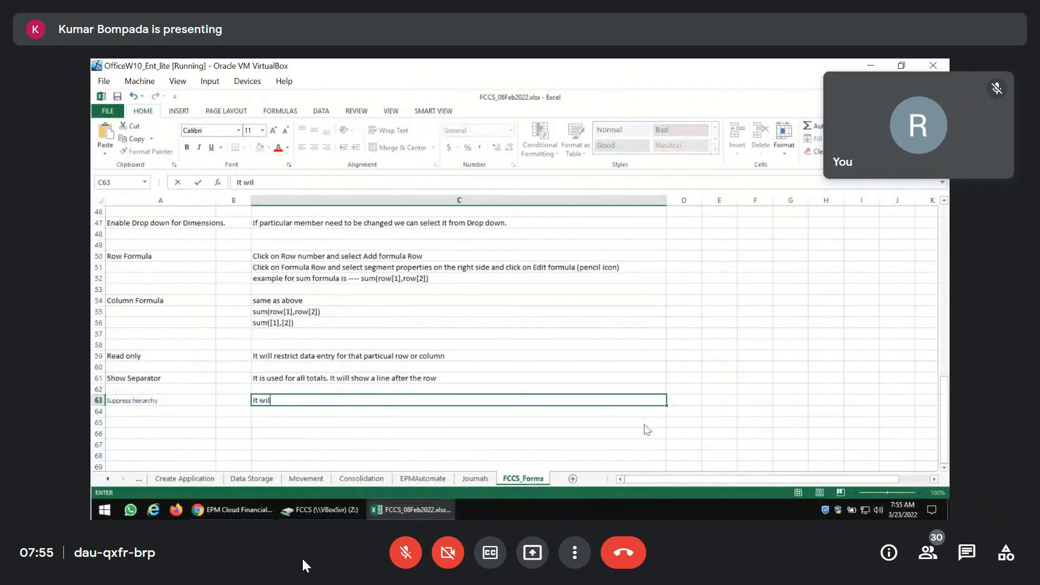
pyautogui.write('l suppress the parent and c')
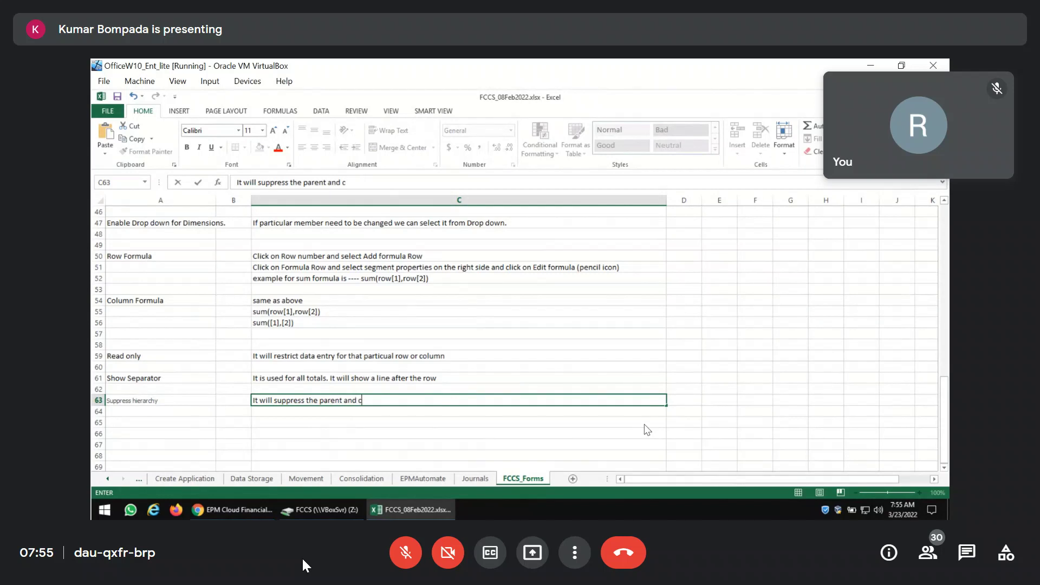
pyautogui.write('hild ')
pyautogui.write('nndentation')
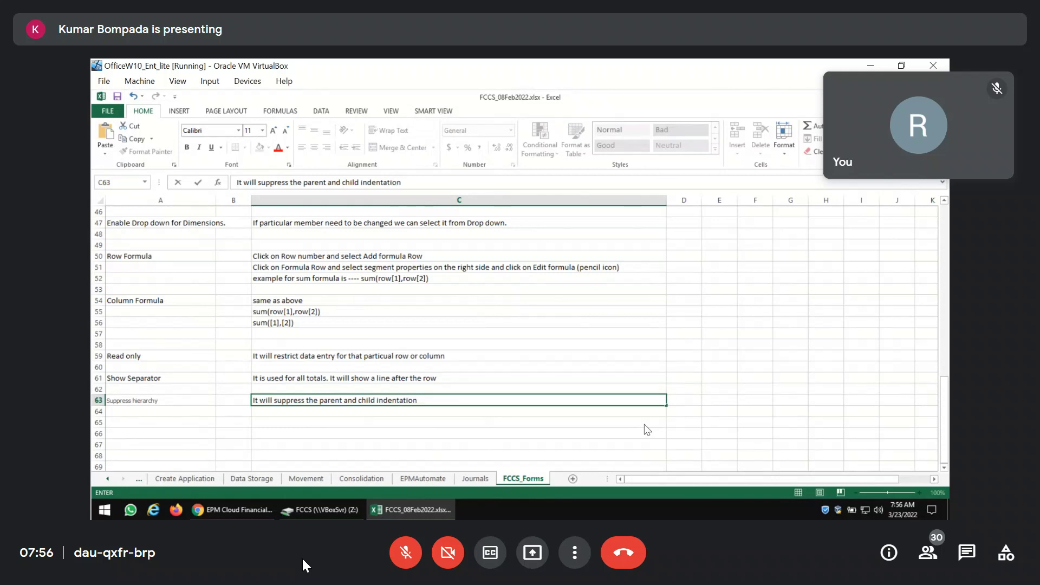
pyautogui.write('. And all members ')
pyautogui.write('il')
pyautogui.press('BackSpace')
pyautogui.press('BackSpace')
pyautogui.write('will l')
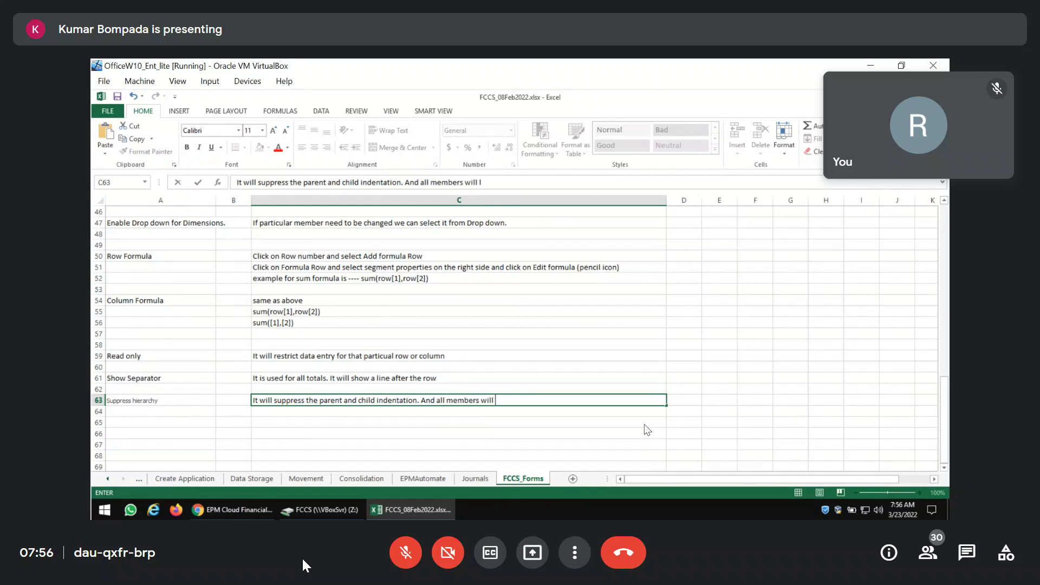
pyautogui.write('ook similar')
pyautogui.press('Return')
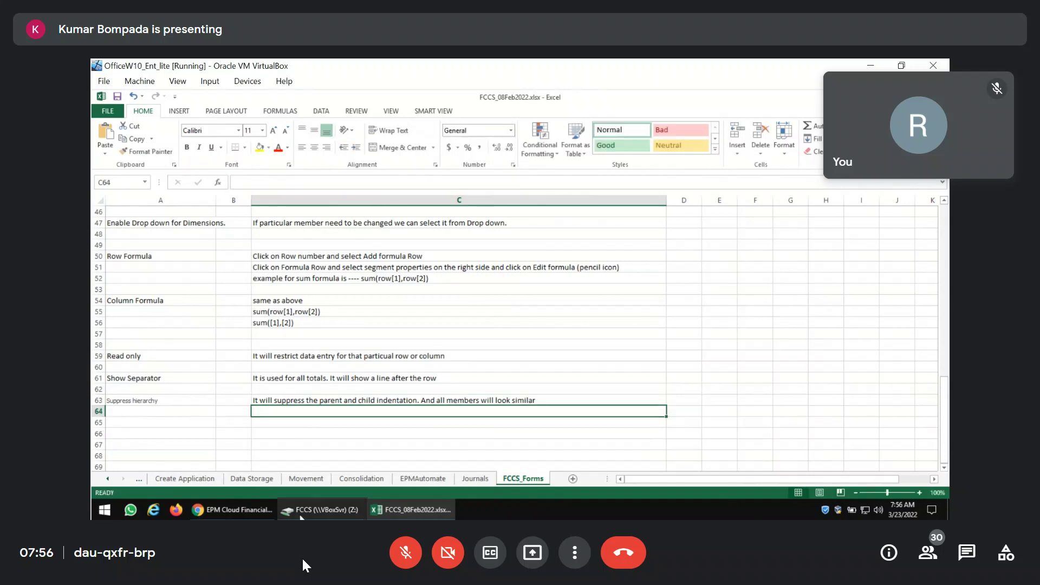
pyautogui.click(233, 510)
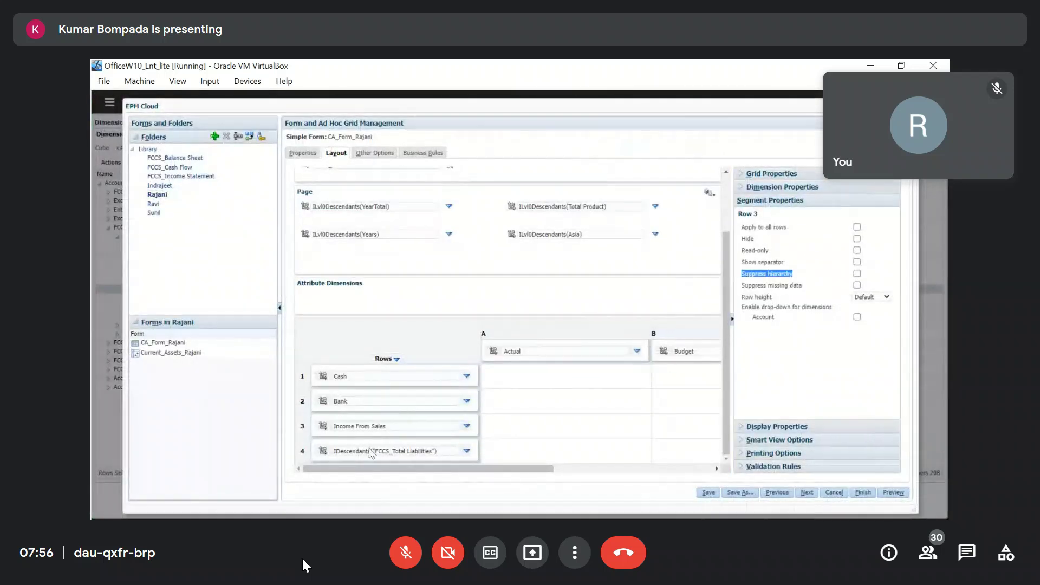
# Turn on Suppress hierarchy for row 4, save, and preview the non-indented liabilities members.
pyautogui.click(442, 455)
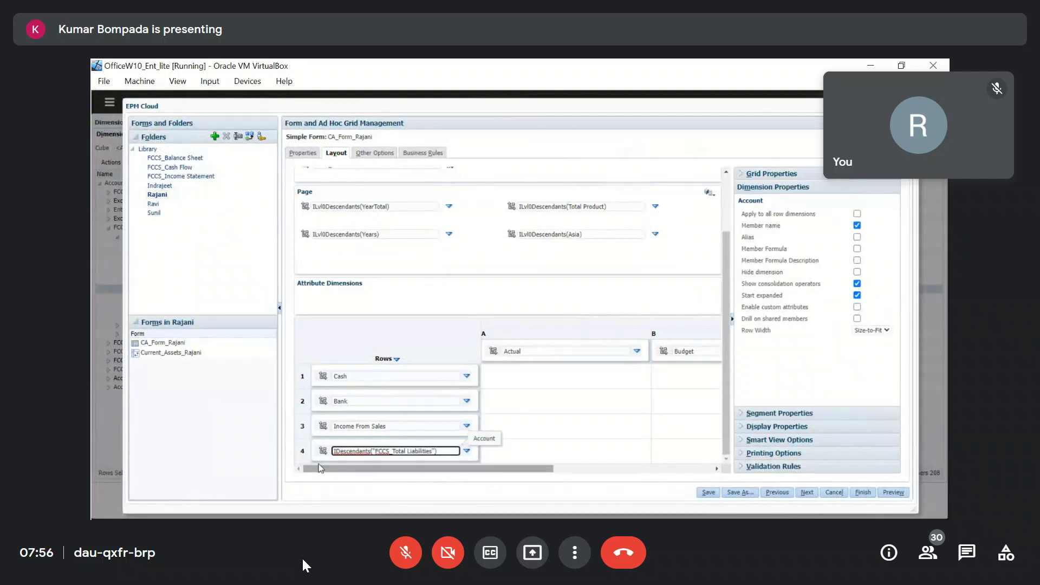
pyautogui.click(304, 454)
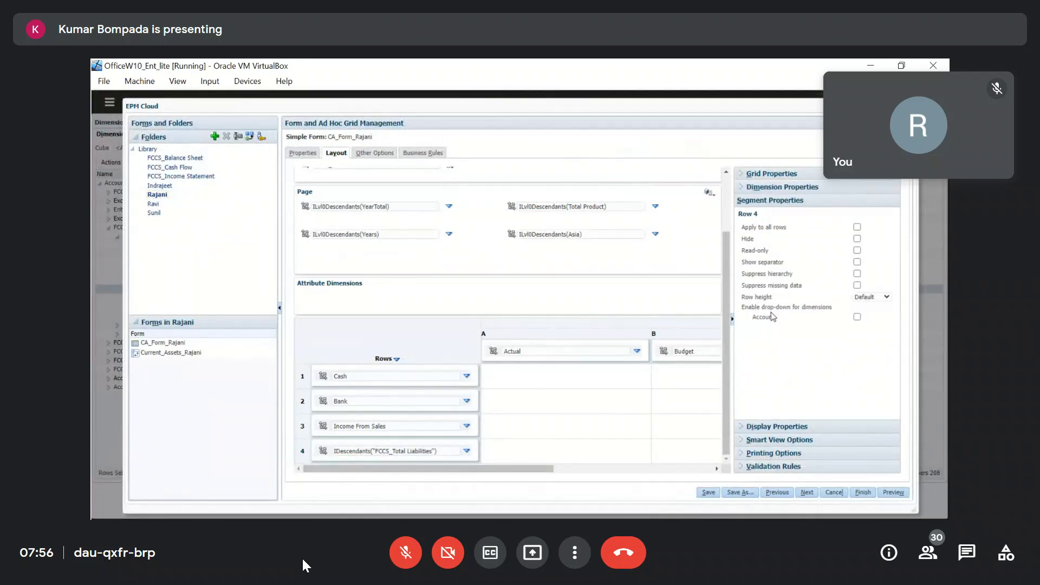
pyautogui.click(857, 274)
pyautogui.click(708, 492)
pyautogui.click(595, 227)
pyautogui.click(894, 492)
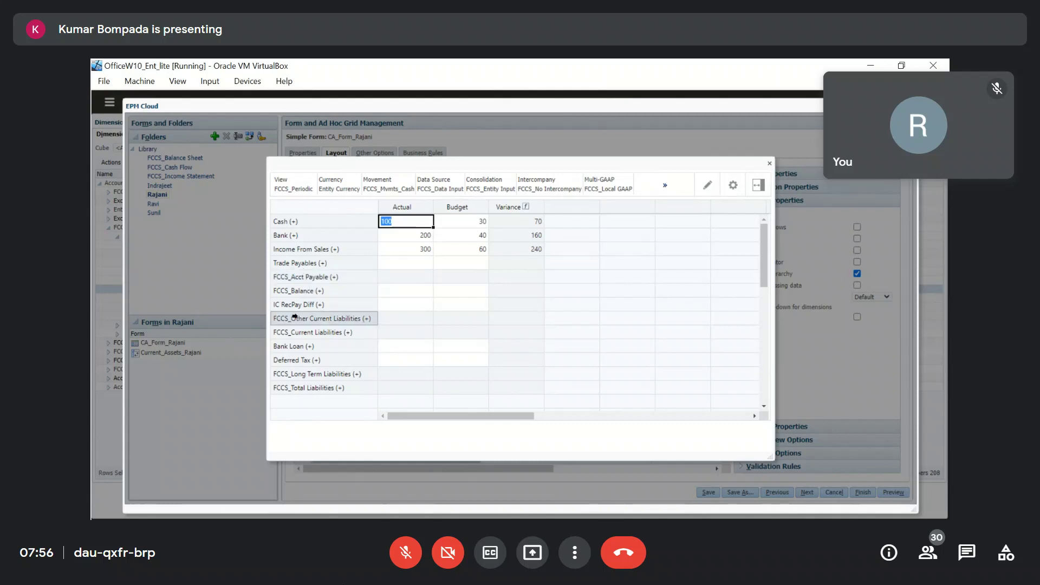
pyautogui.hotkey('alt', 'Tab')
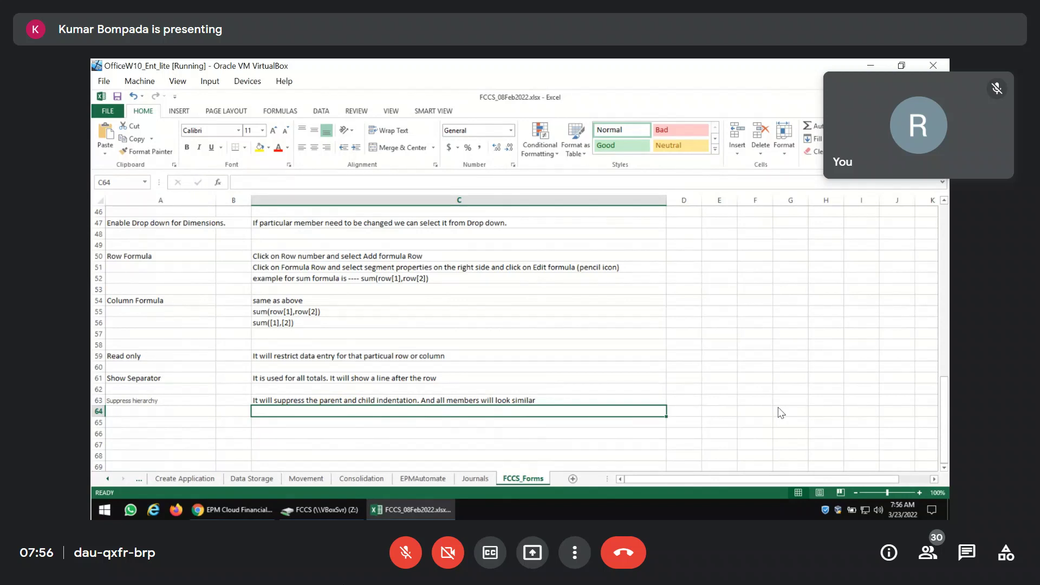
# Return to the EPM Cloud window and close the leftover form preview.
pyautogui.click(240, 519)
pyautogui.click(246, 392)
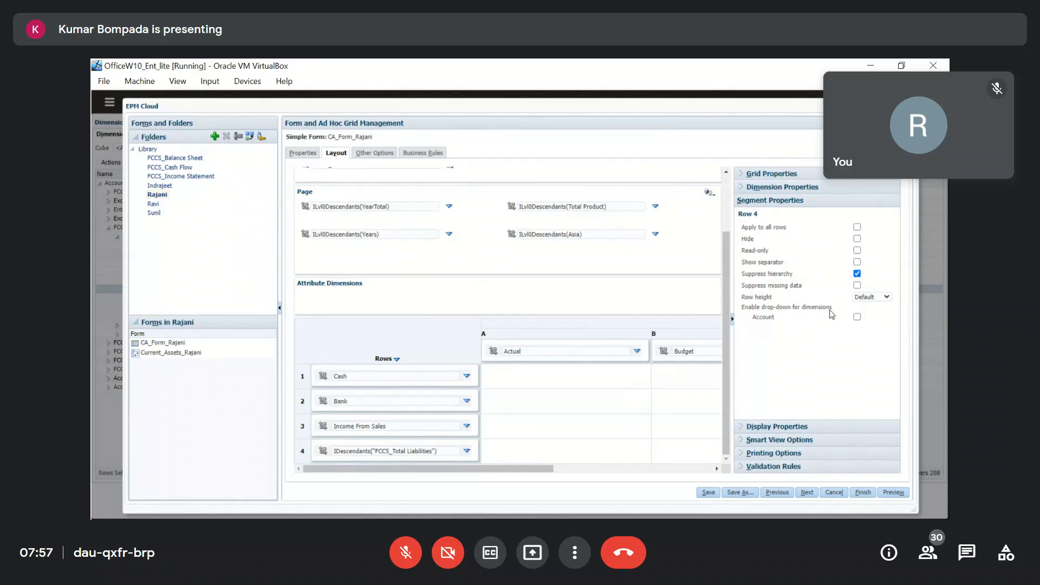
# Enable the Account drop-down on row 4, save the form, and preview it.
pyautogui.click(857, 317)
pyautogui.click(708, 493)
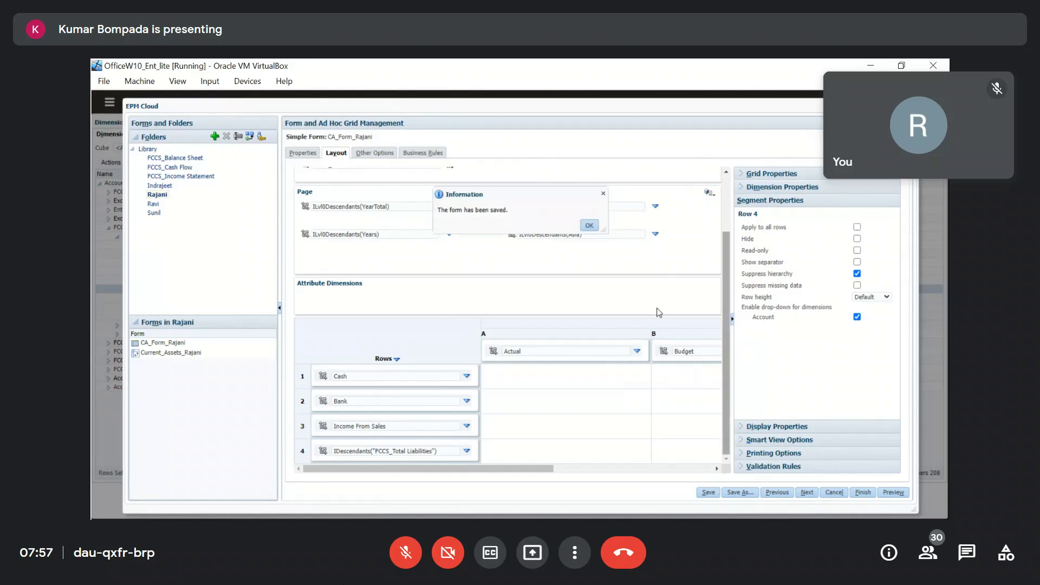
pyautogui.click(592, 228)
pyautogui.click(894, 491)
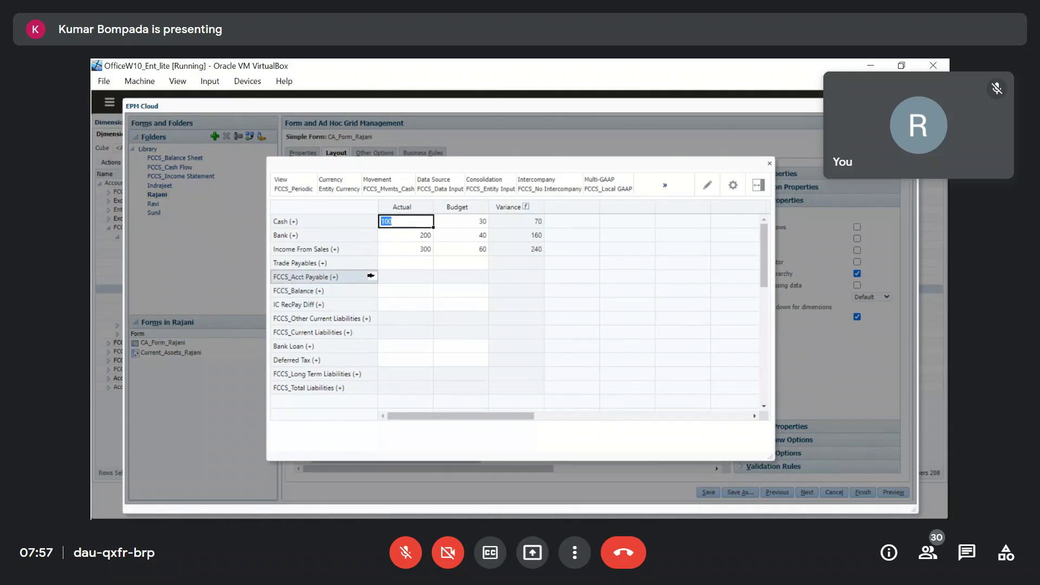
# Test the row-header member drop-downs on the Acct Payable and Trade Payables rows.
pyautogui.click(370, 275)
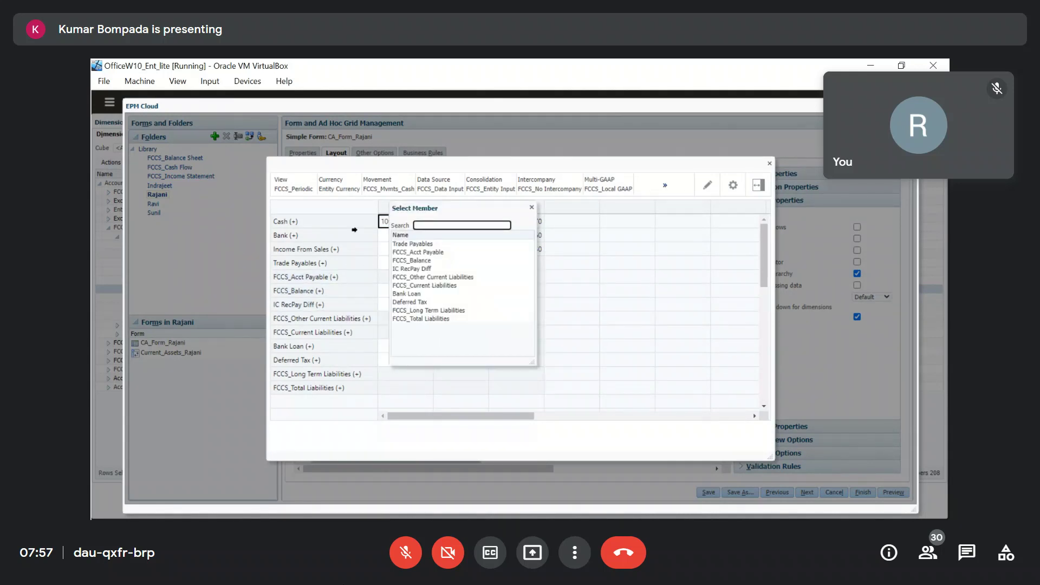
pyautogui.click(352, 224)
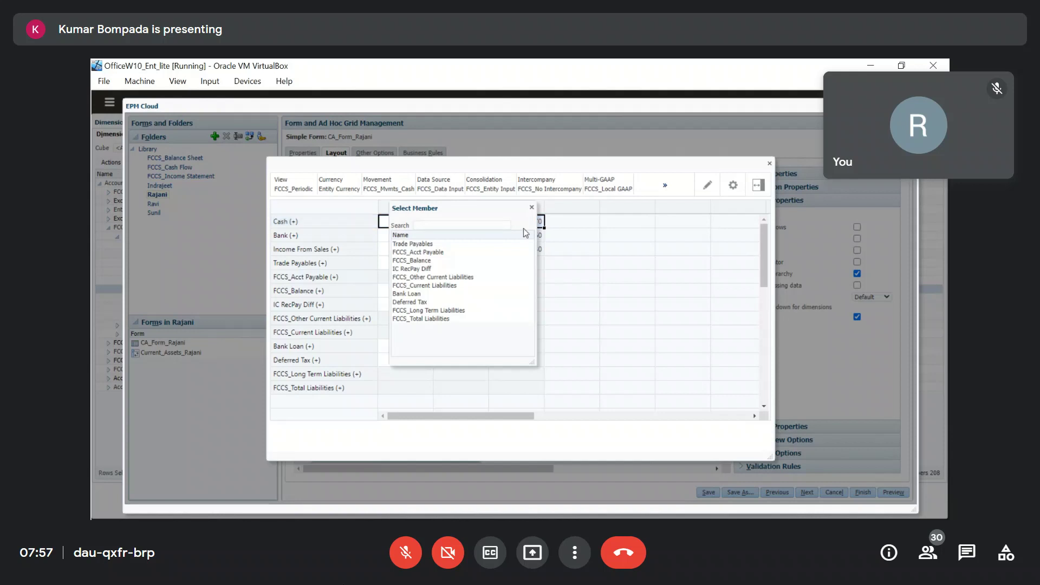
pyautogui.click(532, 207)
pyautogui.click(356, 218)
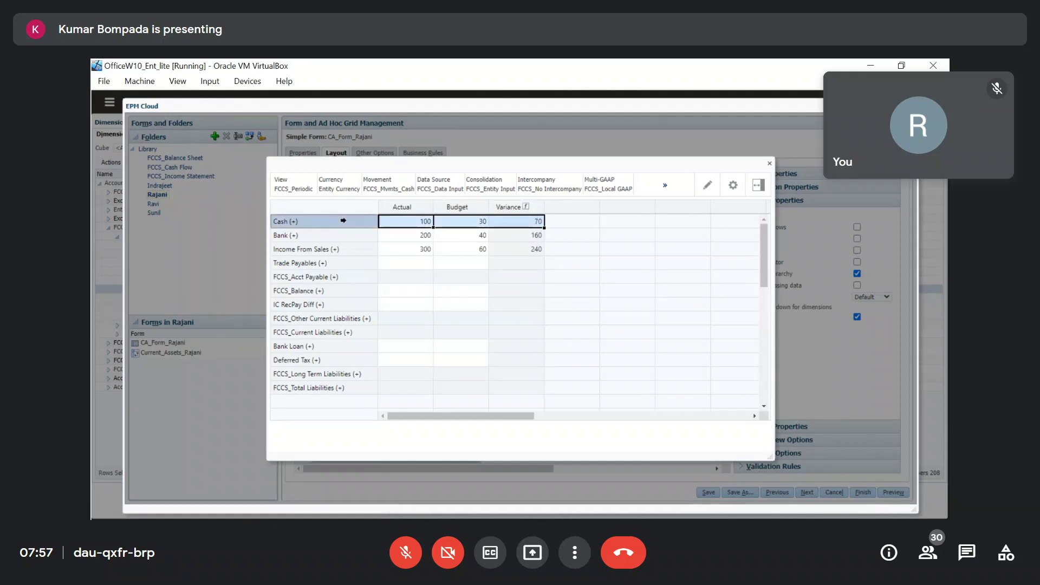
pyautogui.click(372, 263)
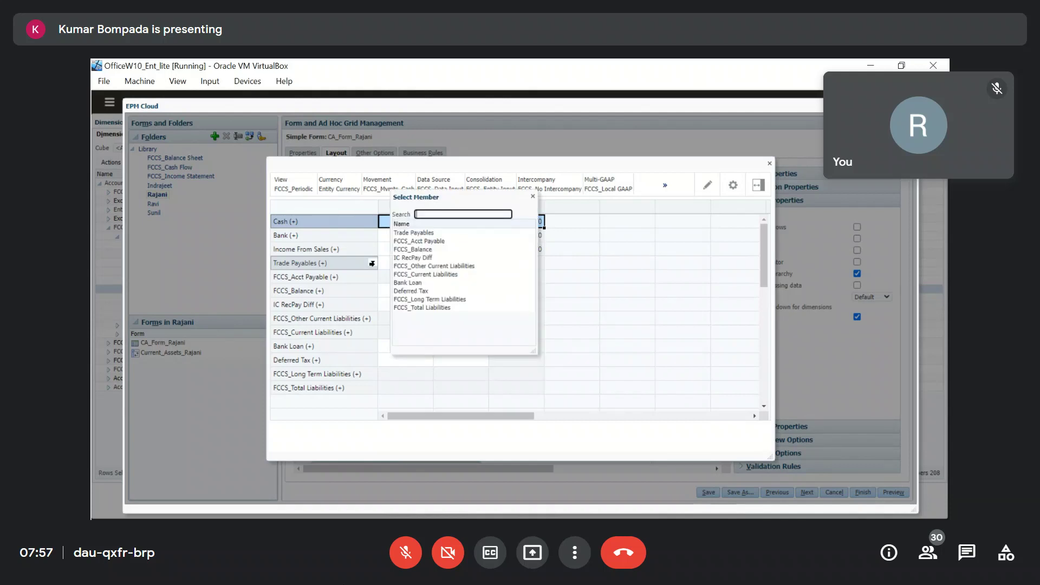
pyautogui.press('Escape')
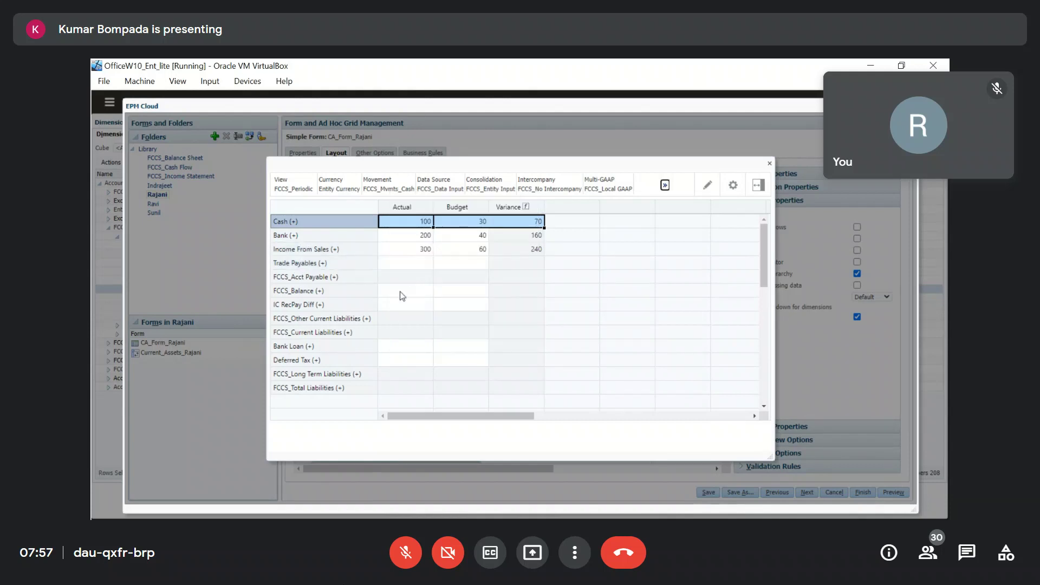
pyautogui.hotkey('alt', 'Tab')
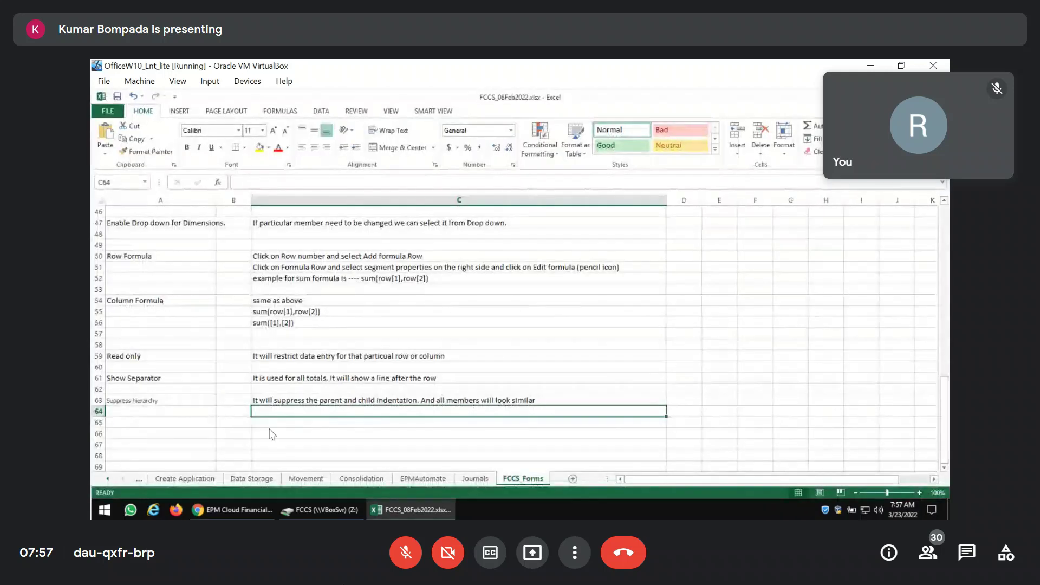
# Copy the 'Enable drop-down for dimensions' label and paste it into cell A65.
pyautogui.hotkey('alt', 'Tab')
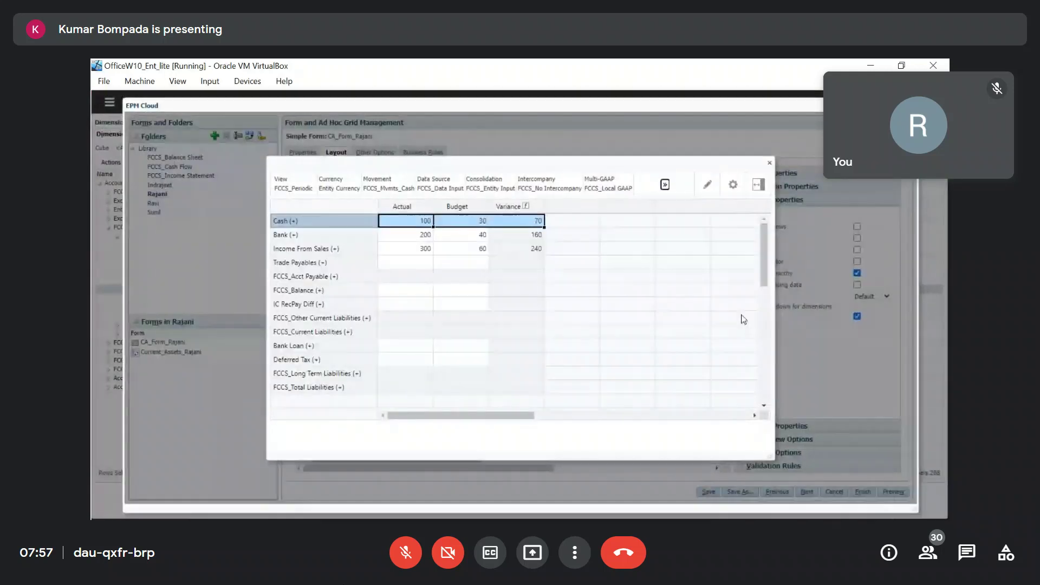
pyautogui.click(770, 163)
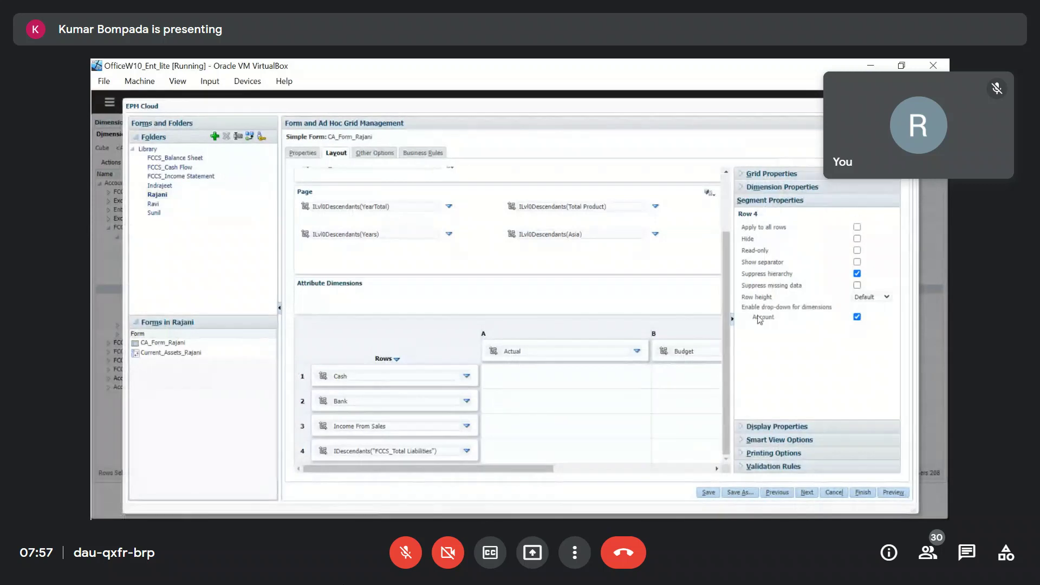
pyautogui.moveTo(743, 308); pyautogui.dragTo(835, 311)
pyautogui.hotkey('ctrl', 'c')
pyautogui.rightClick(824, 309)
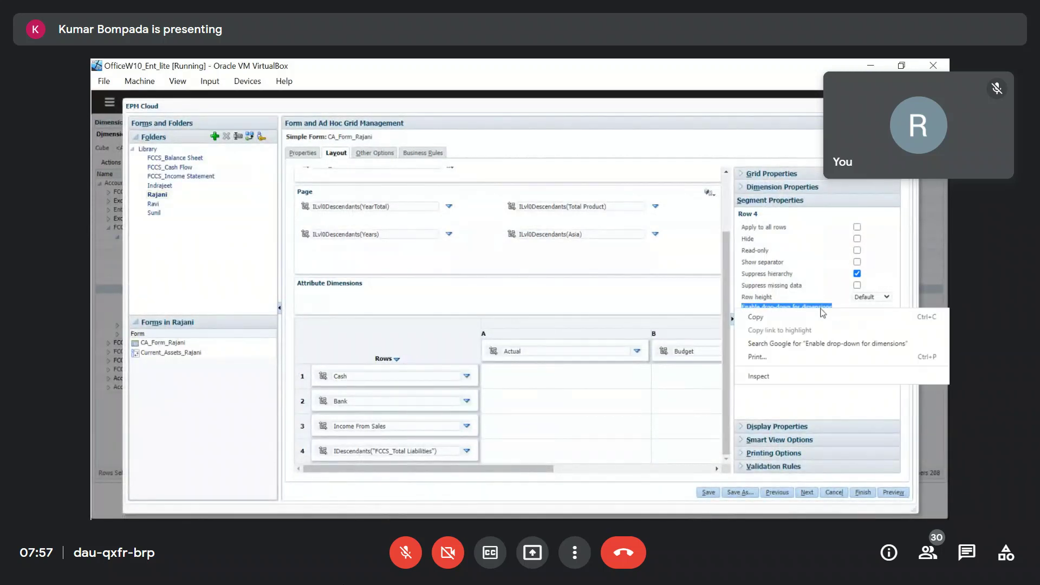
pyautogui.press('Escape')
pyautogui.hotkey('alt', 'Tab')
pyautogui.hotkey('ctrl', 'v')
# Enter 'It will enable the drop down icon for the particular row' in C65, fixing typos.
pyautogui.click(329, 424)
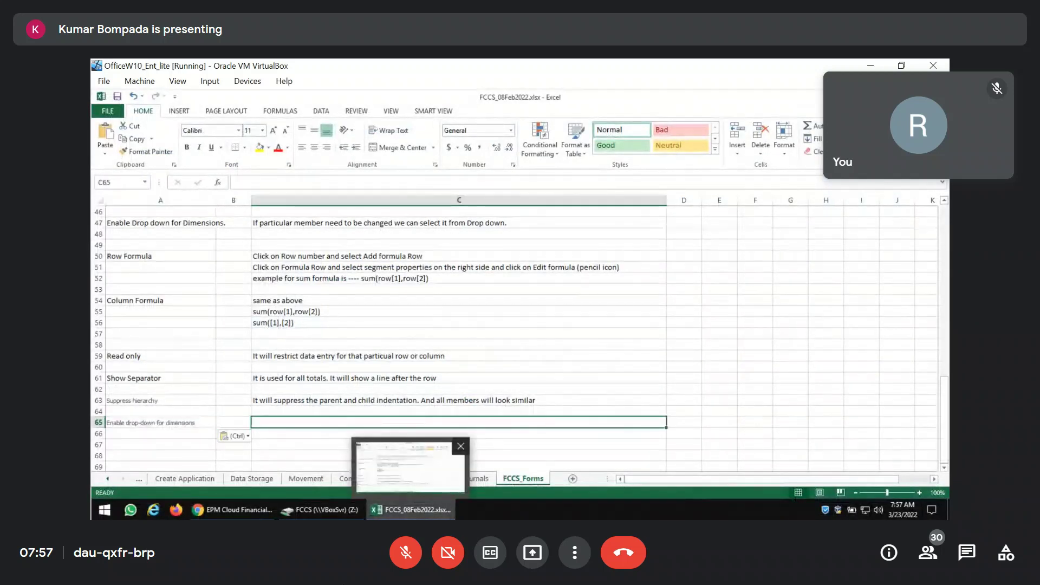
pyautogui.write('It will enable the drop')
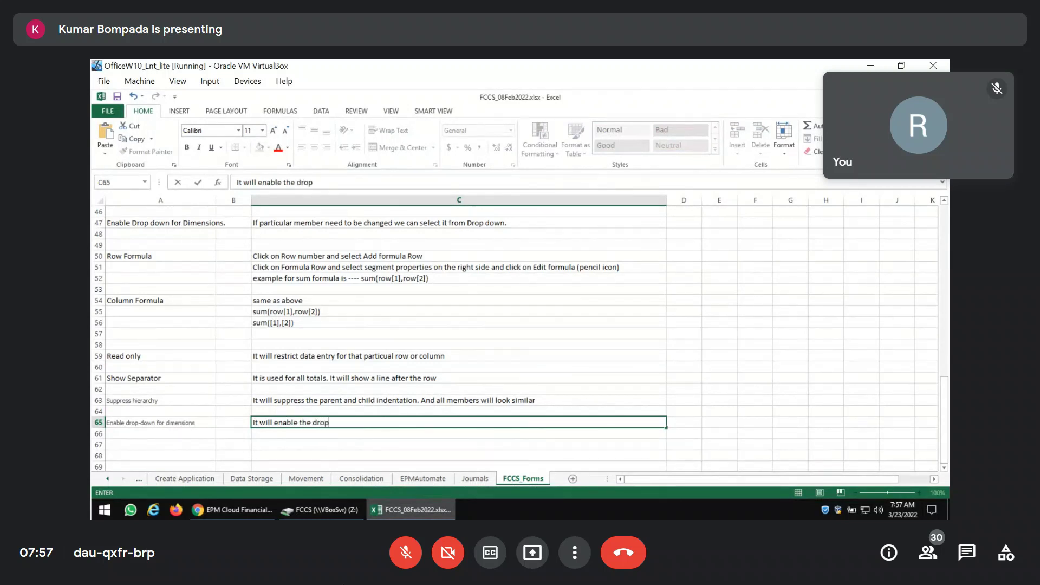
pyautogui.write(' down icon for the pari')
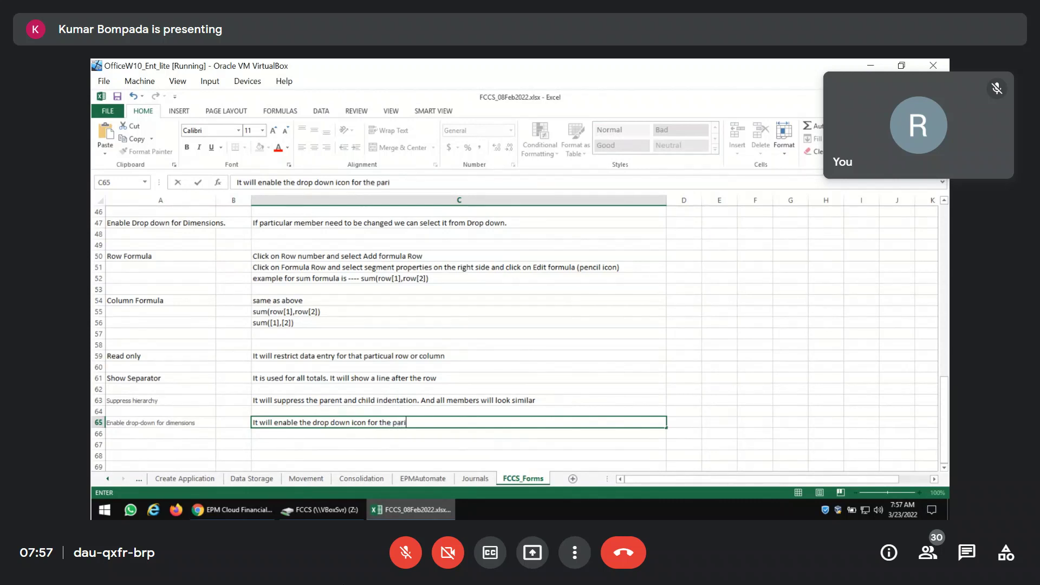
pyautogui.write('icular cell')
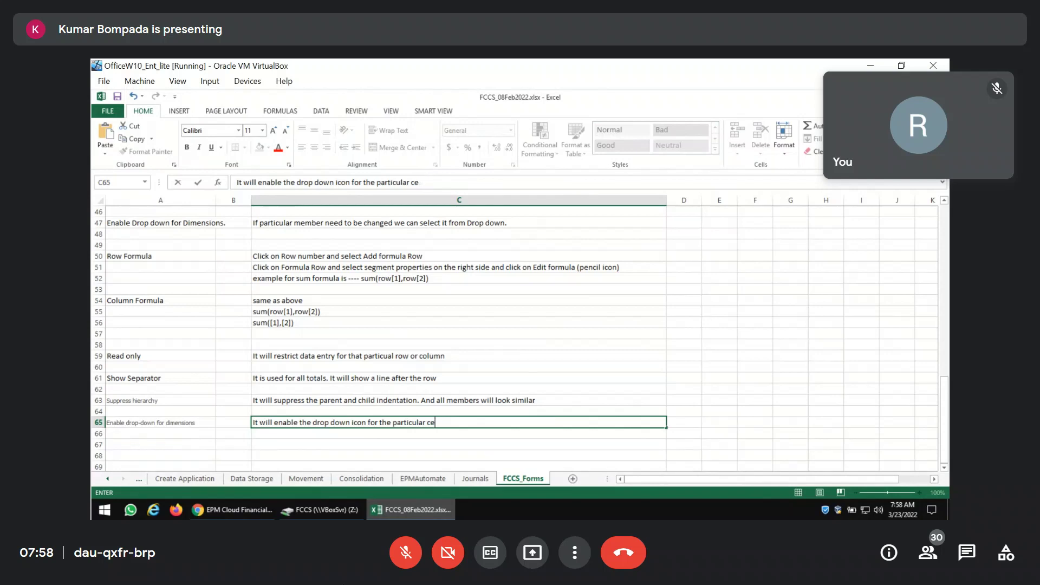
pyautogui.press('BackSpace')
pyautogui.write('roww')
pyautogui.press('Return')
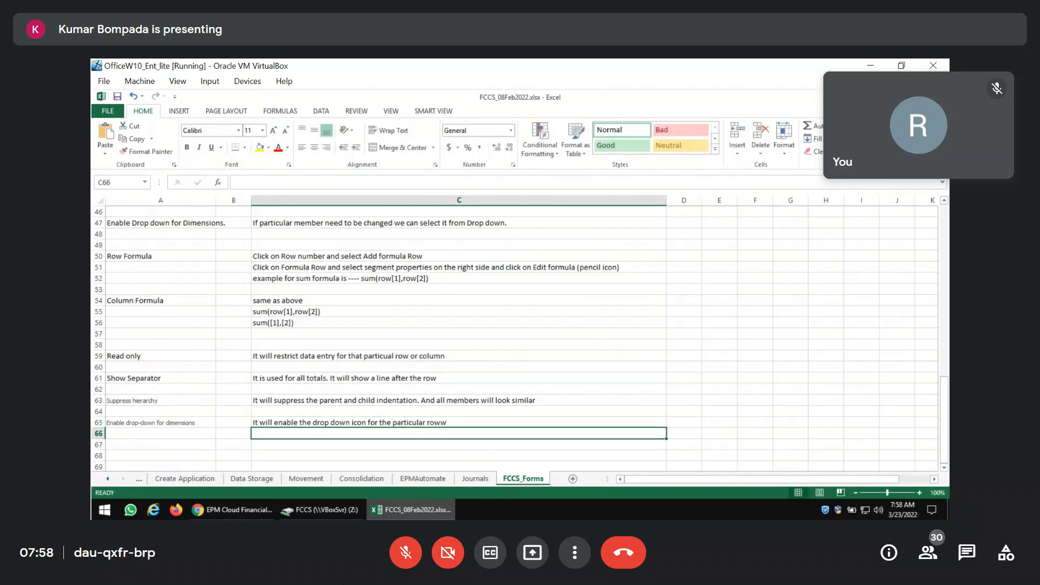
pyautogui.press('Up')
pyautogui.press('F2')
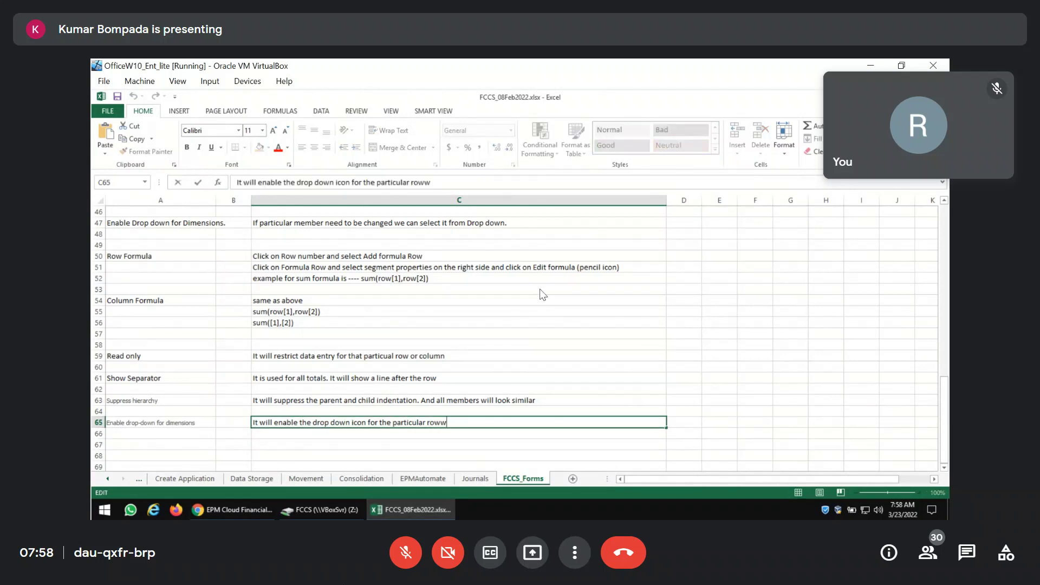
pyautogui.press('BackSpace')
pyautogui.press('Return')
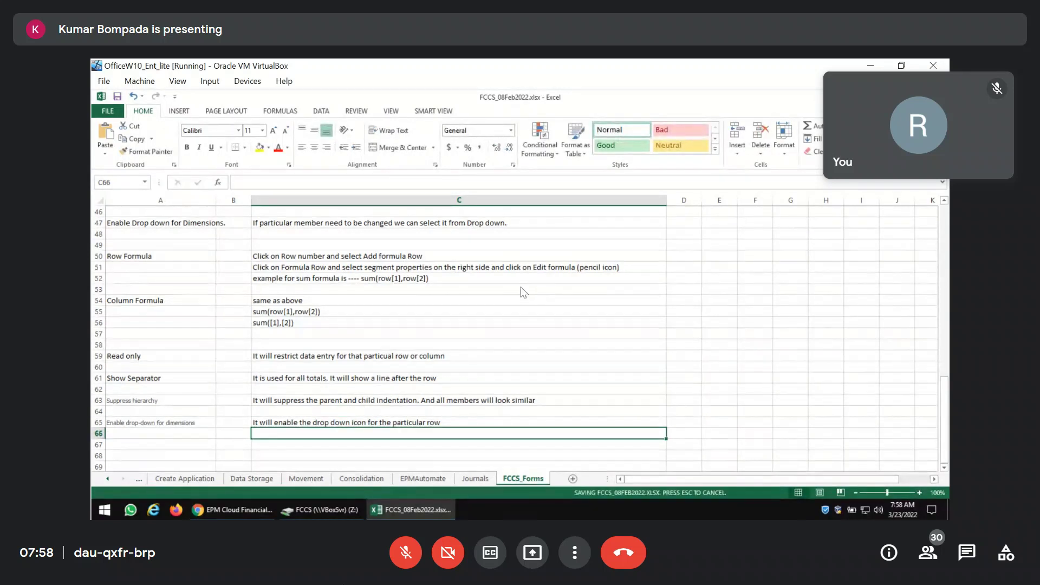
# Back in EPM Cloud, show column A's segment properties and review them, all unchecked.
pyautogui.click(243, 511)
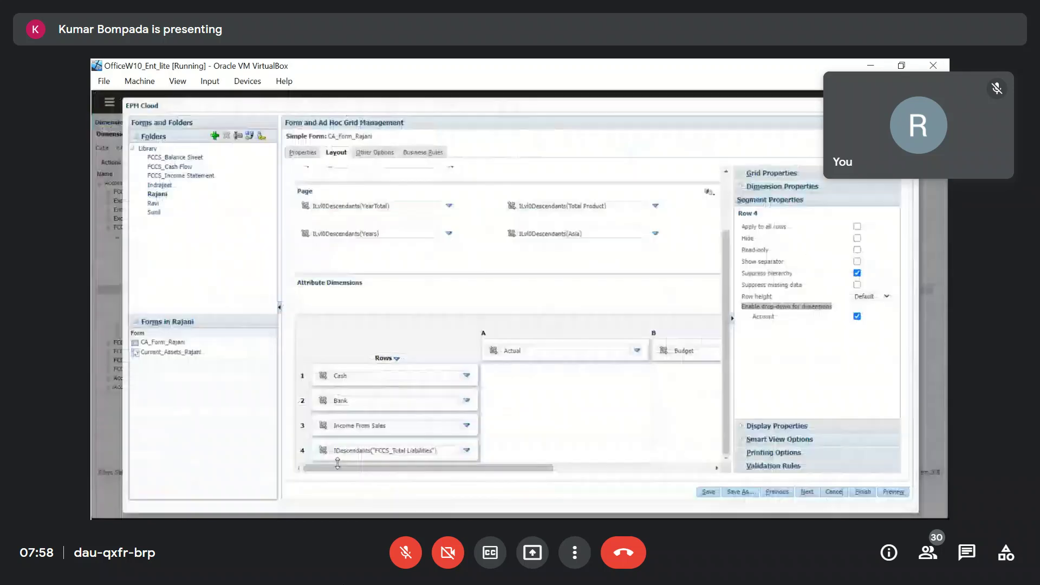
pyautogui.click(483, 332)
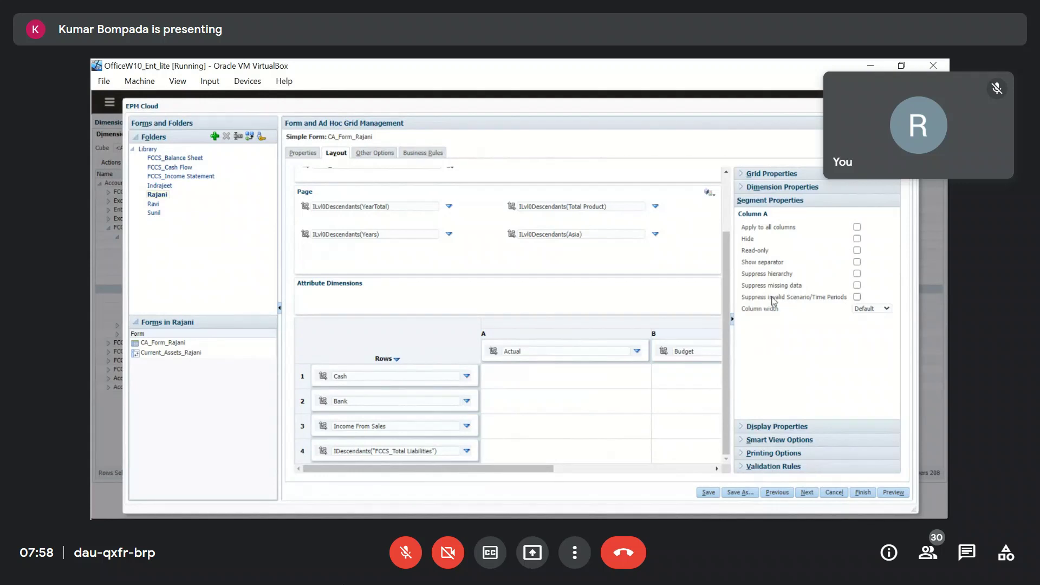
pyautogui.moveTo(740, 297); pyautogui.dragTo(853, 298)
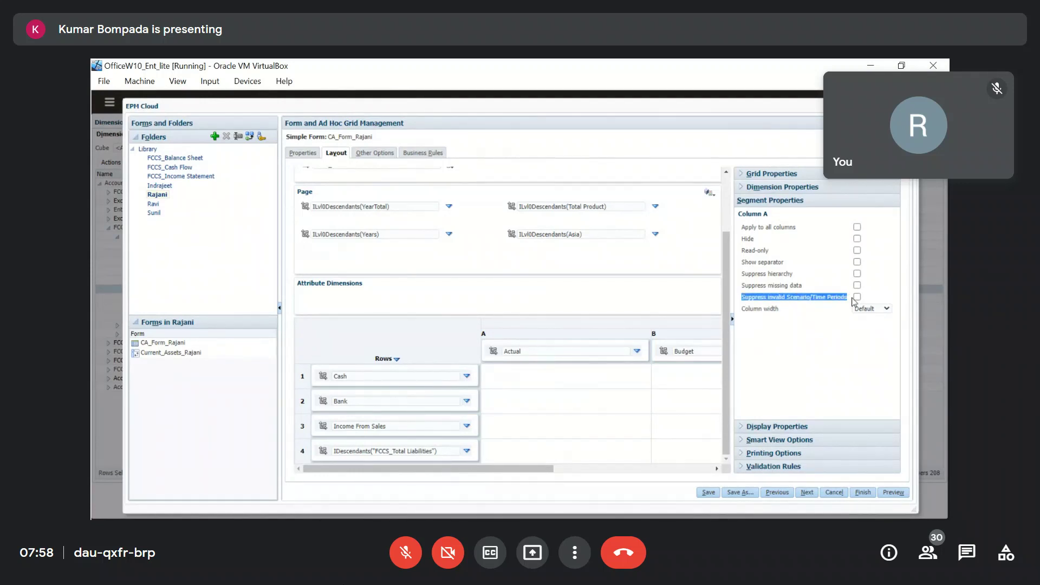
pyautogui.click(826, 308)
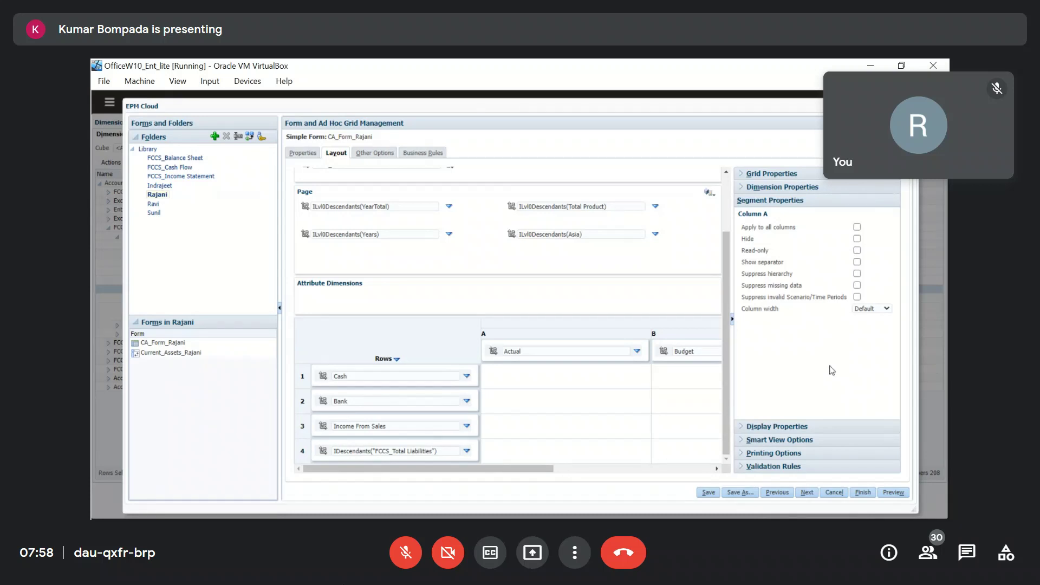
# Copy the 'Make form read-only' display property label into cell A67 of the notes.
pyautogui.click(742, 427)
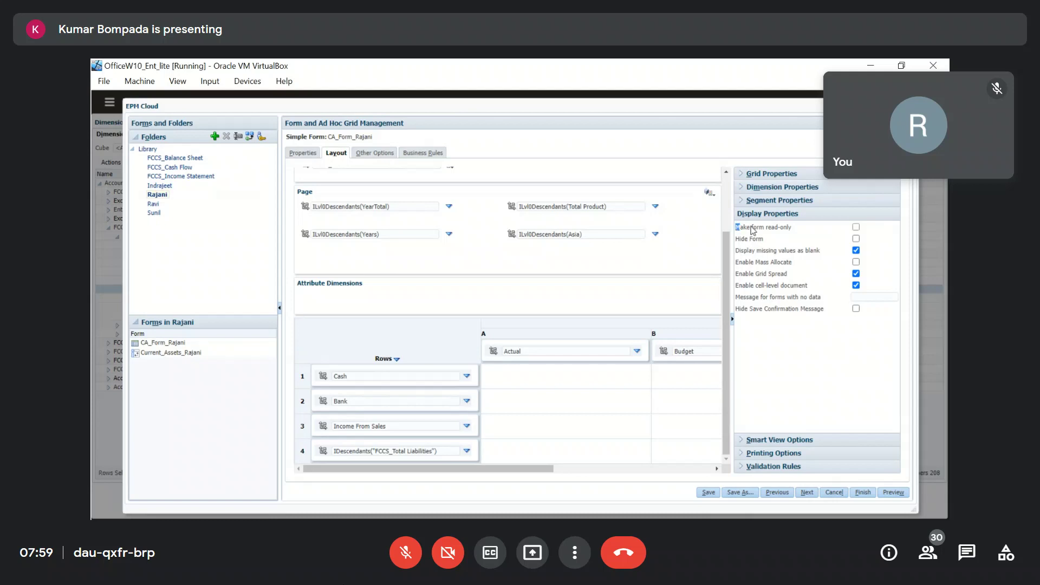
pyautogui.moveTo(740, 230); pyautogui.dragTo(797, 232)
pyautogui.rightClick(783, 230)
pyautogui.click(788, 240)
pyautogui.hotkey('alt', 'Tab')
pyautogui.press('Tab')
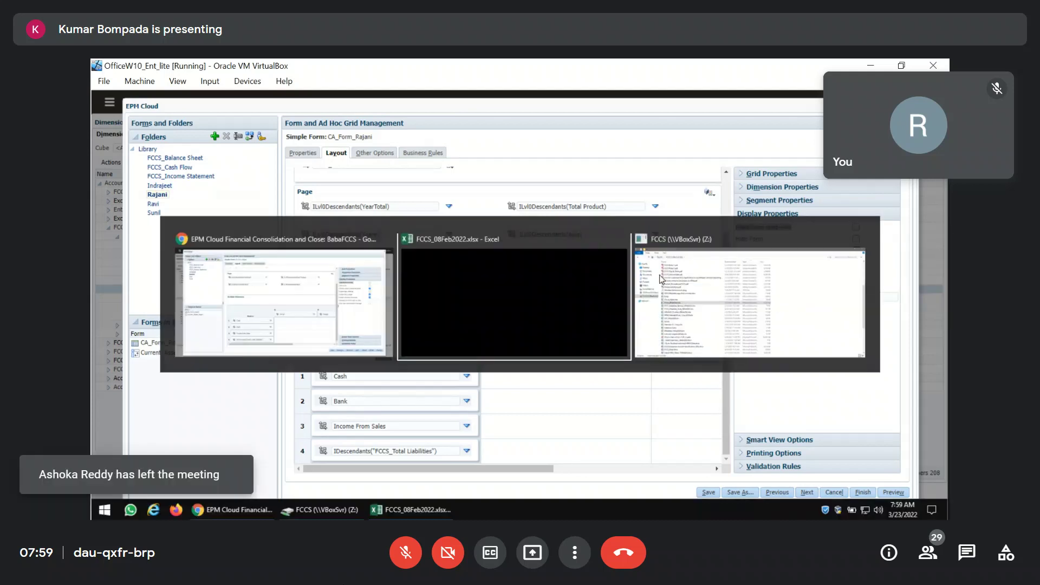
pyautogui.click(198, 446)
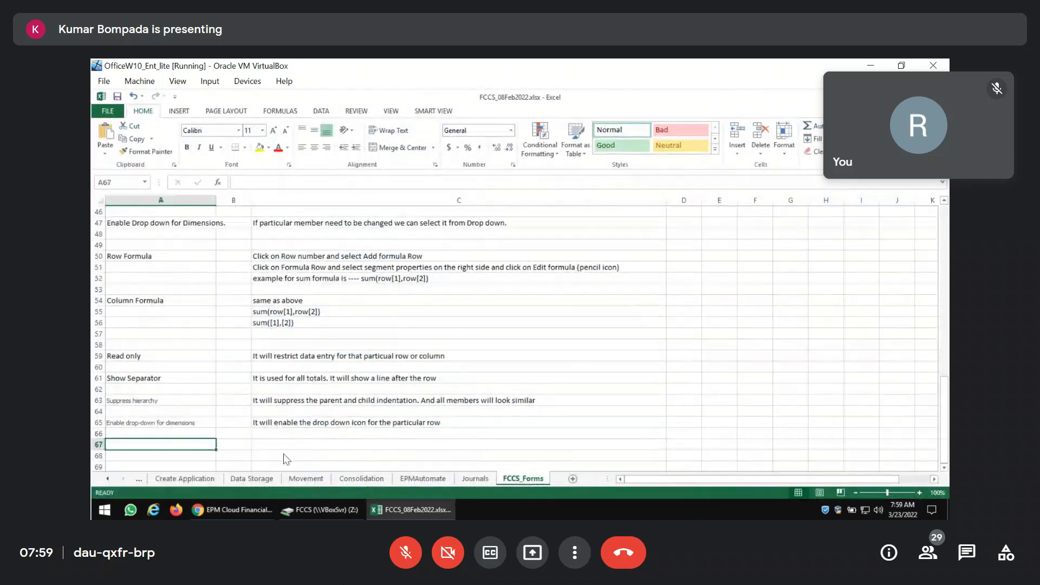
pyautogui.hotkey('ctrl', 'v')
# Type 'it will make entire form read only' as the explanation in C67.
pyautogui.click(298, 451)
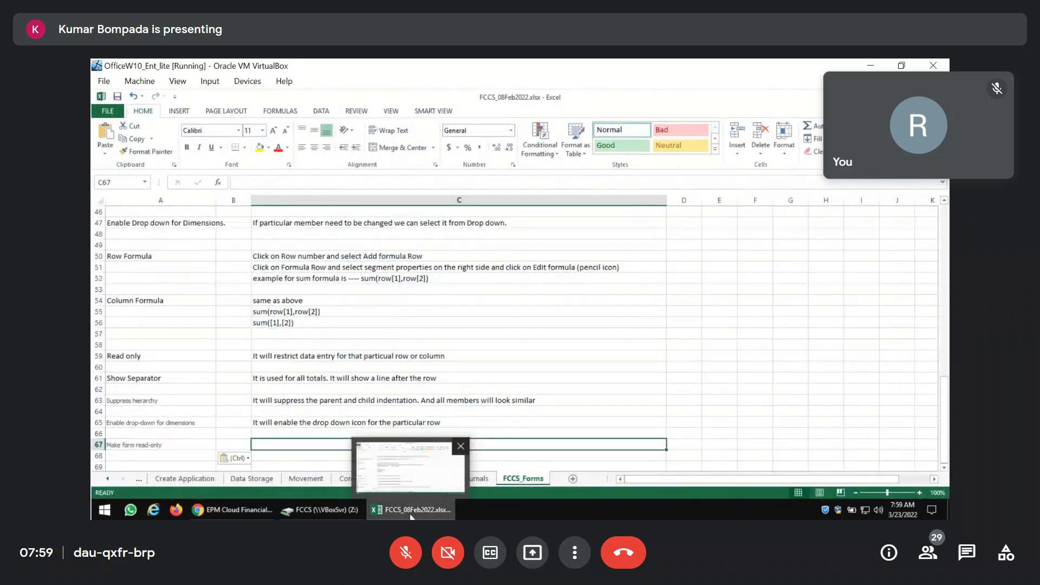
pyautogui.write('it will make entire')
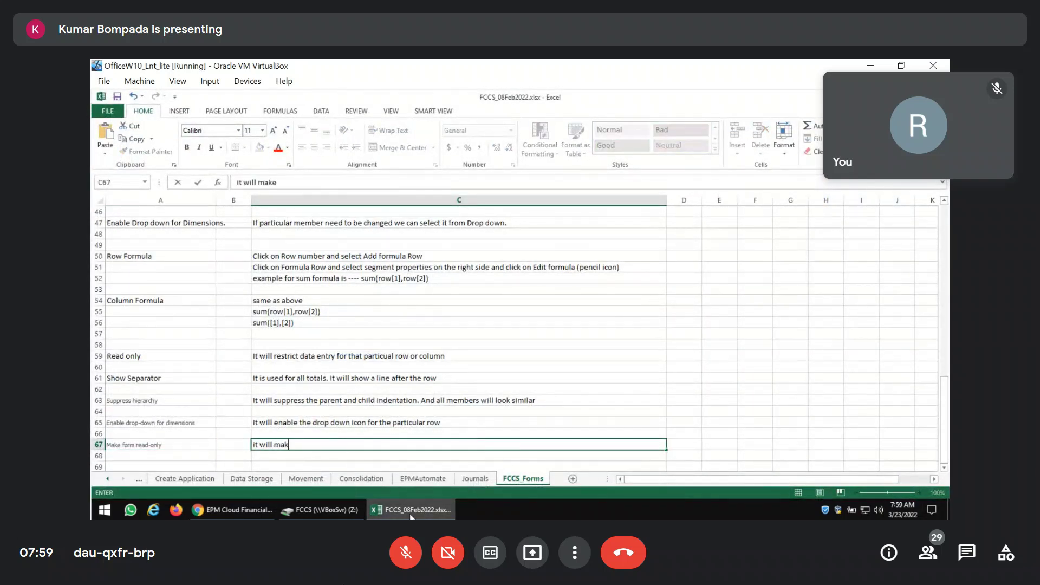
pyautogui.write(' form read only')
pyautogui.press('Return')
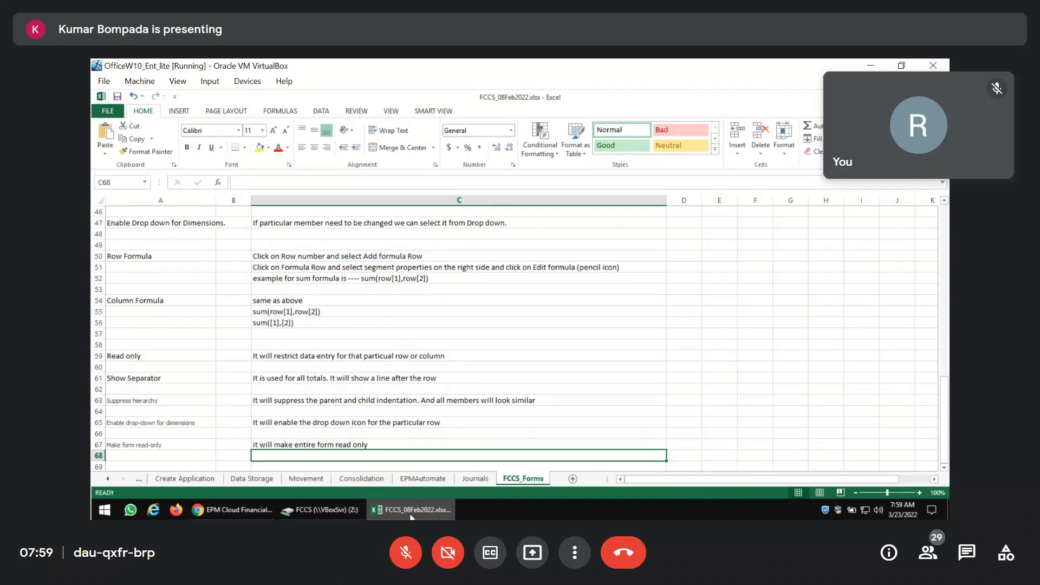
# Turn on Make form read-only, save, and preview the form to test it.
pyautogui.click(233, 509)
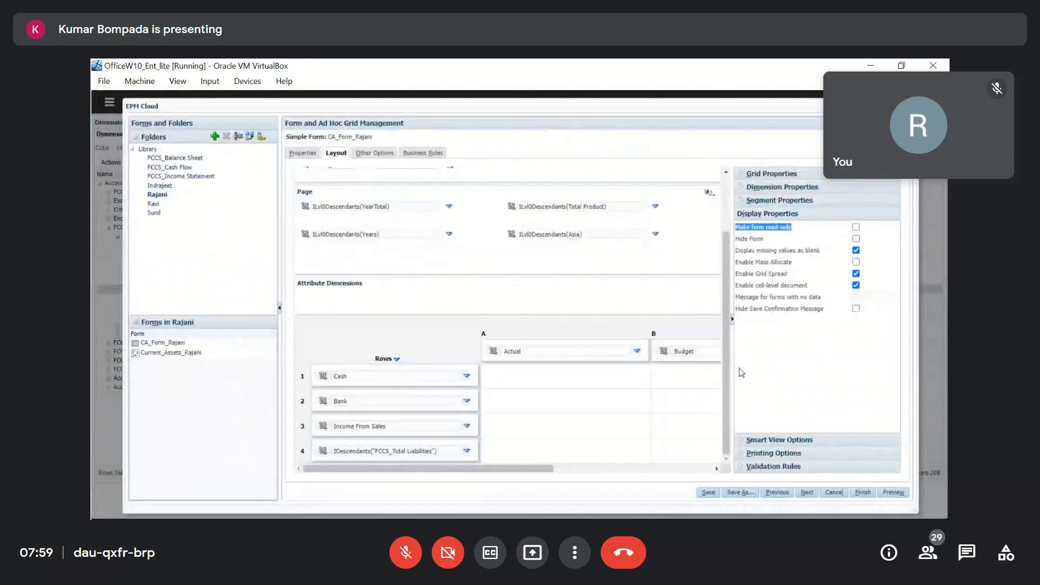
pyautogui.click(859, 363)
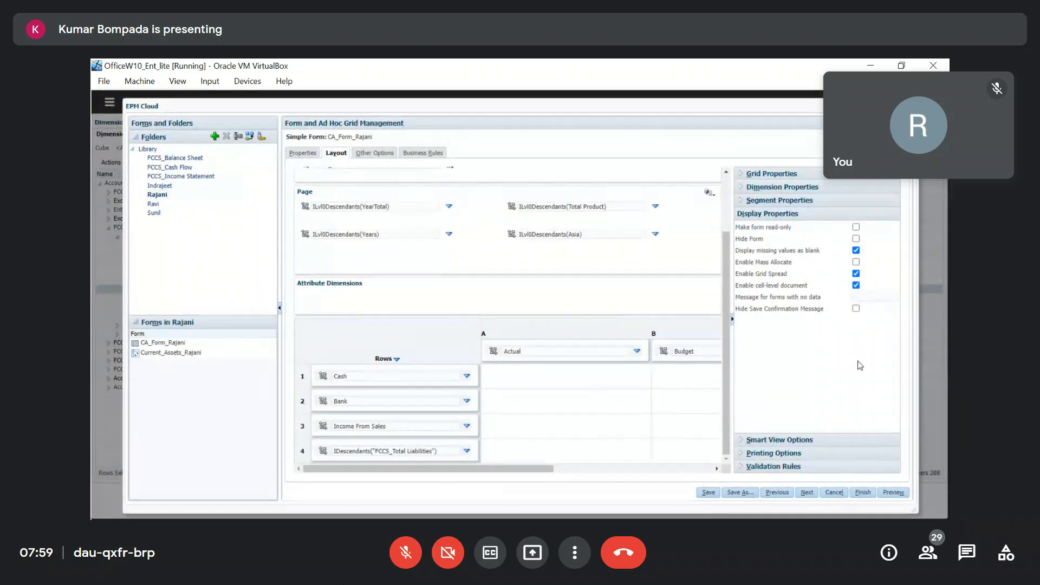
pyautogui.click(856, 228)
pyautogui.click(707, 495)
pyautogui.click(590, 226)
pyautogui.click(894, 493)
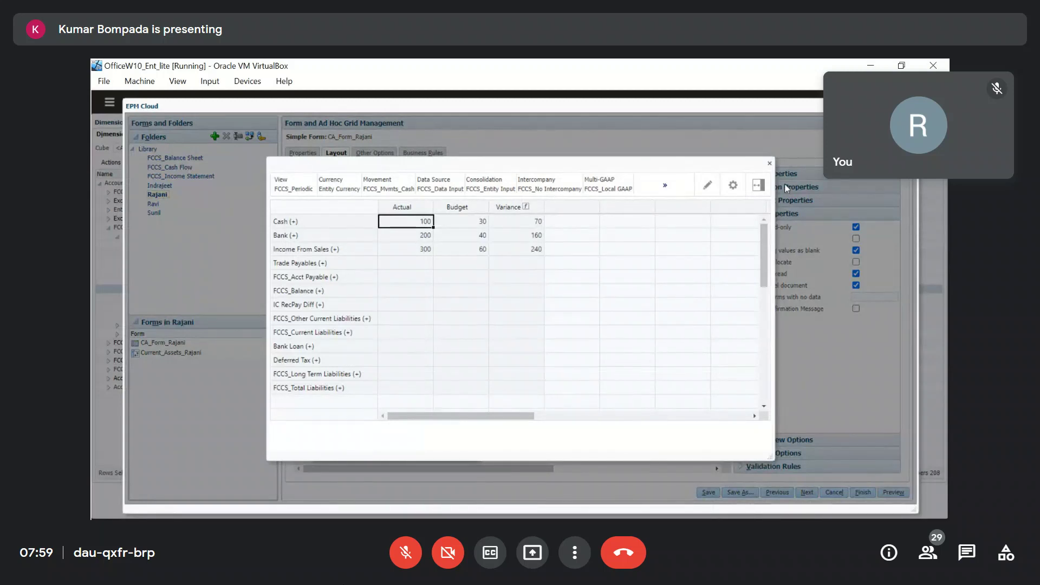
pyautogui.click(769, 163)
# Turn off Make form read-only and Display missing values as blank, then save.
pyautogui.click(853, 228)
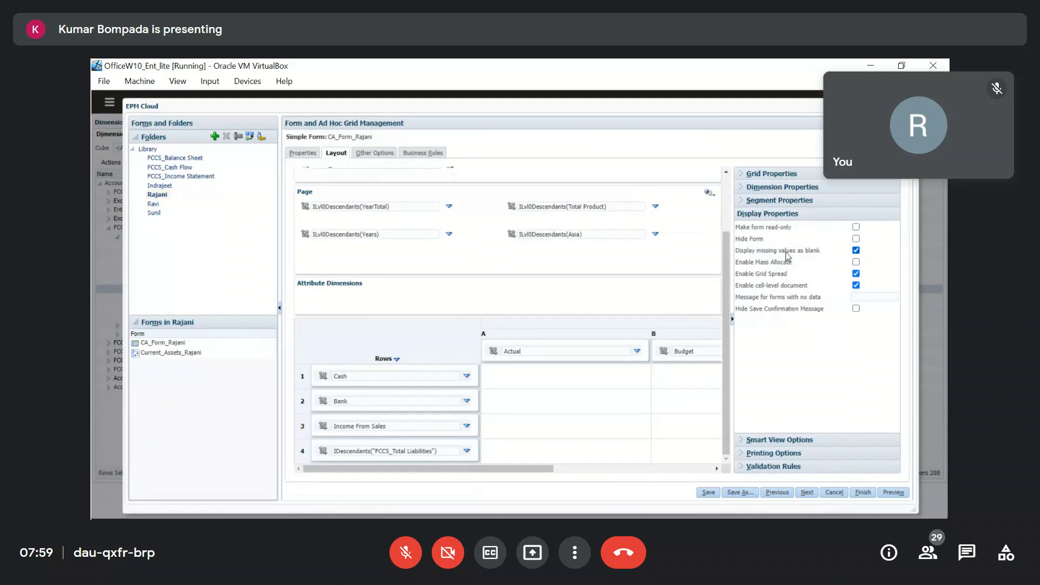
pyautogui.click(856, 251)
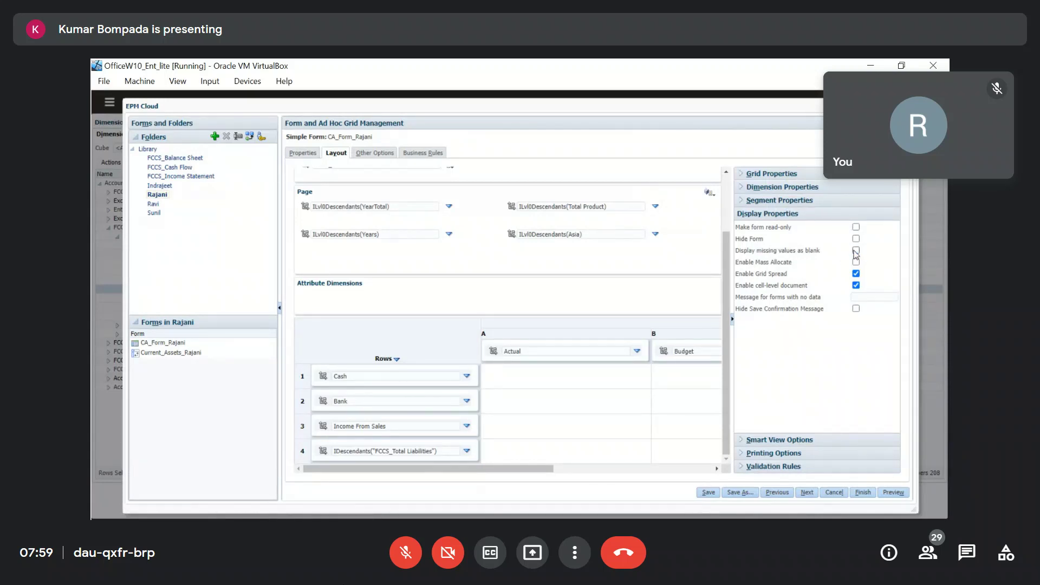
pyautogui.click(708, 493)
pyautogui.click(591, 226)
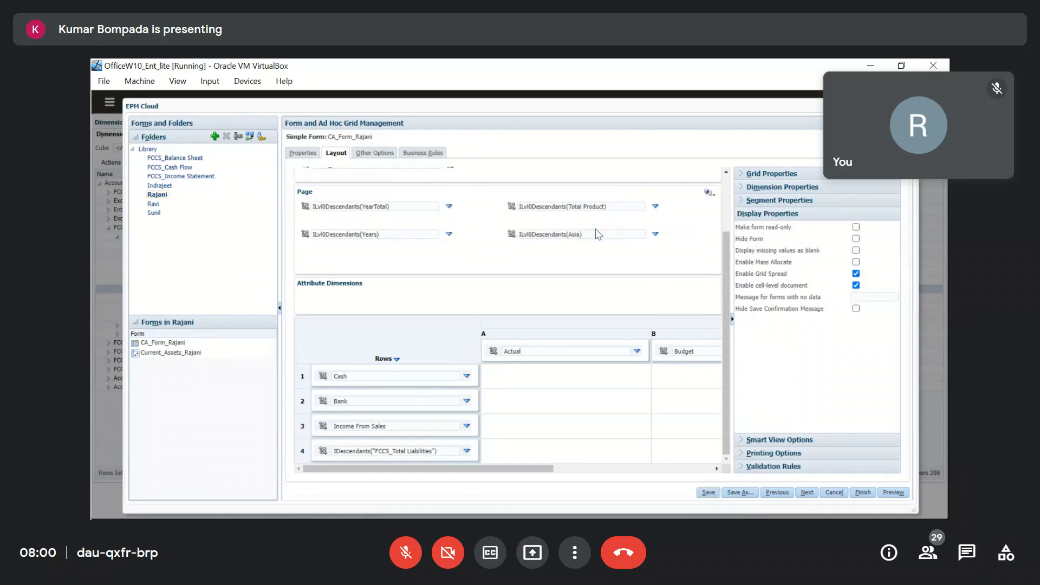
pyautogui.click(401, 566)
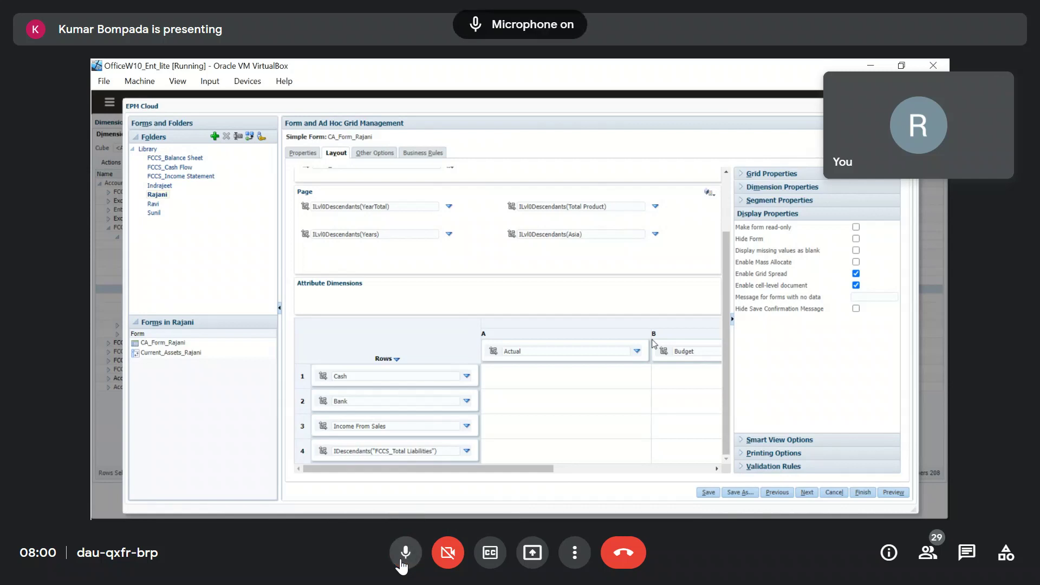
pyautogui.click(405, 553)
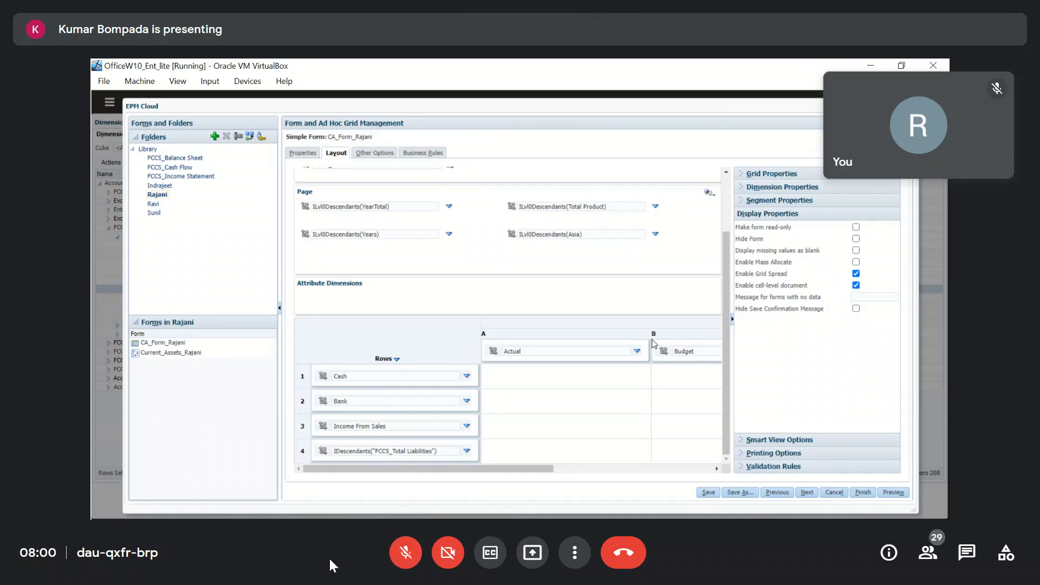
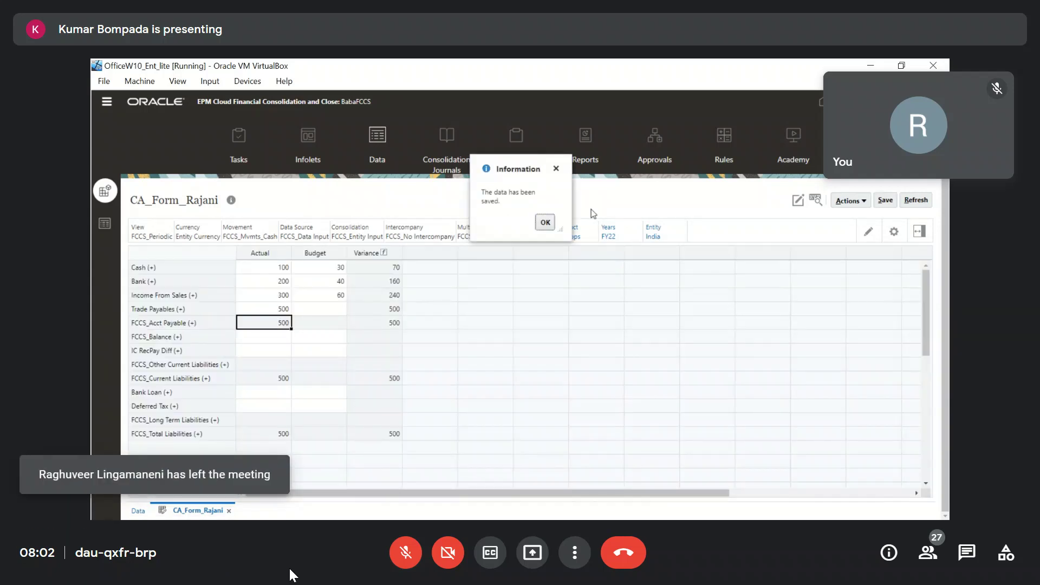
# Enable Hide Save Confirmation Message on CA_Form_Rajani, save it, and return to the data grid.
pyautogui.moveTo(501, 202); pyautogui.dragTo(484, 195)
pyautogui.click(545, 222)
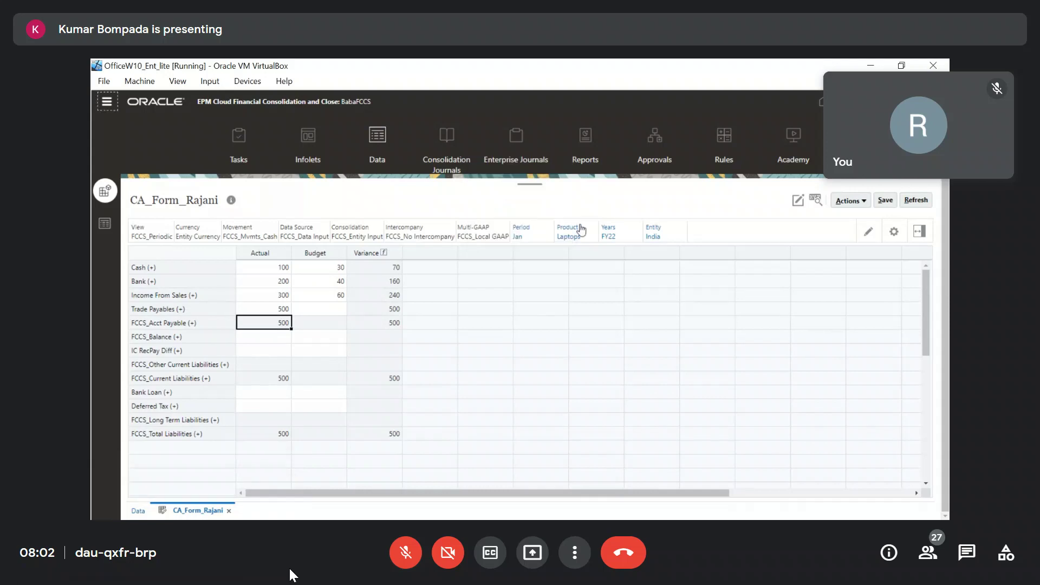
pyautogui.click(799, 203)
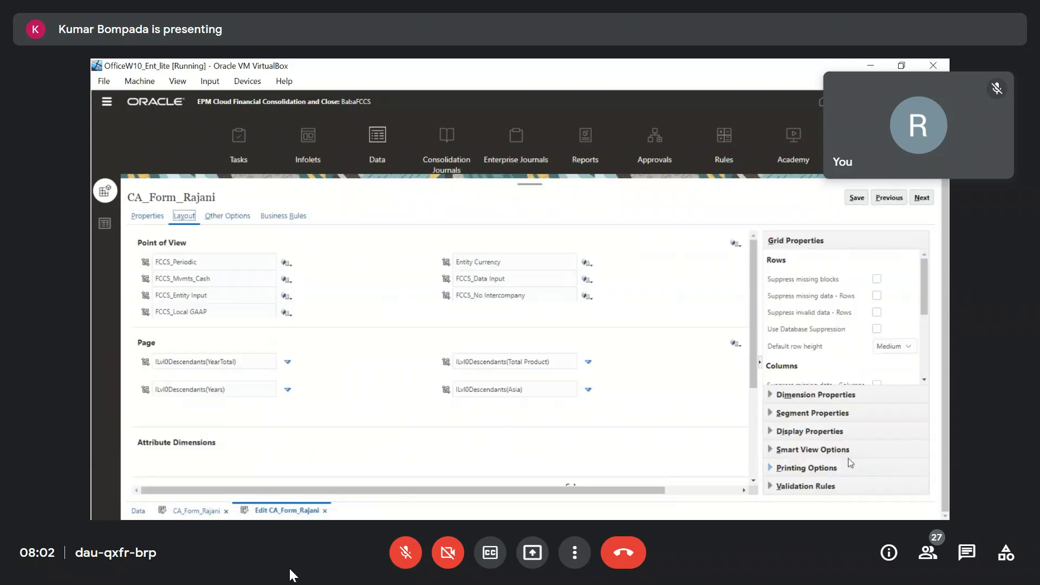
pyautogui.click(772, 432)
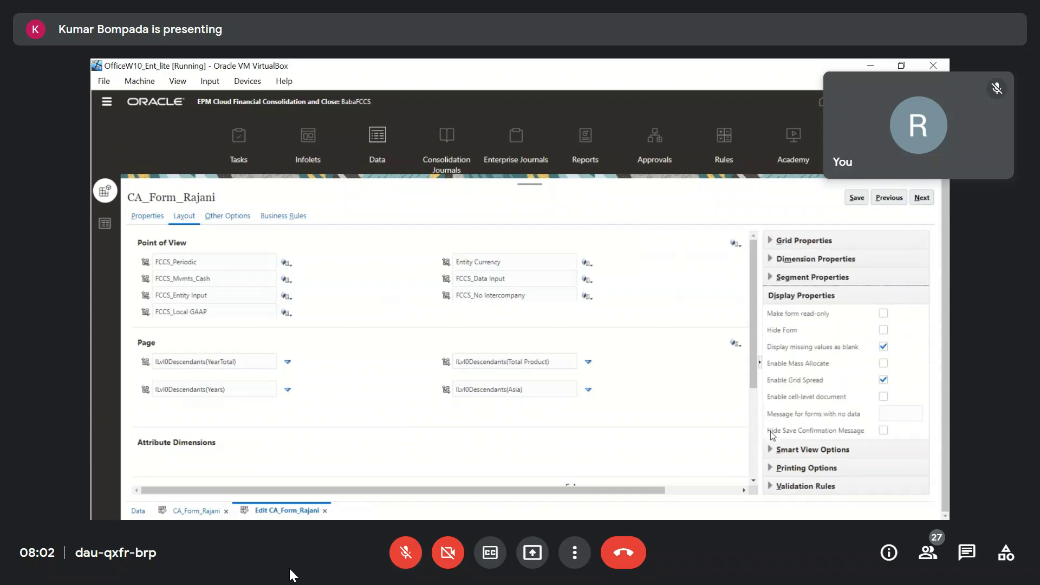
pyautogui.click(883, 431)
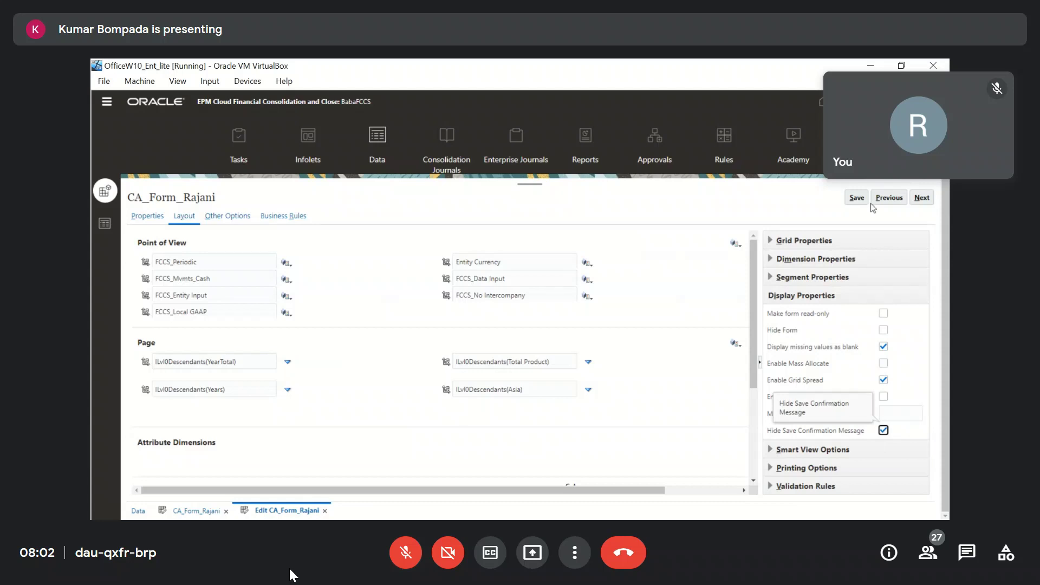
pyautogui.click(855, 198)
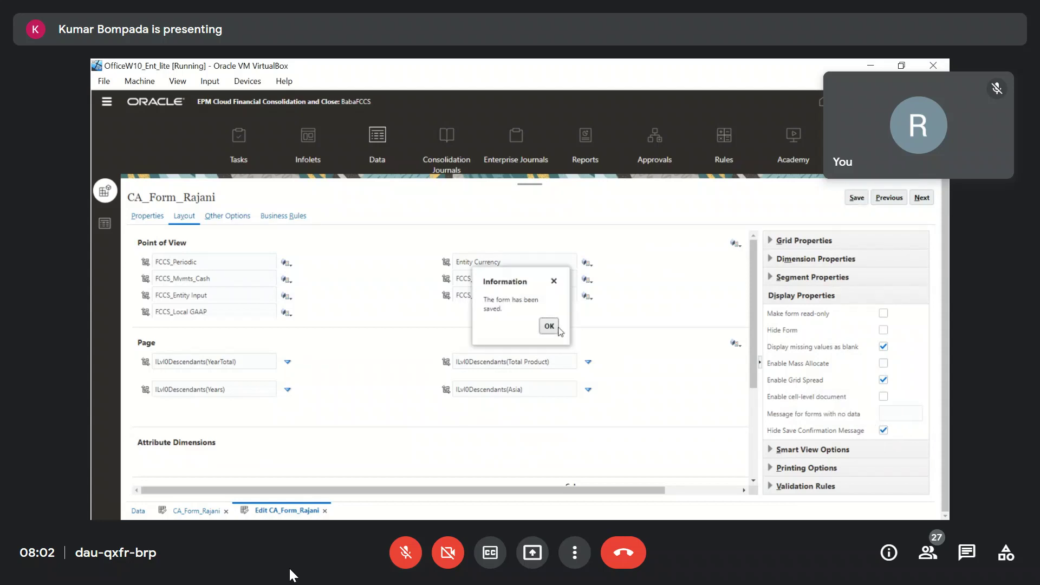
pyautogui.click(558, 328)
pyautogui.click(325, 510)
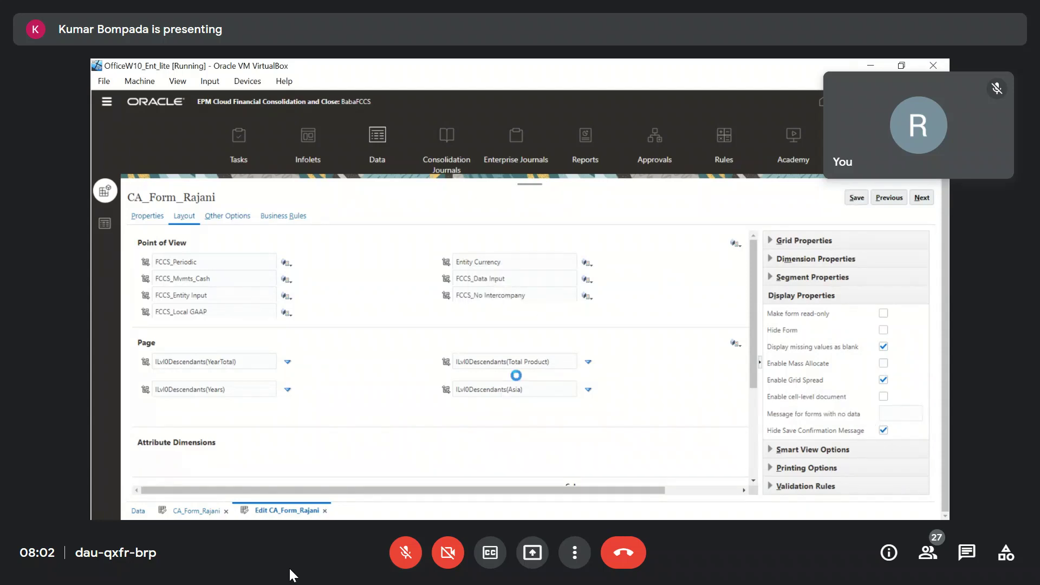
# Enter 700 as the Trade Payables Budget, save the data, and reopen the form editor.
pyautogui.click(324, 311)
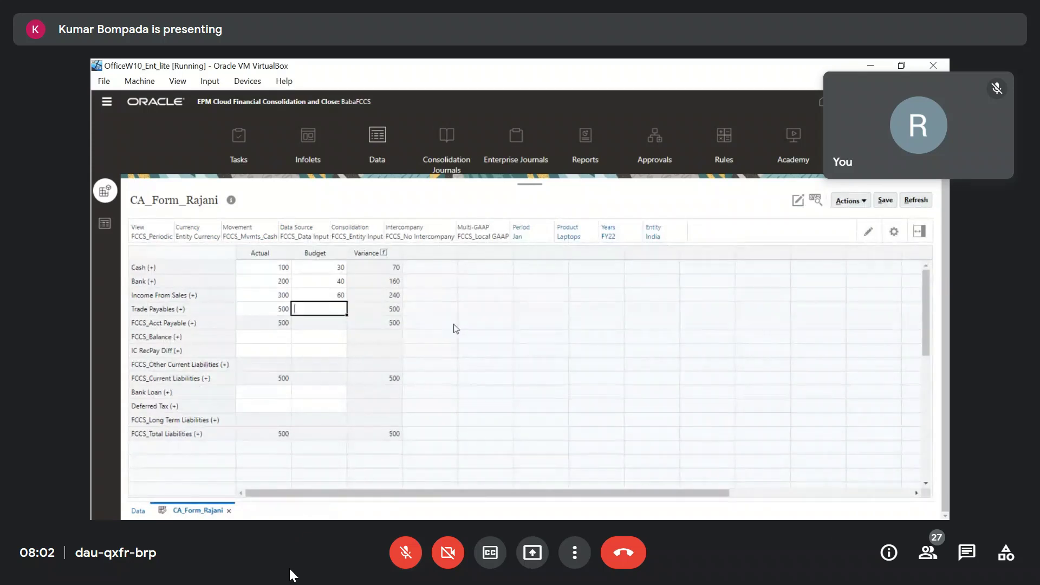
pyautogui.write('700')
pyautogui.press('Return')
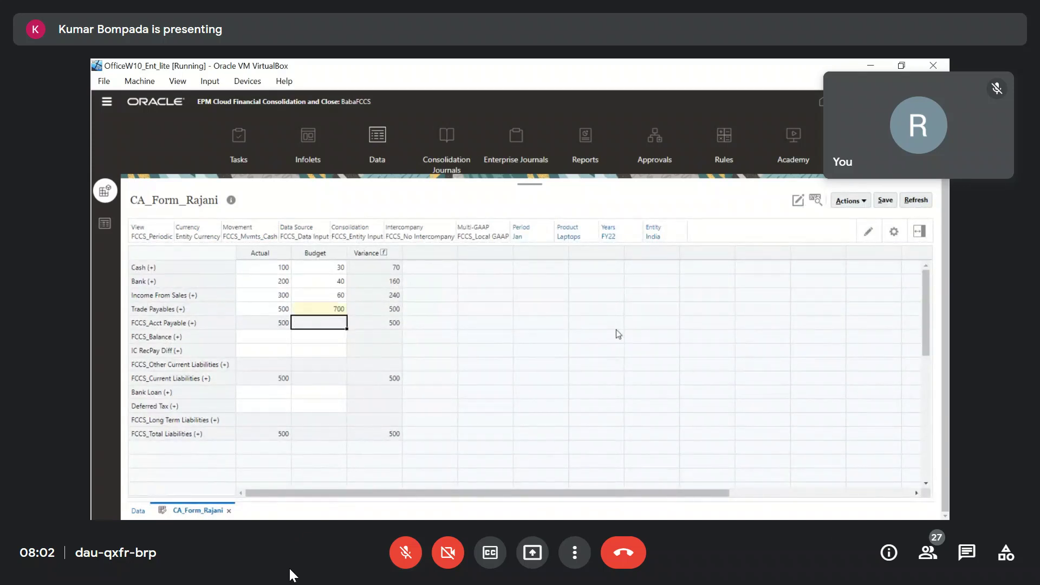
pyautogui.click(886, 201)
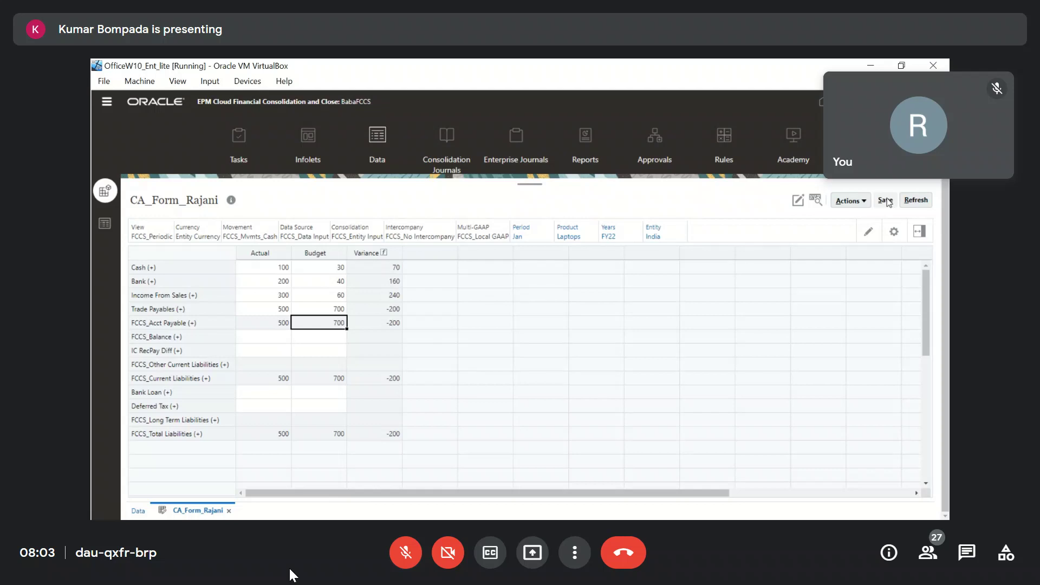
pyautogui.click(798, 201)
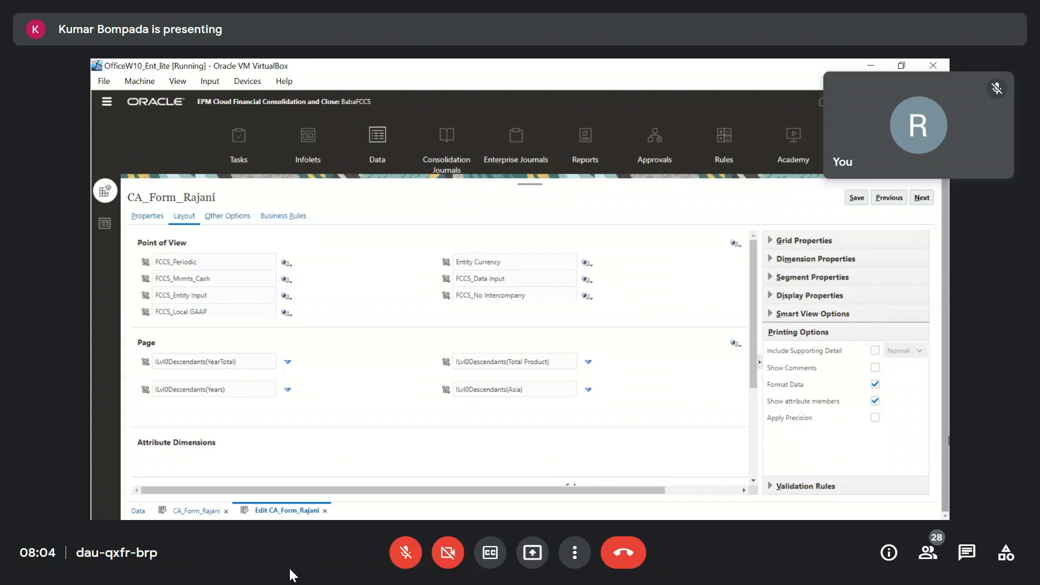
# Expand Validation Rules in the form layout and add a new rule.
pyautogui.click(771, 485)
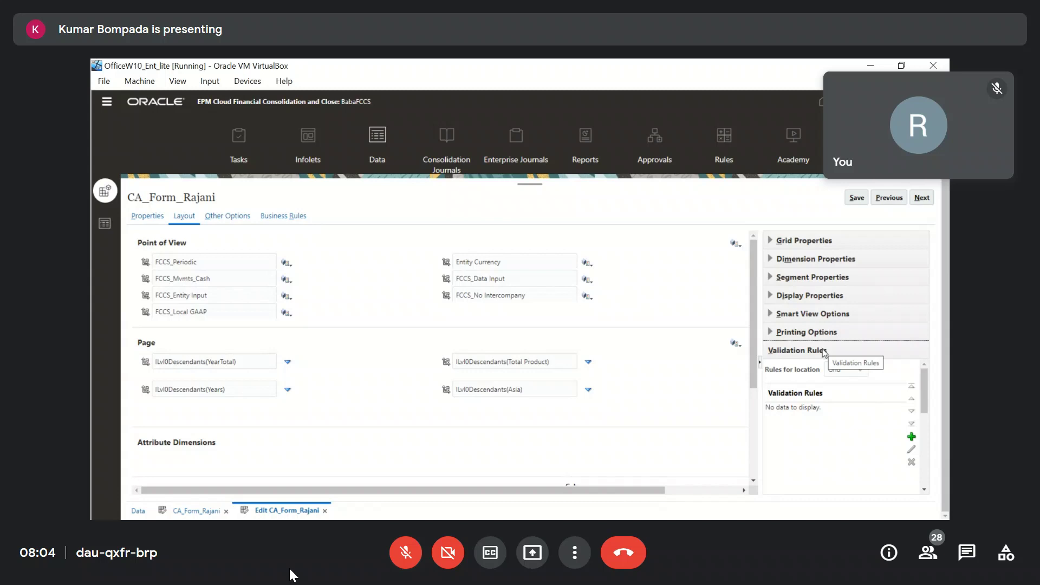
pyautogui.click(913, 439)
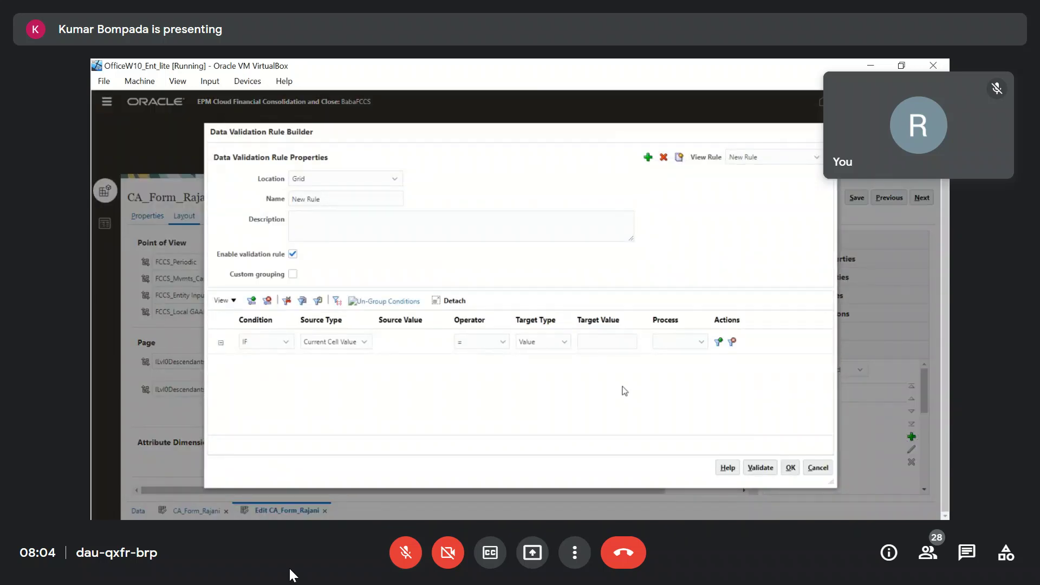
# Keep Grid as the validation rule's location.
pyautogui.click(394, 180)
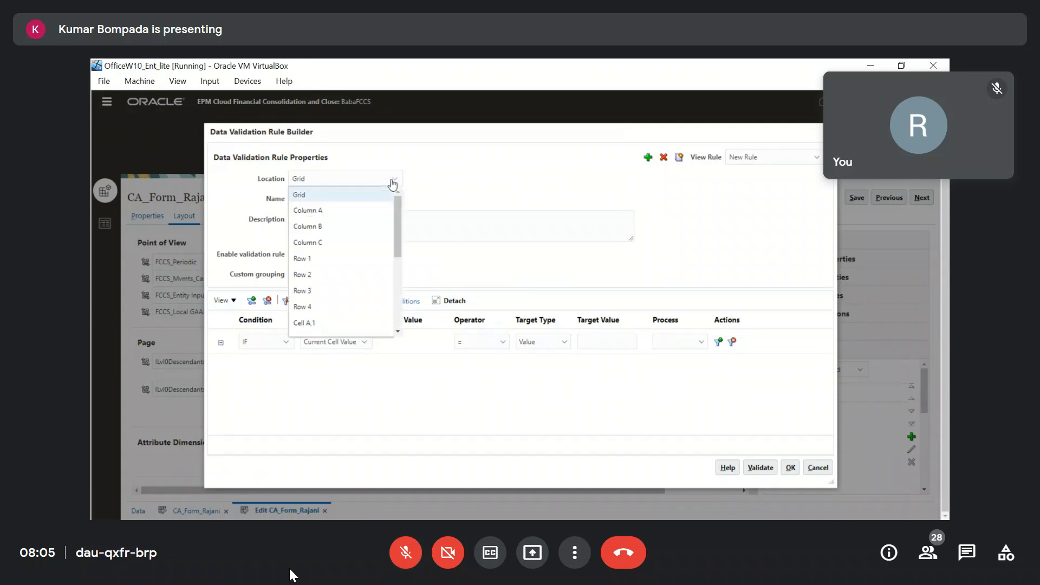
pyautogui.click(501, 187)
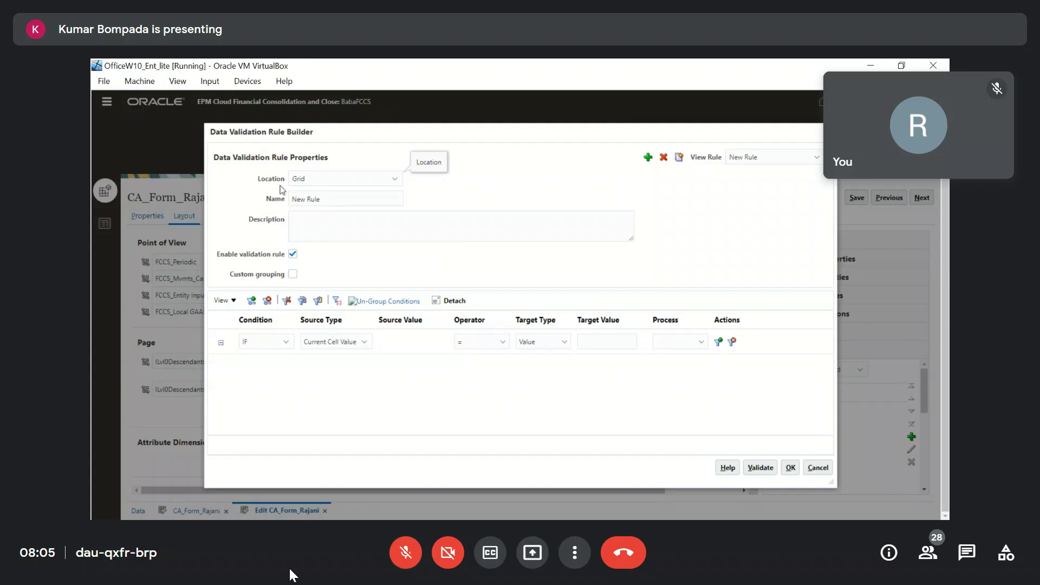
pyautogui.click(329, 184)
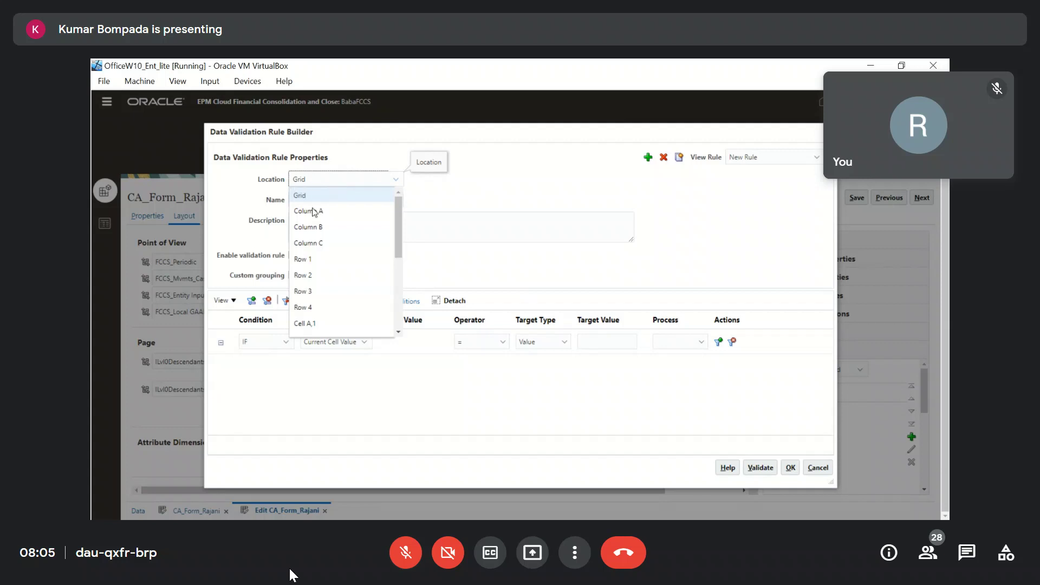
pyautogui.scroll(-4, 326, 317)
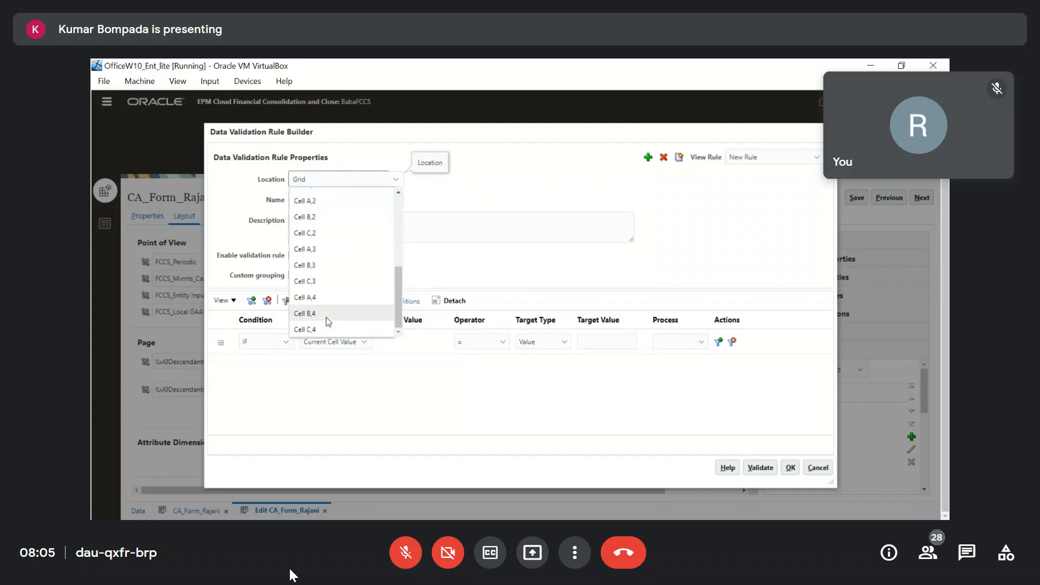
pyautogui.scroll(4, 327, 317)
pyautogui.click(308, 201)
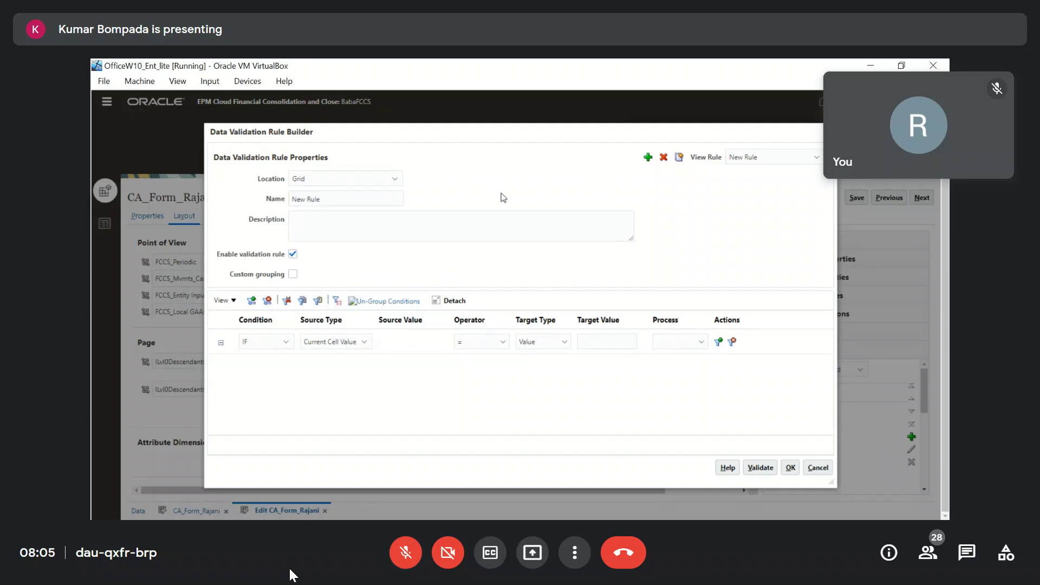
# Name the rule MYRule with the description 'blue Color >100 values'.
pyautogui.click(362, 203)
pyautogui.write('MYRule')
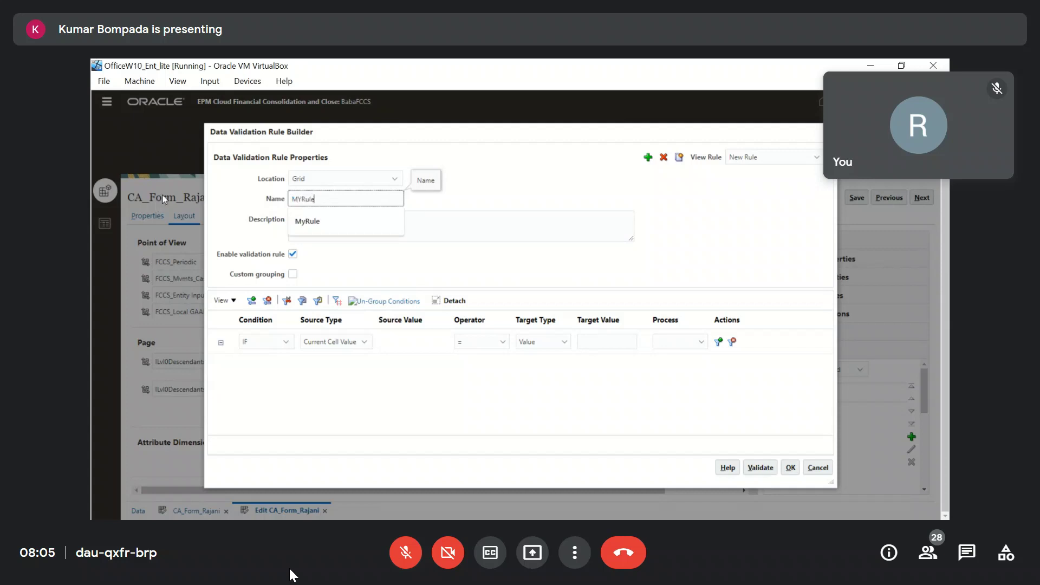
pyautogui.click(470, 229)
pyautogui.write('Color')
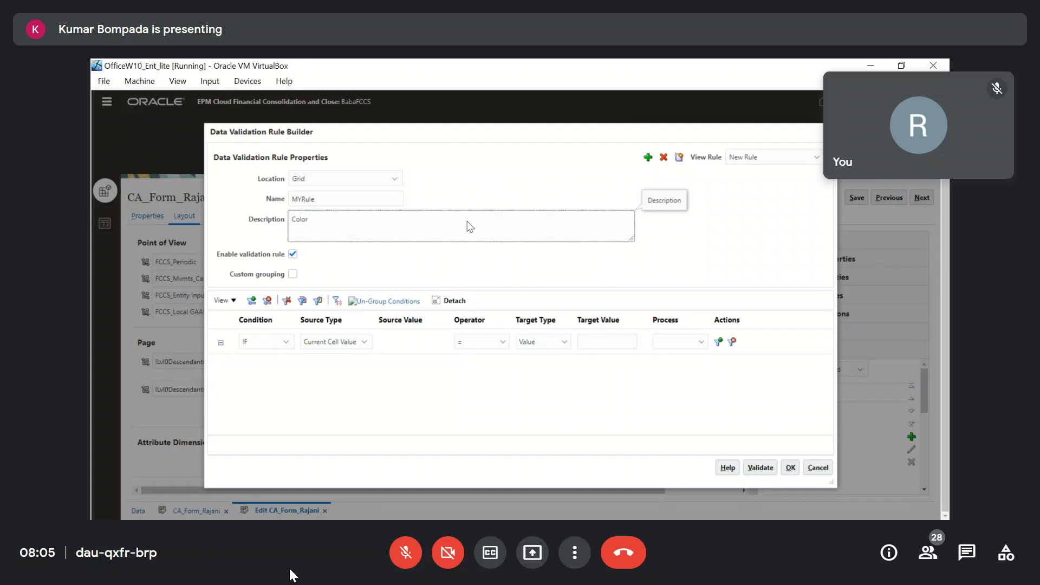
pyautogui.write(' >100 values')
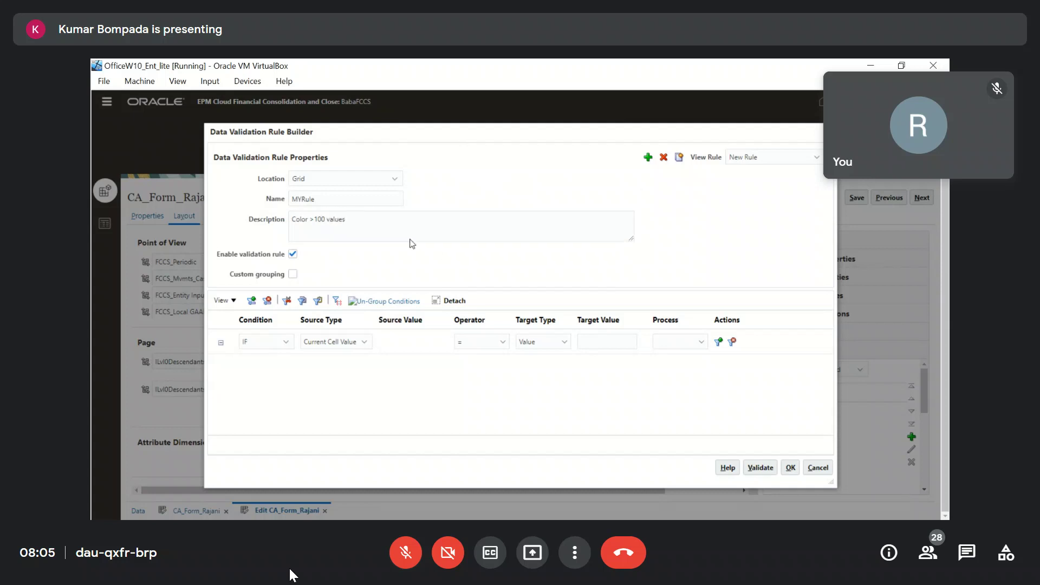
pyautogui.click(296, 239)
pyautogui.write('bu')
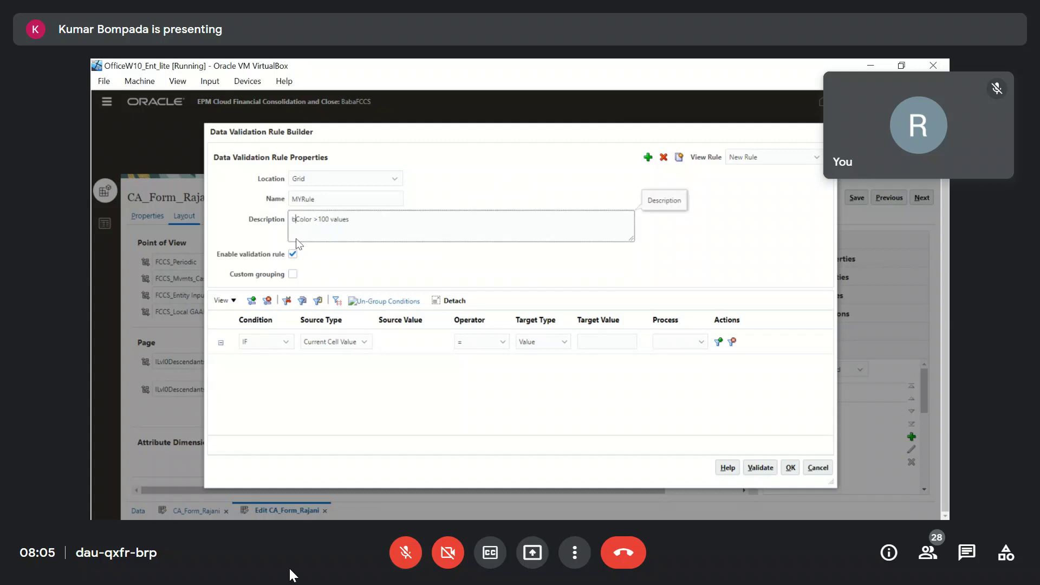
pyautogui.press('BackSpace')
pyautogui.write('lue')
pyautogui.click(442, 265)
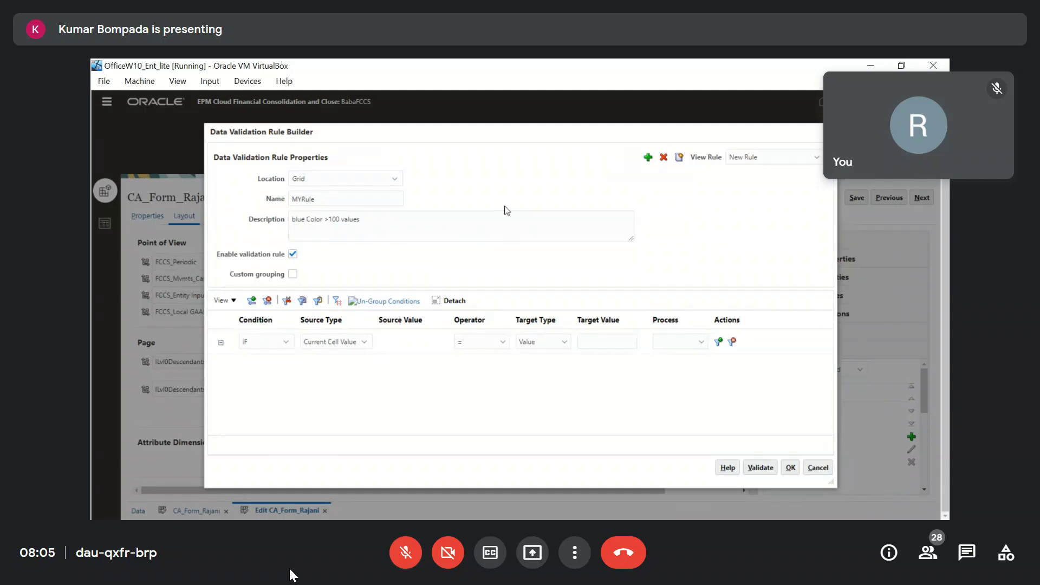
# Set MYRule's IF condition to Current Cell Value greater than 100.
pyautogui.click(258, 345)
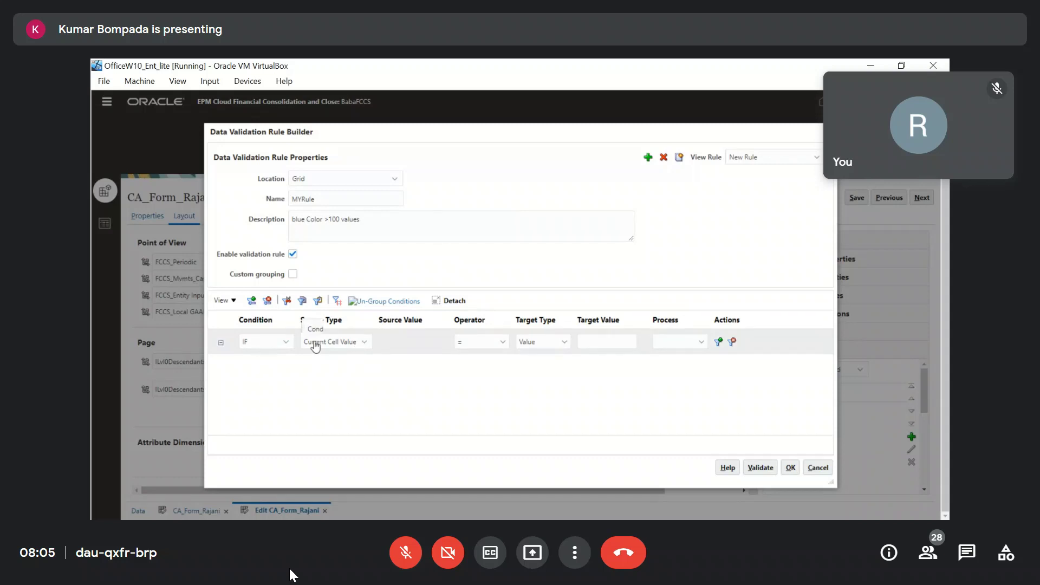
pyautogui.click(503, 344)
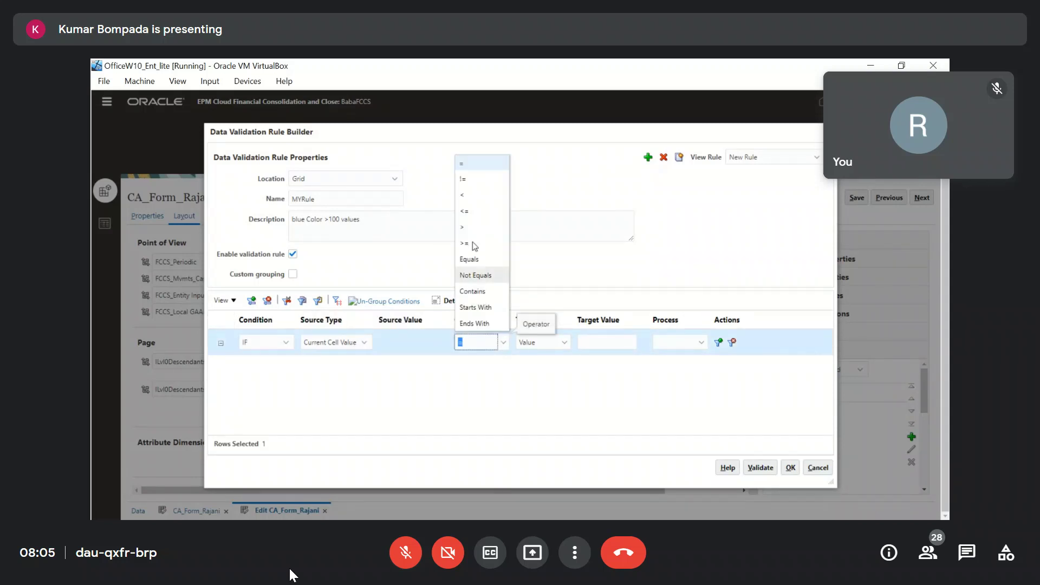
pyautogui.click(470, 228)
pyautogui.click(602, 342)
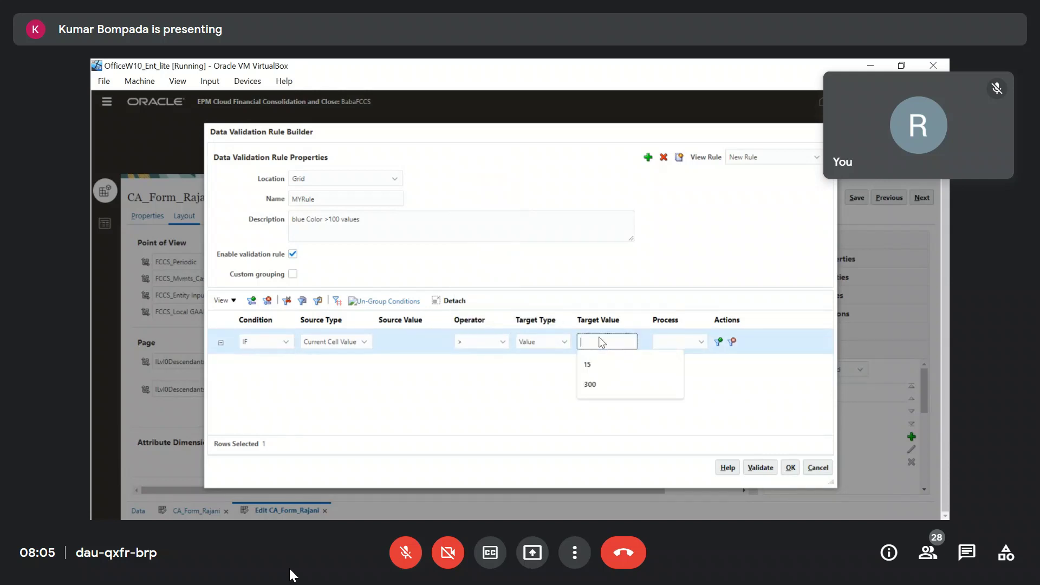
pyautogui.write('100')
pyautogui.click(693, 390)
pyautogui.click(694, 347)
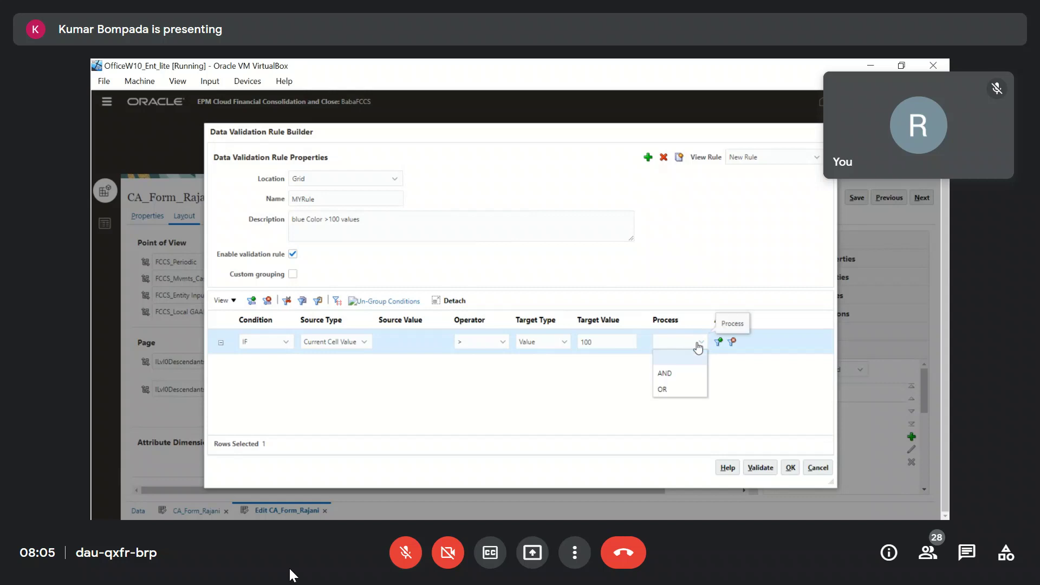
pyautogui.click(687, 361)
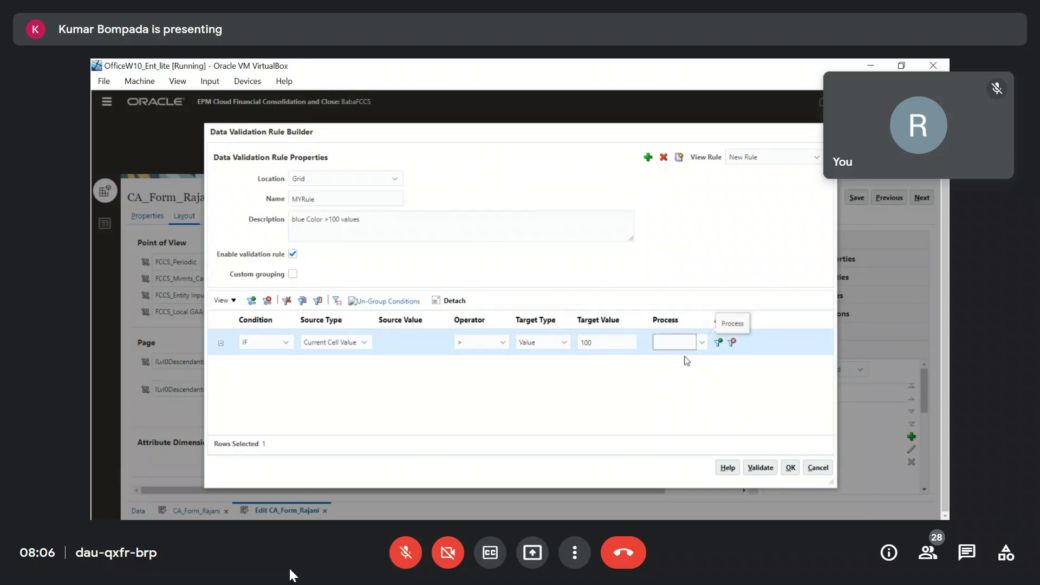
# Add a THEN row with Process Cell as its source type and open its cell formatting.
pyautogui.click(719, 343)
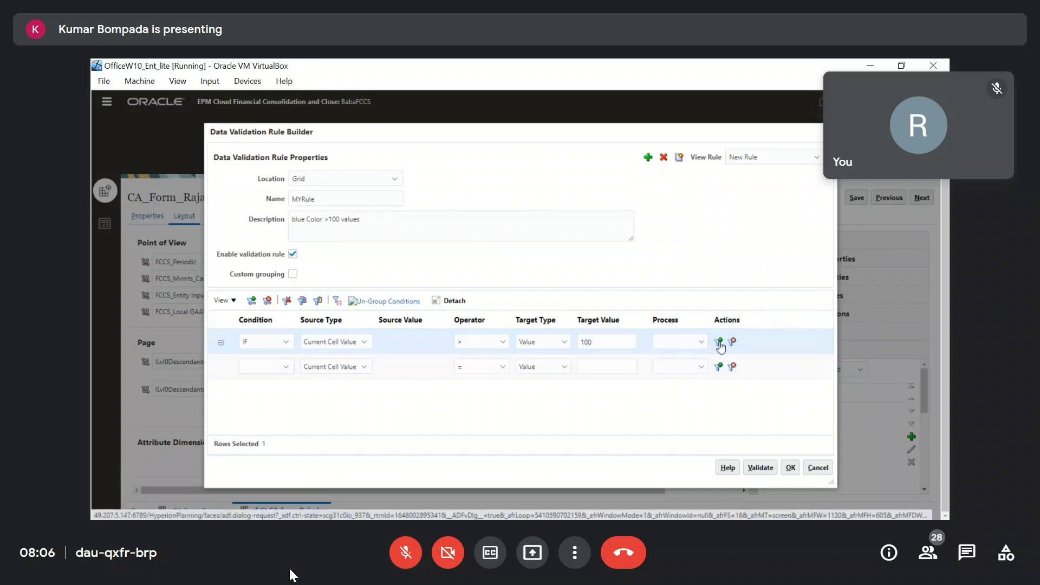
pyautogui.click(286, 367)
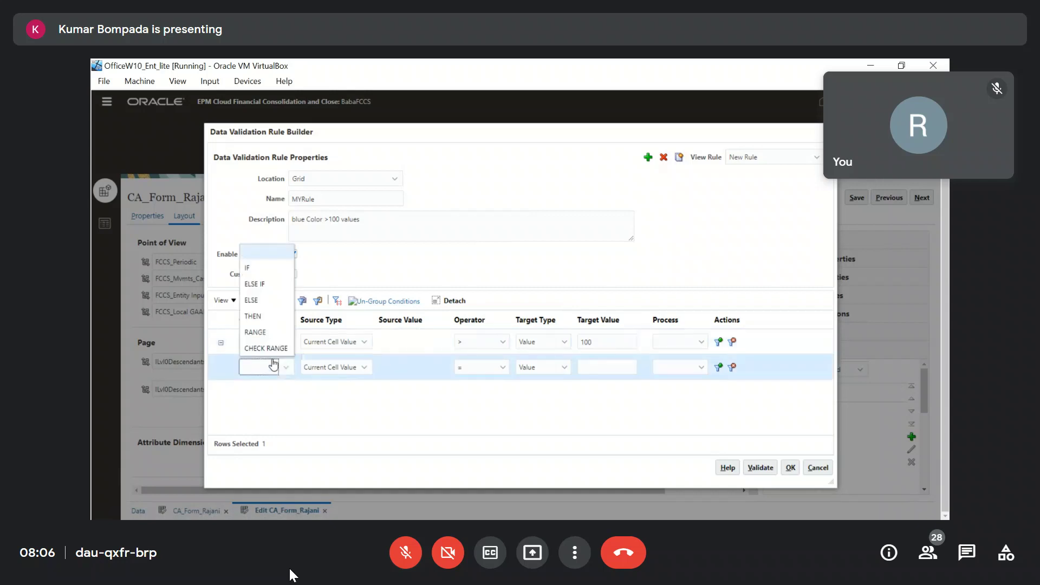
pyautogui.click(263, 320)
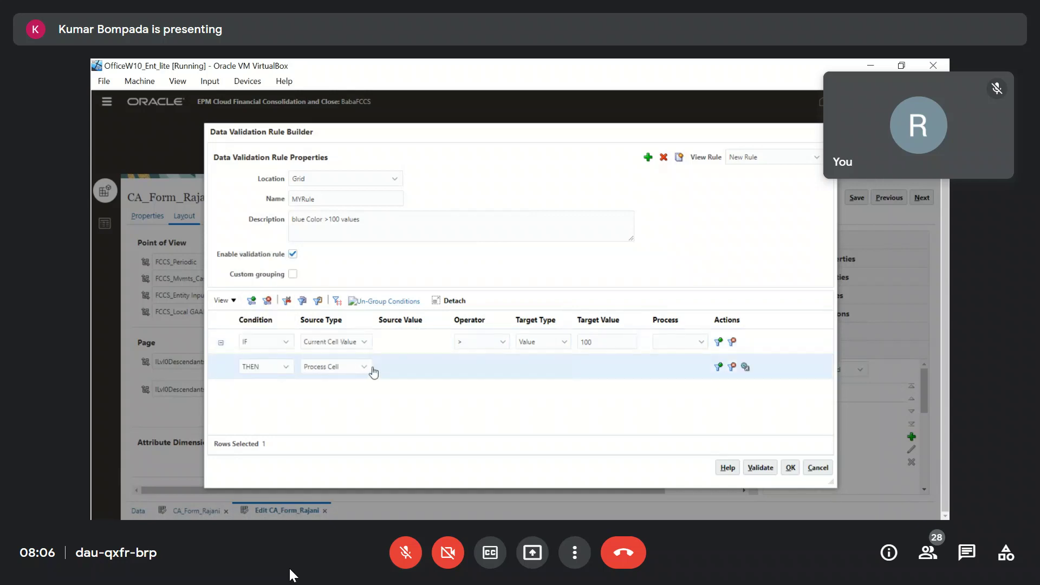
pyautogui.click(364, 367)
pyautogui.click(325, 382)
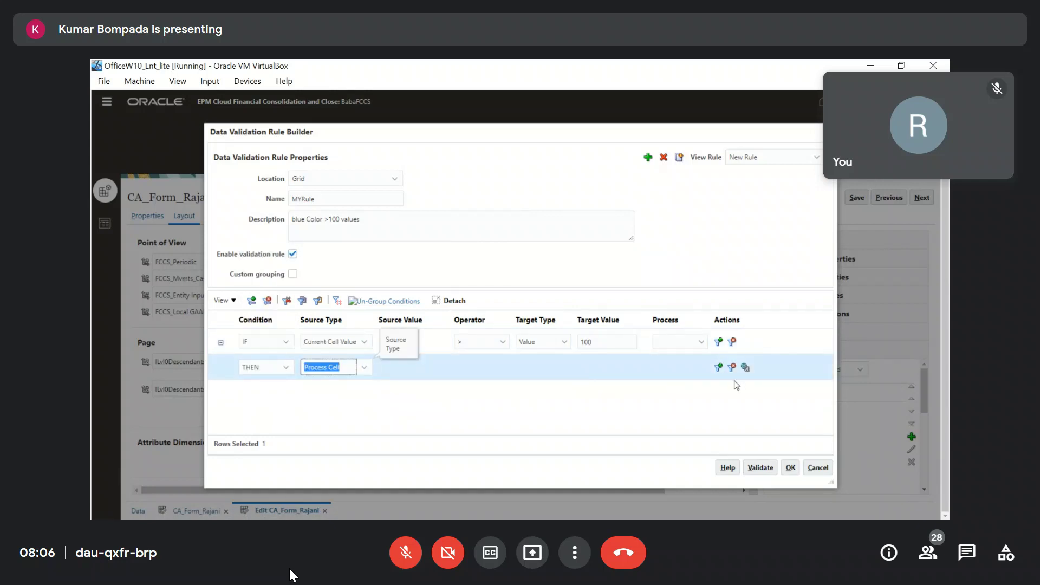
pyautogui.click(746, 369)
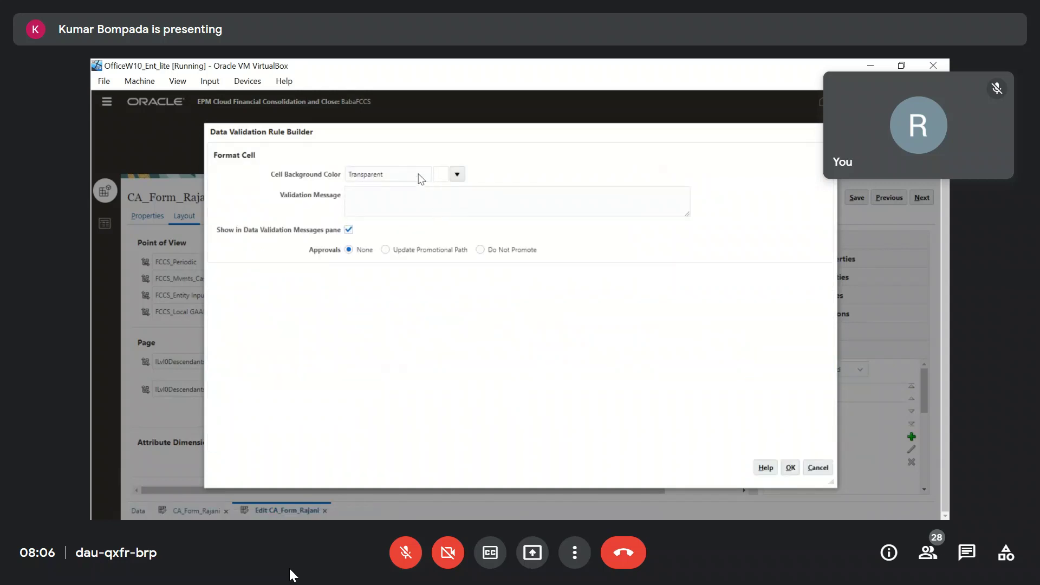
# Set the THEN row's cell background to blue 0000FF and validate the rule.
pyautogui.click(457, 174)
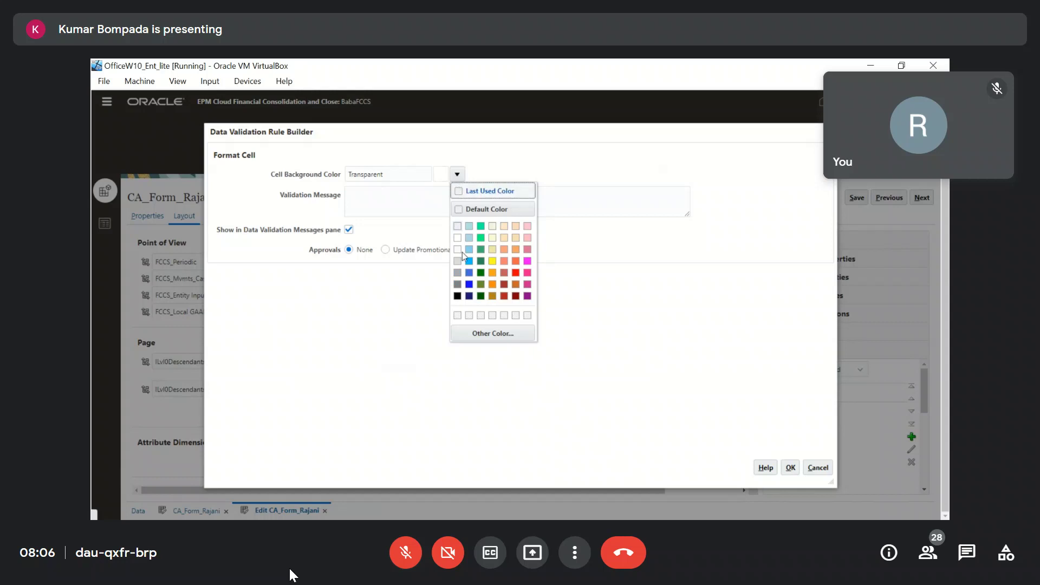
pyautogui.doubleClick(472, 285)
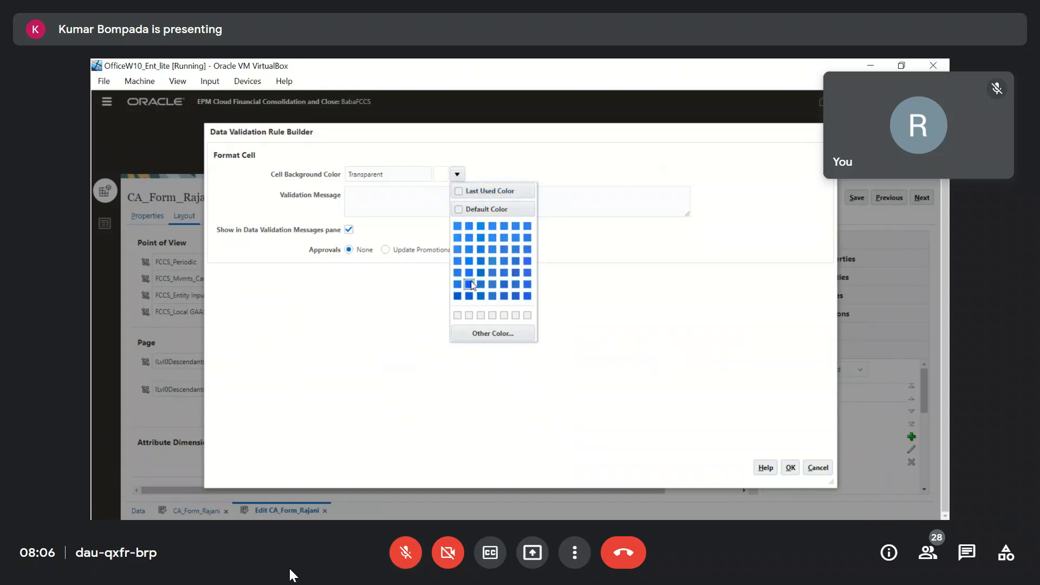
pyautogui.click(472, 334)
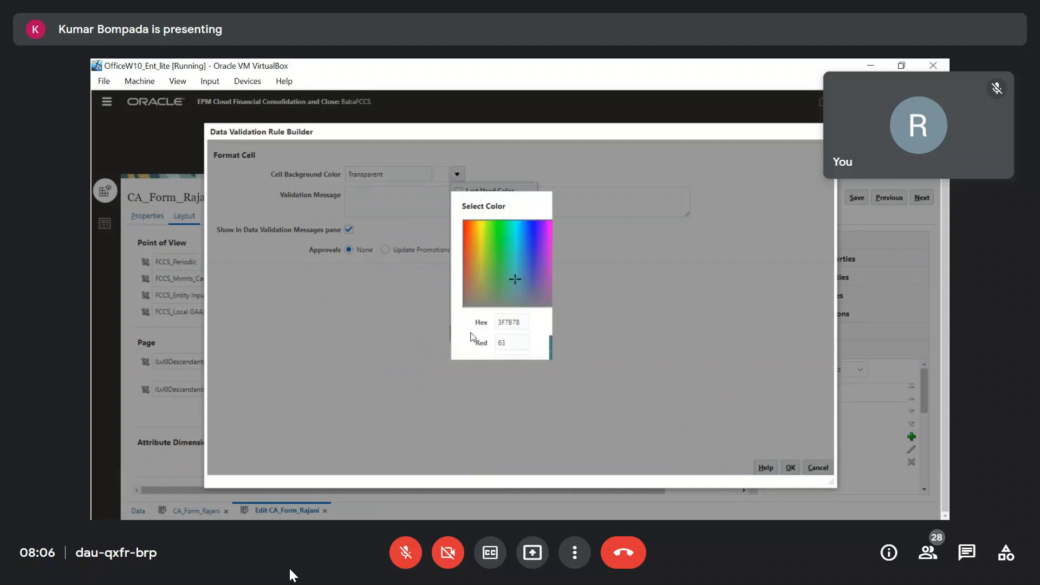
pyautogui.click(570, 404)
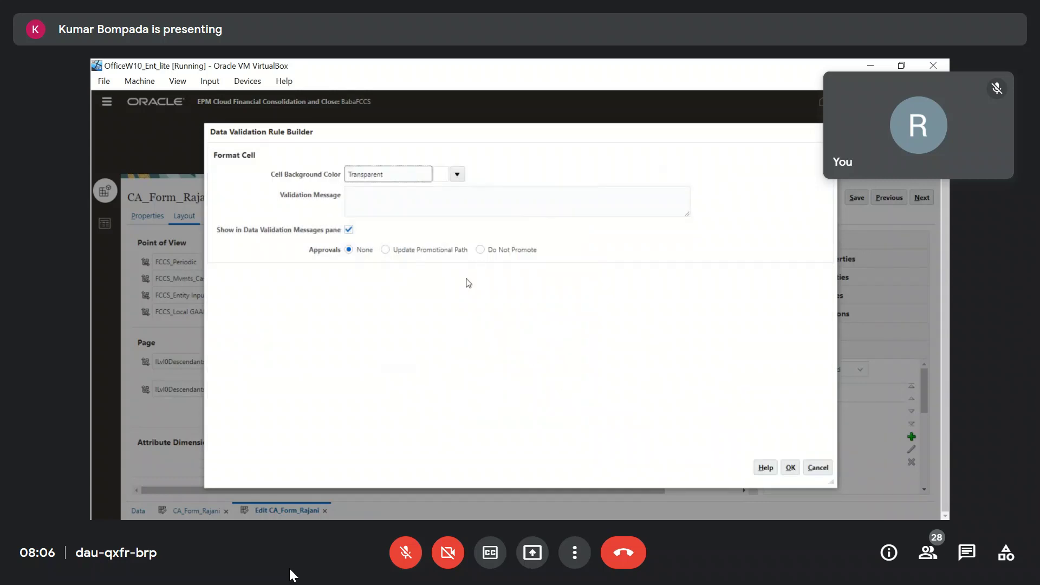
pyautogui.click(457, 174)
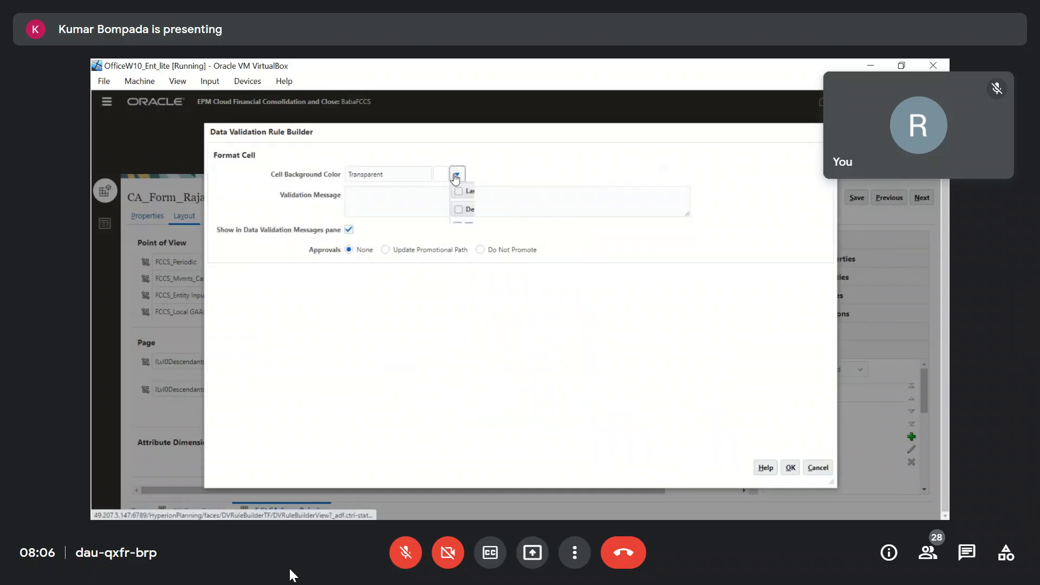
pyautogui.click(470, 287)
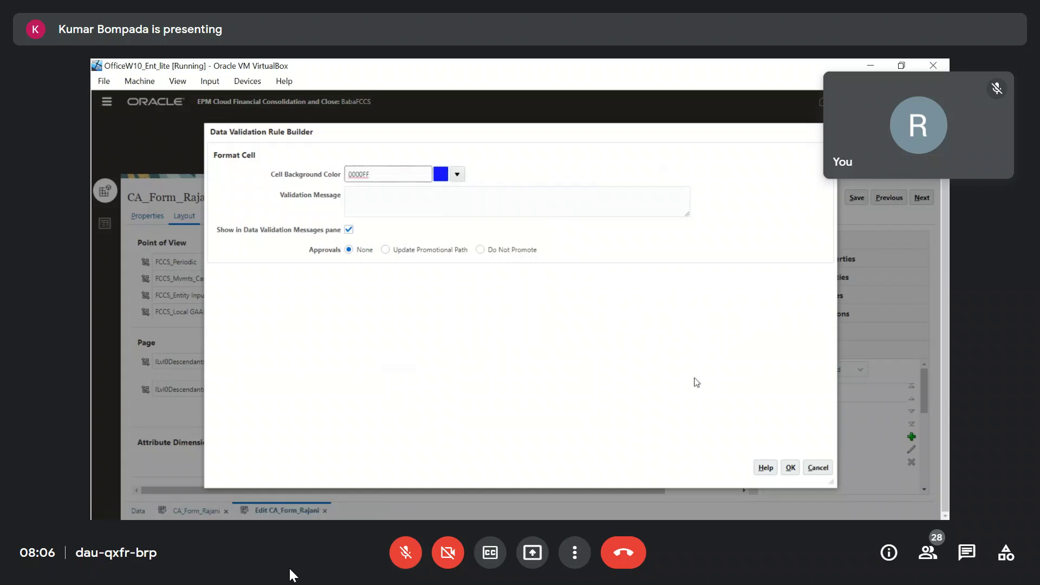
pyautogui.click(790, 469)
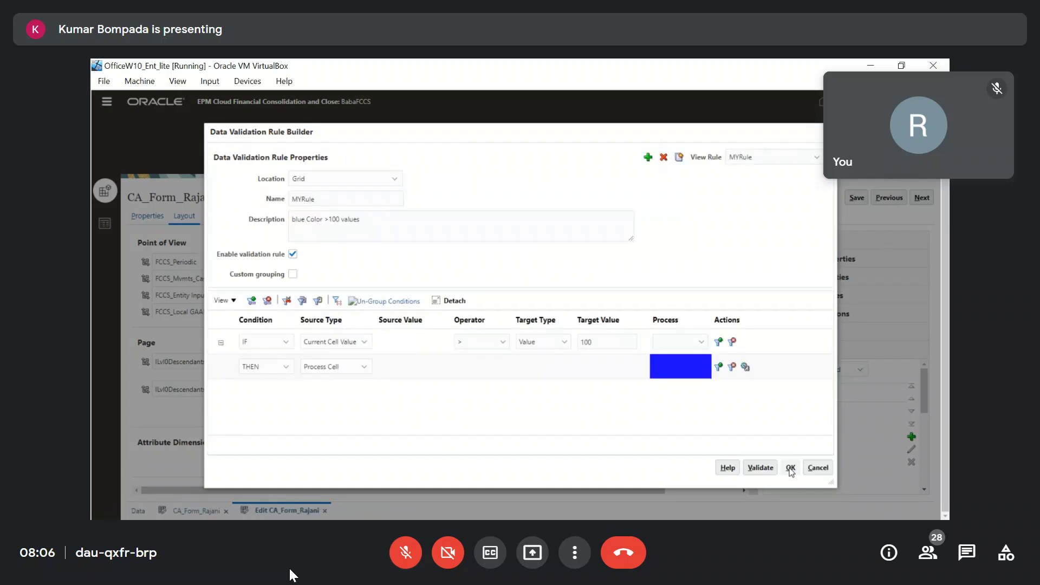
pyautogui.click(760, 467)
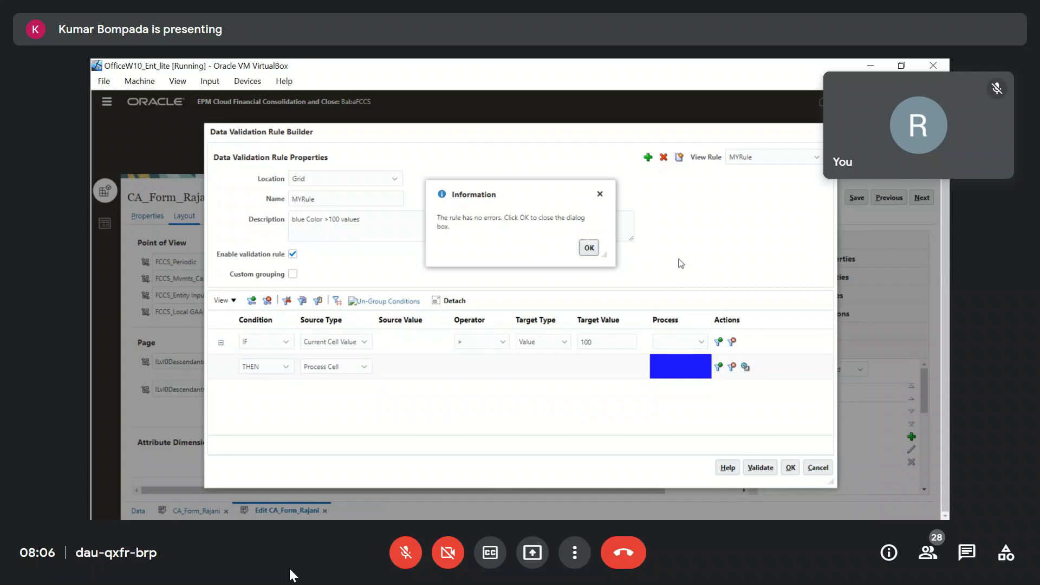
# Save MYRule into CA_Form_Rajani, save the form, and return to its data grid.
pyautogui.click(589, 247)
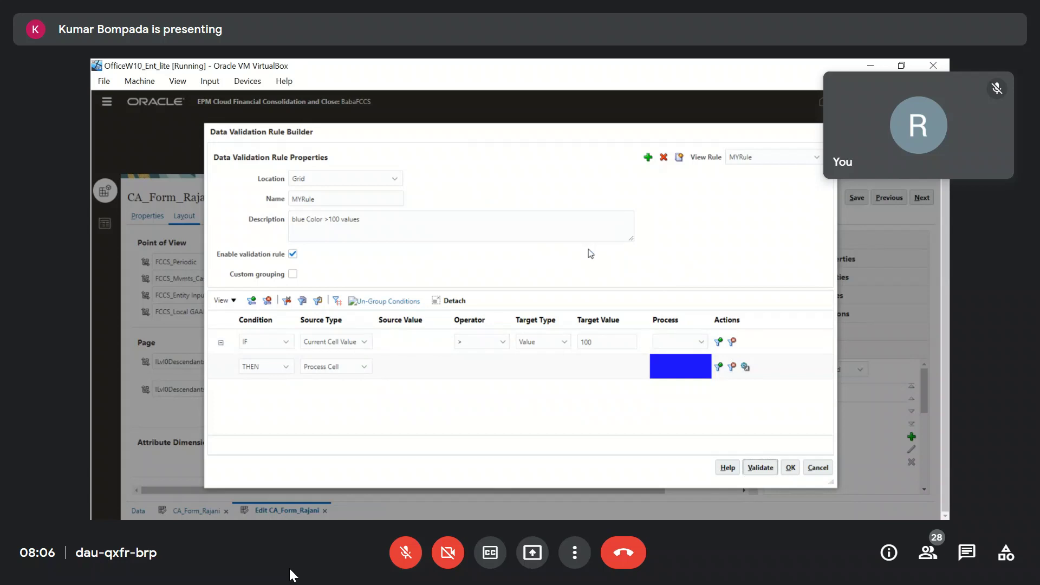
pyautogui.click(791, 467)
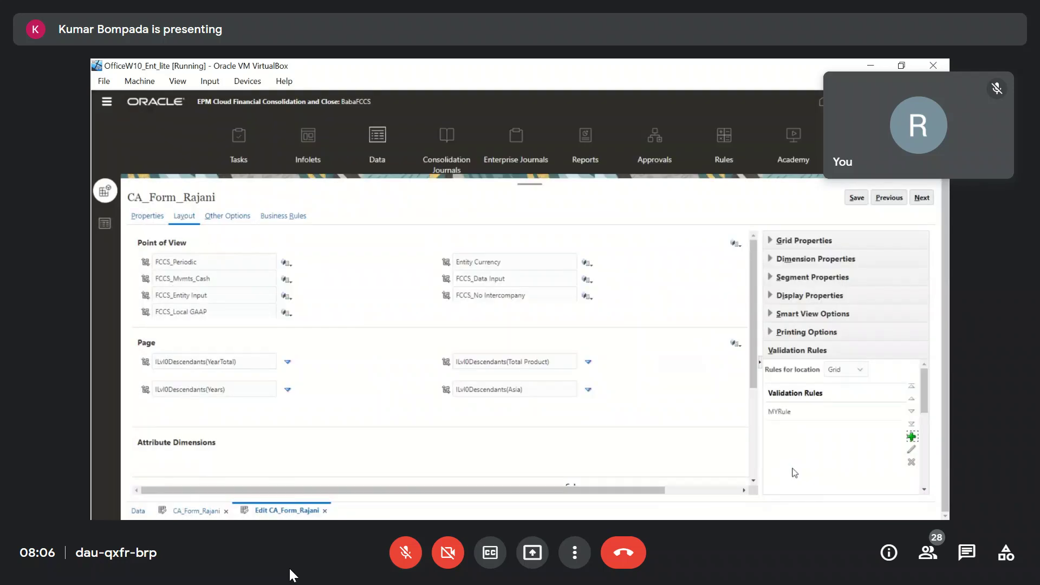
pyautogui.scroll(-3, 434, 401)
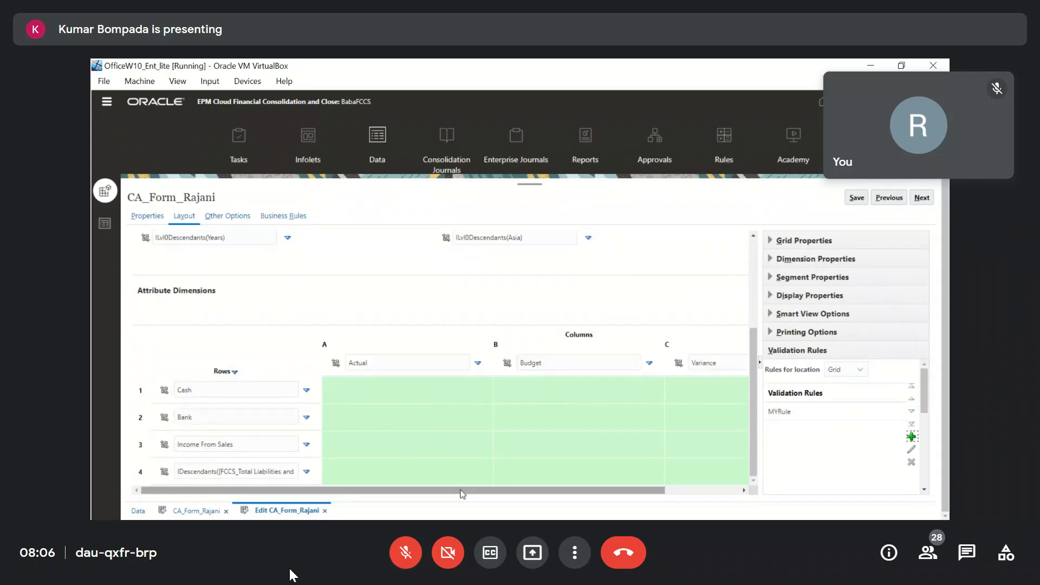
pyautogui.moveTo(549, 490); pyautogui.dragTo(624, 493)
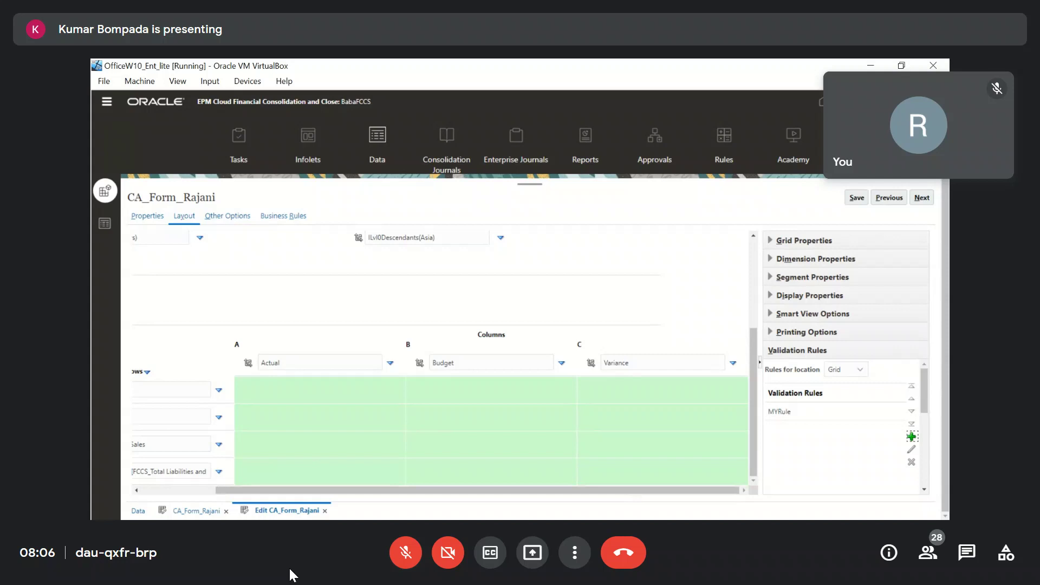
pyautogui.click(856, 199)
pyautogui.click(549, 325)
pyautogui.click(324, 512)
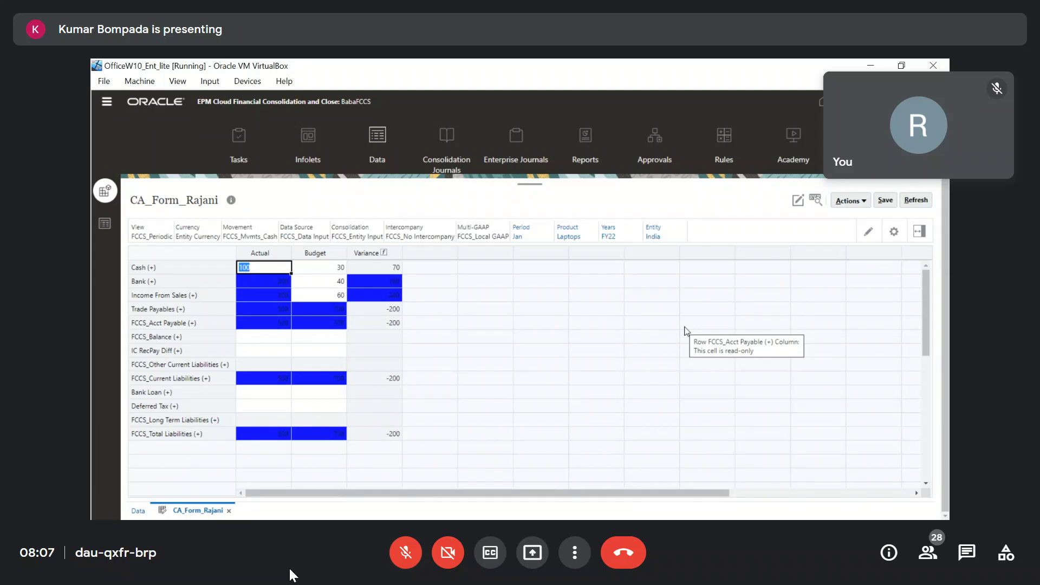
# Reopen CA_Form_Rajani's layout and review MYRule's condition and source type options, cancelling without changes.
pyautogui.click(798, 202)
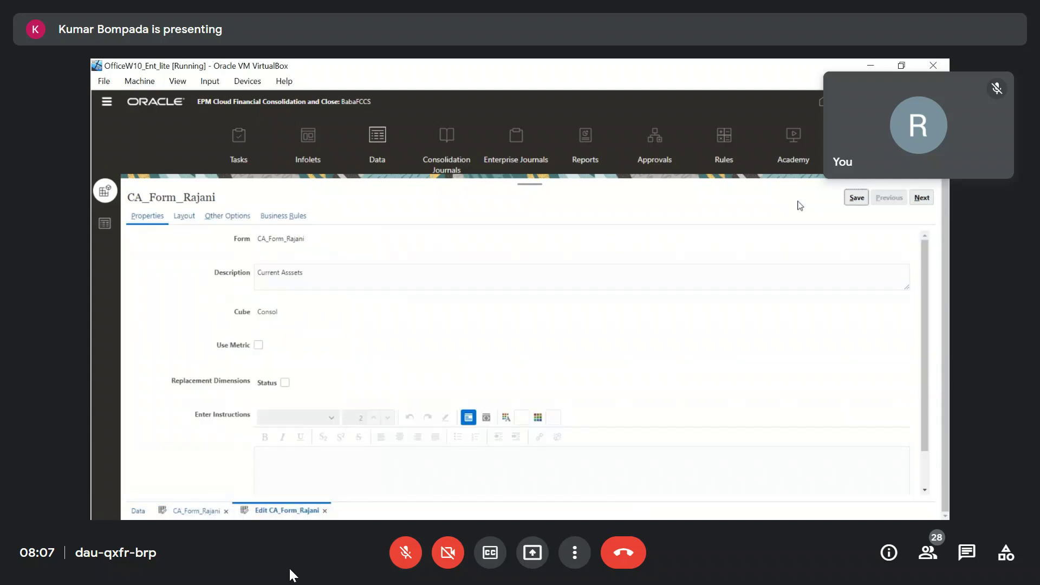
pyautogui.click(184, 218)
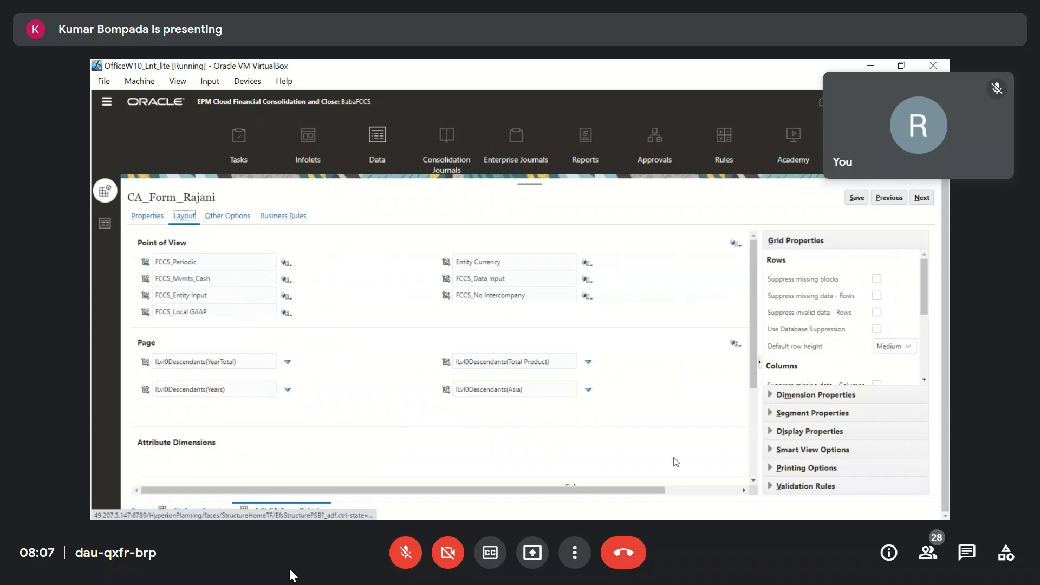
pyautogui.click(772, 486)
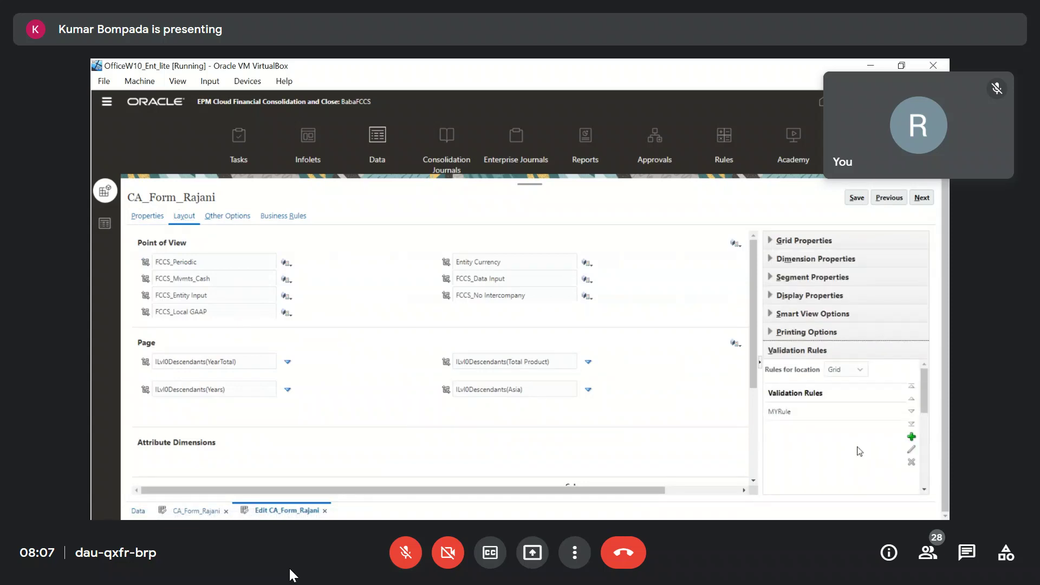
pyautogui.click(865, 412)
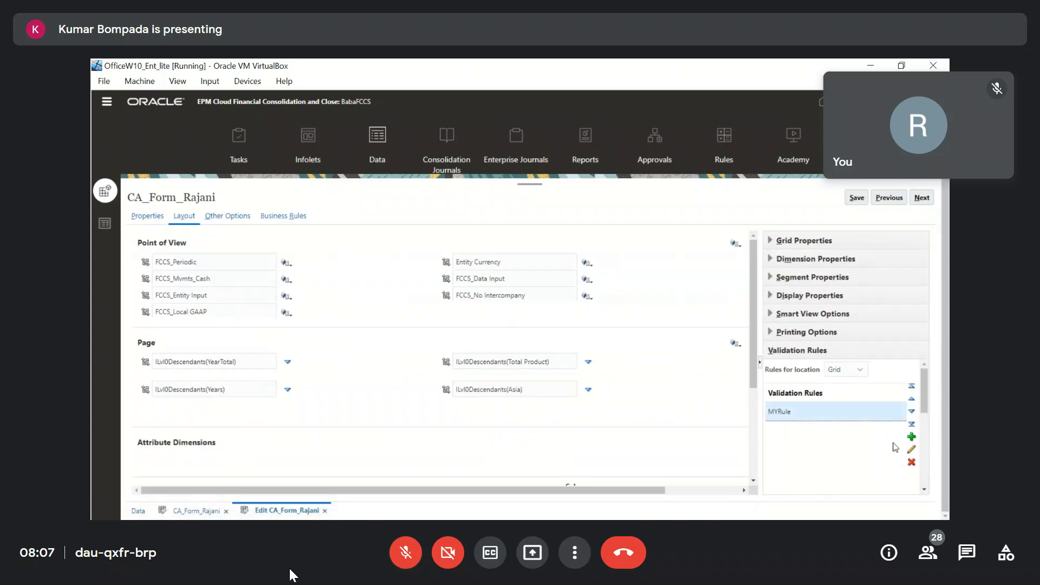
pyautogui.click(912, 451)
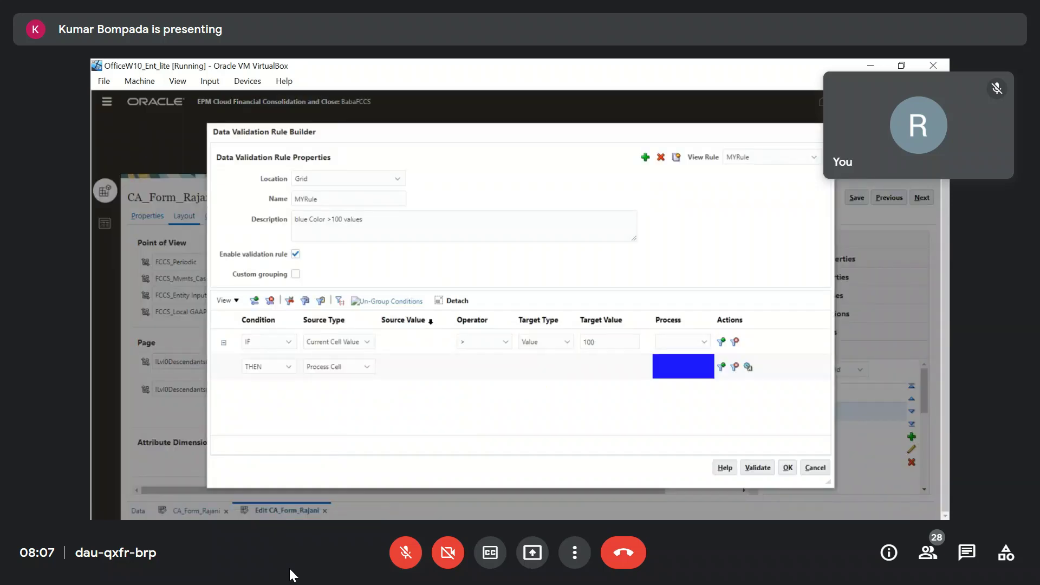
pyautogui.click(288, 342)
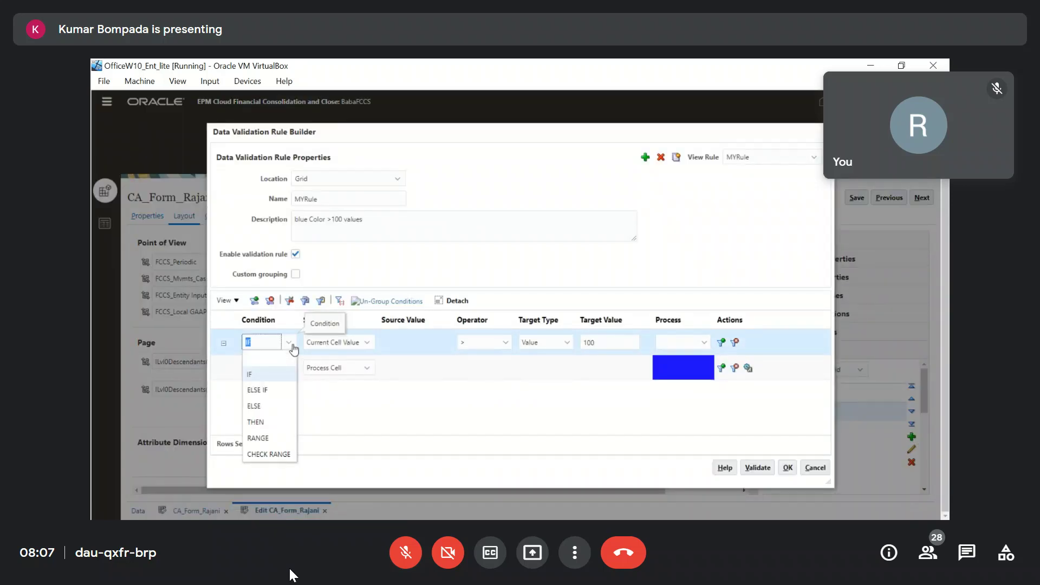
pyautogui.click(368, 343)
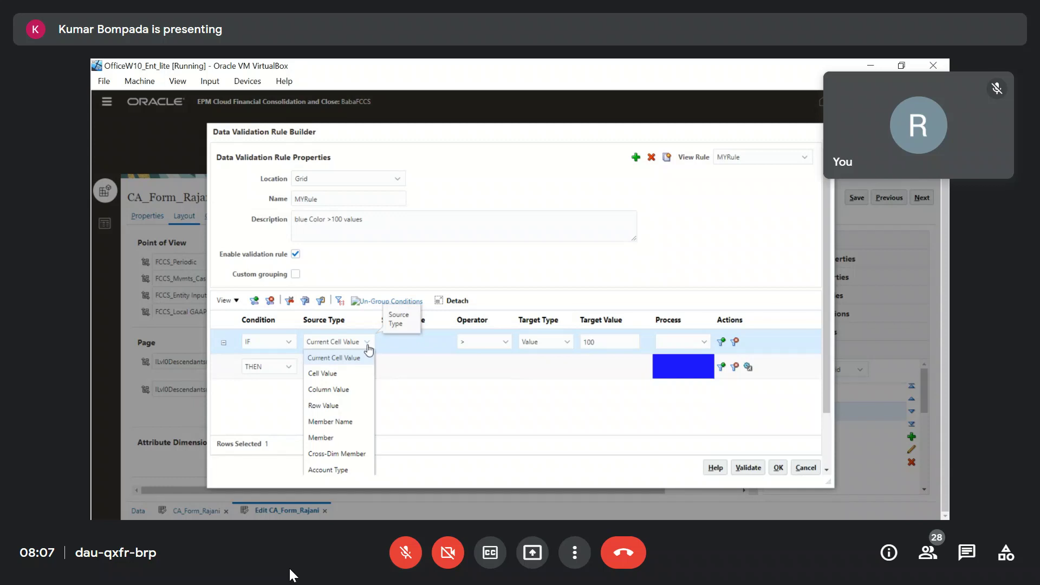
pyautogui.scroll(-2, 352, 401)
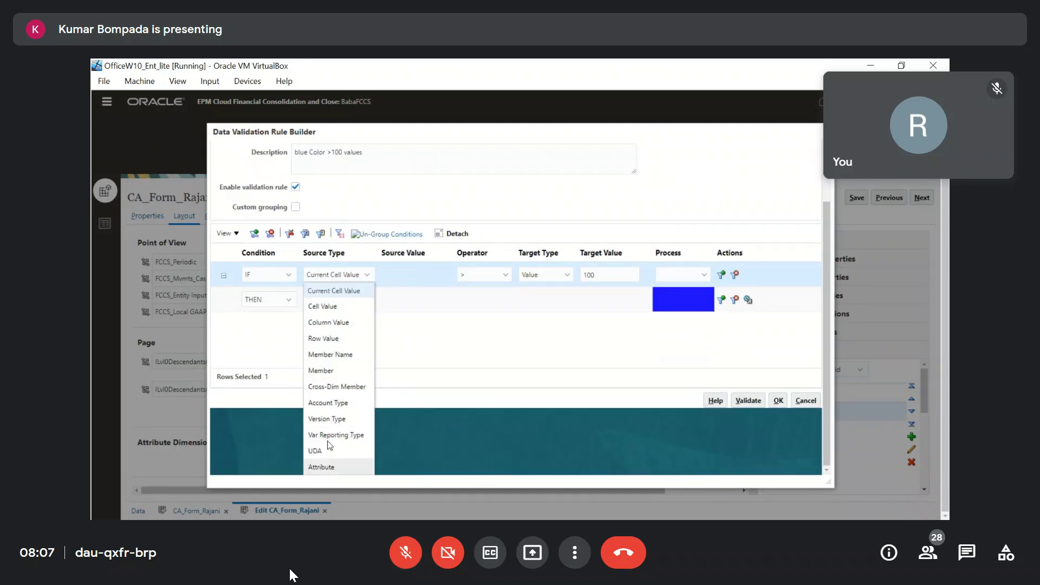
pyautogui.click(509, 349)
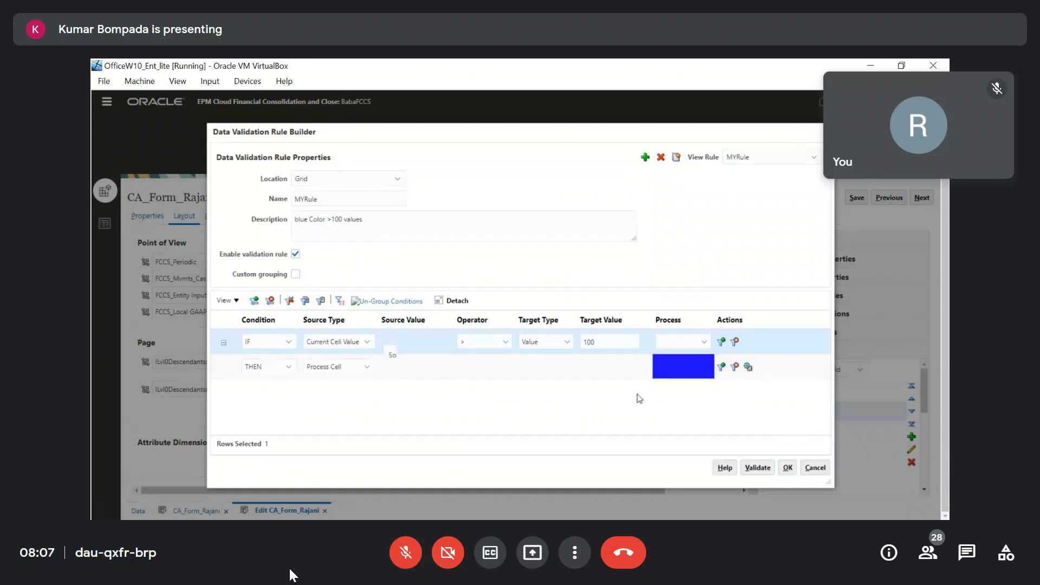
pyautogui.click(805, 465)
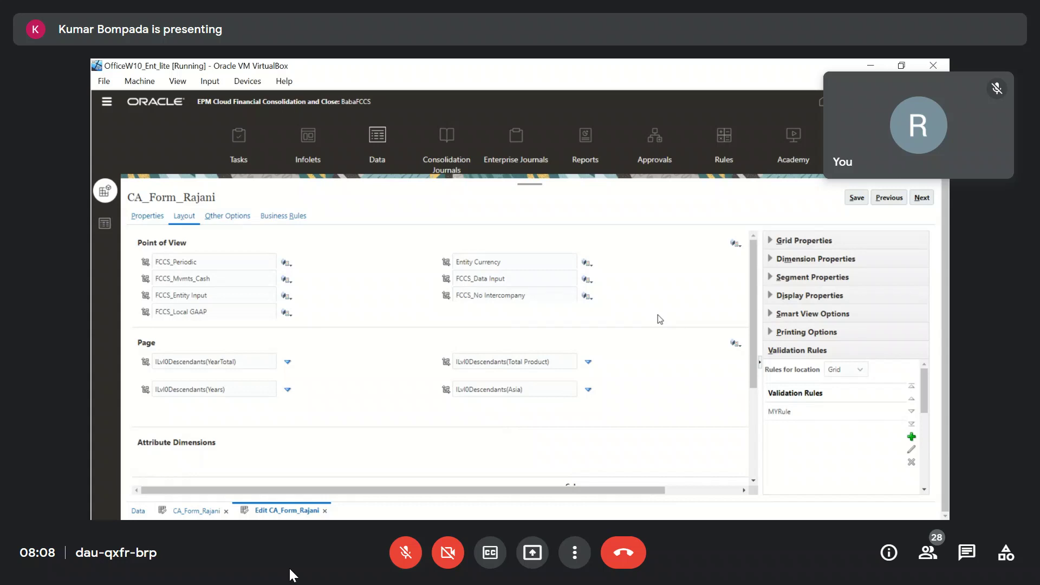
# Close the layout editor, discarding unsaved changes, and view the cells above 100 shaded blue.
pyautogui.scroll(-5, 804, 433)
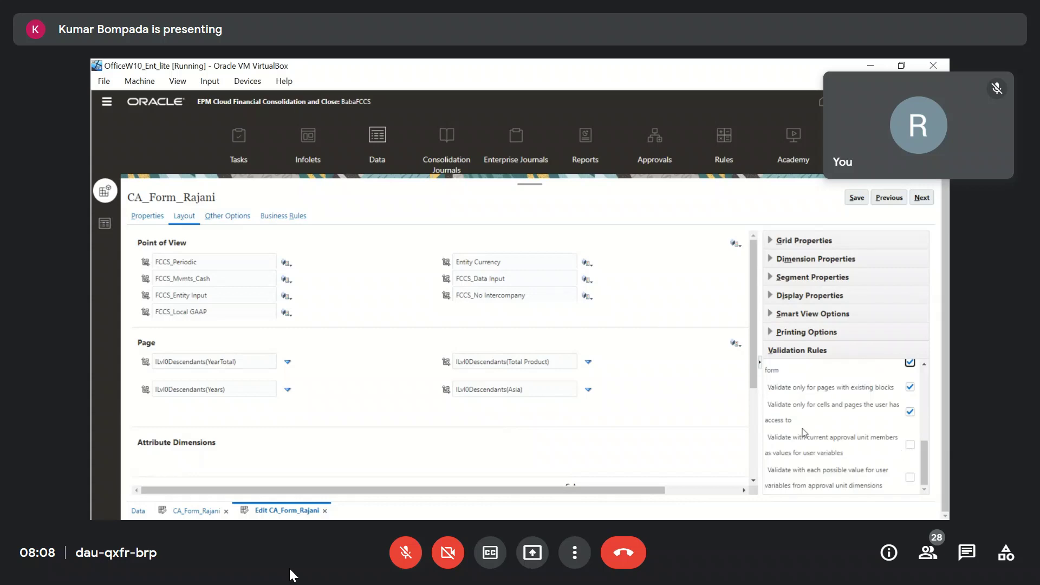
pyautogui.scroll(3, 803, 432)
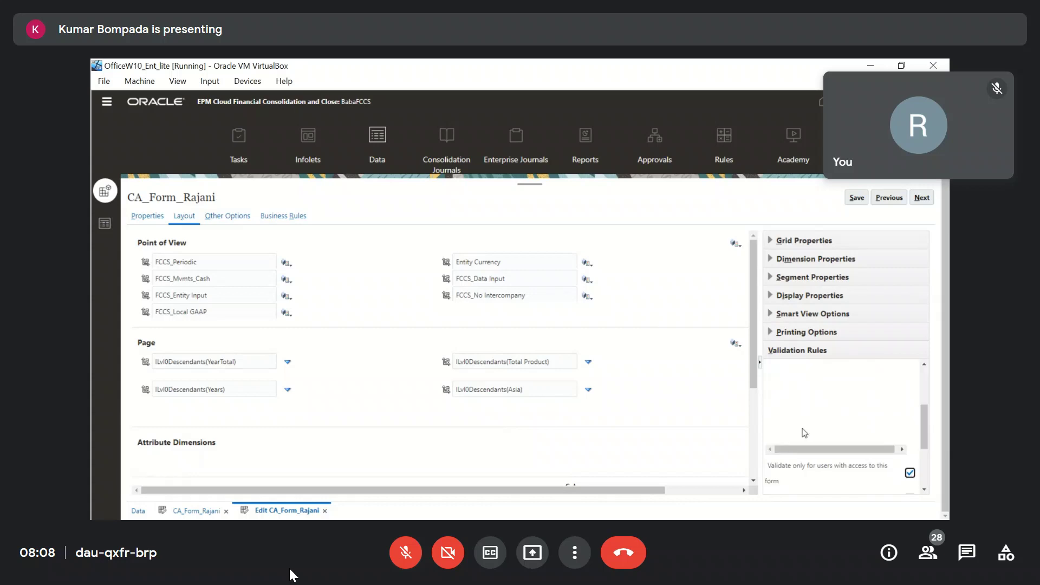
pyautogui.scroll(-3, 805, 433)
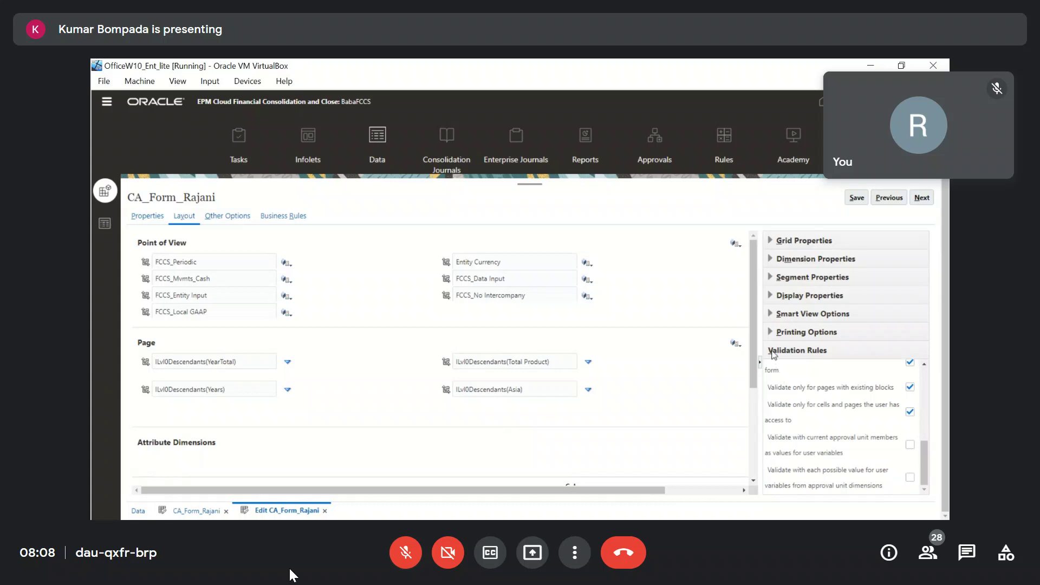
pyautogui.click(325, 511)
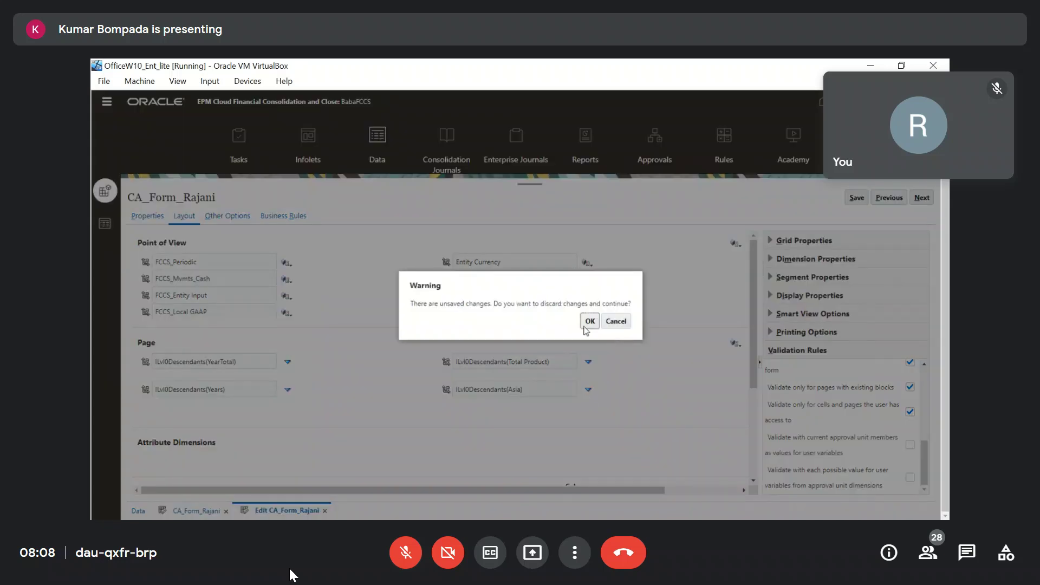
pyautogui.click(590, 321)
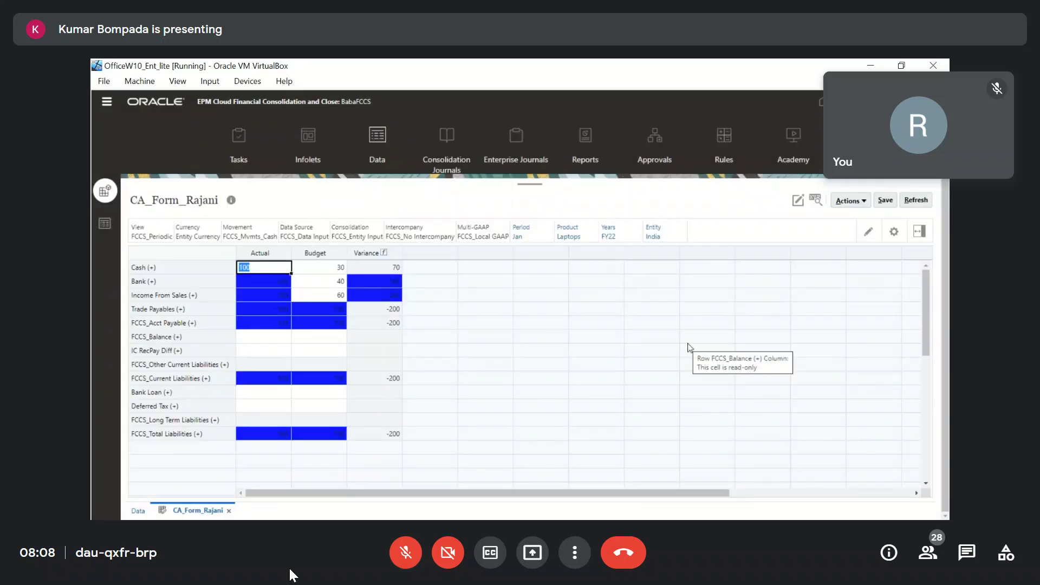
pyautogui.click(624, 349)
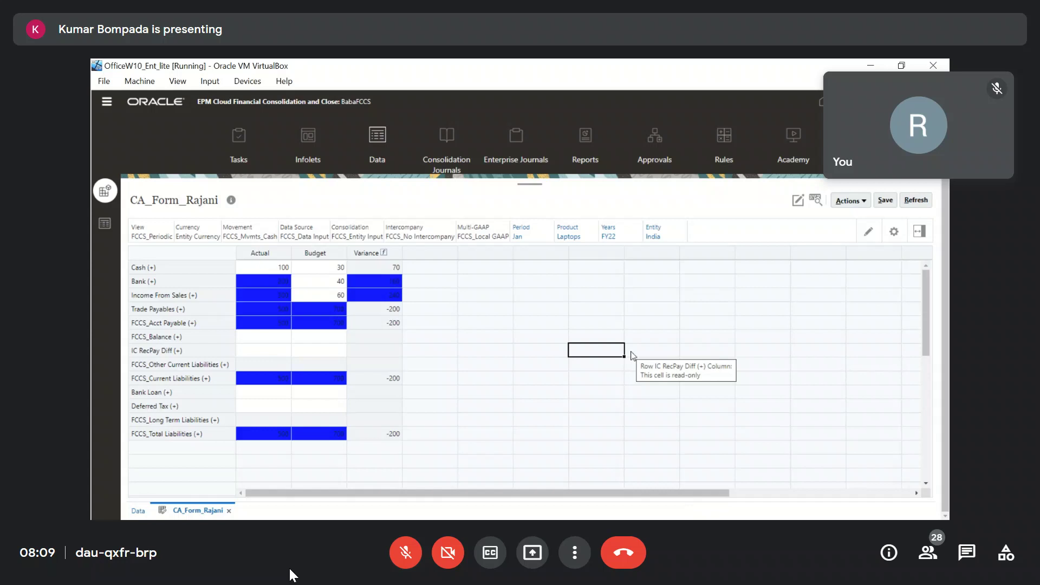
# Close the CA_Form_Rajani form.
pyautogui.click(227, 512)
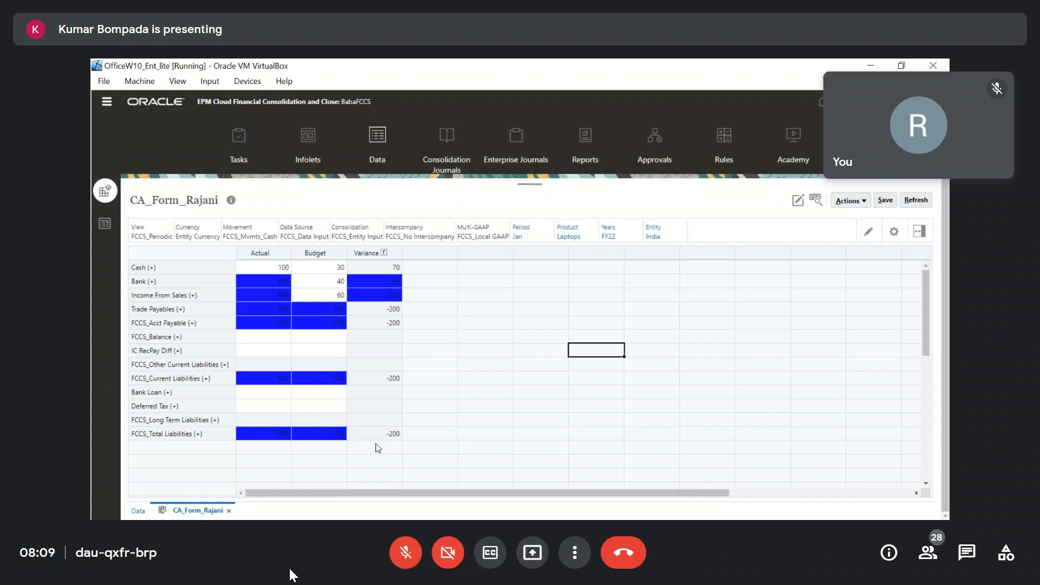
pyautogui.scroll(-2, 221, 414)
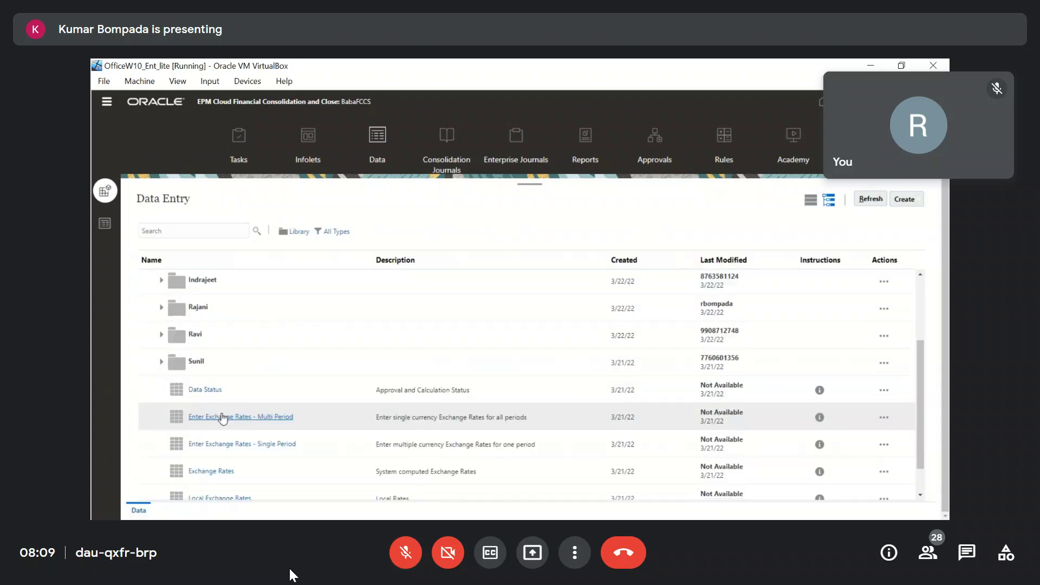
pyautogui.scroll(-1, 561, 371)
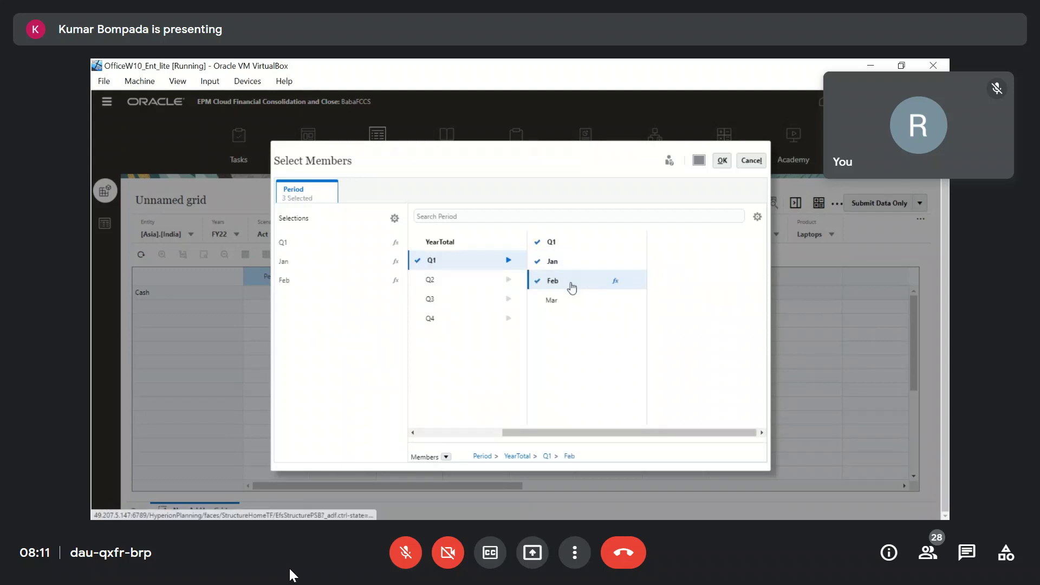
# Apply the Q1, Jan, Feb and Mar columns and save the grid as GridSpread in Library/Rajani.
pyautogui.click(722, 160)
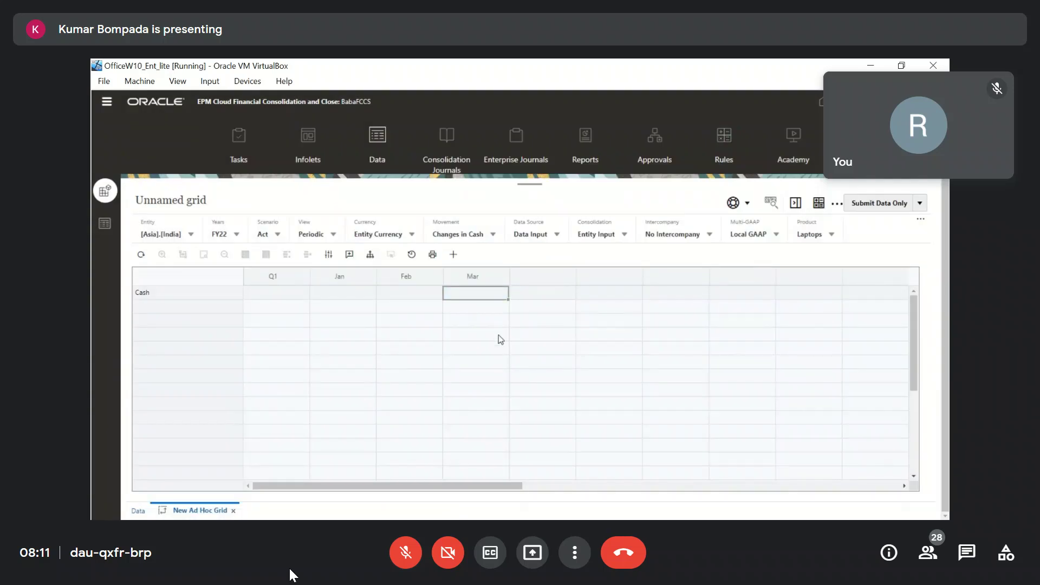
pyautogui.scroll(-5, 764, 436)
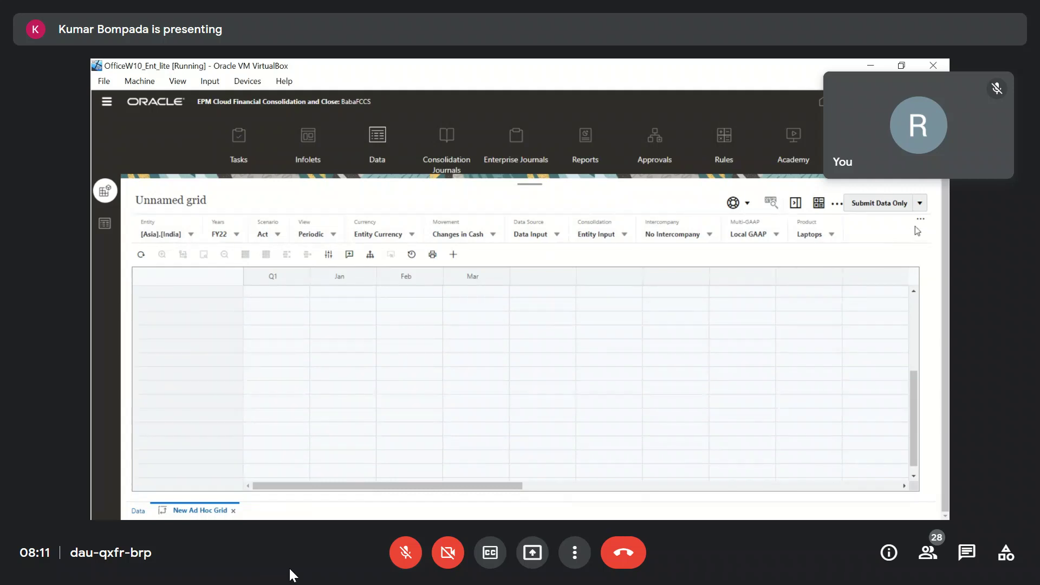
pyautogui.click(921, 204)
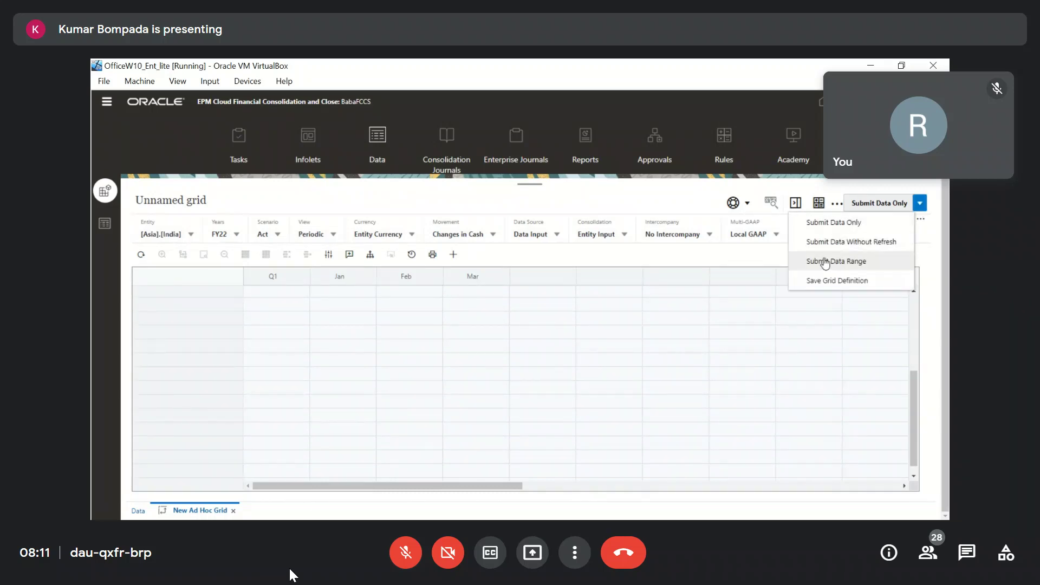
pyautogui.click(813, 281)
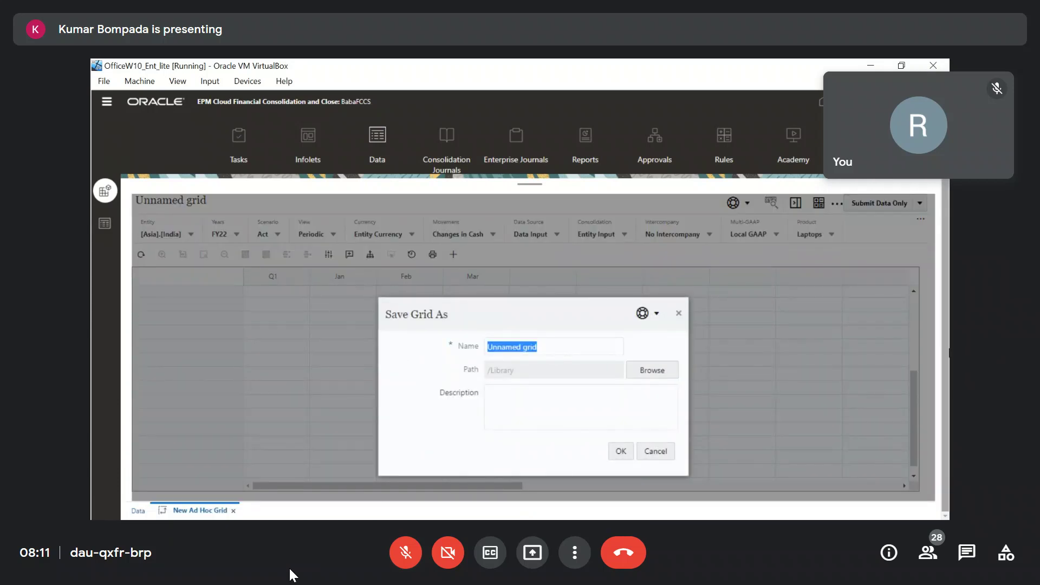
pyautogui.write('GridSpread')
pyautogui.click(669, 374)
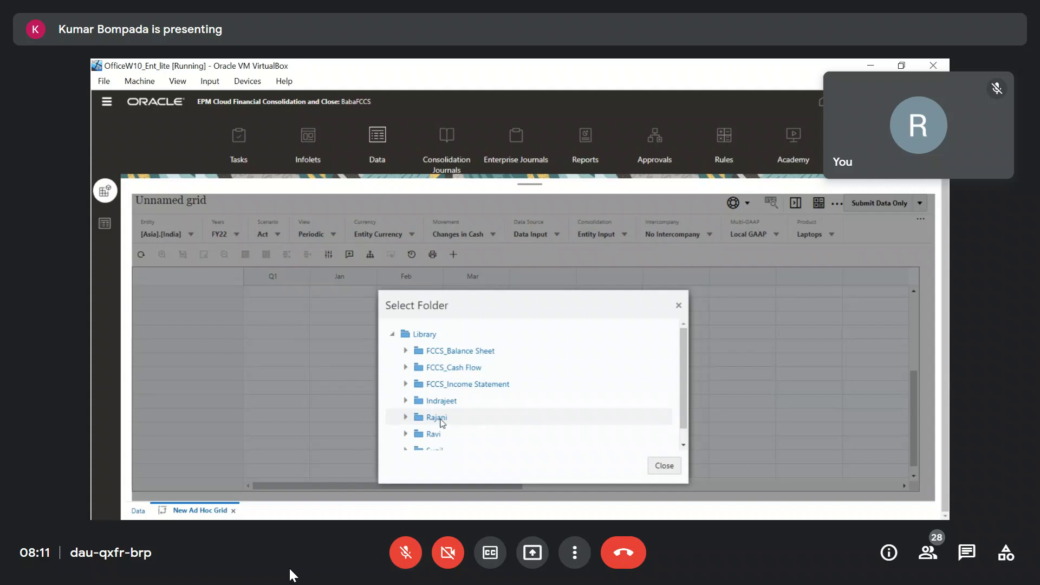
pyautogui.click(442, 423)
pyautogui.click(620, 453)
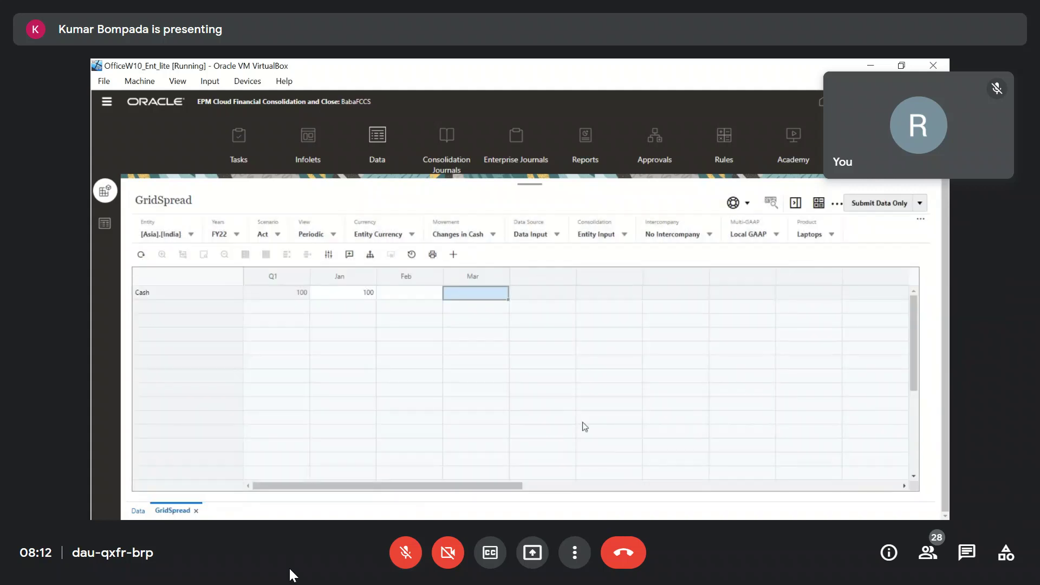
# Select the Q1 Cash value, then the Jan Cash cell for editing.
pyautogui.click(518, 379)
pyautogui.click(283, 295)
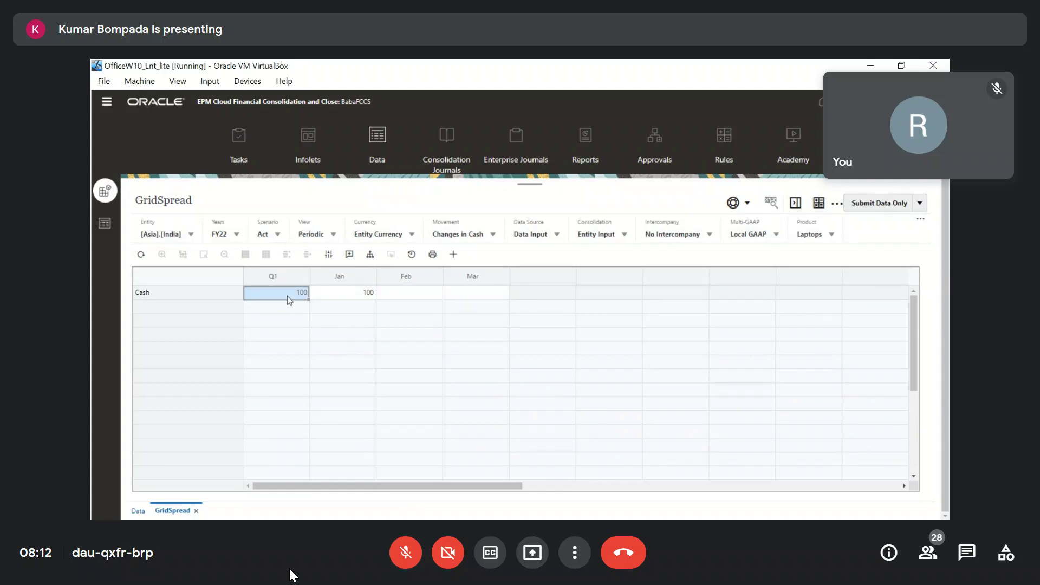
pyautogui.click(352, 300)
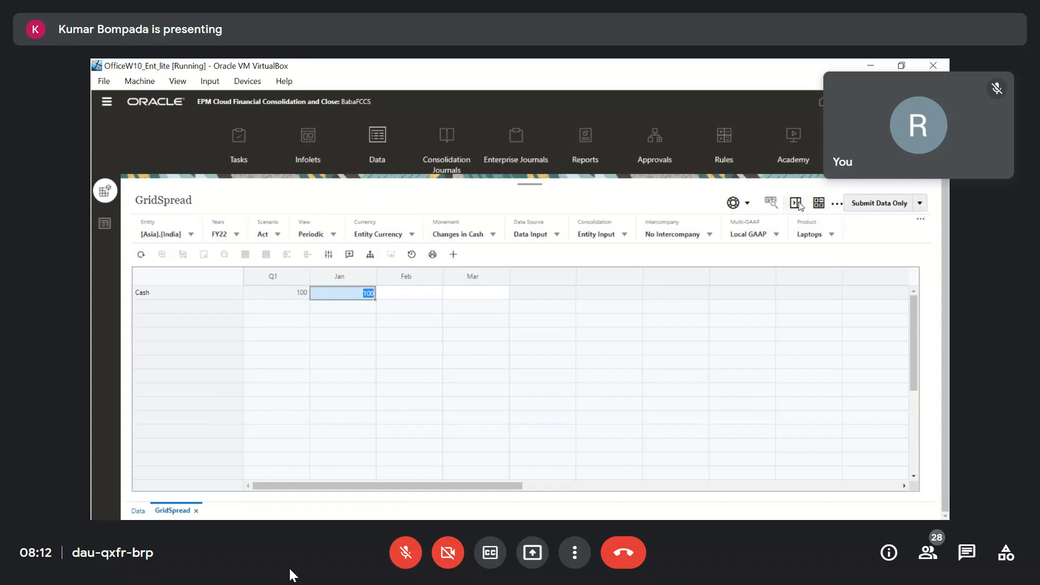
# Show the grid properties and compare the Ad Hoc User Options and Layout tabs.
pyautogui.click(817, 205)
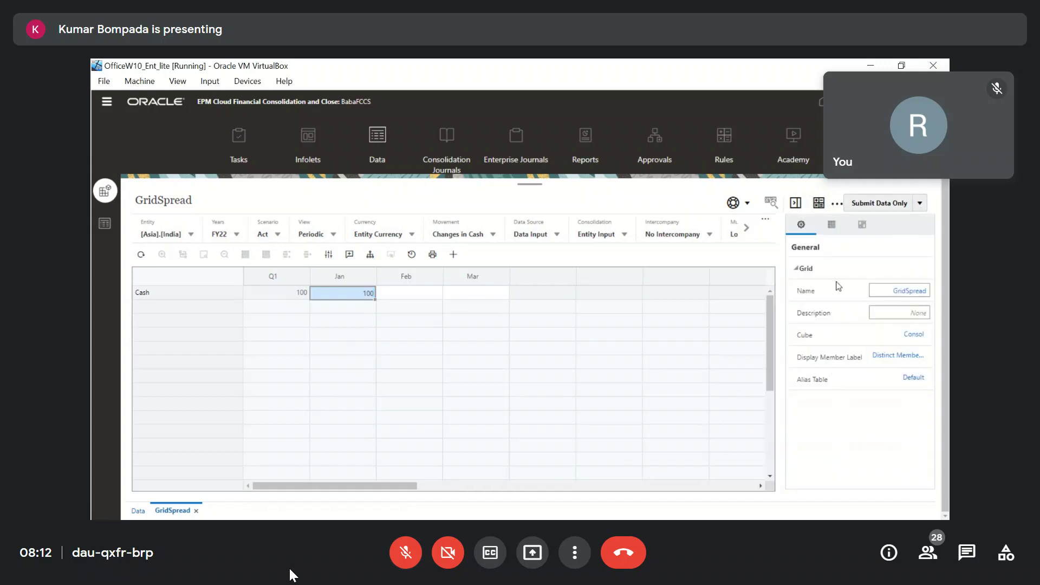
pyautogui.click(833, 225)
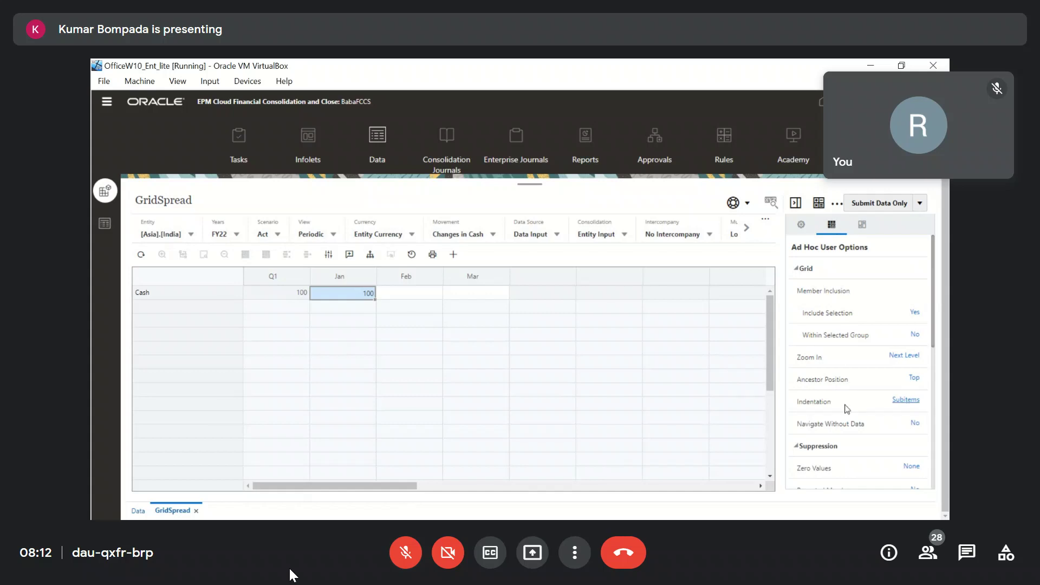
pyautogui.click(862, 225)
pyautogui.click(832, 225)
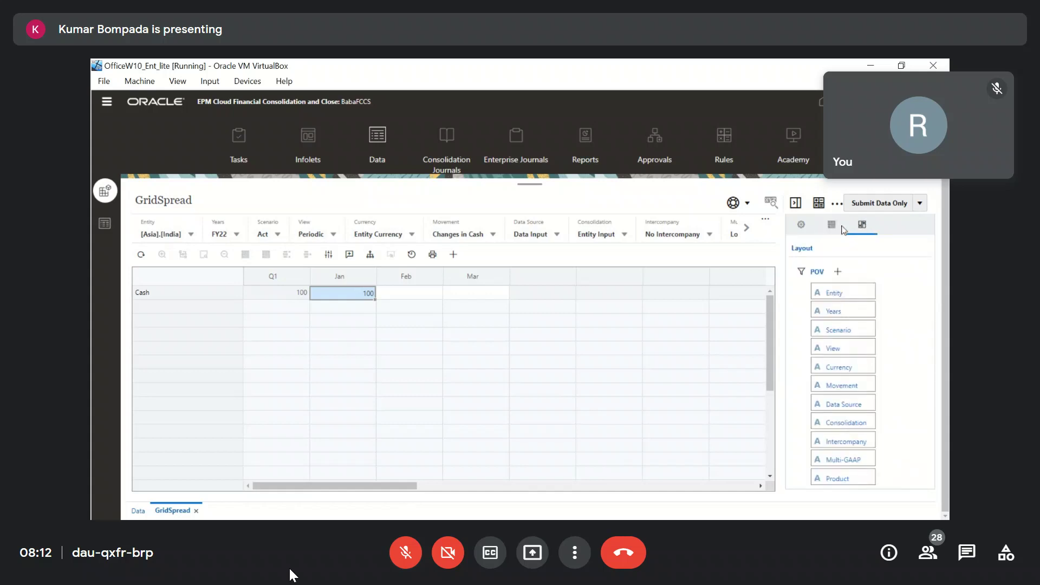
pyautogui.scroll(-5, 866, 381)
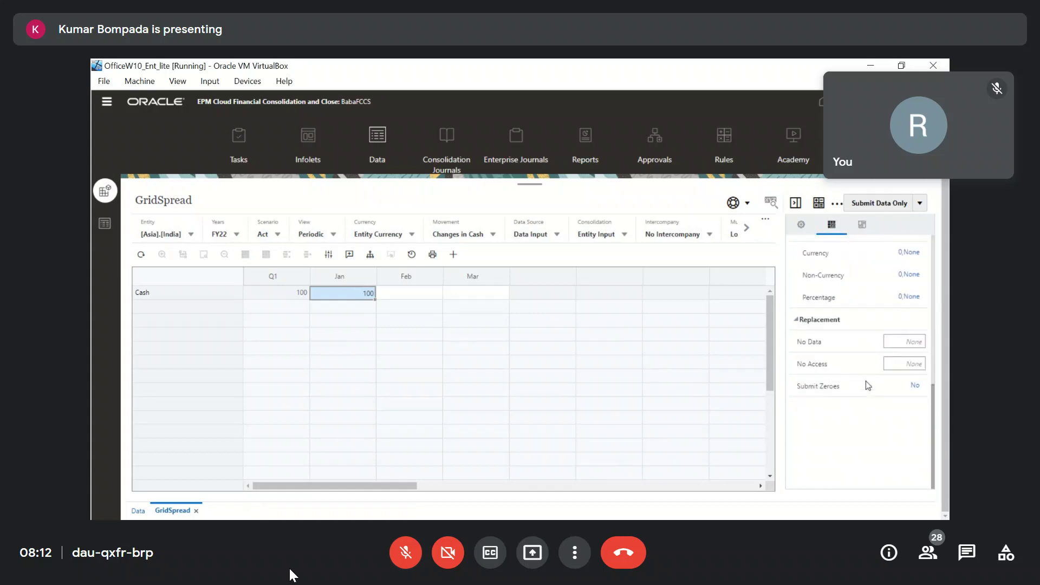
pyautogui.scroll(2, 866, 381)
pyautogui.scroll(2, 866, 381)
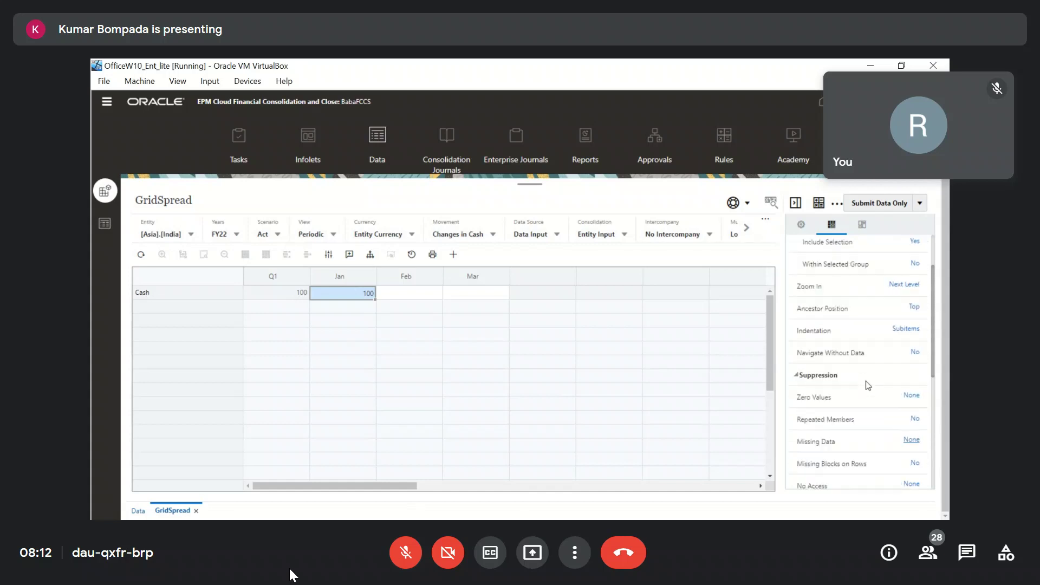
pyautogui.scroll(2, 866, 385)
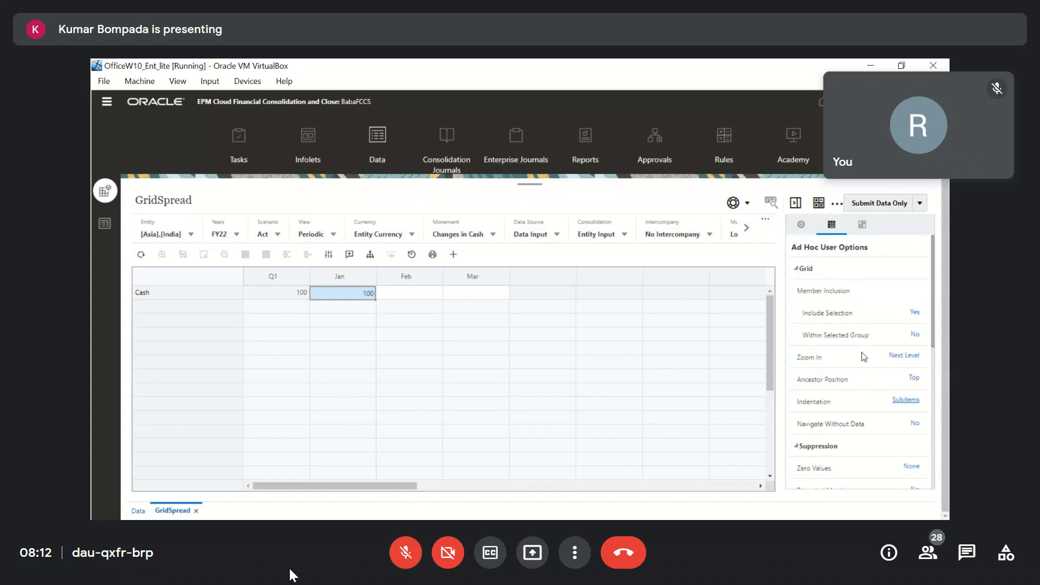
# Browse the General, Ad Hoc User Options and Layout tabs again, ending on General.
pyautogui.click(801, 226)
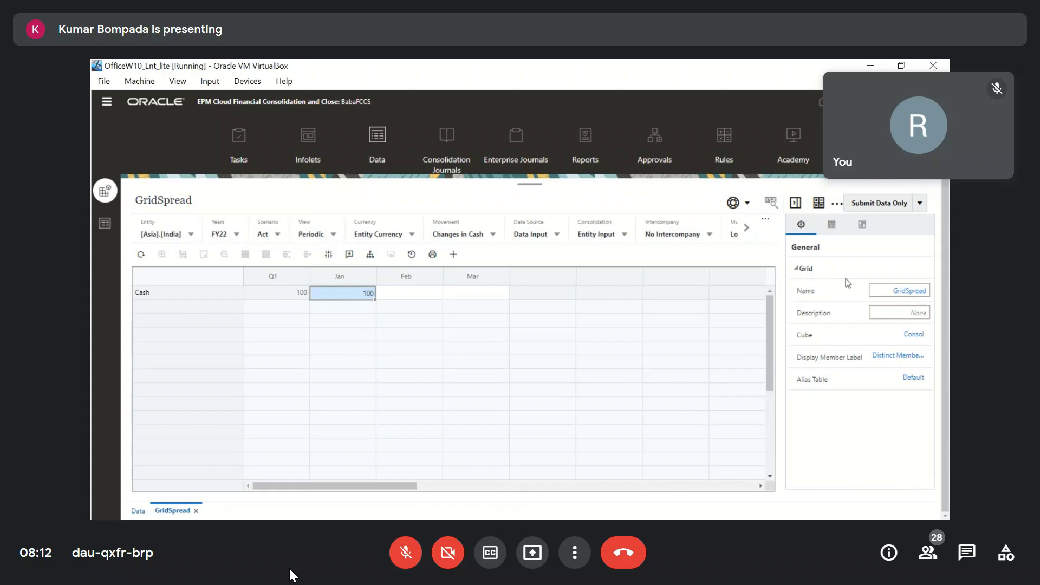
pyautogui.click(832, 224)
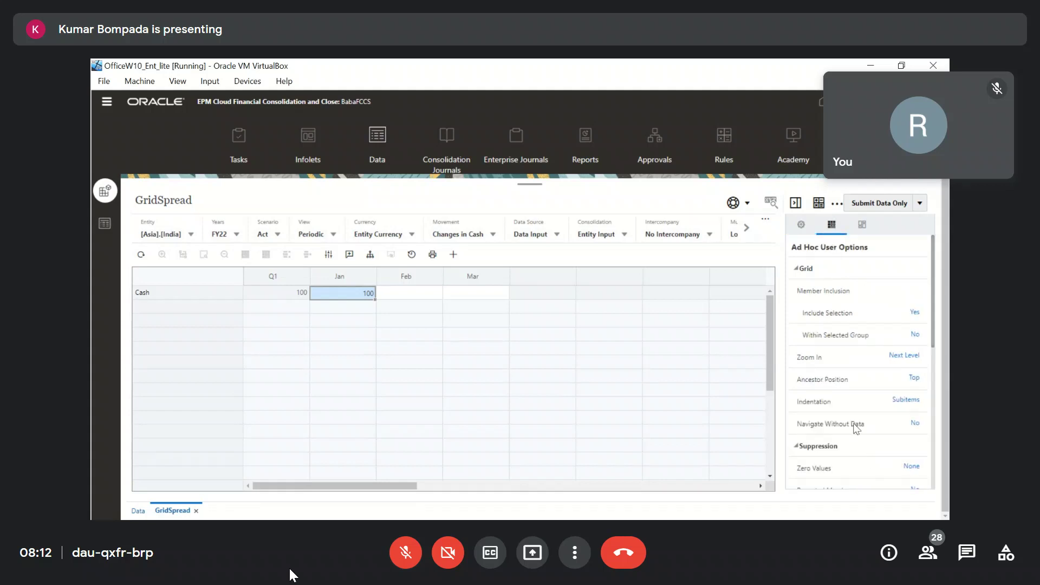
pyautogui.scroll(-8, 855, 427)
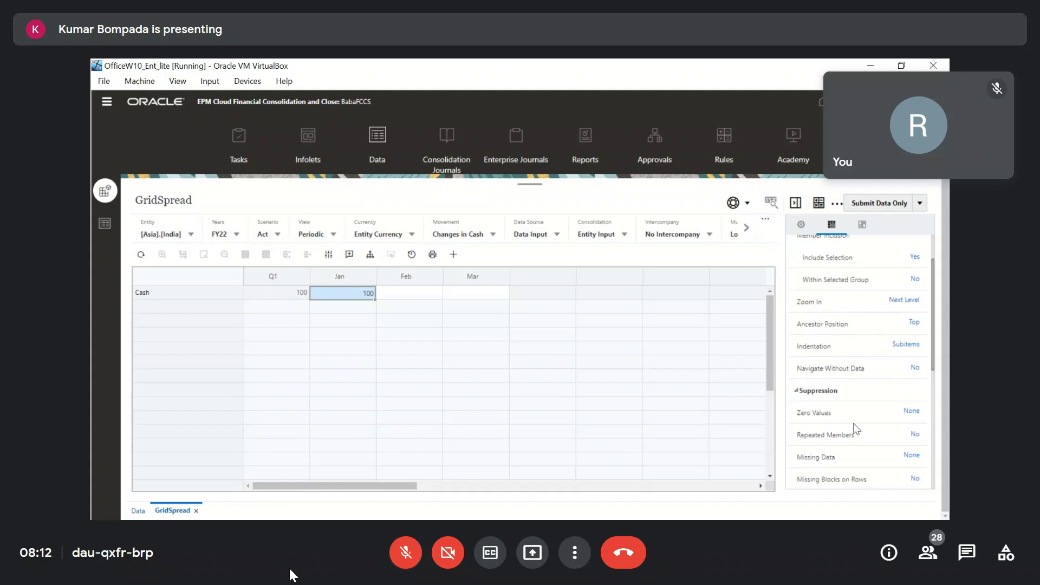
pyautogui.scroll(-1, 856, 428)
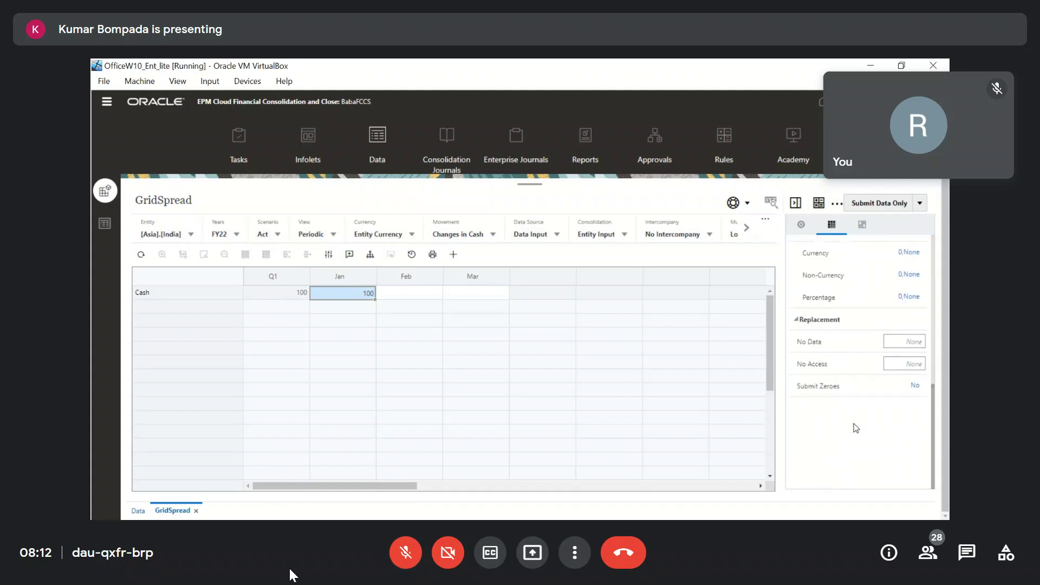
pyautogui.click(863, 225)
pyautogui.scroll(-3, 889, 387)
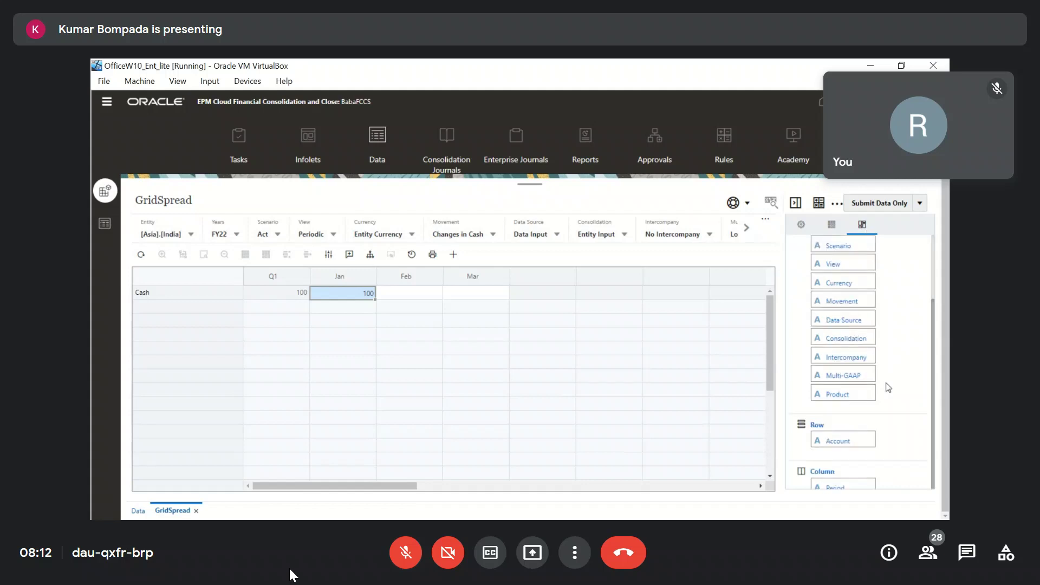
pyautogui.scroll(3, 889, 387)
pyautogui.click(831, 225)
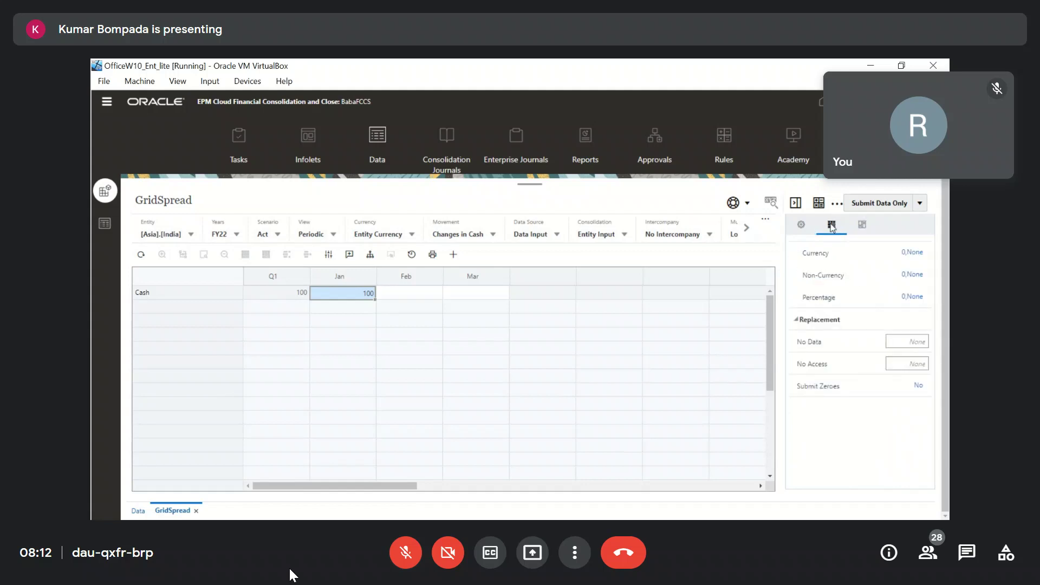
pyautogui.scroll(5, 864, 427)
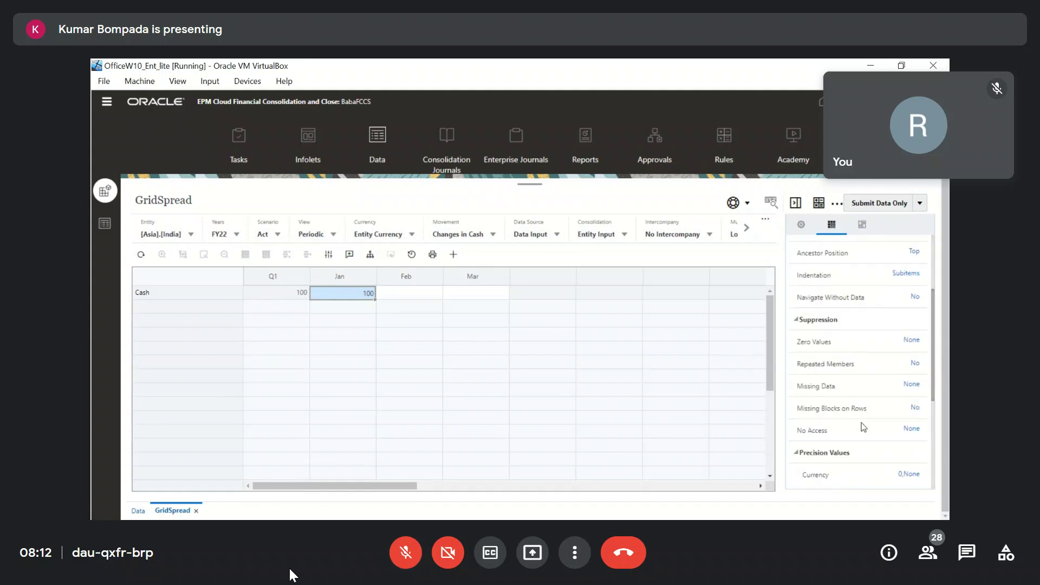
pyautogui.scroll(3, 863, 428)
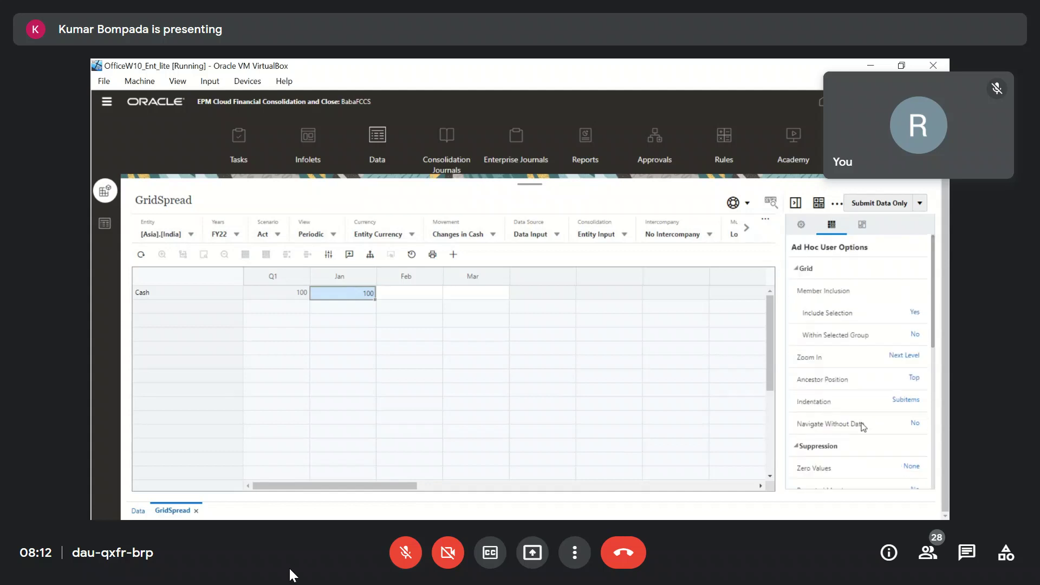
pyautogui.click(802, 225)
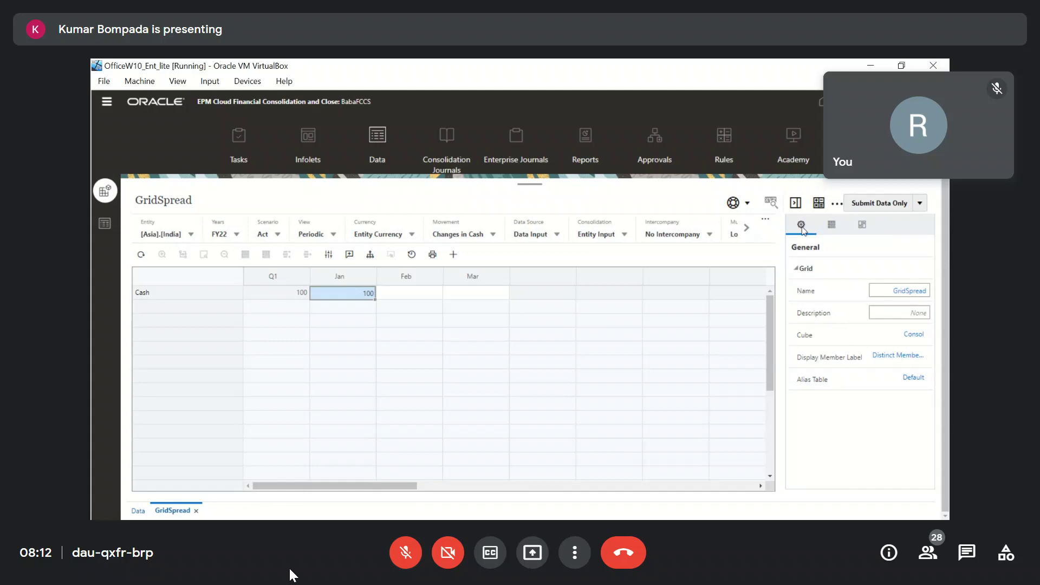
# Check the help options, then reveal the remaining point-of-view dimensions and their extra options.
pyautogui.click(748, 205)
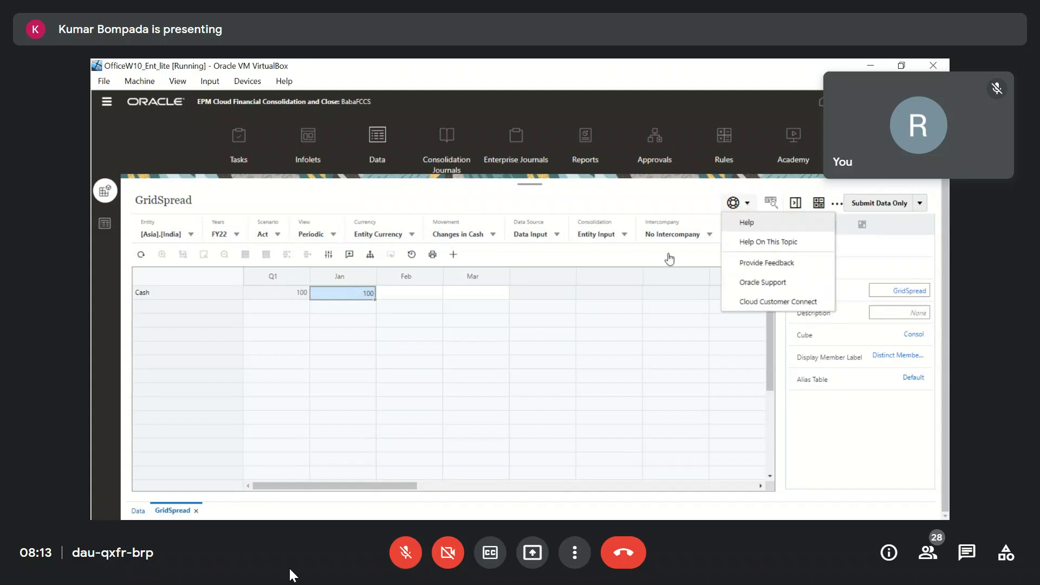
pyautogui.click(619, 254)
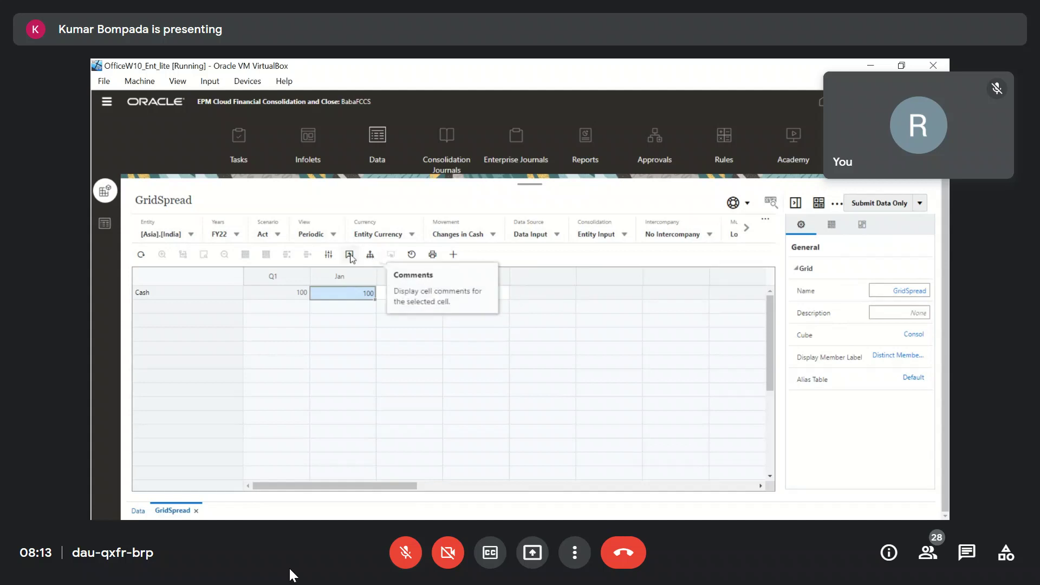
pyautogui.click(746, 228)
pyautogui.click(765, 219)
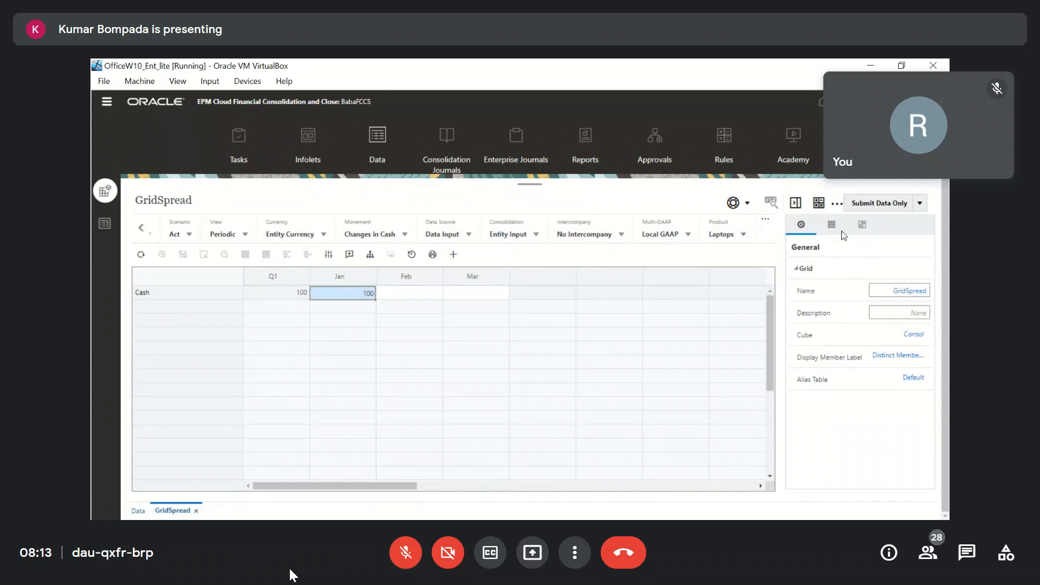
# Review the Ad Hoc User Options settings, including Zoom In set to Next Level.
pyautogui.click(835, 227)
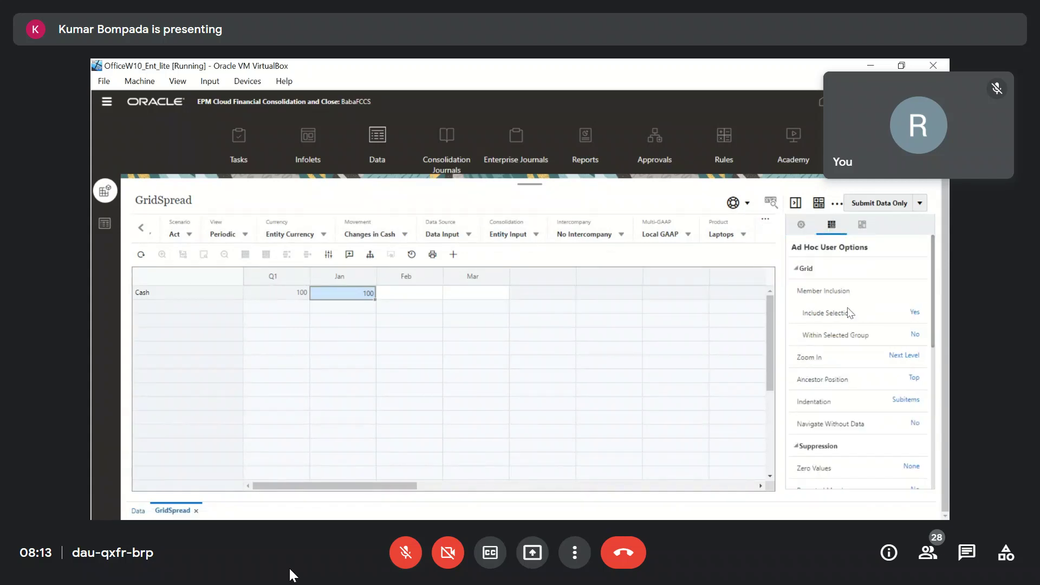
pyautogui.click(864, 224)
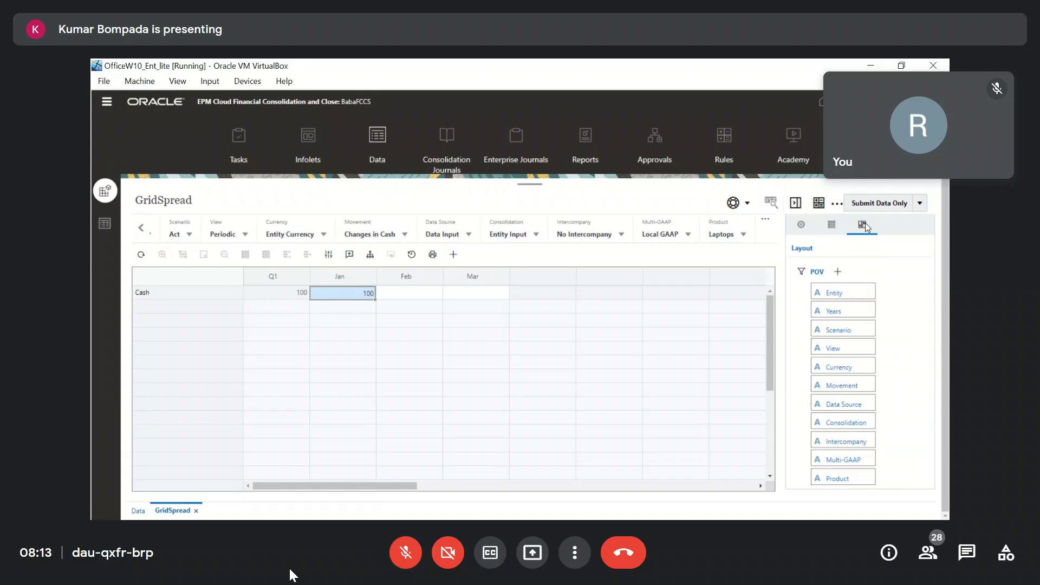
pyautogui.click(800, 227)
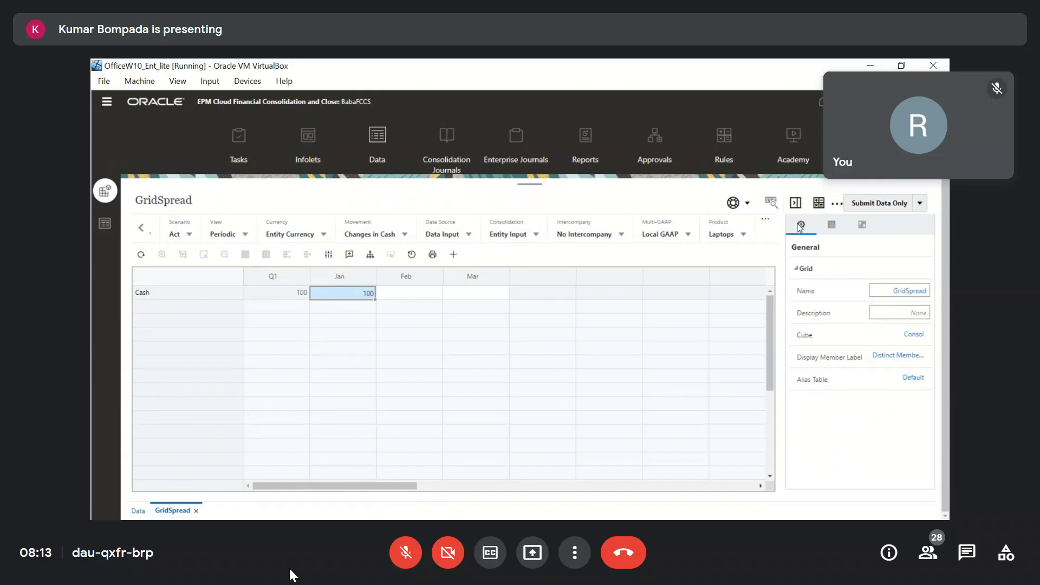
pyautogui.click(827, 227)
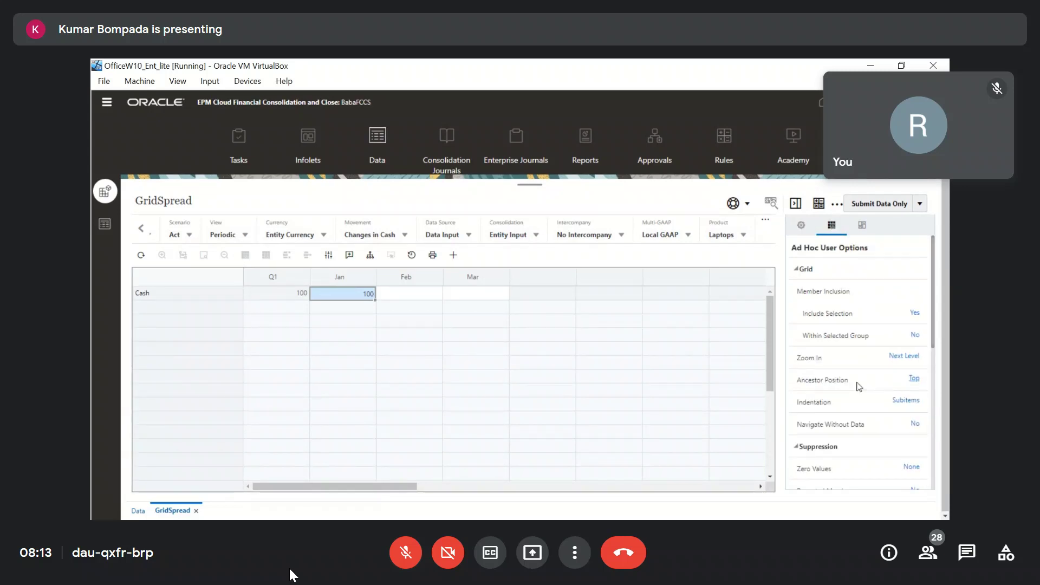
pyautogui.scroll(-1, 859, 386)
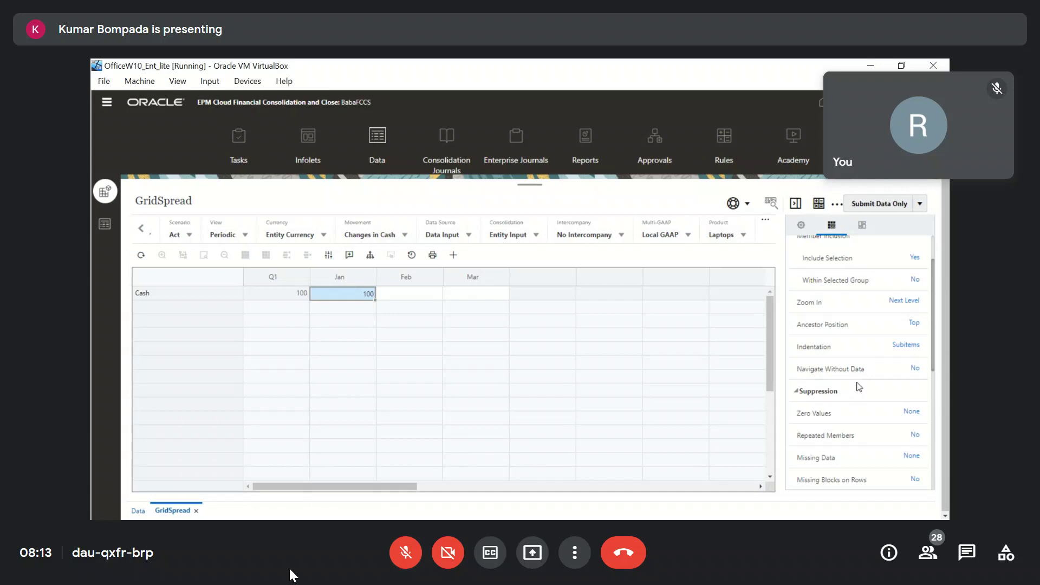
pyautogui.scroll(-1, 860, 386)
pyautogui.scroll(-4, 860, 387)
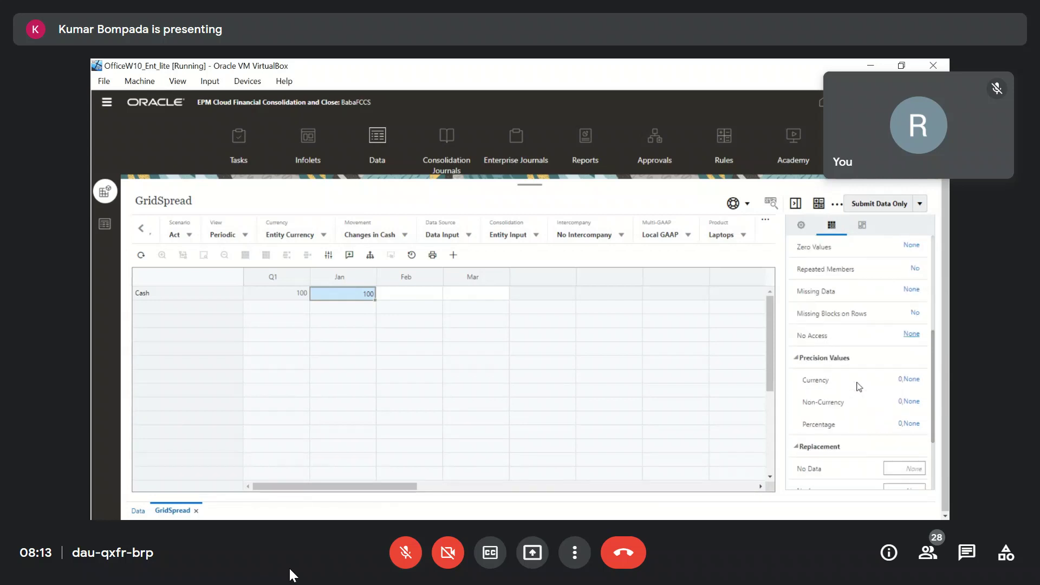
pyautogui.scroll(-1, 859, 387)
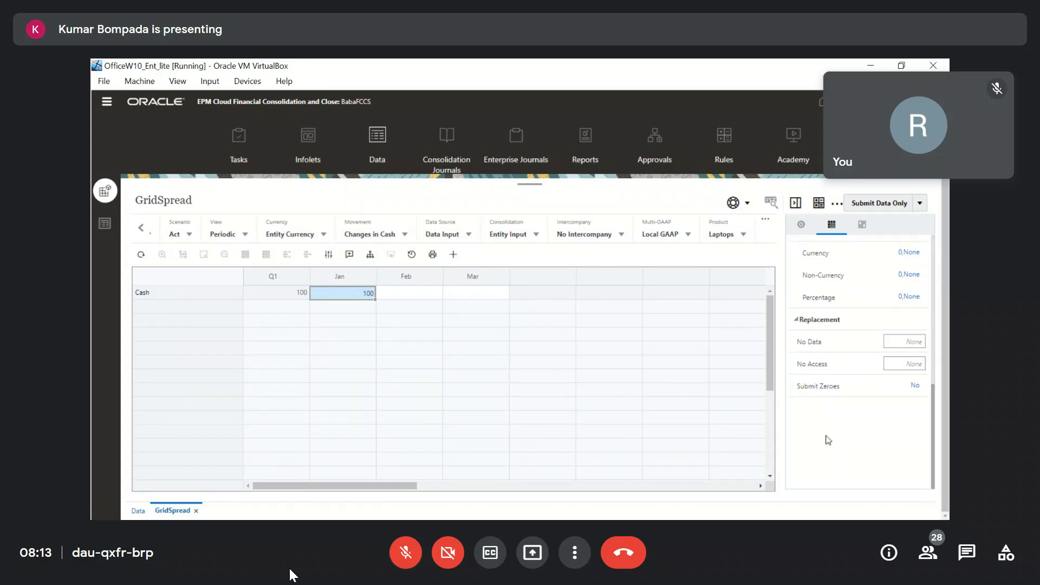
pyautogui.scroll(5, 828, 439)
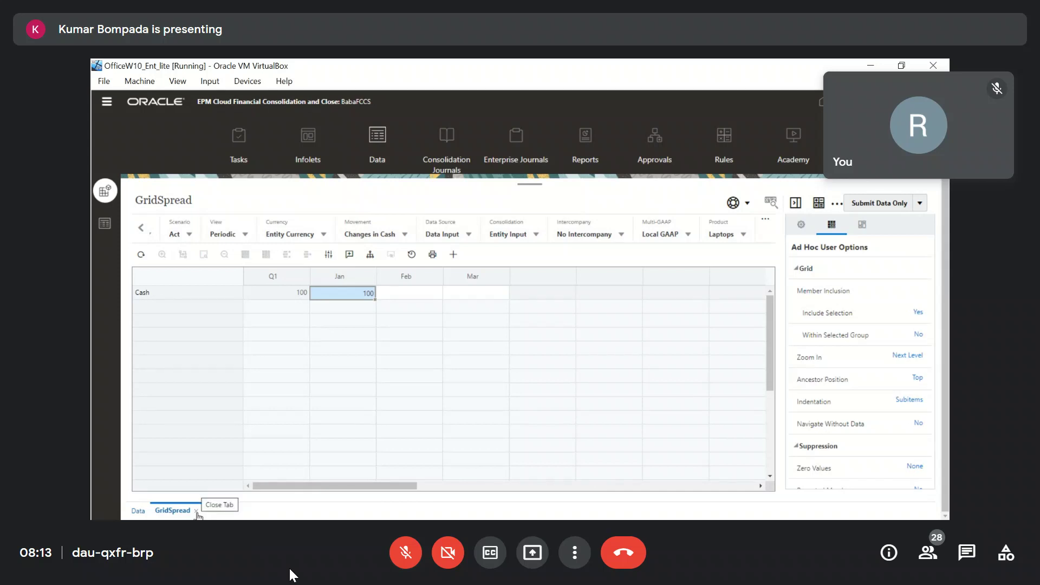
pyautogui.scroll(-1, 829, 371)
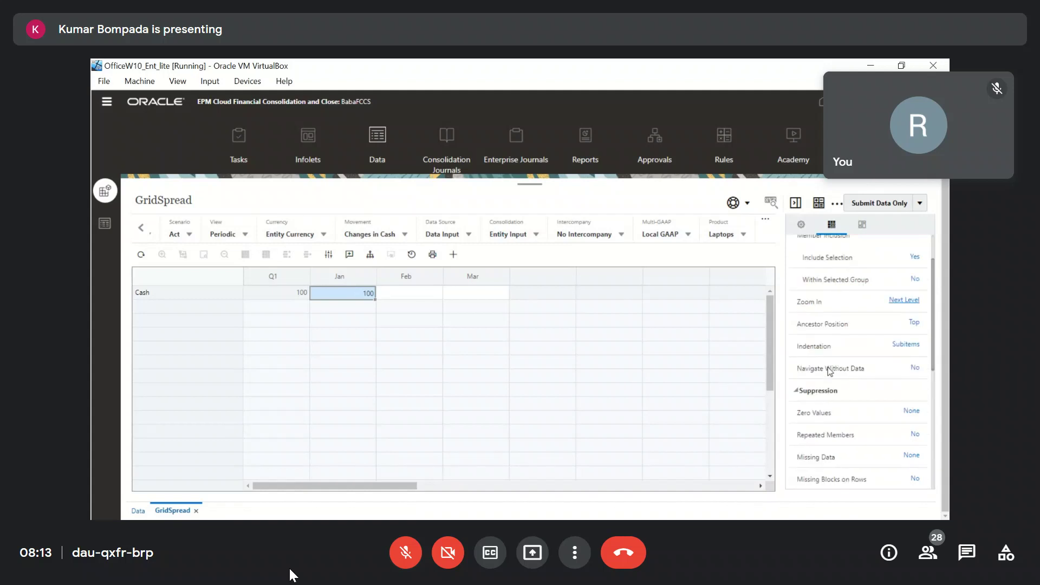
pyautogui.scroll(1, 829, 371)
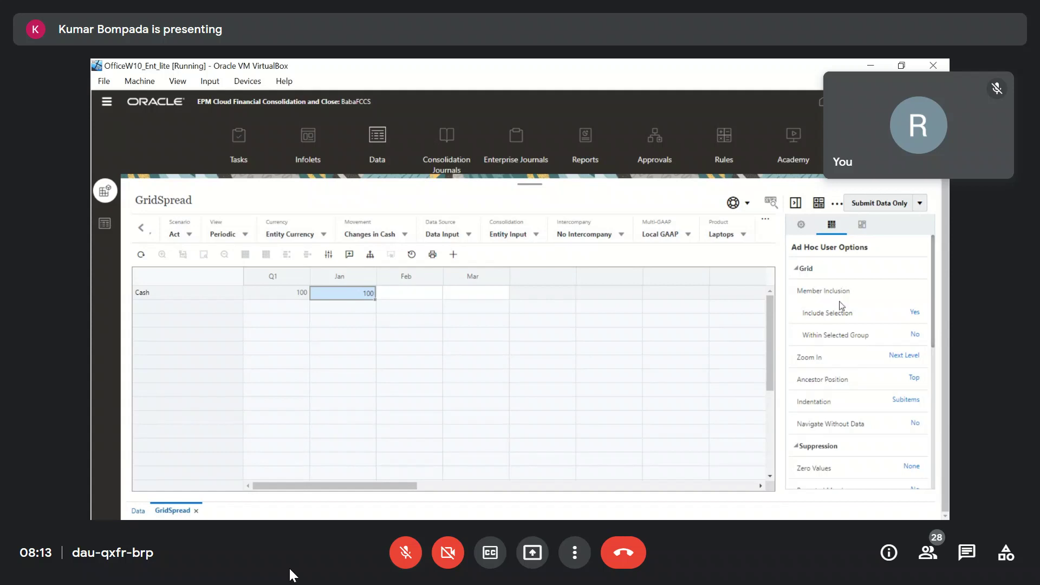
pyautogui.click(820, 204)
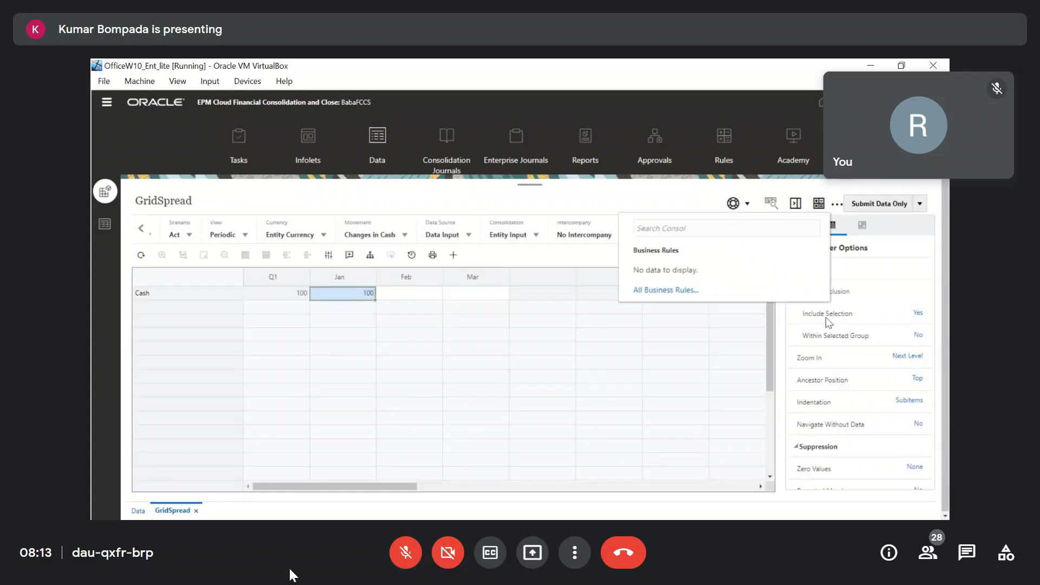
pyautogui.click(882, 292)
pyautogui.click(839, 205)
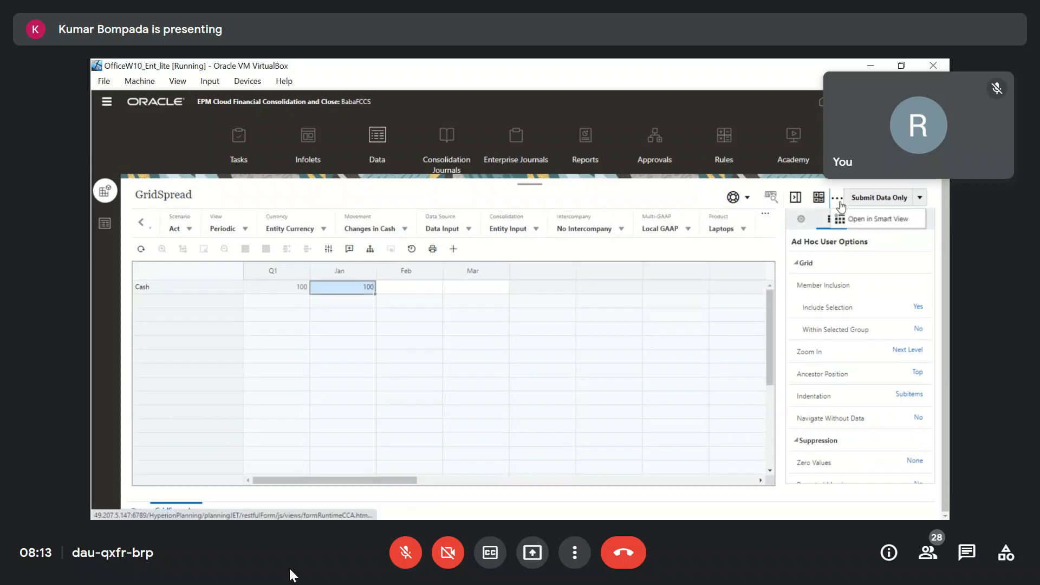
pyautogui.click(733, 197)
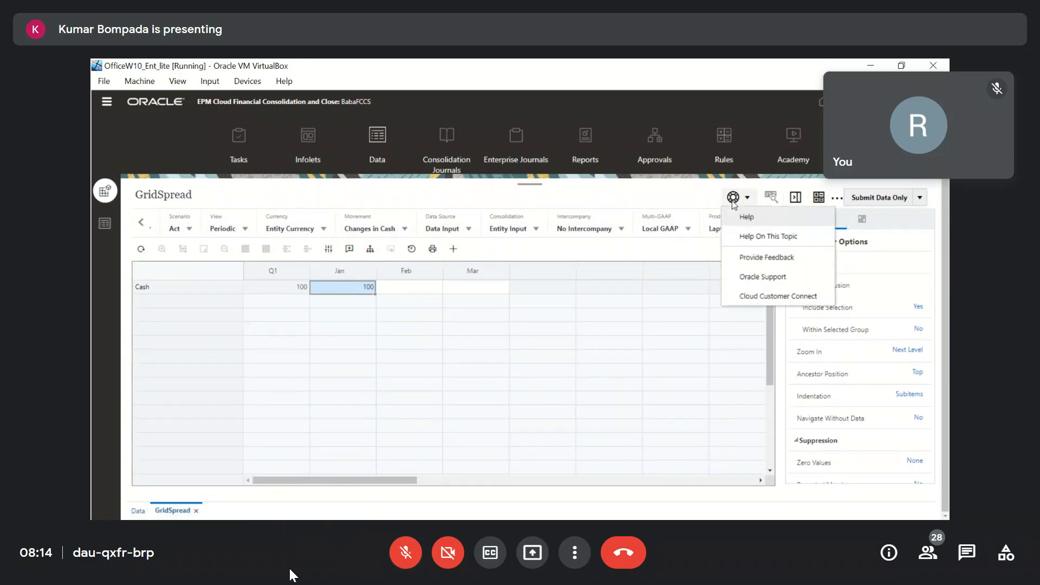
pyautogui.click(881, 290)
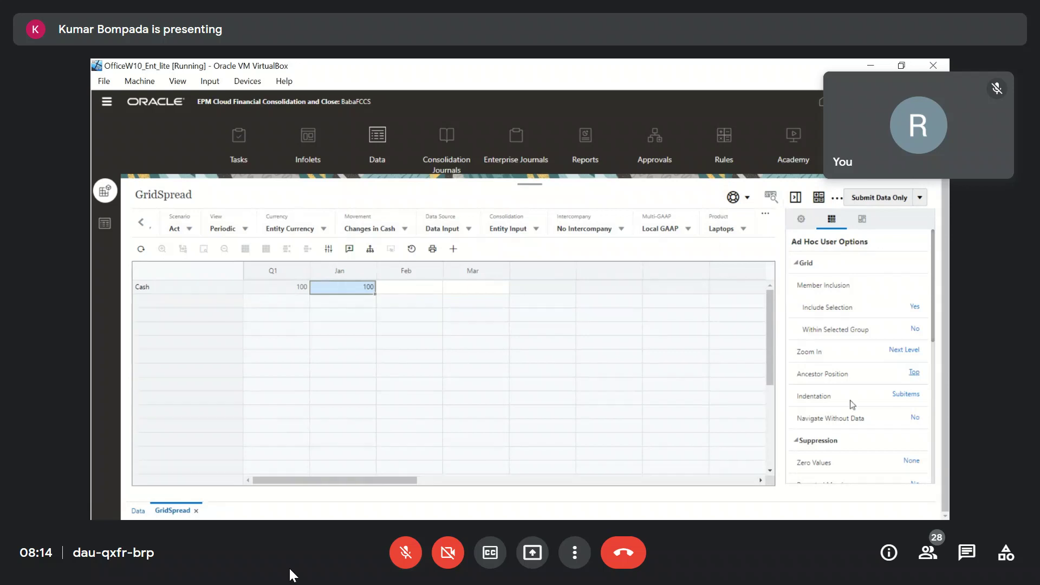
pyautogui.scroll(-5, 853, 405)
pyautogui.scroll(2, 852, 404)
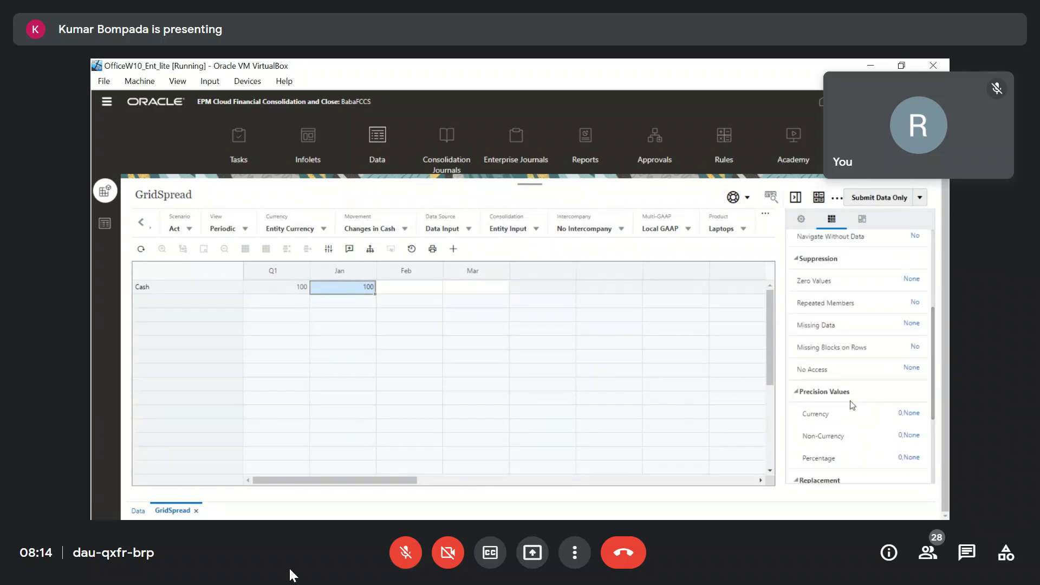
pyautogui.scroll(3, 854, 401)
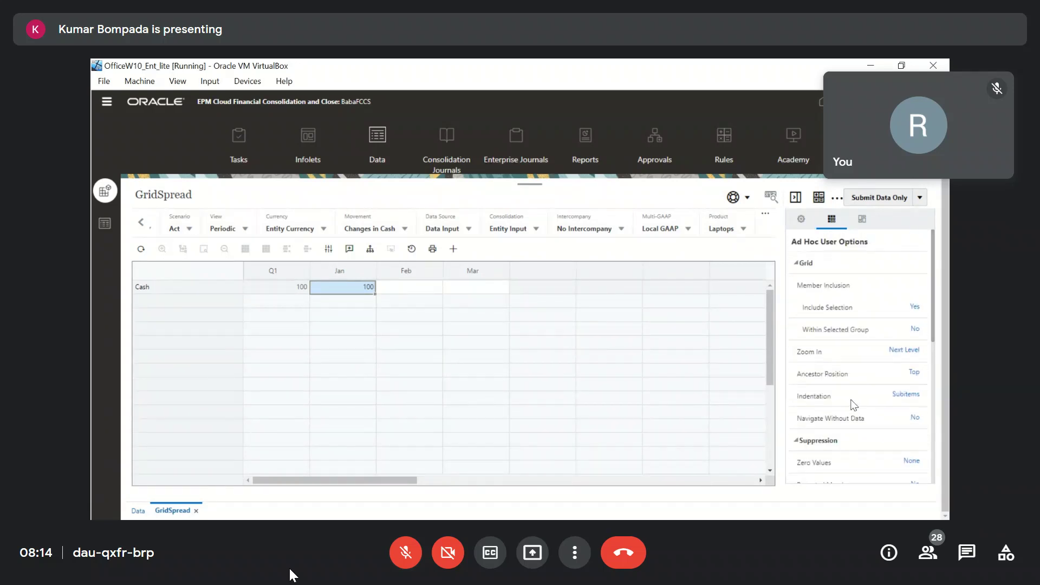
pyautogui.click(801, 220)
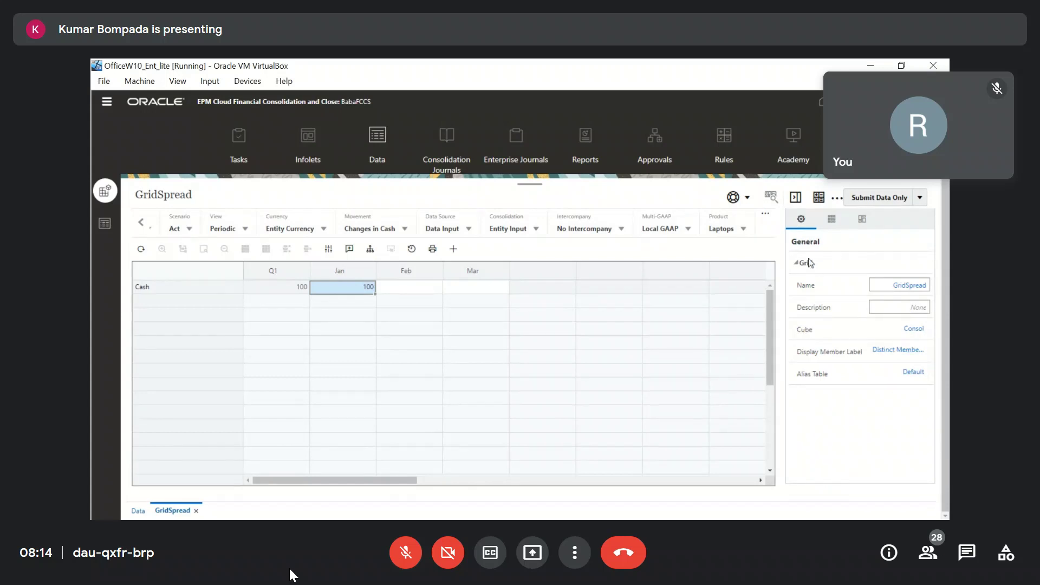
pyautogui.click(863, 220)
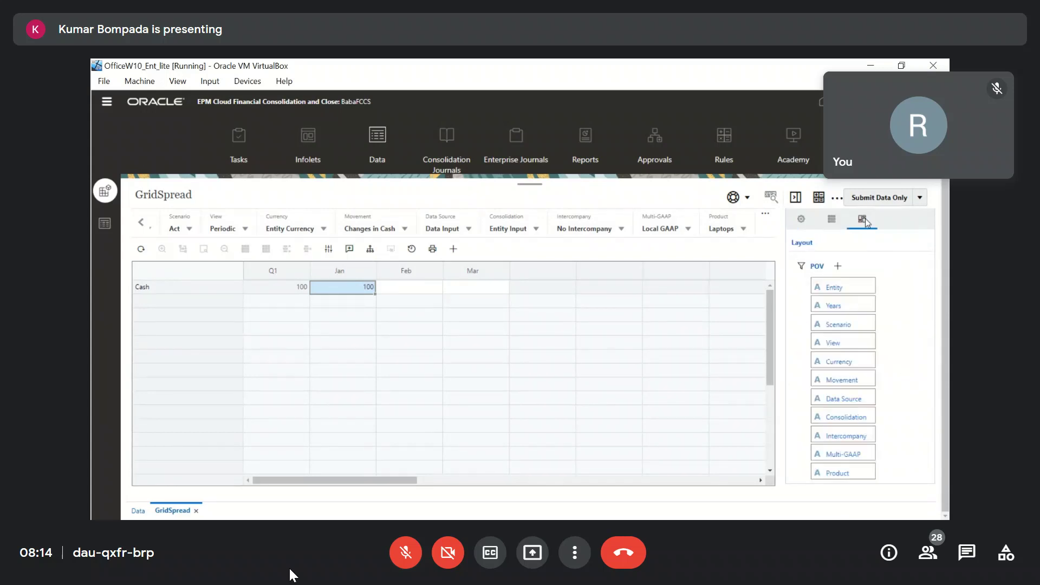
pyautogui.click(840, 222)
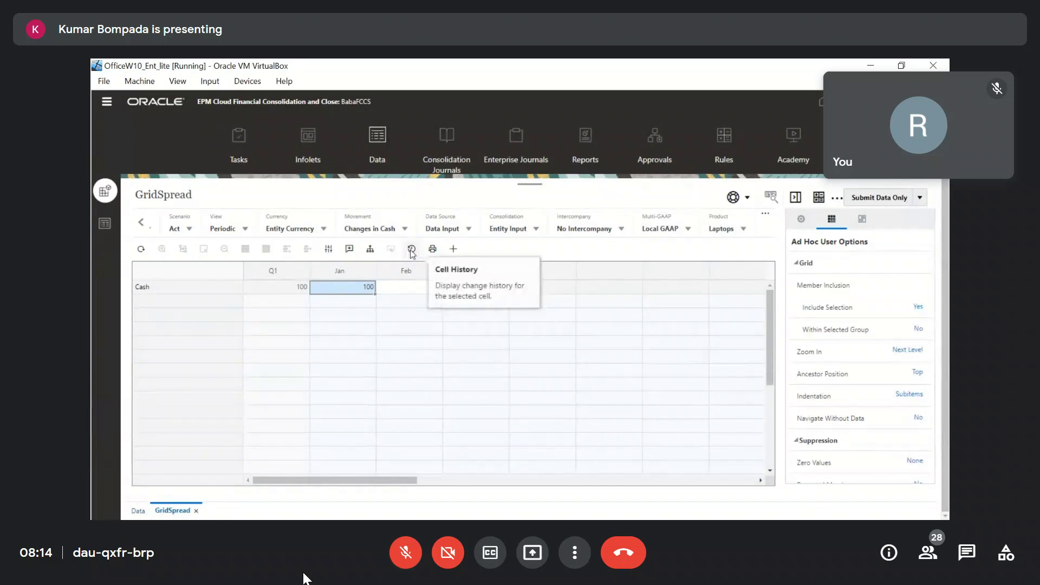
# Cancel the Jan adjust-value prompt, leaving Cash at 100, and inspect the Cash row.
pyautogui.click(329, 251)
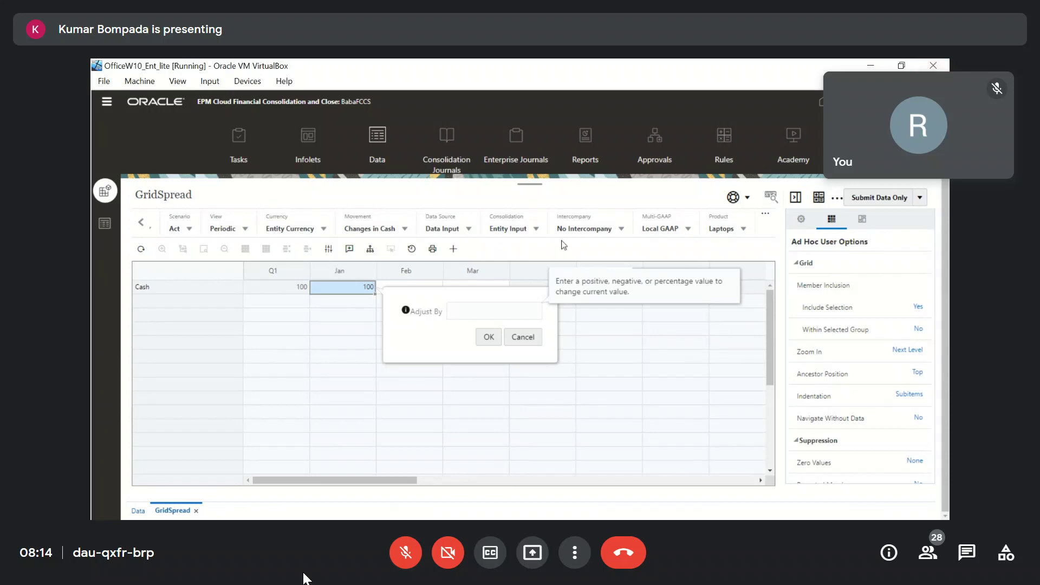
pyautogui.press('Return')
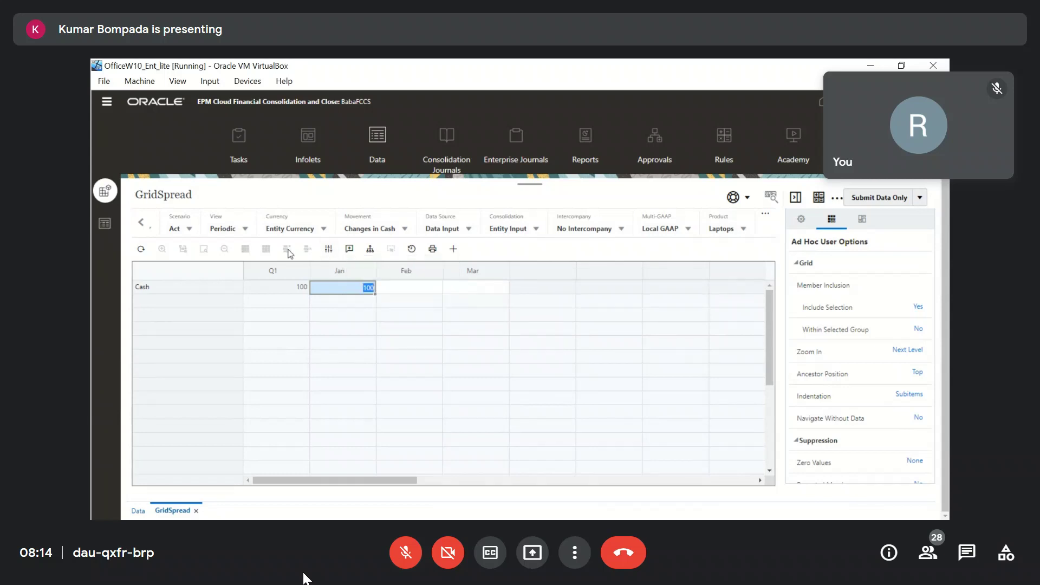
pyautogui.click(169, 287)
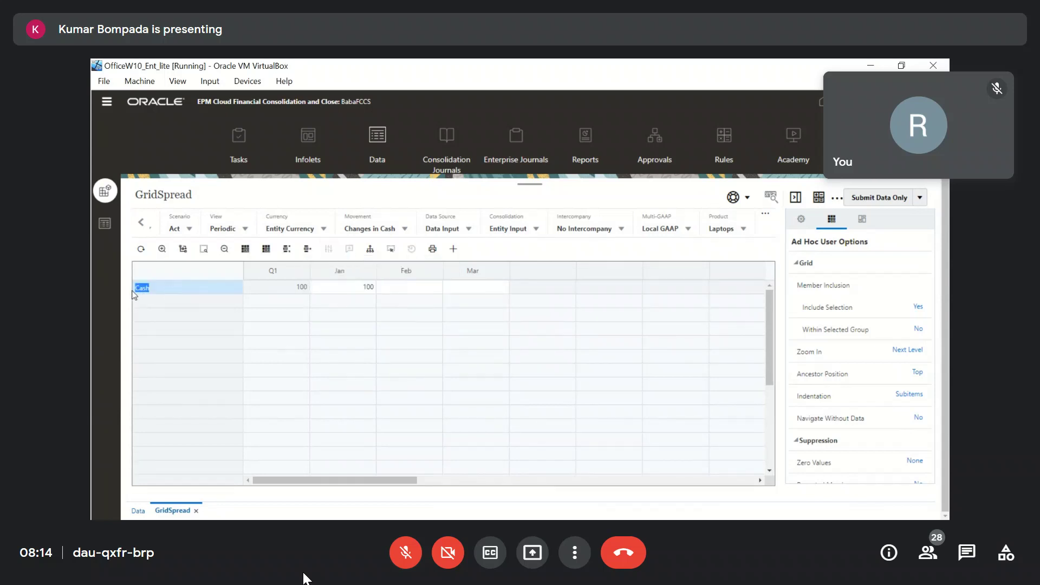
pyautogui.click(227, 288)
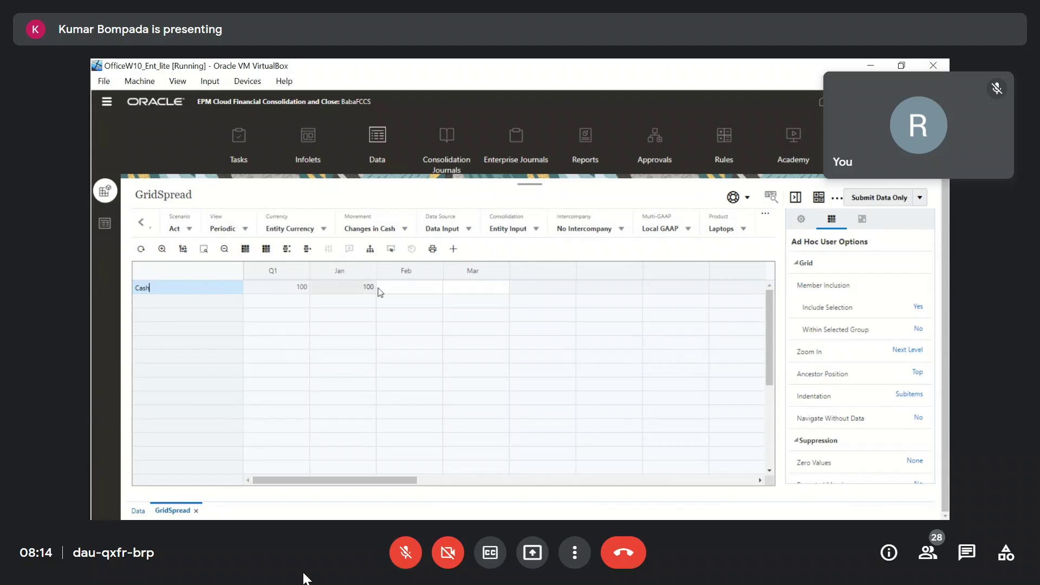
pyautogui.click(286, 290)
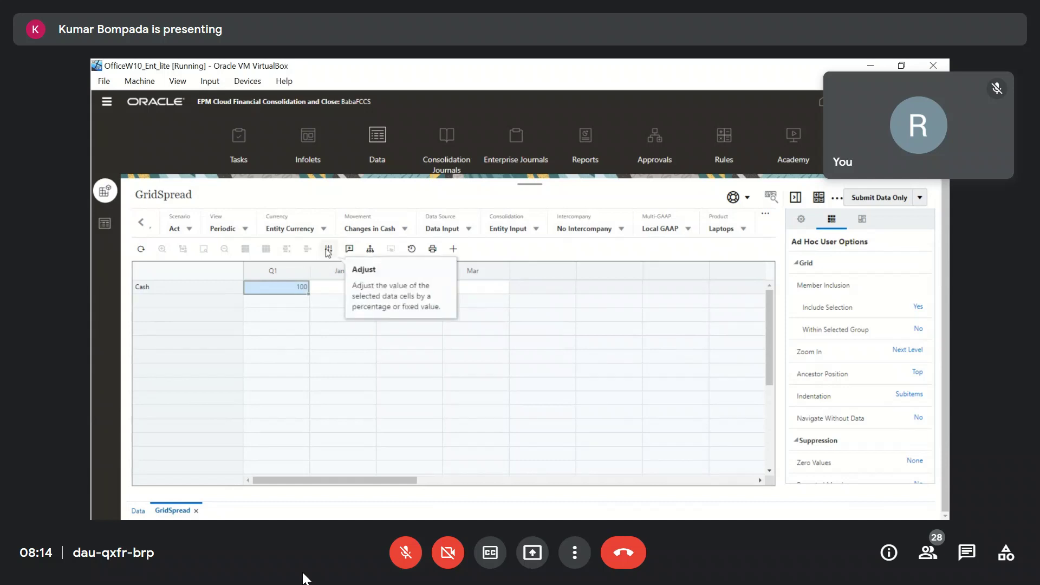
# Select empty grid cells and show the General properties: name GridSpread, cube Consol.
pyautogui.click(467, 352)
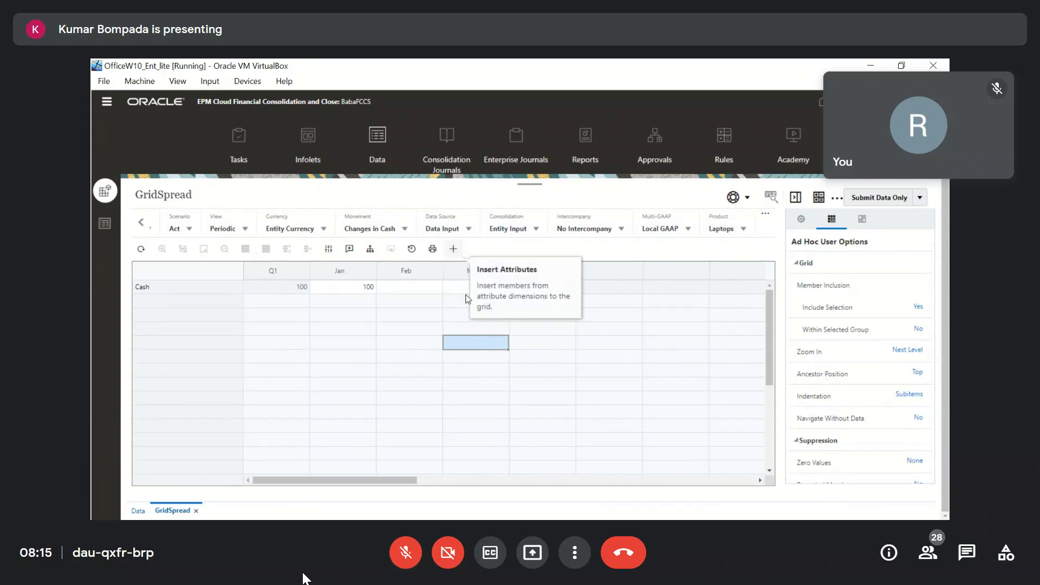
pyautogui.click(647, 390)
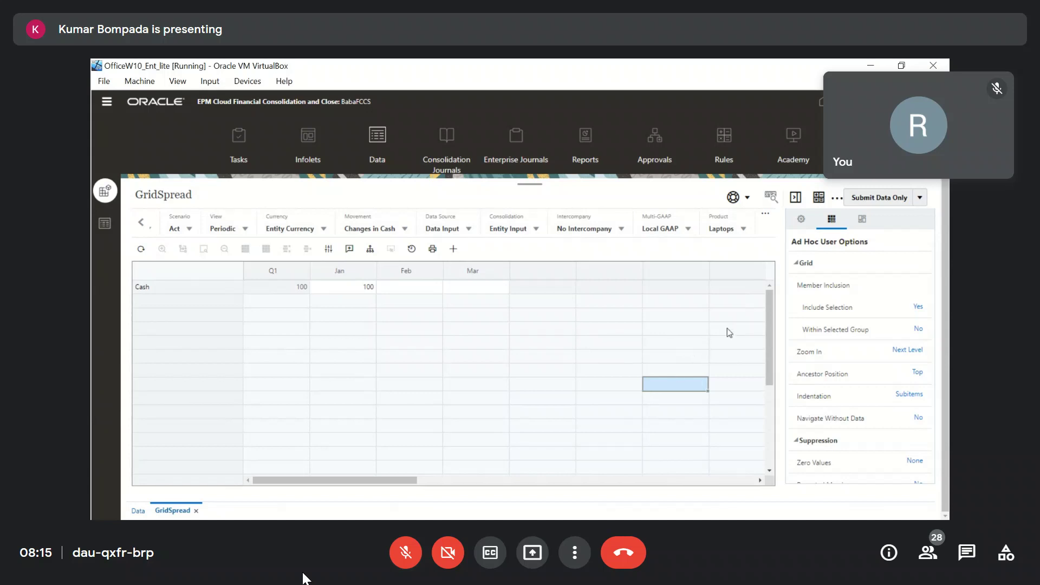
pyautogui.scroll(-5, 883, 391)
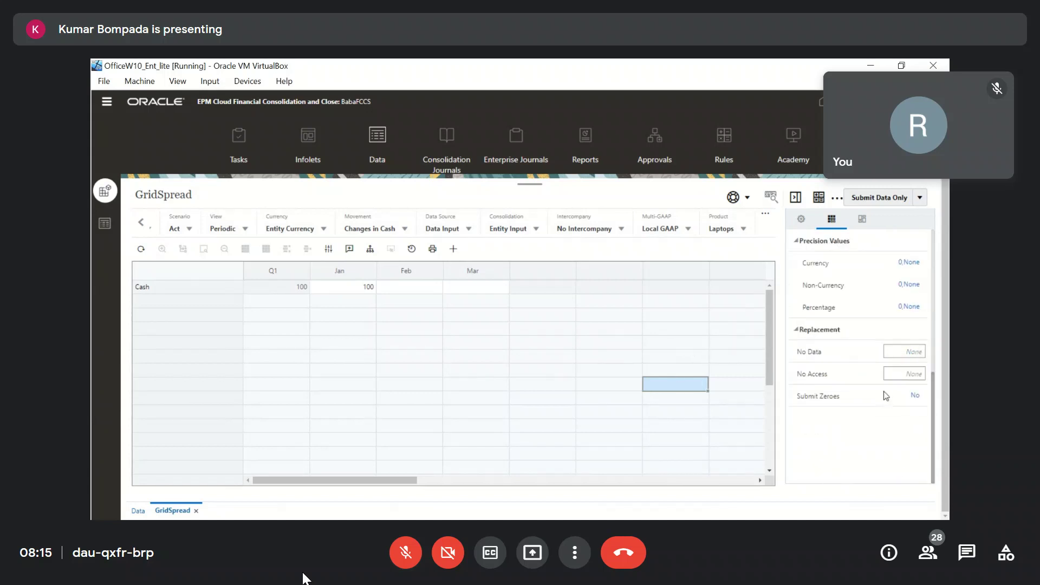
pyautogui.scroll(5, 883, 391)
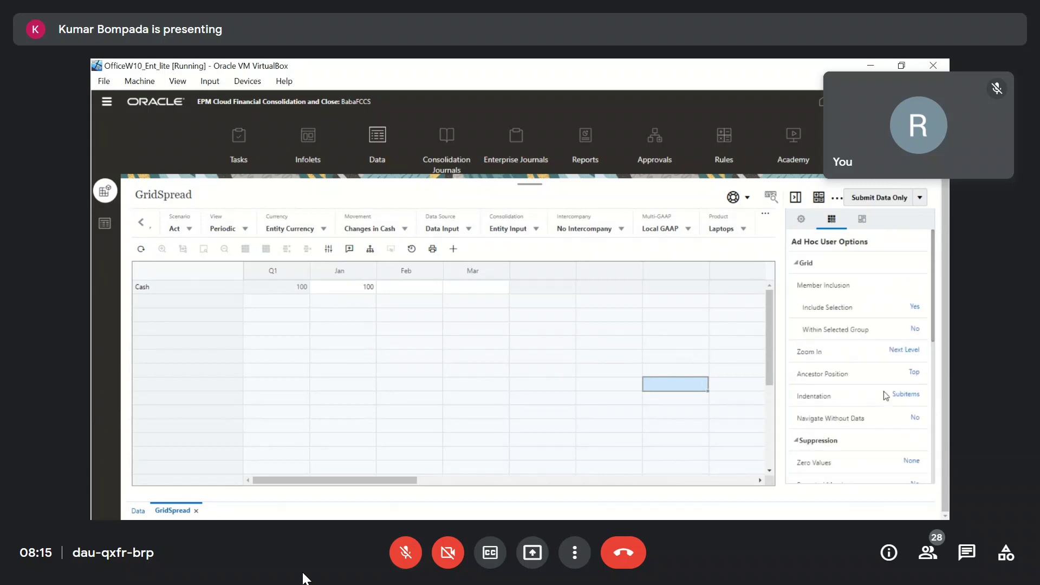
pyautogui.click(802, 220)
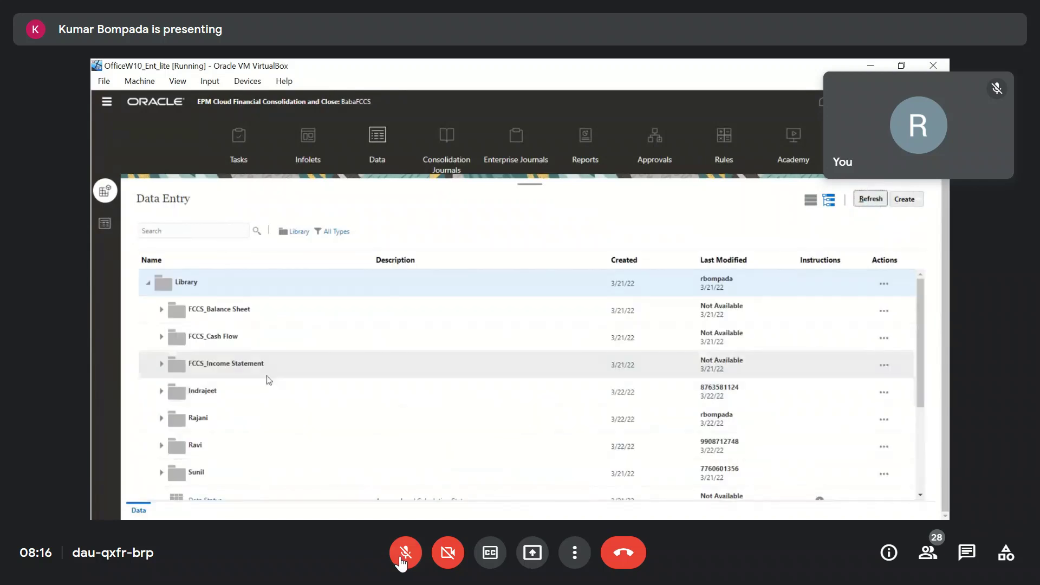
# Unmute the microphone to speak, then mute it again.
pyautogui.click(401, 557)
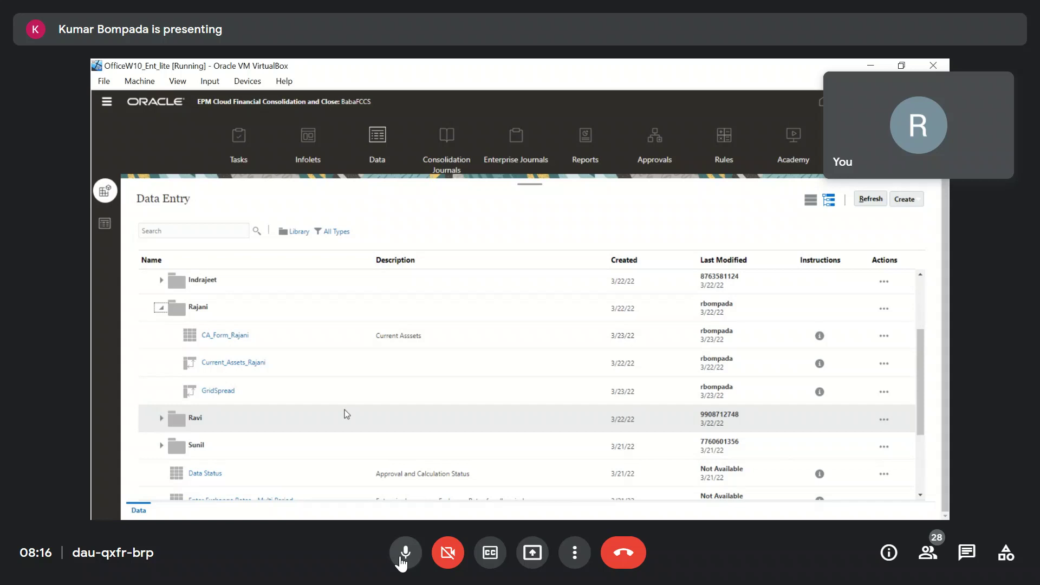
pyautogui.click(405, 552)
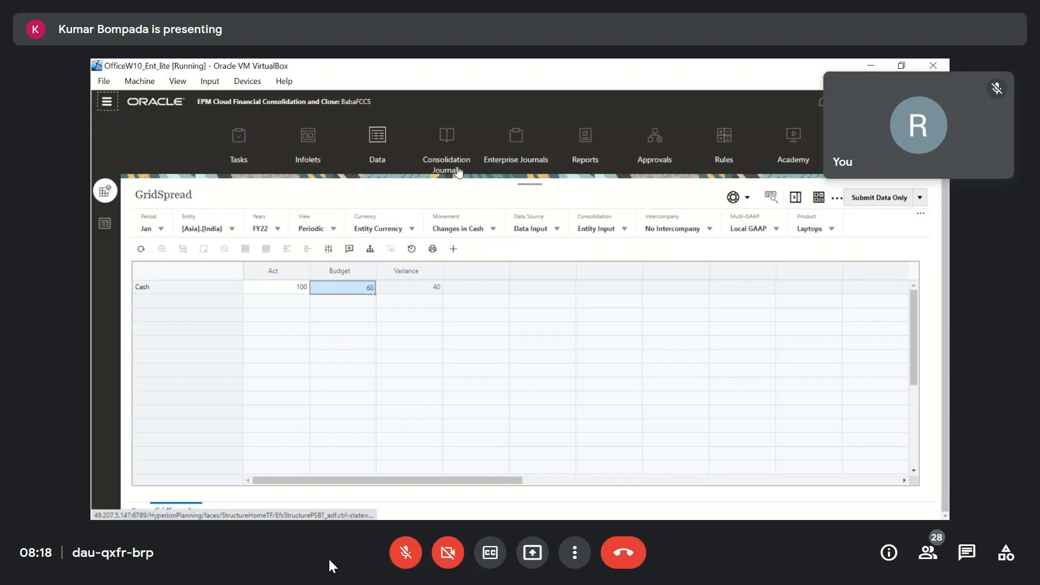
# Open the dimension editor showing the Account hierarchy.
pyautogui.click(560, 206)
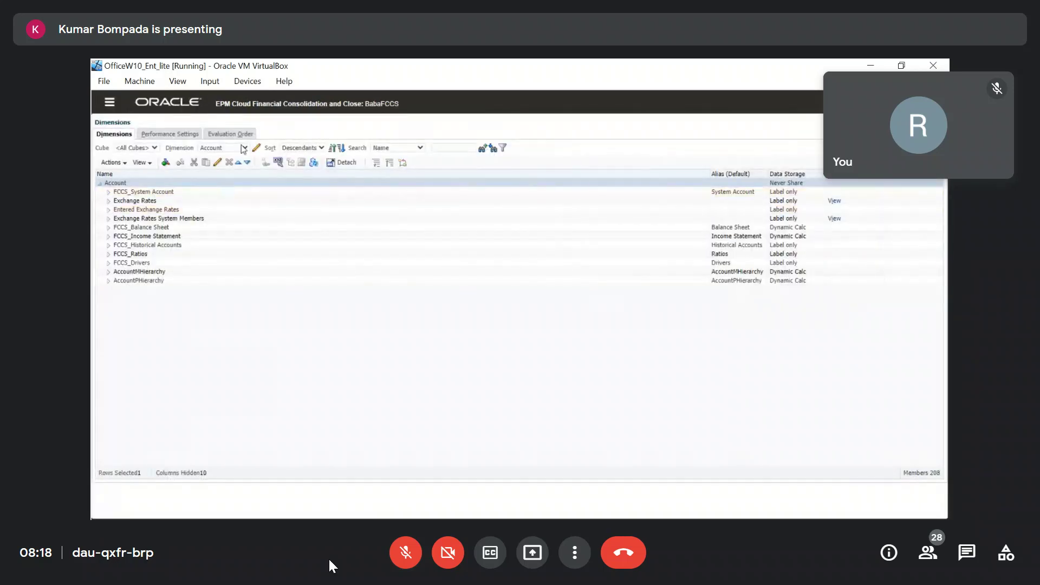
pyautogui.click(245, 150)
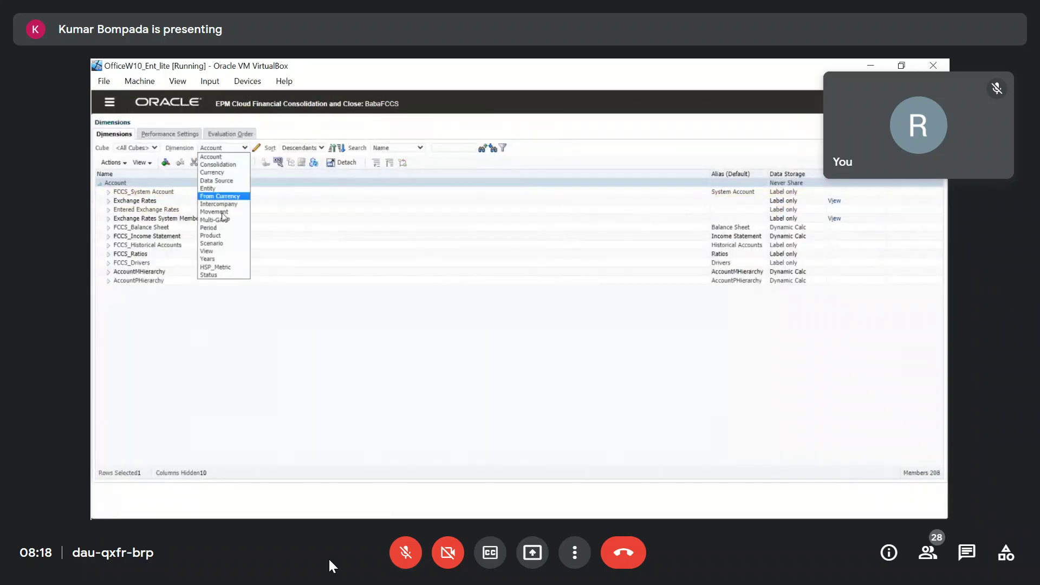
pyautogui.click(213, 243)
pyautogui.click(160, 219)
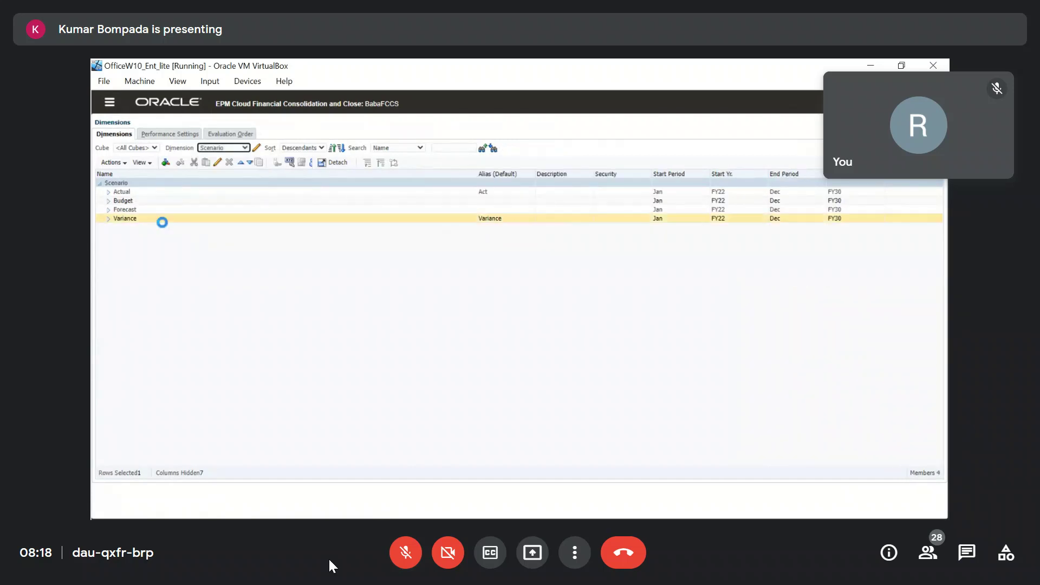
pyautogui.click(216, 163)
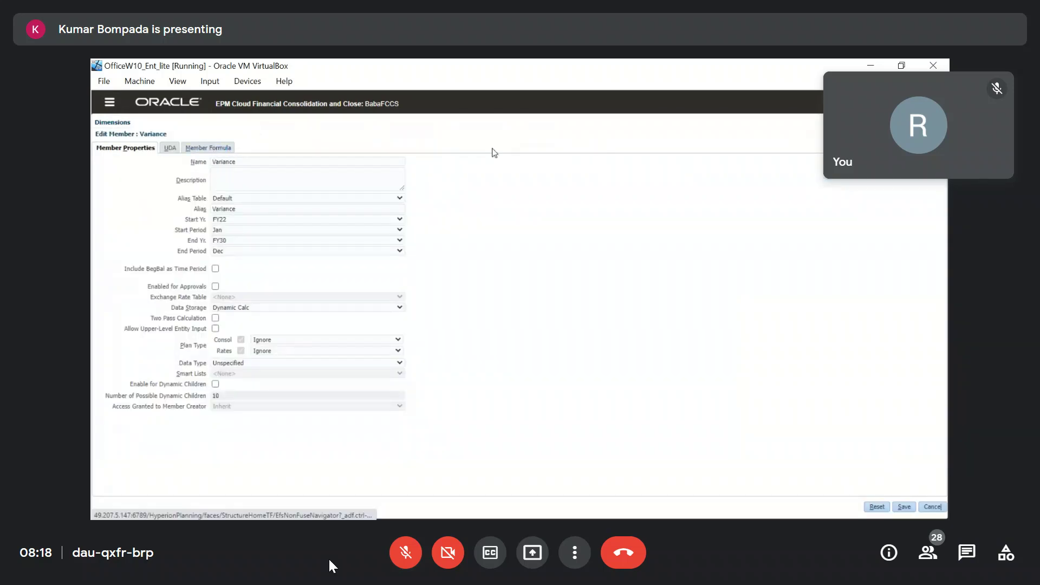
pyautogui.click(209, 148)
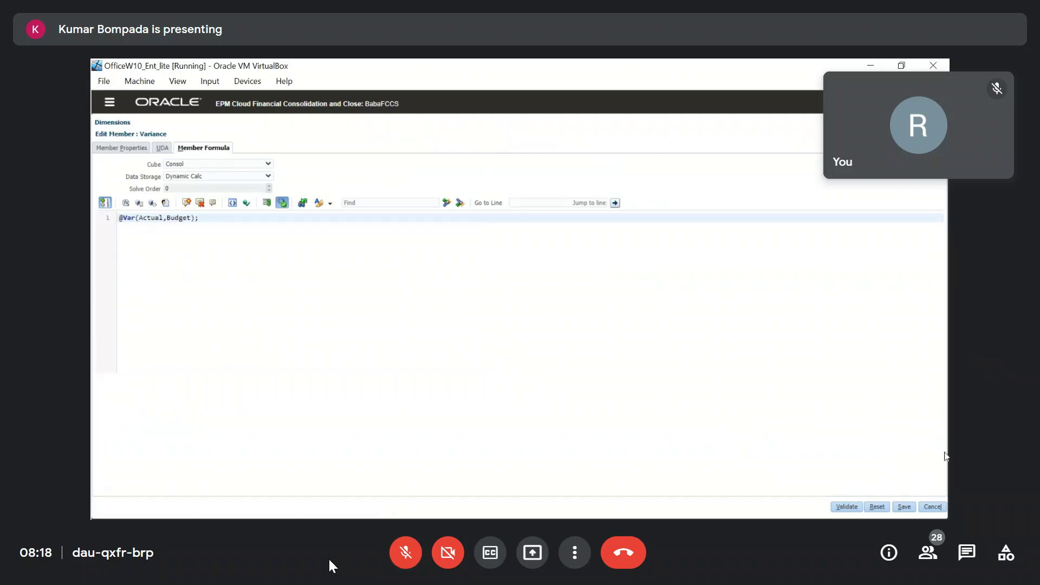
pyautogui.click(931, 508)
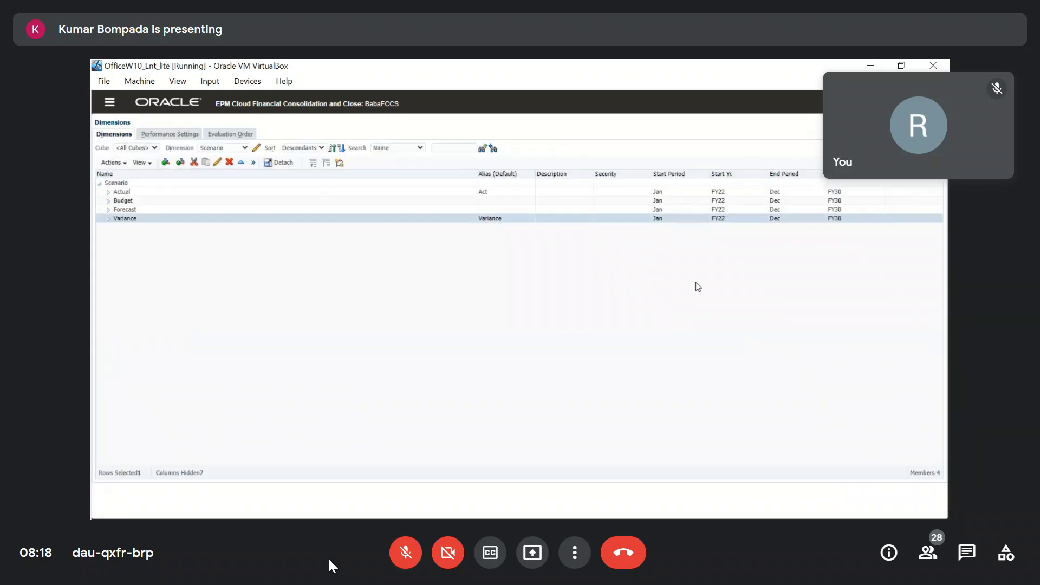
pyautogui.click(150, 106)
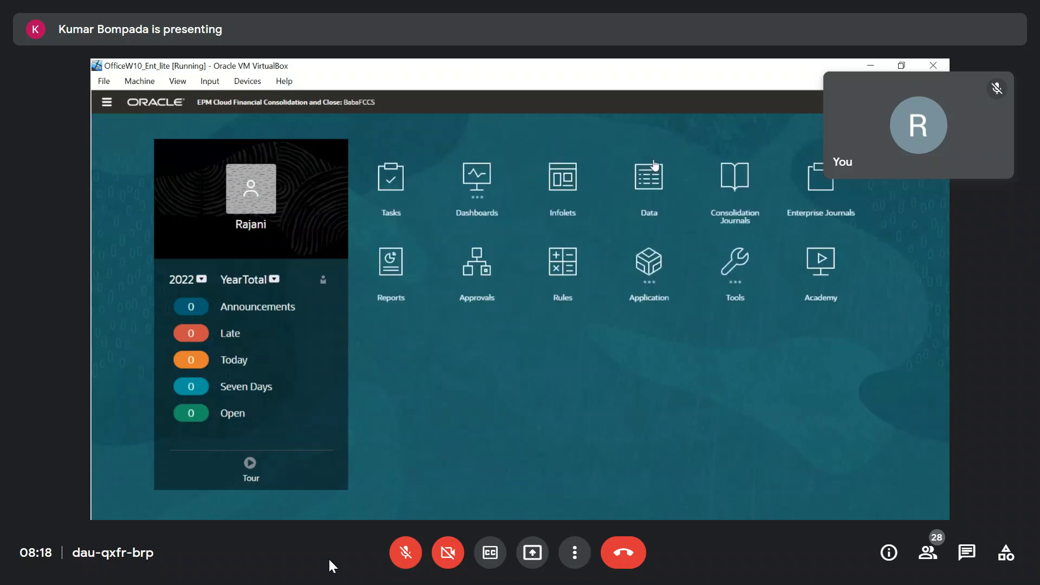
# Open the data forms page from the home page.
pyautogui.click(649, 171)
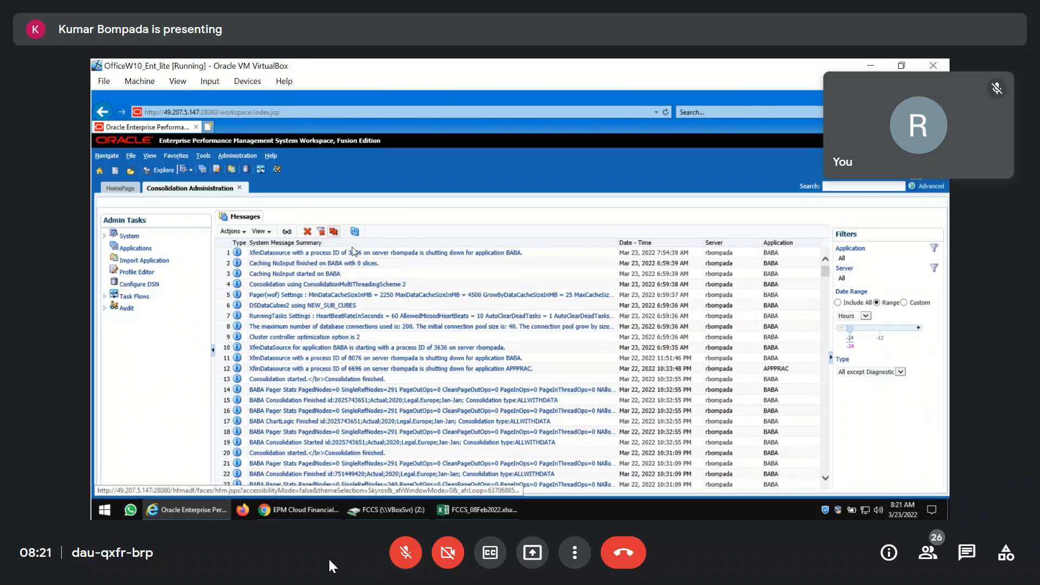
# Delete all system messages in Consolidation Administration.
pyautogui.click(334, 231)
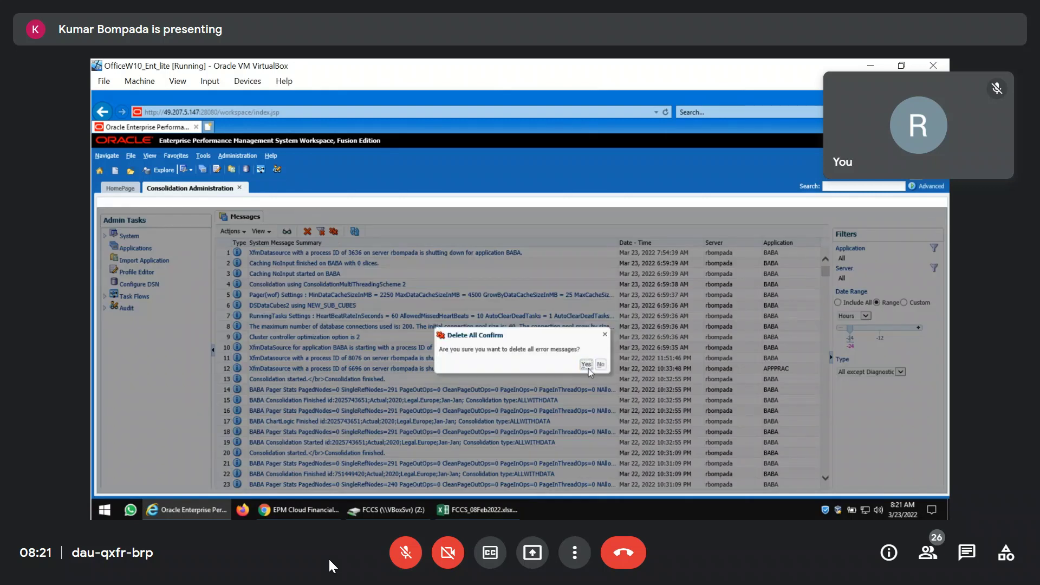
pyautogui.click(588, 369)
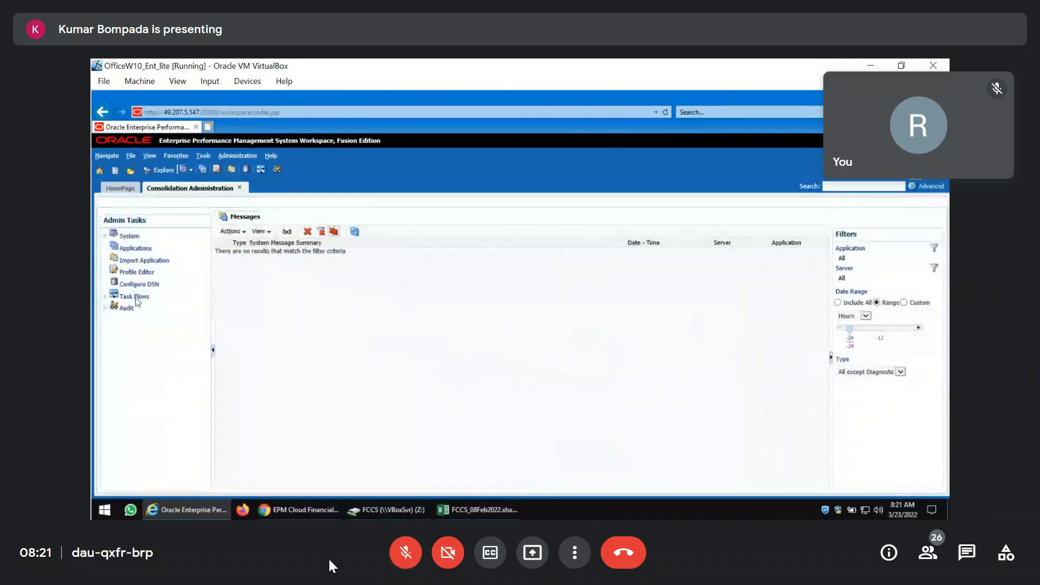
pyautogui.click(136, 248)
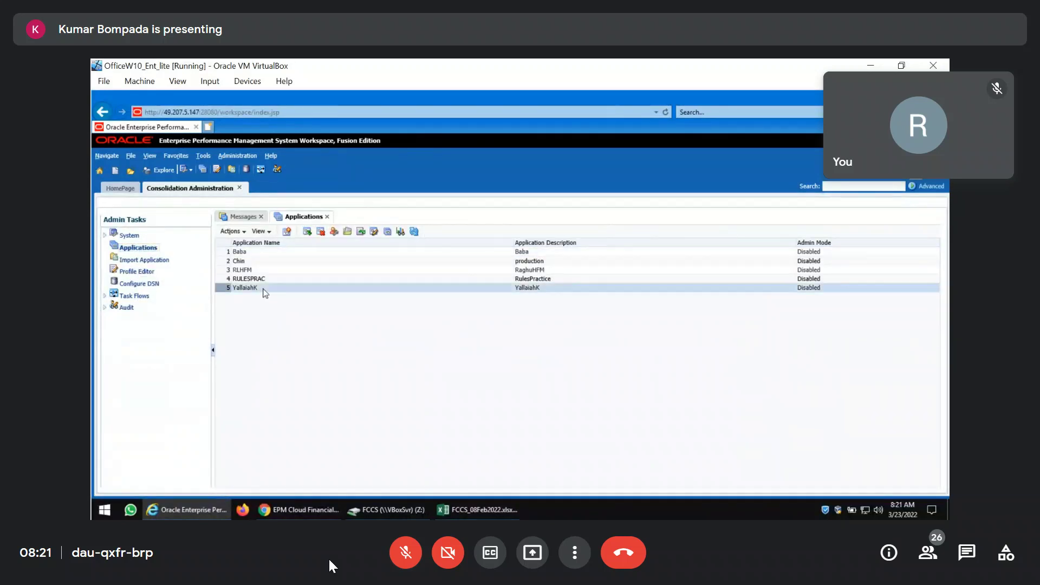
pyautogui.rightClick(266, 293)
pyautogui.click(293, 308)
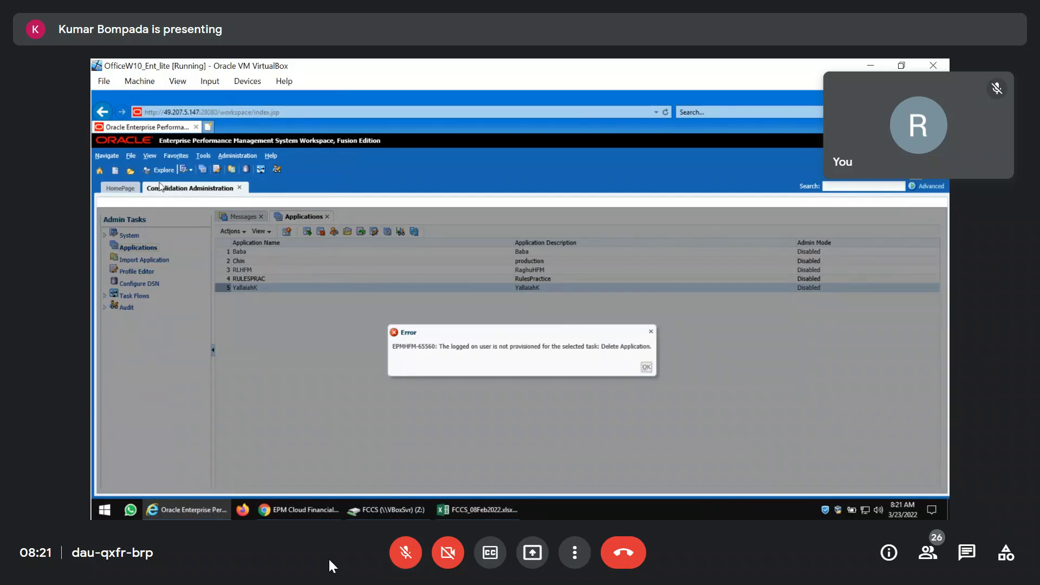
pyautogui.click(107, 156)
pyautogui.moveTo(123, 212)
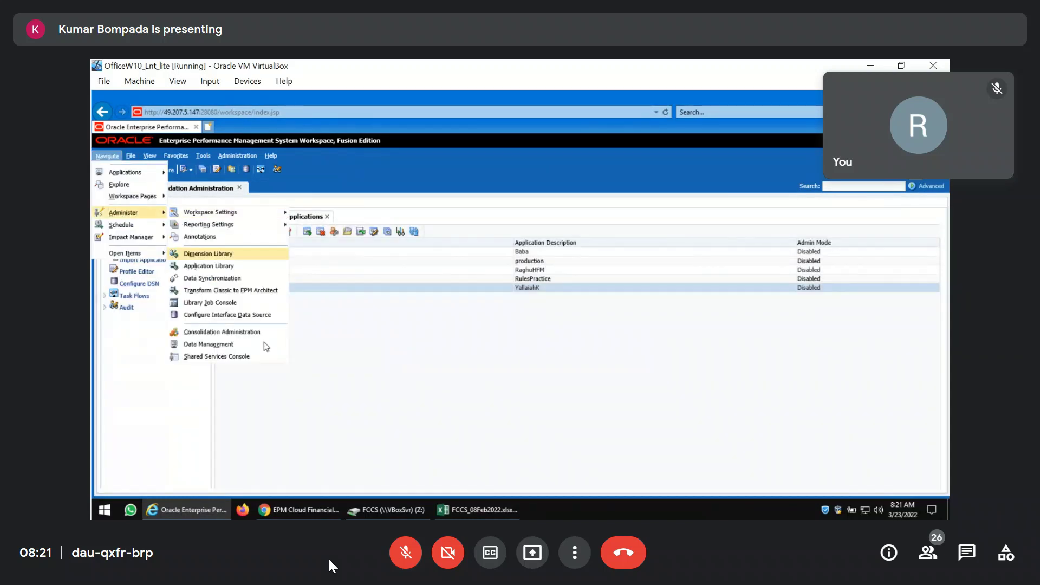
pyautogui.click(254, 357)
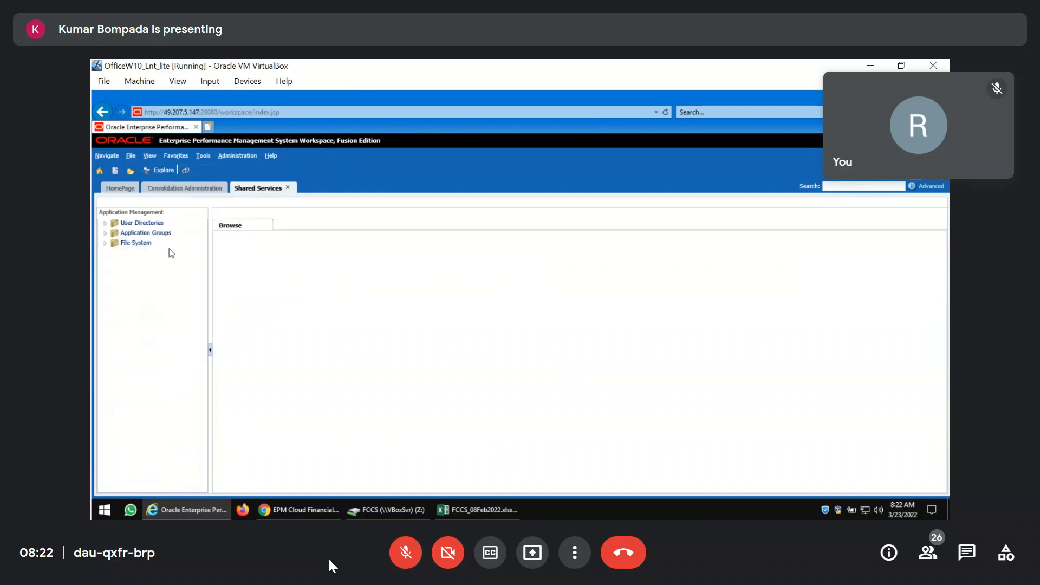
# Find the admin user in the Native Directory and start provisioning its roles.
pyautogui.click(106, 223)
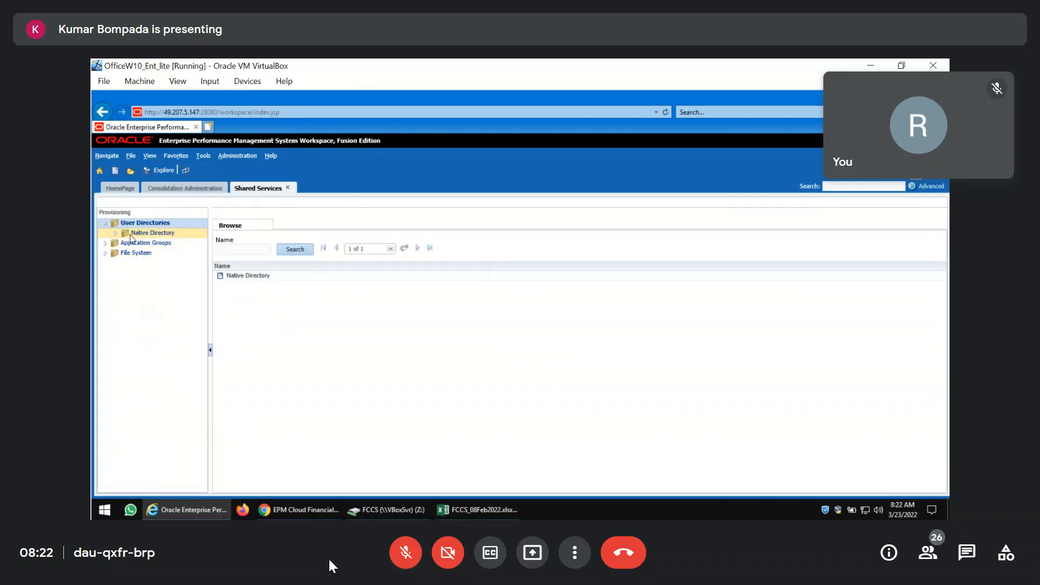
pyautogui.click(116, 233)
pyautogui.click(167, 245)
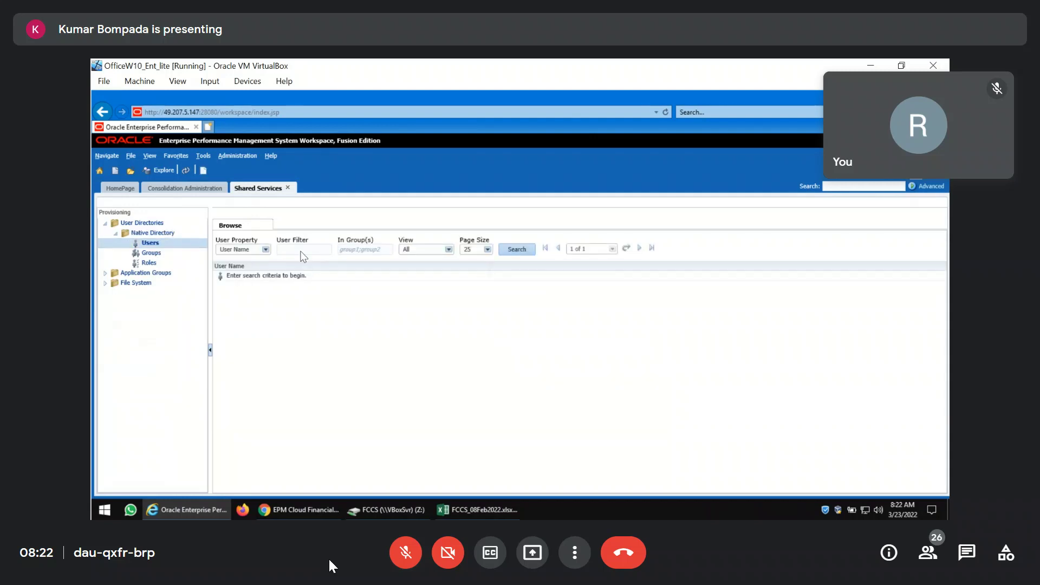
pyautogui.click(301, 253)
pyautogui.write('admin')
pyautogui.press('Return')
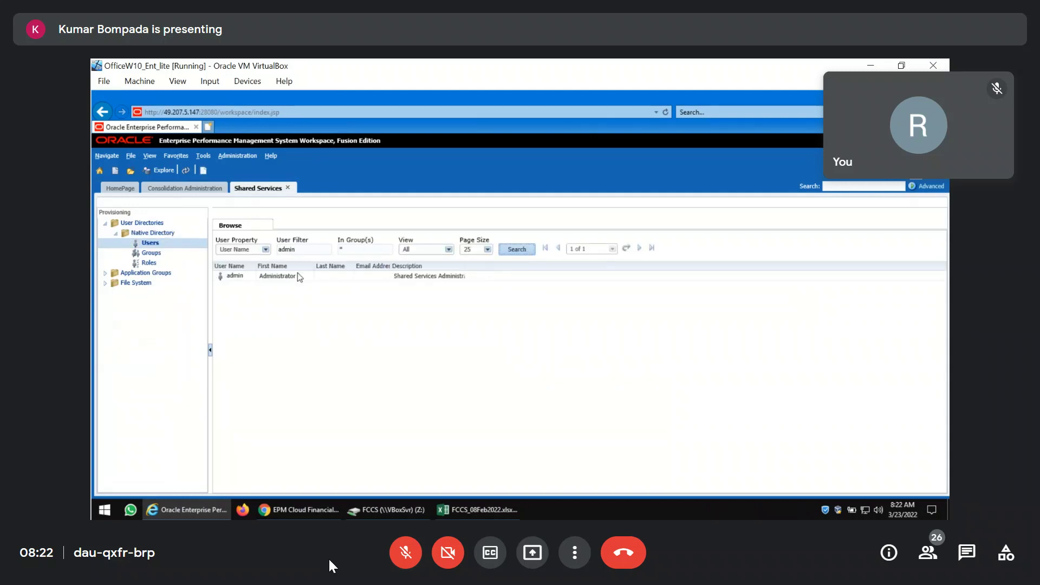
pyautogui.rightClick(259, 277)
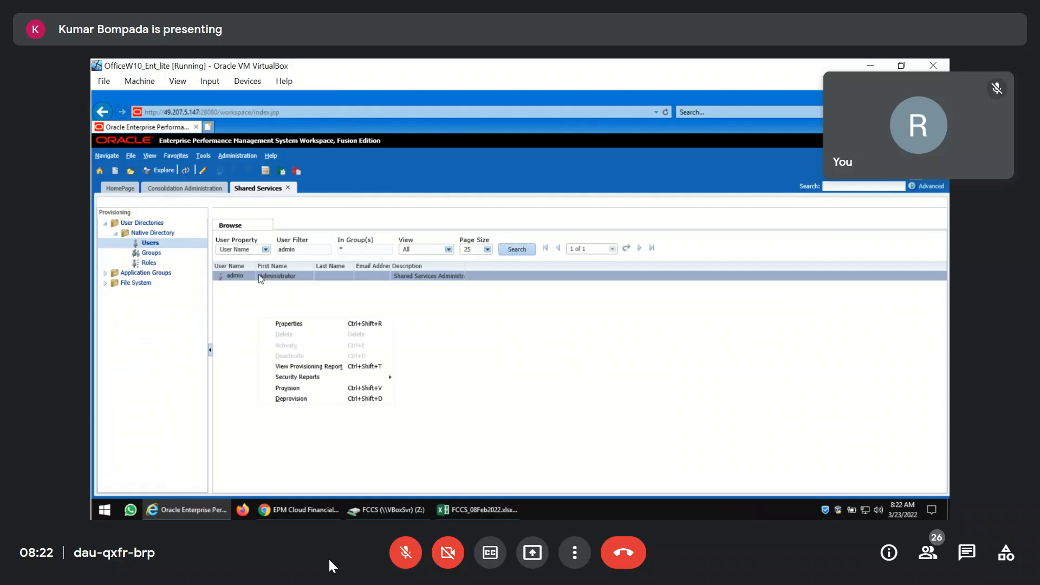
pyautogui.click(287, 388)
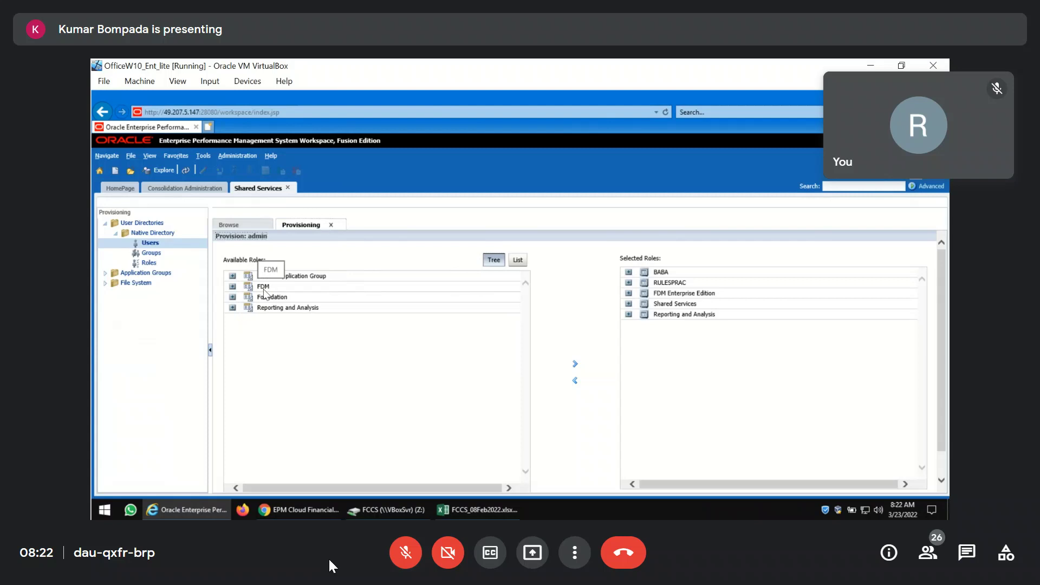
pyautogui.click(232, 276)
pyautogui.click(276, 298)
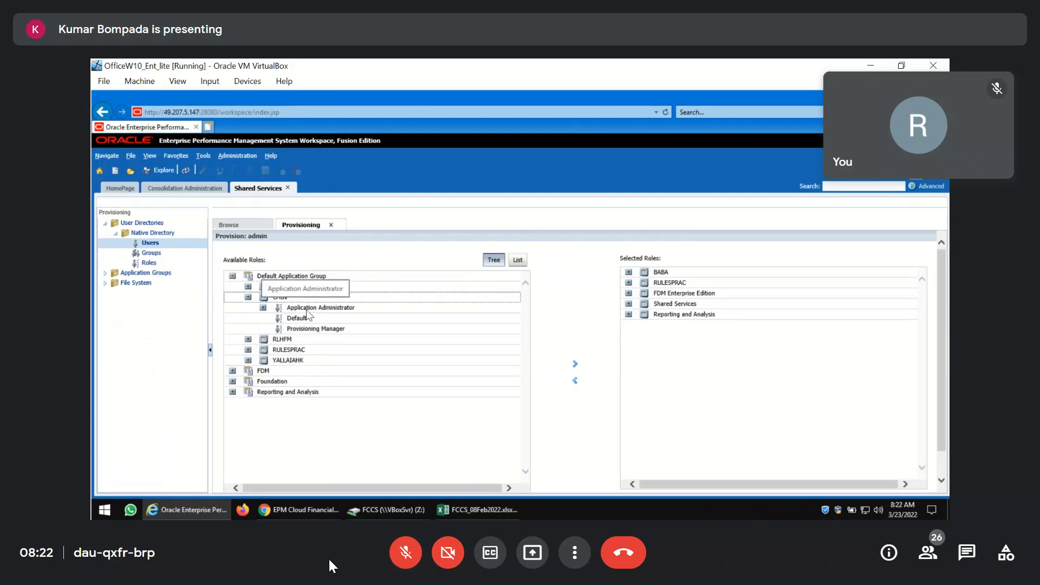
pyautogui.click(307, 307)
pyautogui.click(576, 364)
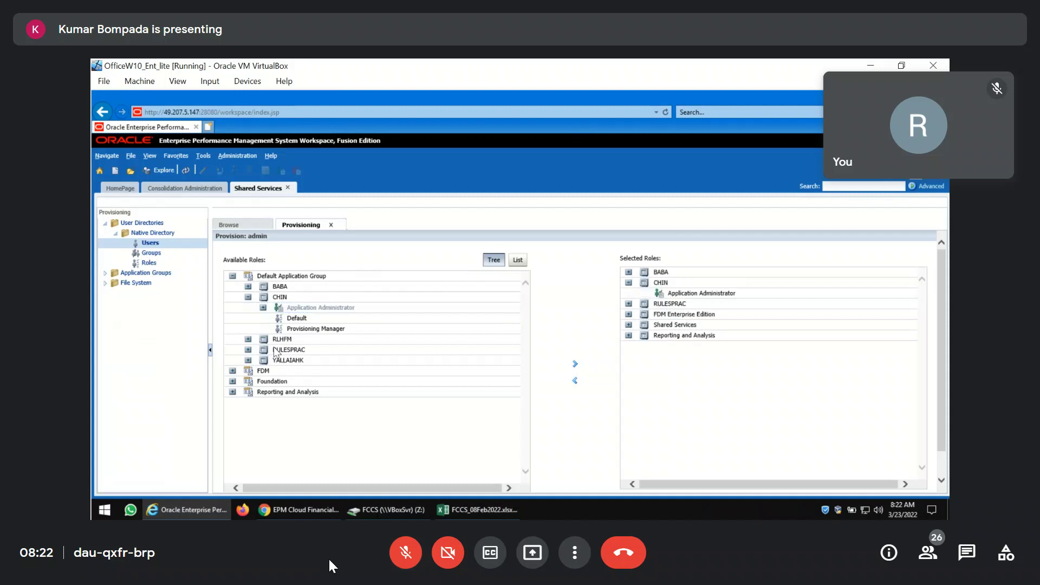
pyautogui.click(306, 341)
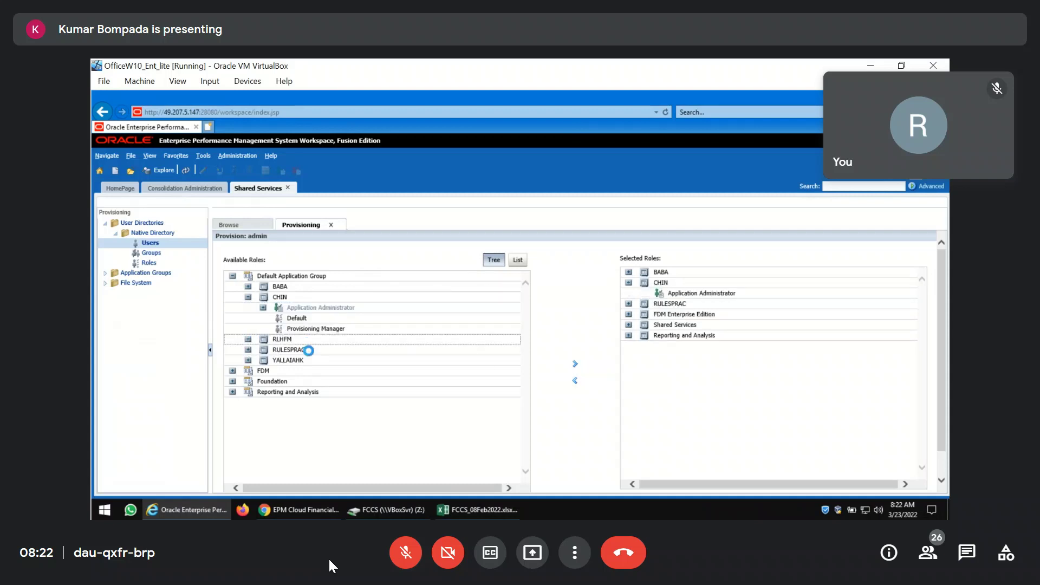
pyautogui.click(440, 350)
pyautogui.click(575, 364)
pyautogui.click(248, 392)
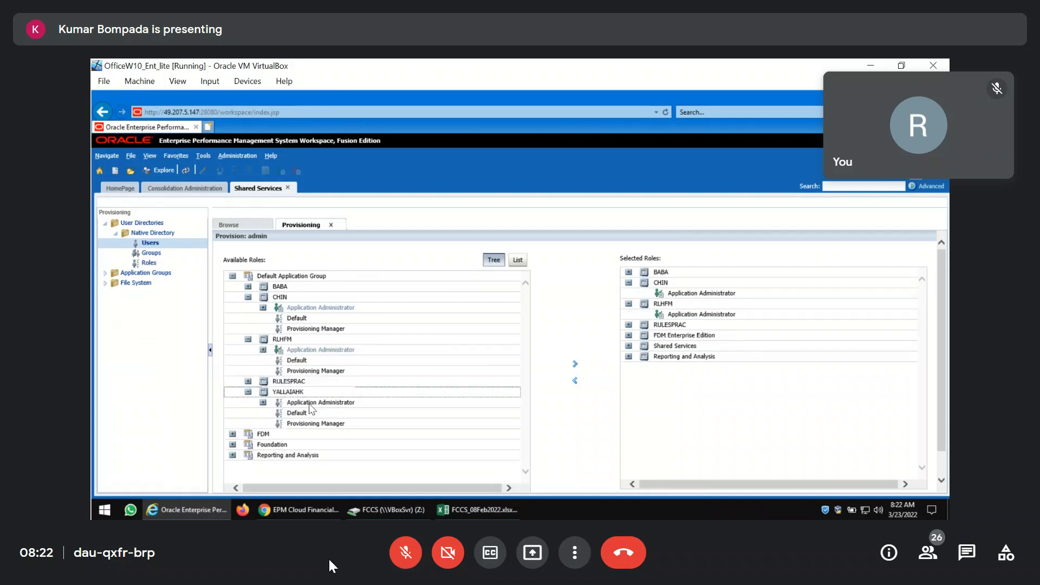
pyautogui.click(312, 404)
pyautogui.click(576, 364)
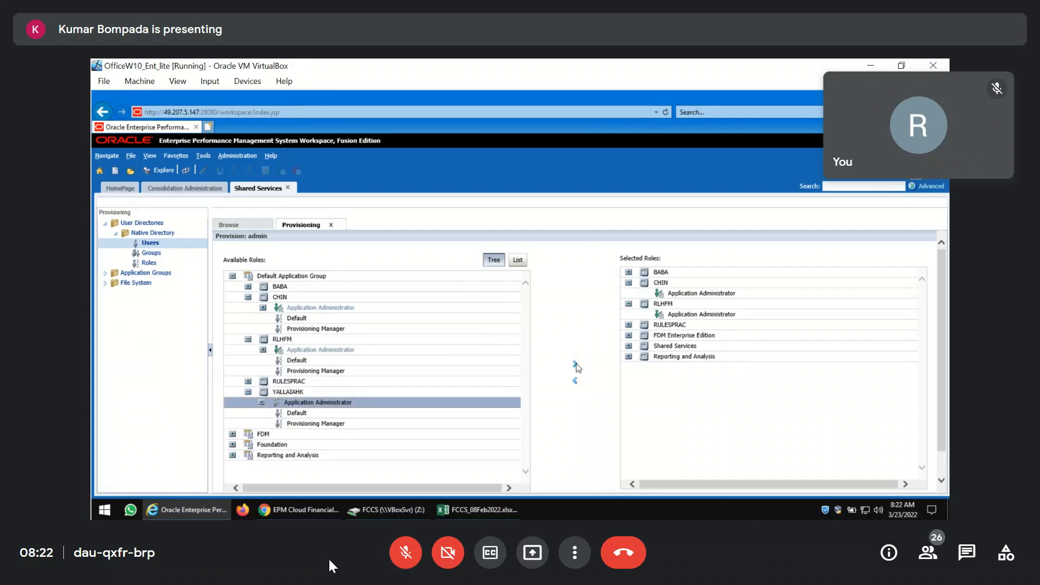
pyautogui.scroll(-2, 702, 406)
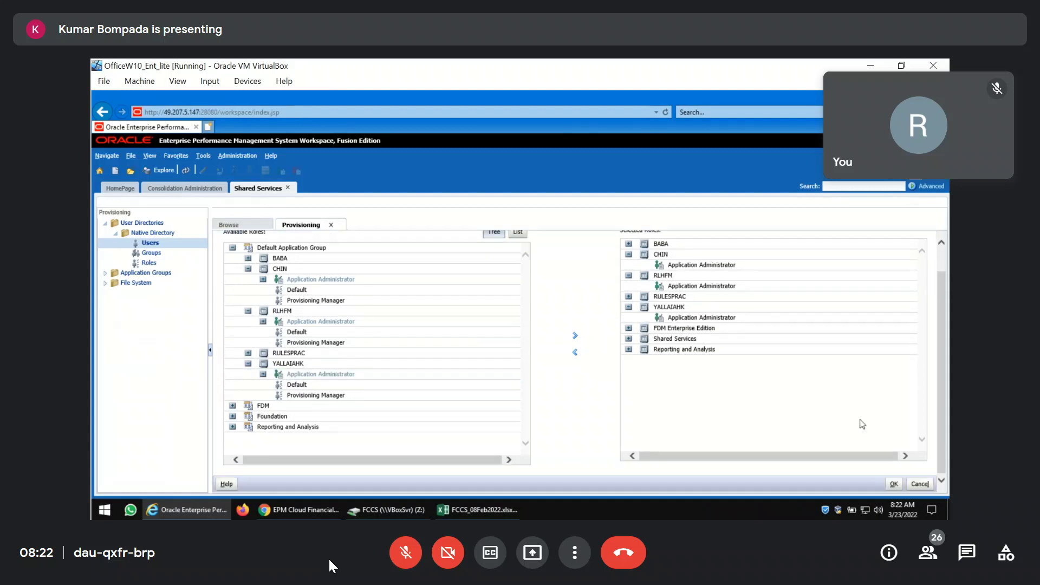
# Save the provisioning, close the summary, and close Shared Services.
pyautogui.click(894, 485)
pyautogui.click(935, 486)
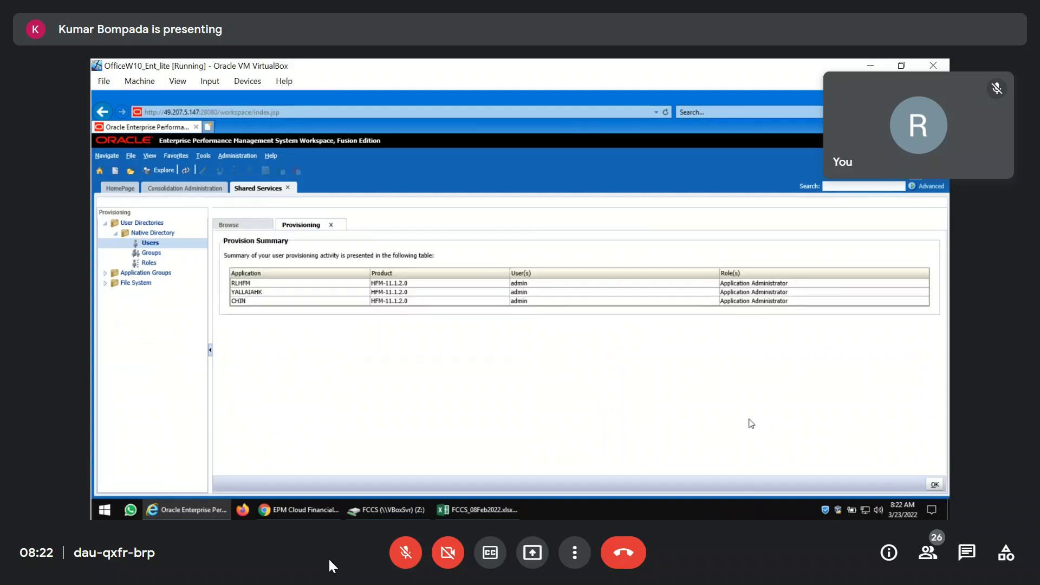
pyautogui.click(289, 188)
# Delete the Chin and RLHFM applications, confirming each deletion.
pyautogui.click(253, 260)
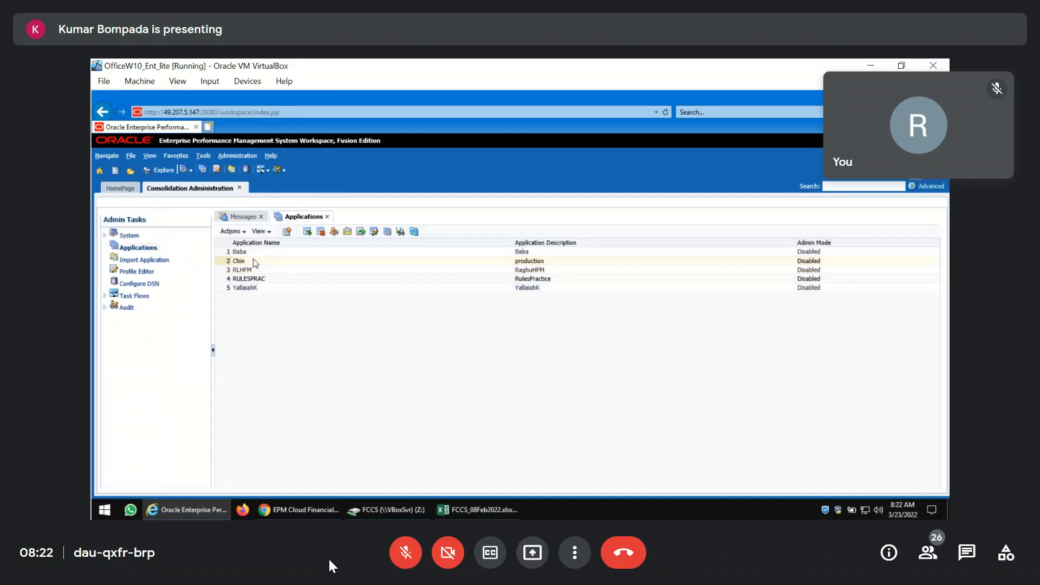
pyautogui.rightClick(252, 260)
pyautogui.click(273, 276)
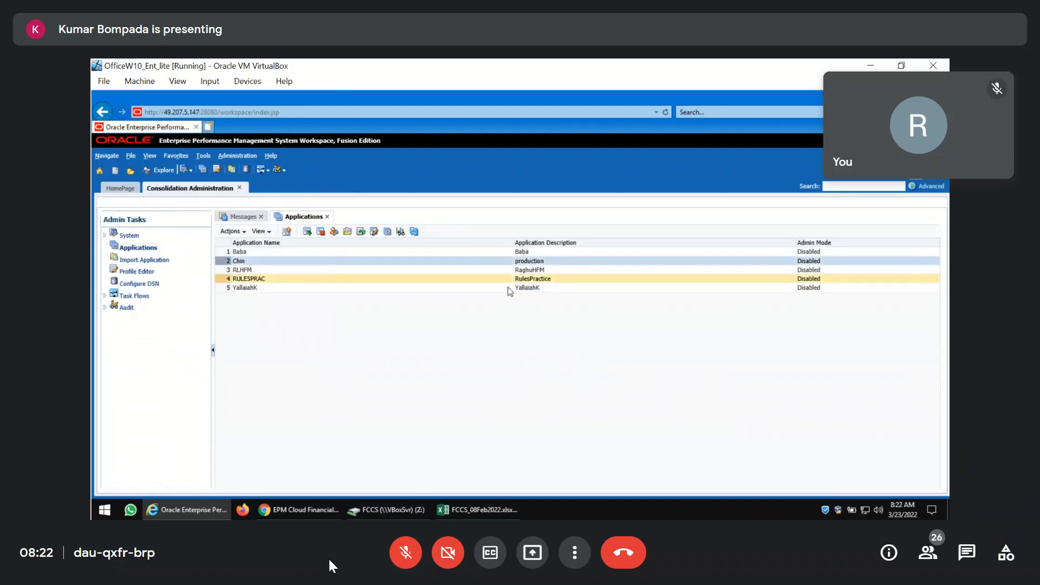
pyautogui.click(568, 368)
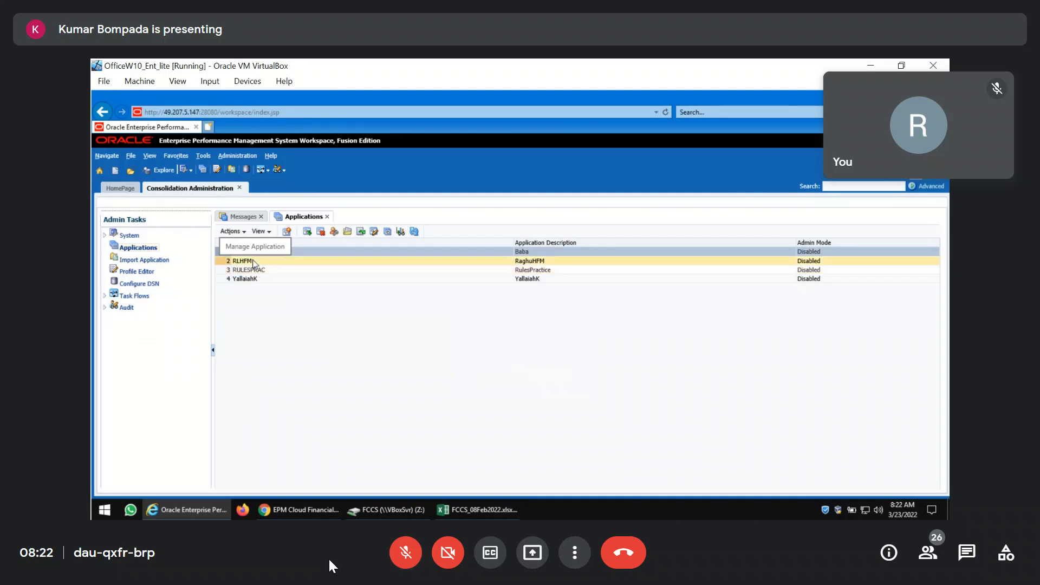
pyautogui.rightClick(253, 261)
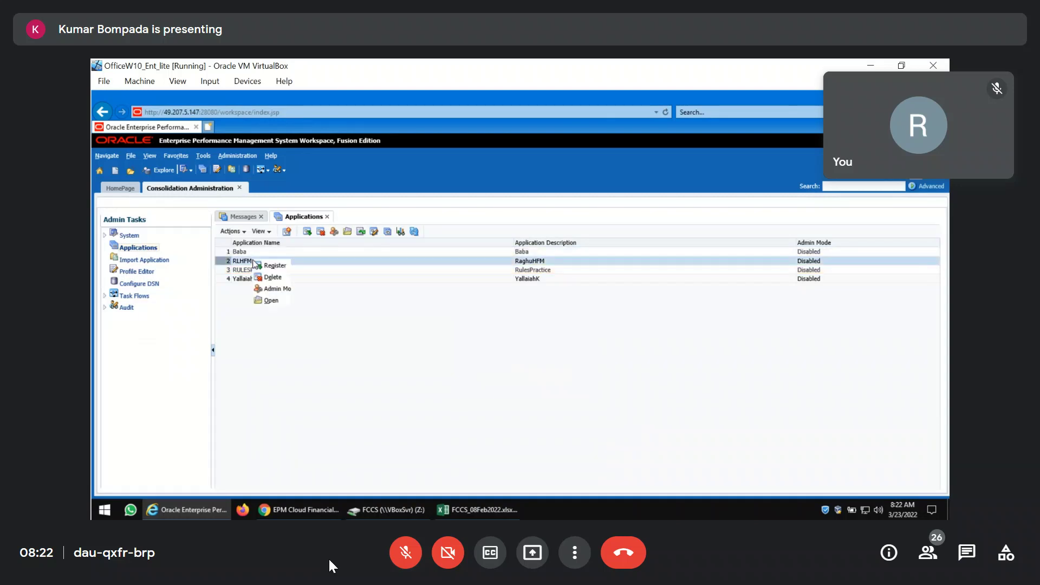
pyautogui.click(304, 277)
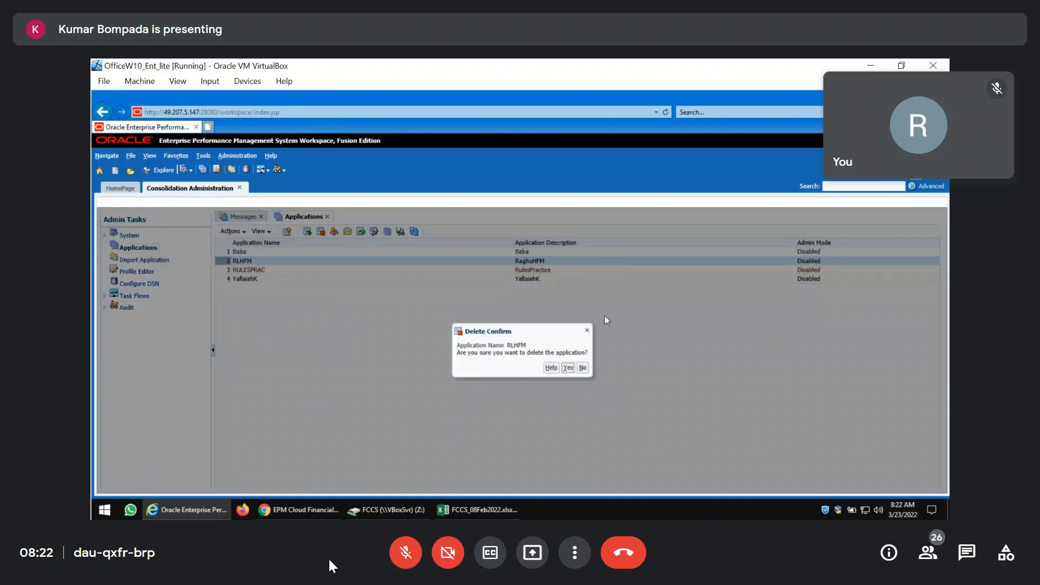
pyautogui.click(569, 369)
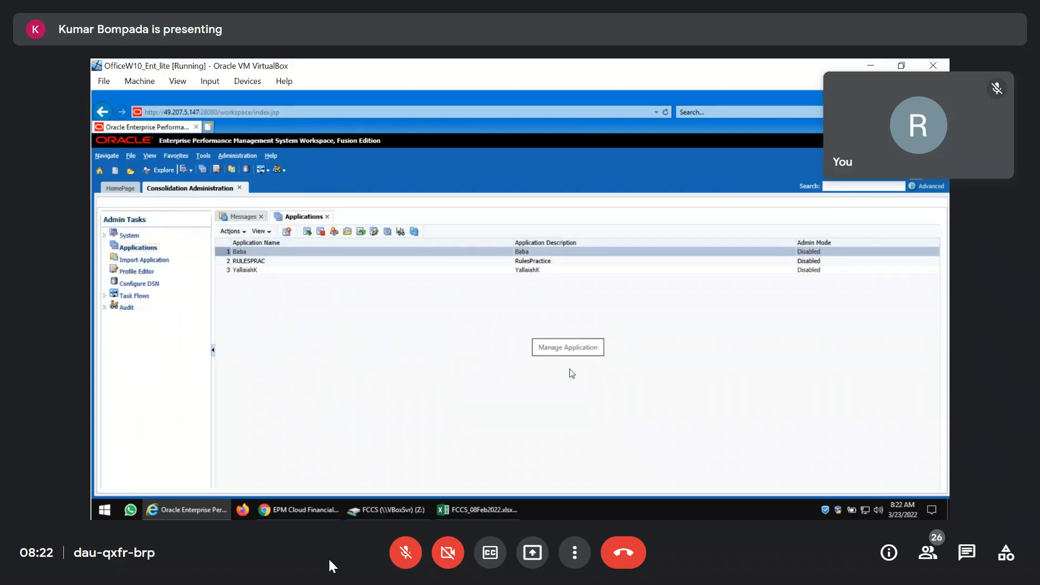
pyautogui.click(322, 271)
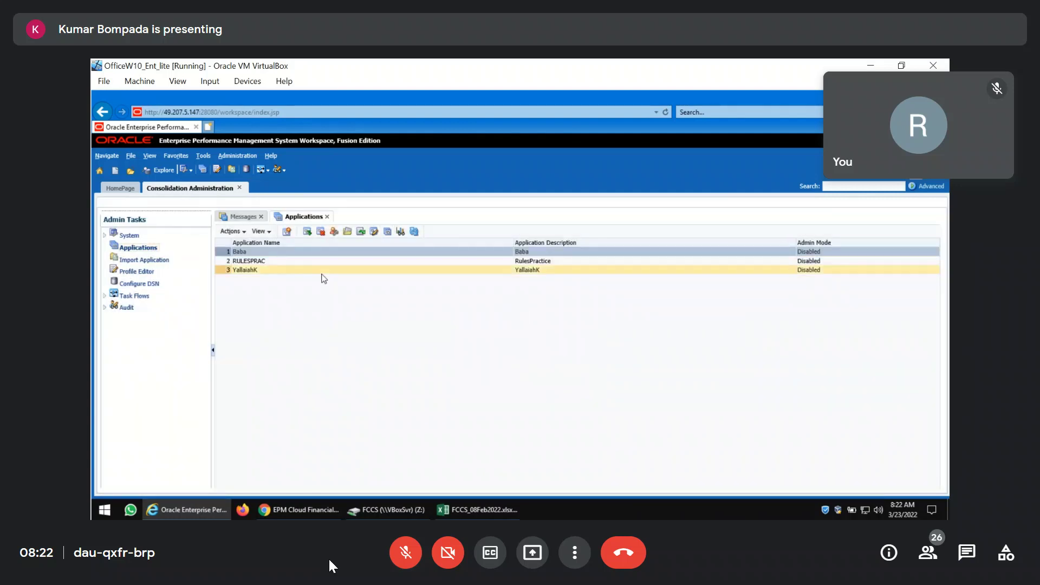
pyautogui.rightClick(322, 274)
pyautogui.click(339, 291)
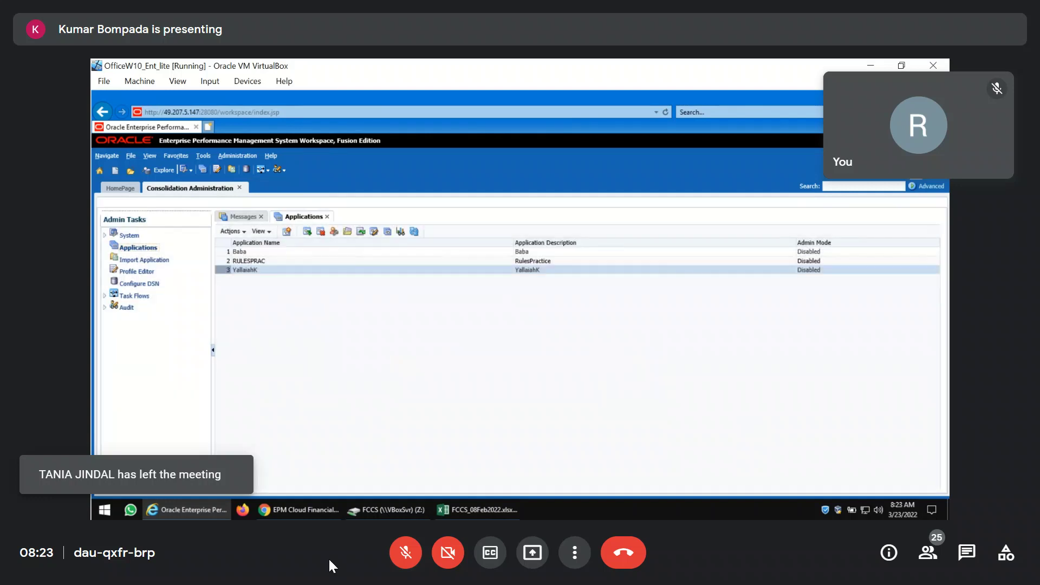
pyautogui.click(580, 342)
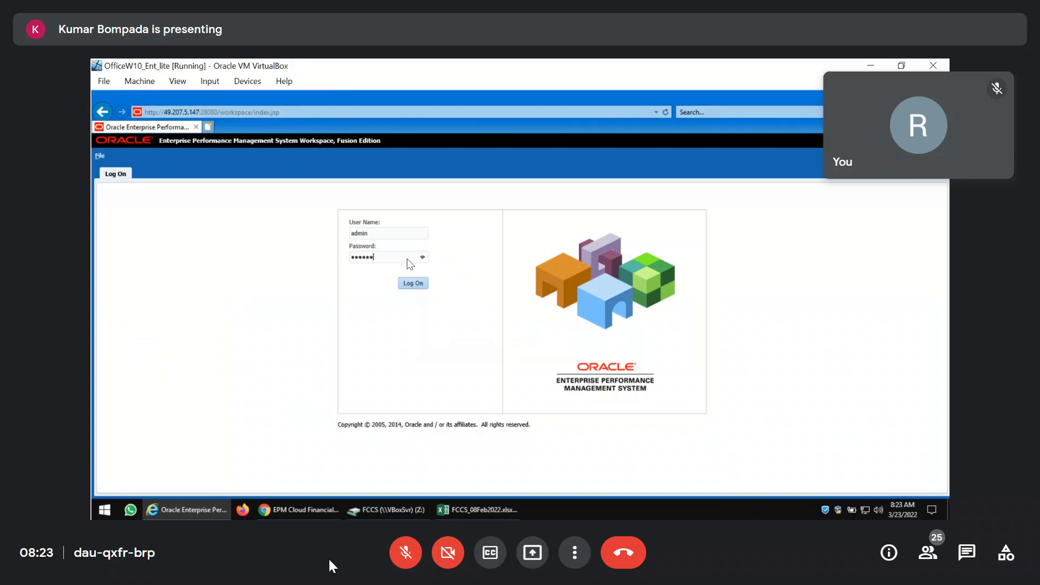
# Sign back in to EPM Workspace and show the Consolidation Administration applications list.
pyautogui.write('•')
pyautogui.press('Return')
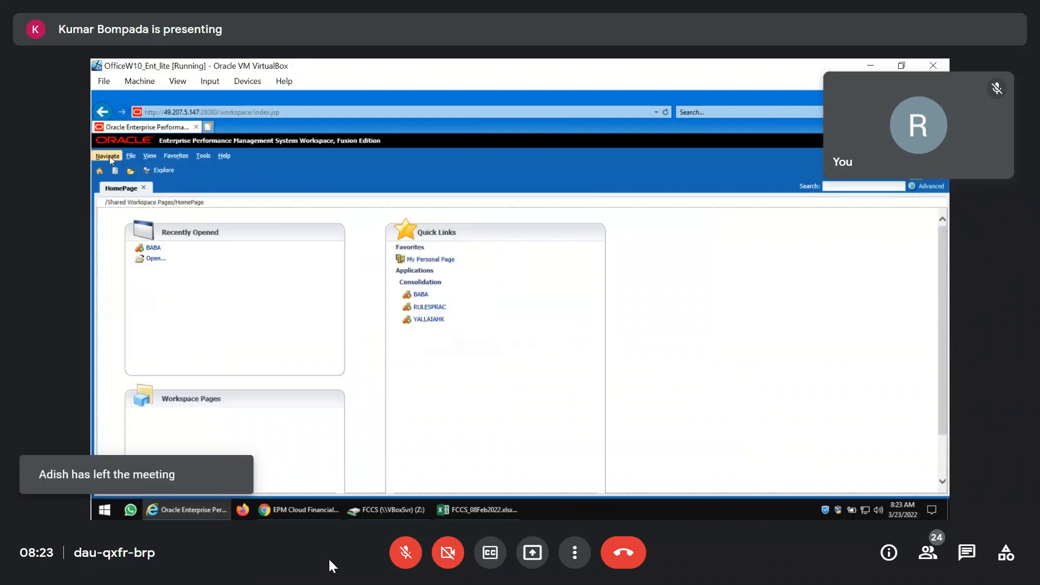
pyautogui.click(109, 156)
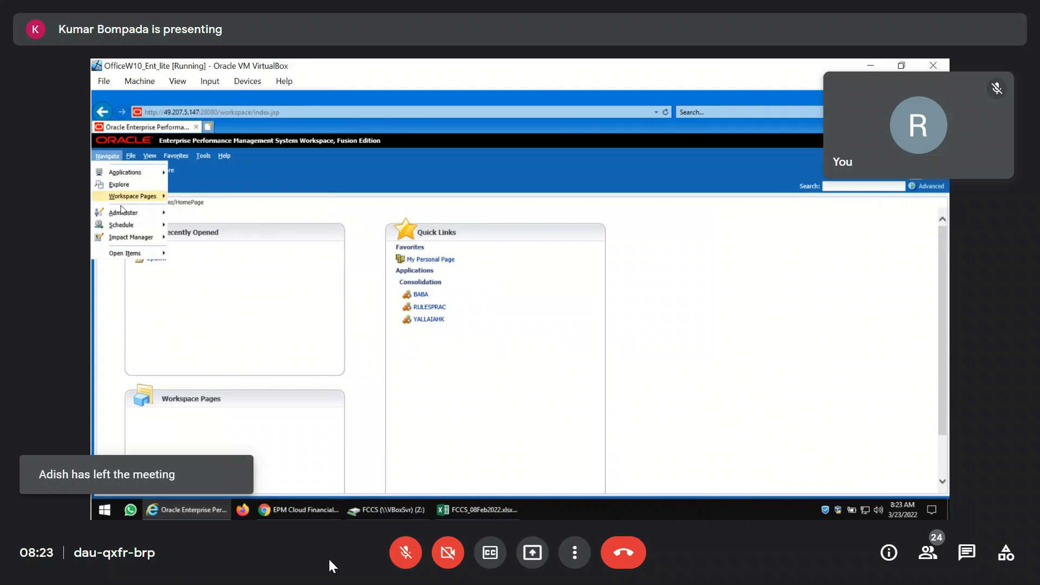
pyautogui.moveTo(130, 214)
pyautogui.click(231, 333)
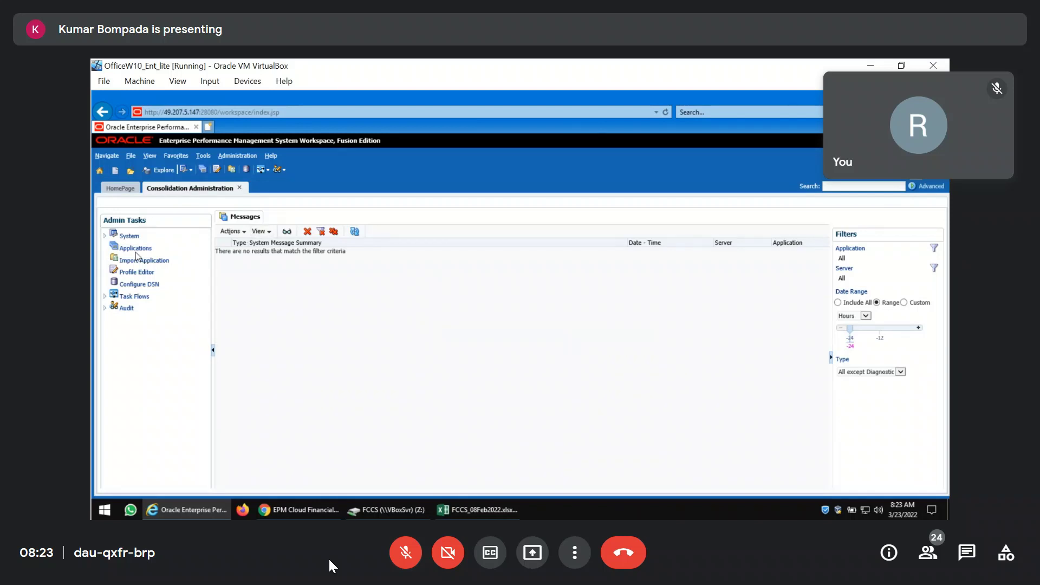
pyautogui.click(136, 248)
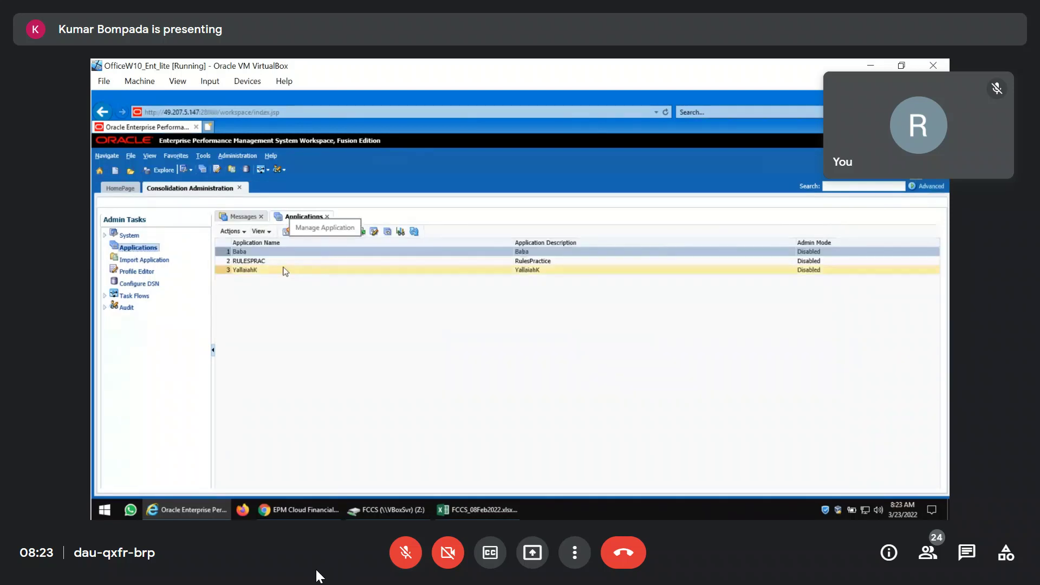
# Delete the YallaiahK application, then return to the EPM Cloud GridSpread form.
pyautogui.rightClick(283, 268)
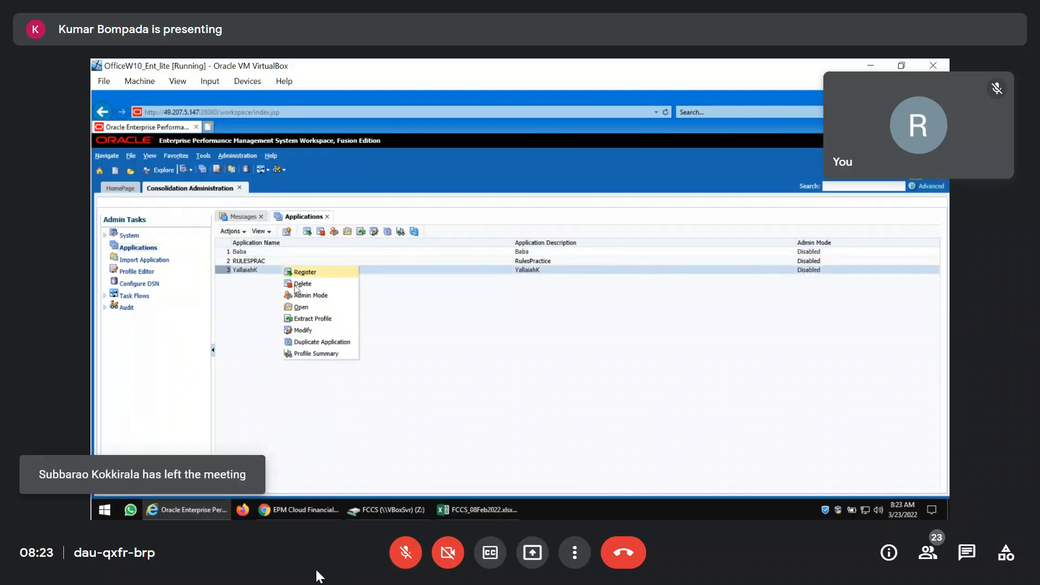
pyautogui.click(299, 284)
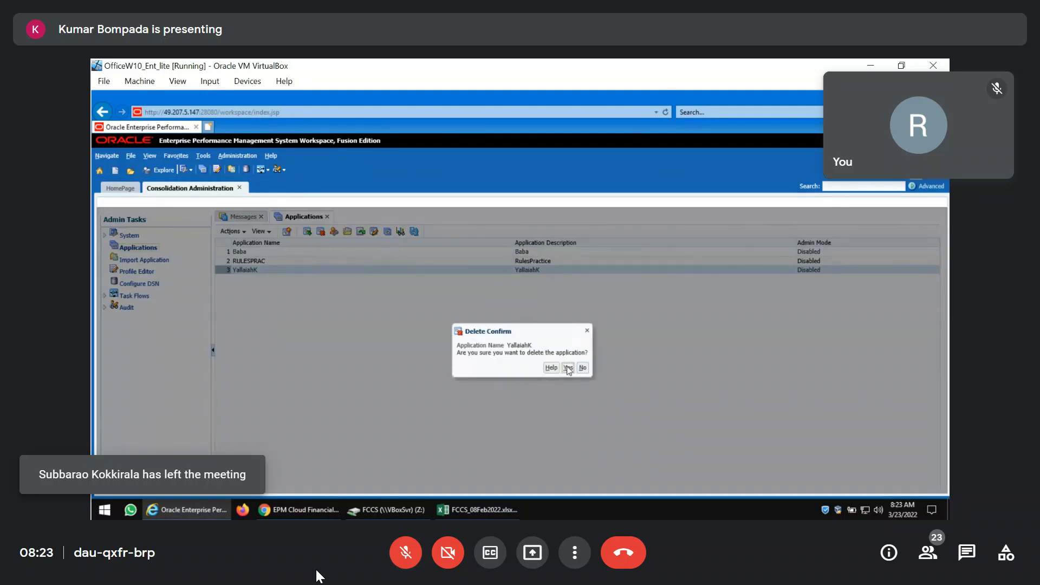
pyautogui.click(568, 369)
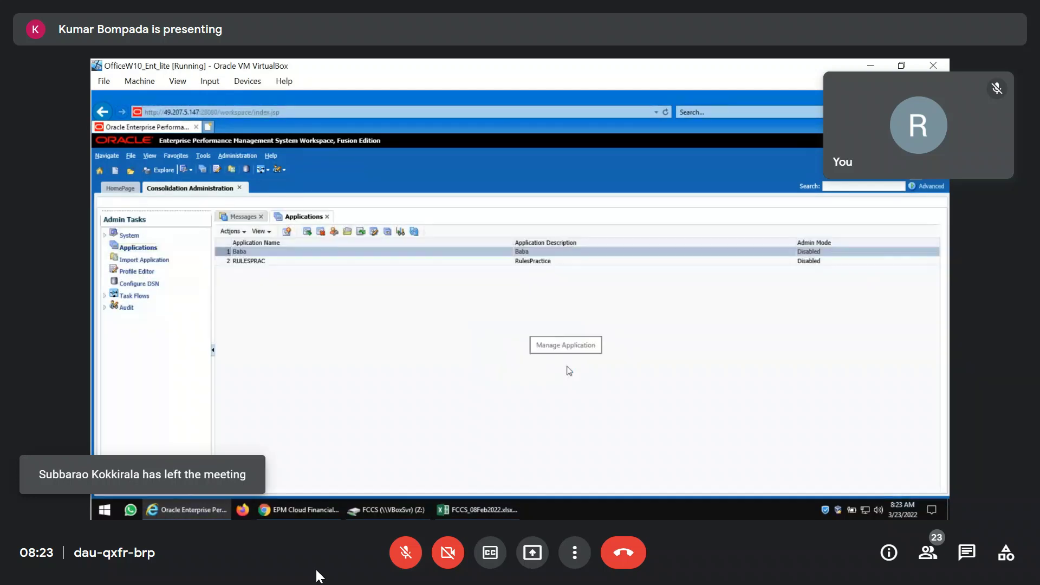
pyautogui.click(327, 216)
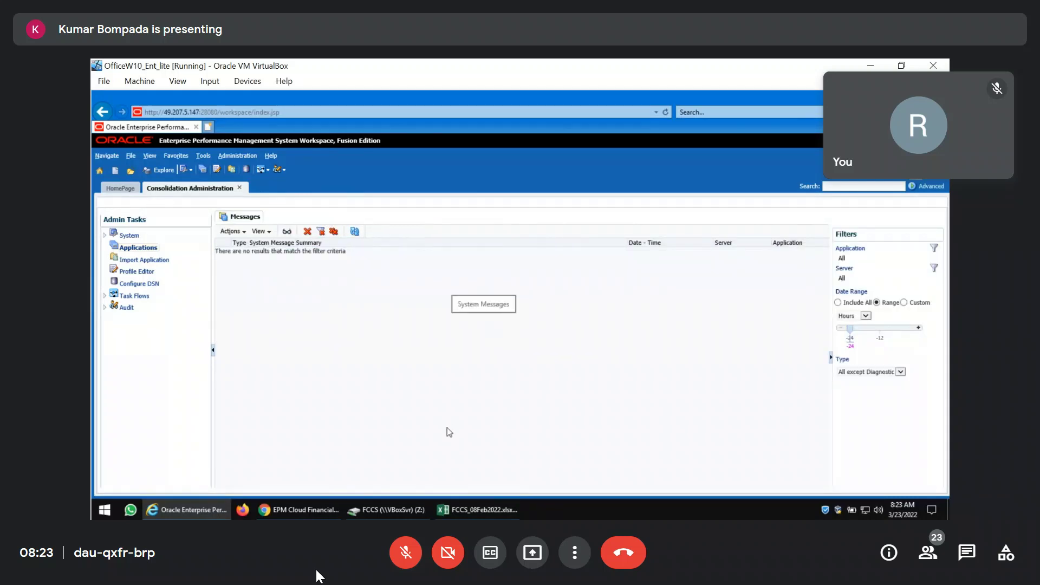
pyautogui.click(335, 498)
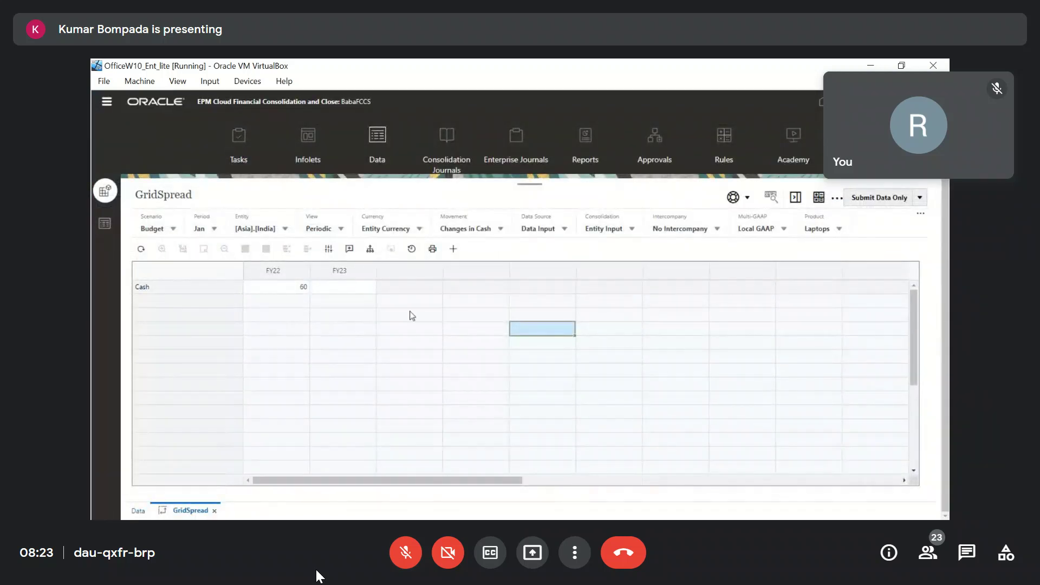
# Show line item detail for the FY22 Cash value 60 and add a child detail line.
pyautogui.click(371, 249)
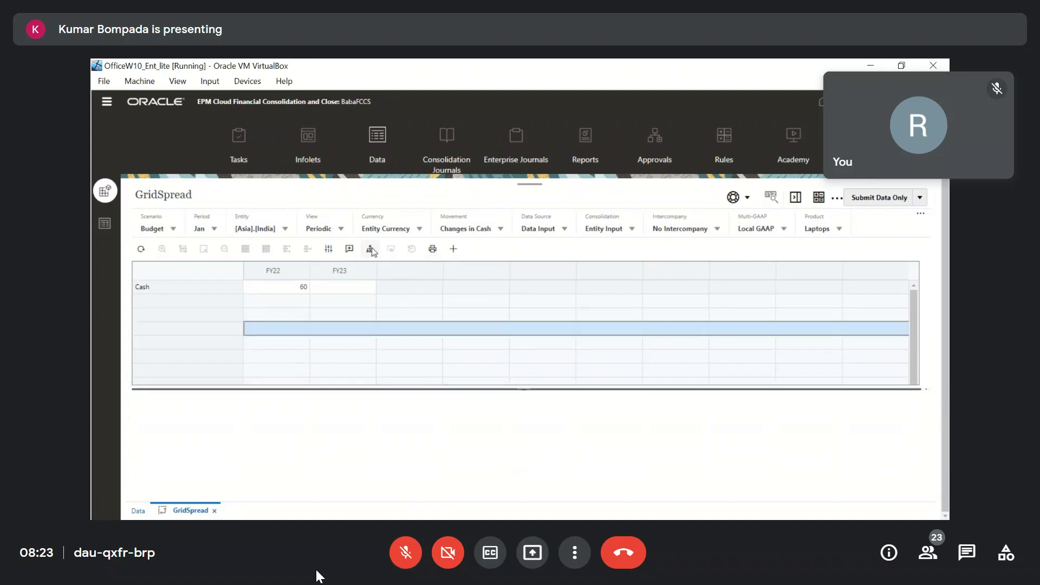
pyautogui.click(461, 366)
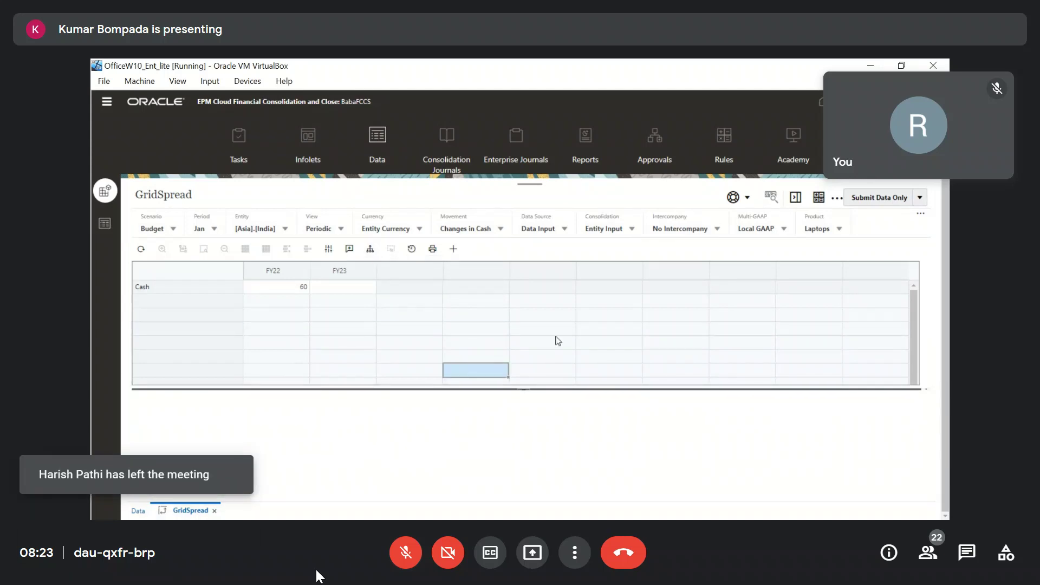
pyautogui.scroll(-3, 558, 341)
pyautogui.scroll(3, 326, 336)
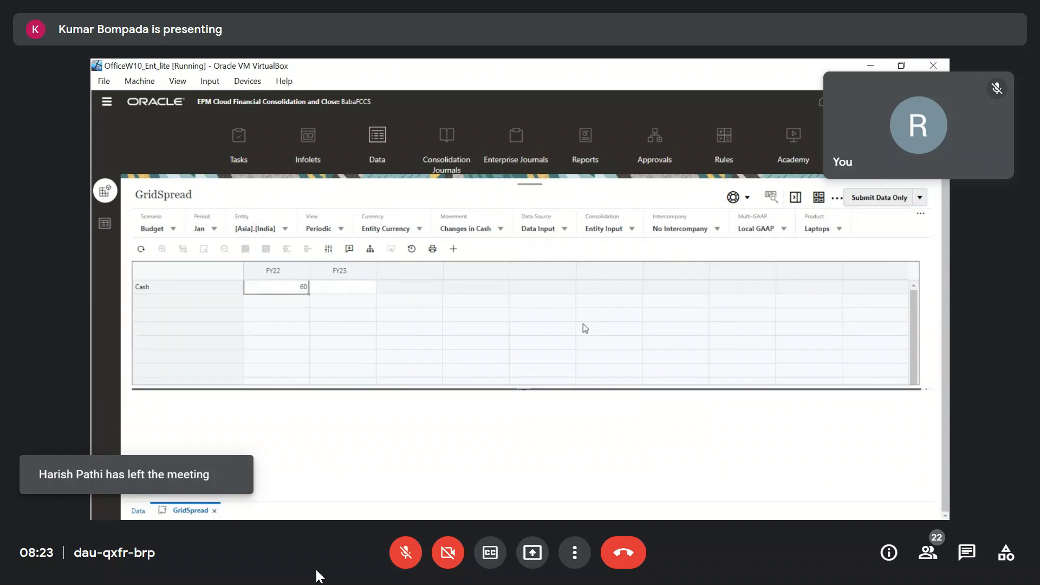
pyautogui.click(279, 291)
pyautogui.rightClick(280, 291)
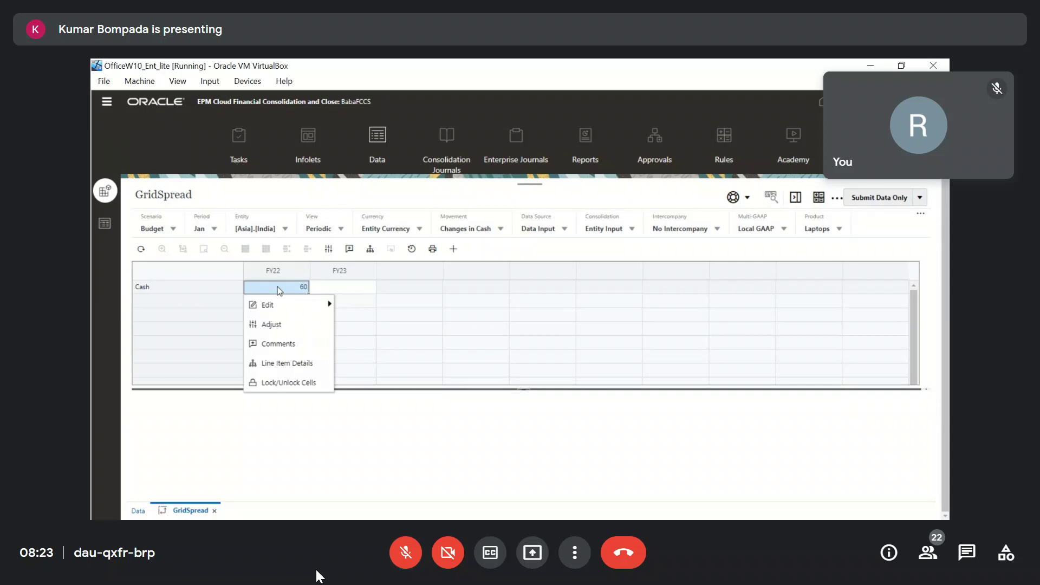
pyautogui.click(295, 364)
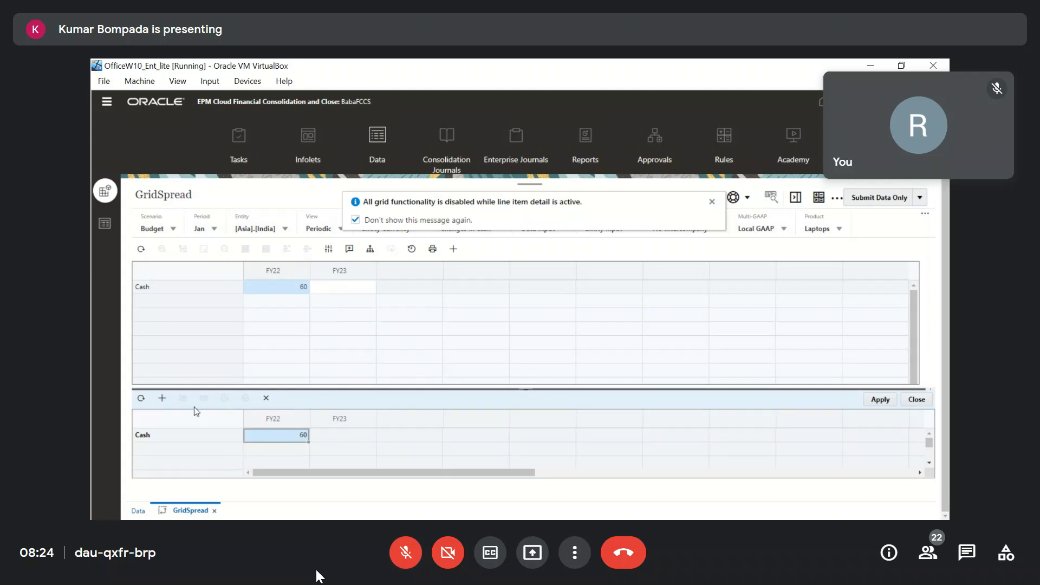
pyautogui.click(162, 398)
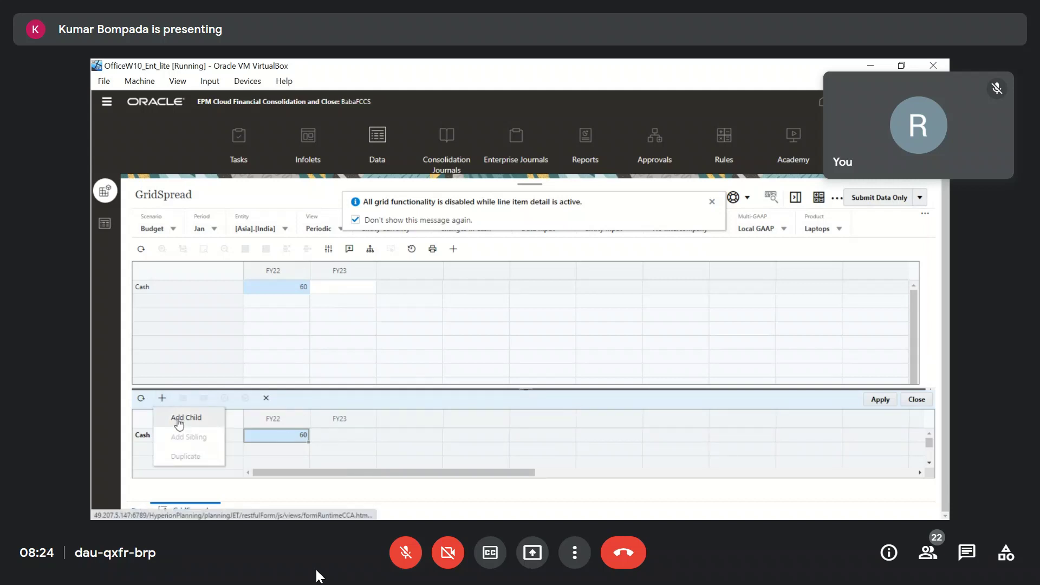
pyautogui.click(179, 421)
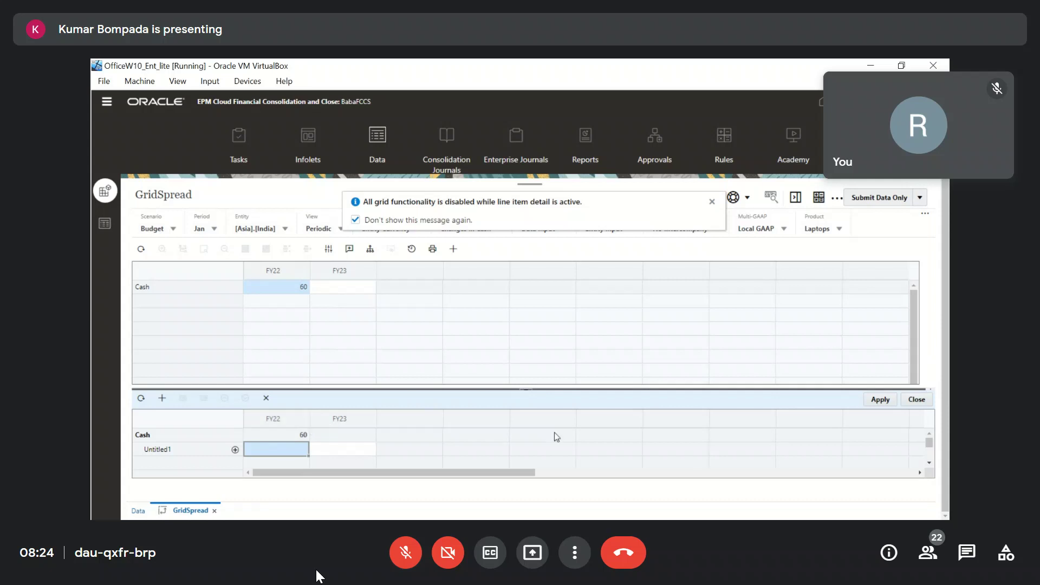
# Discard the unsaved line item detail and close the GridSpread form.
pyautogui.scroll(-2, 557, 436)
pyautogui.scroll(2, 555, 437)
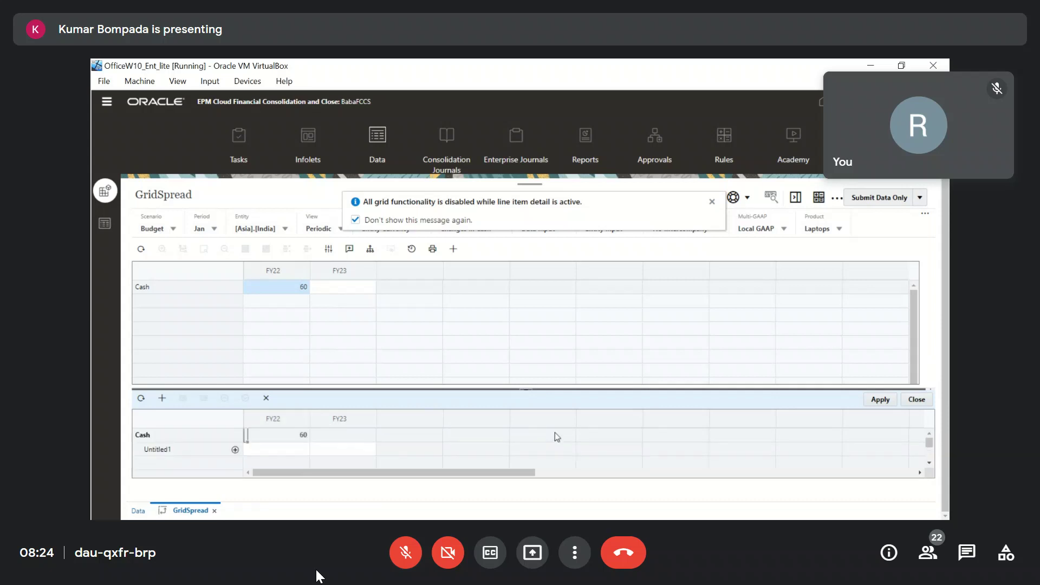
pyautogui.click(915, 400)
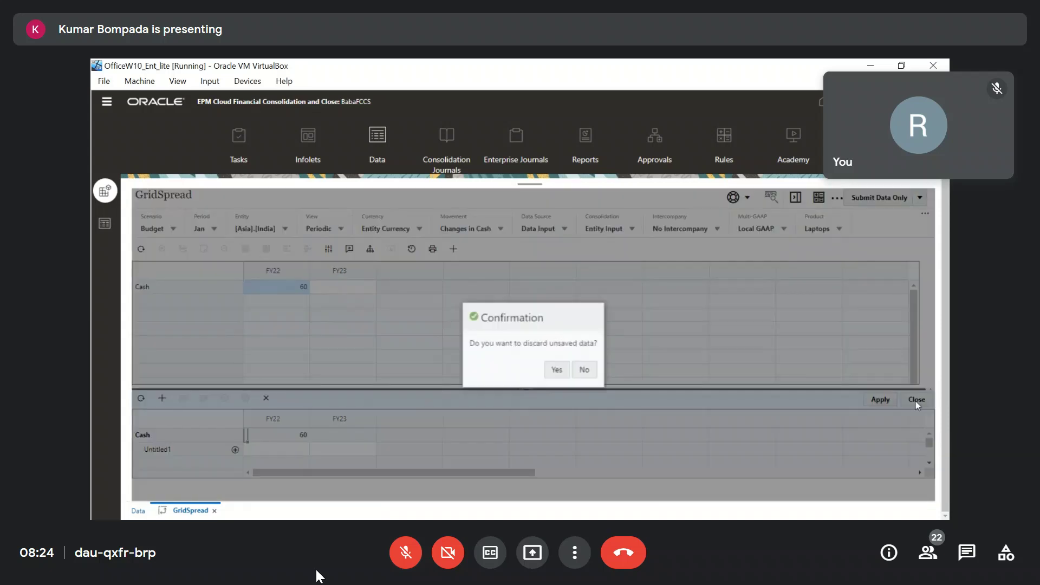
pyautogui.click(558, 371)
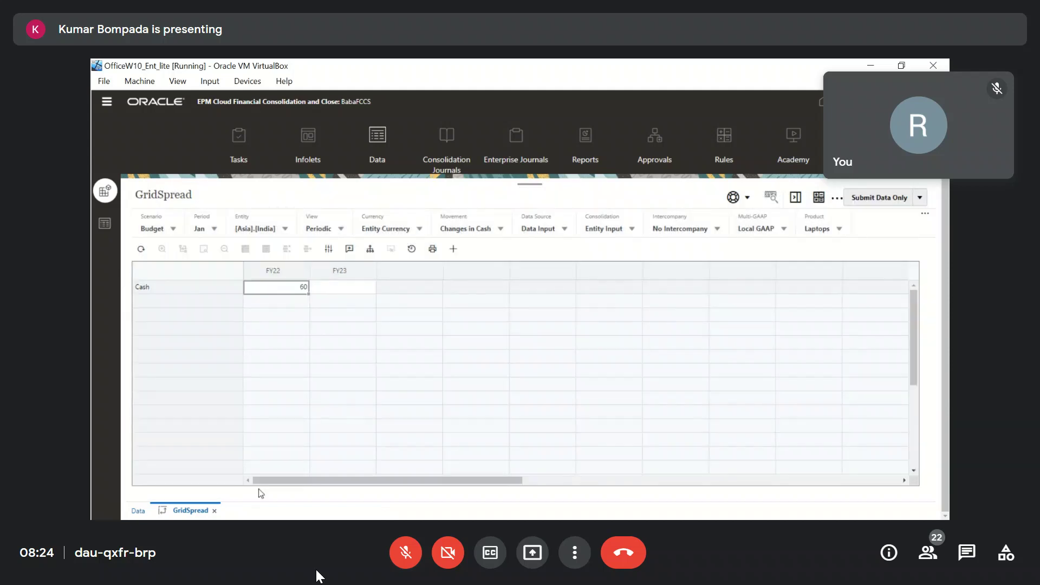
pyautogui.click(215, 511)
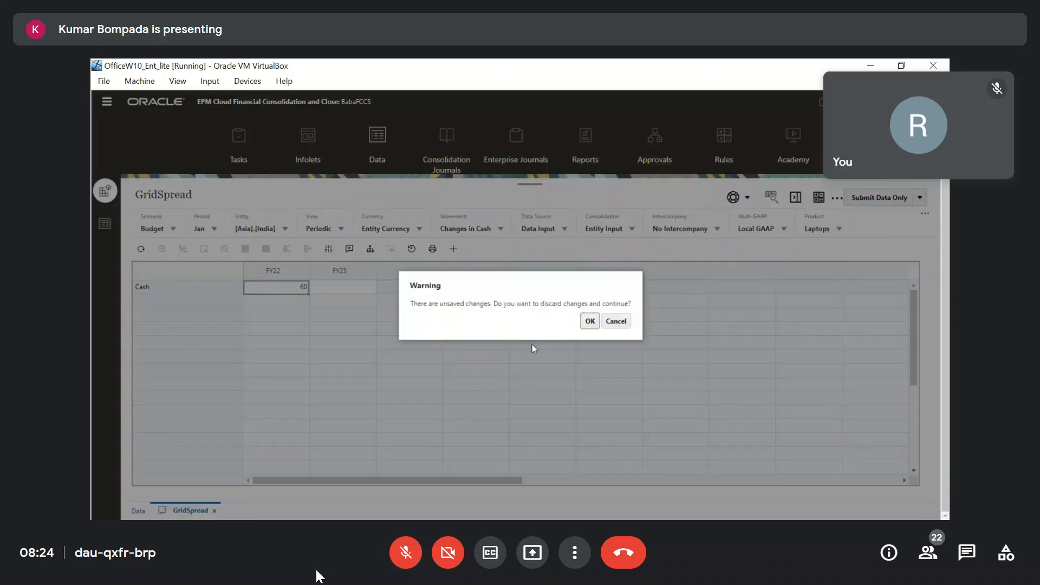
pyautogui.click(591, 321)
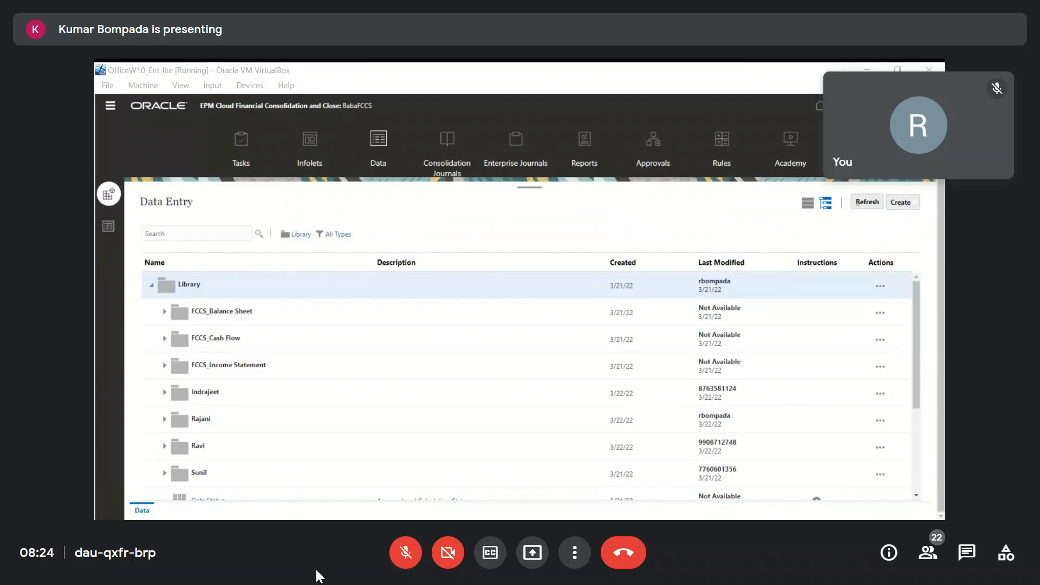
pyautogui.click(415, 558)
pyautogui.click(415, 558)
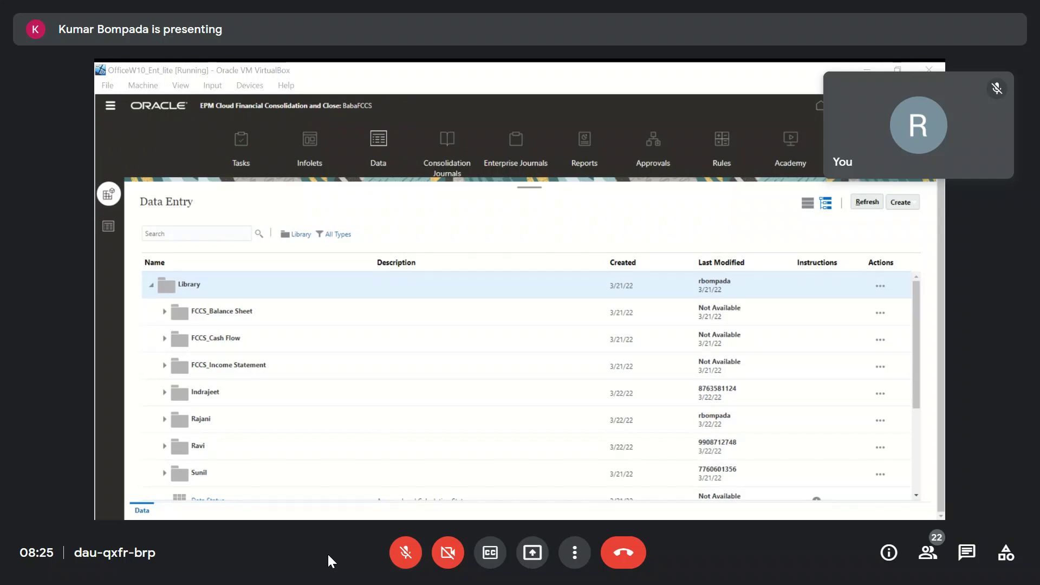
pyautogui.press('Escape')
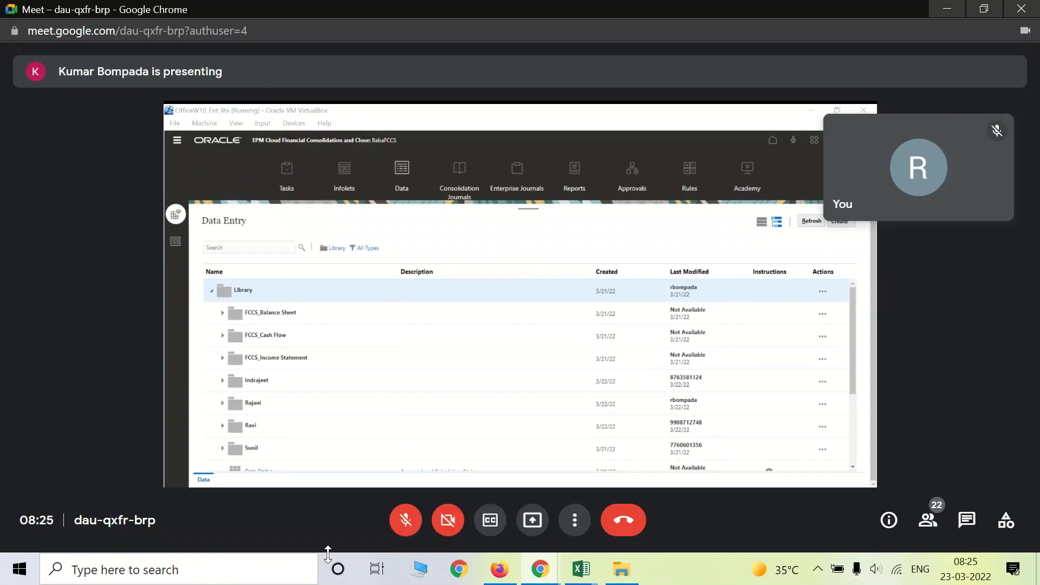
# Start the screen recorder from the hidden system tray icons and restore the full-screen meeting view.
pyautogui.click(819, 573)
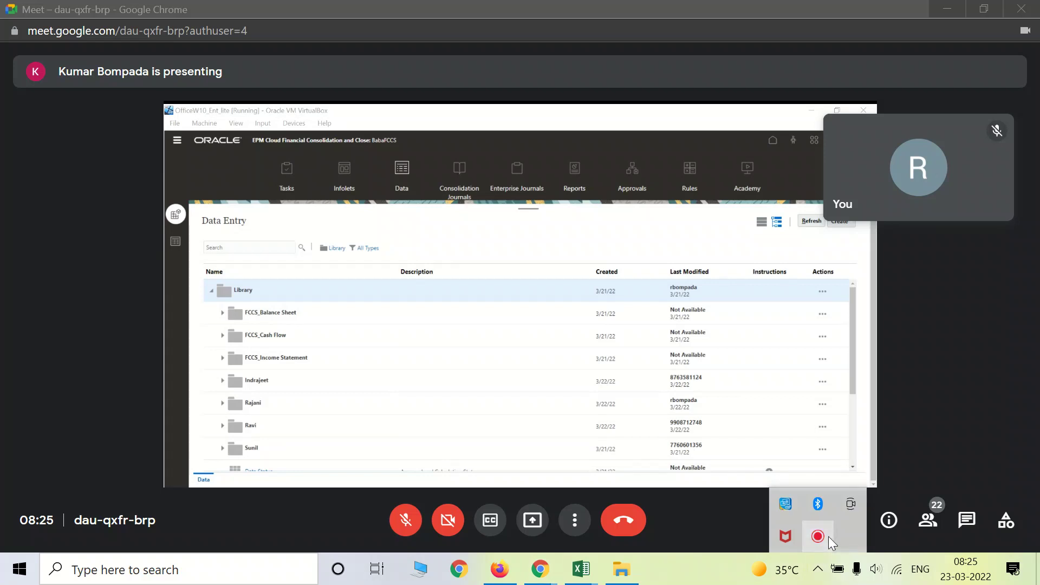
pyautogui.click(394, 444)
pyautogui.press('F11')
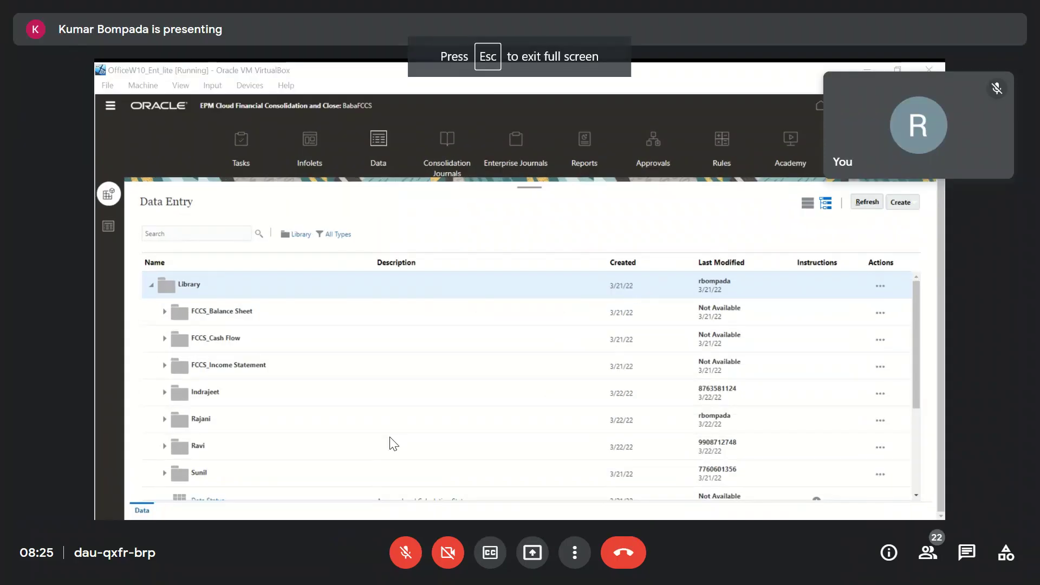
pyautogui.hotkey('alt', 'Tab')
pyautogui.hotkey('alt', 'Tab')
pyautogui.press('Escape')
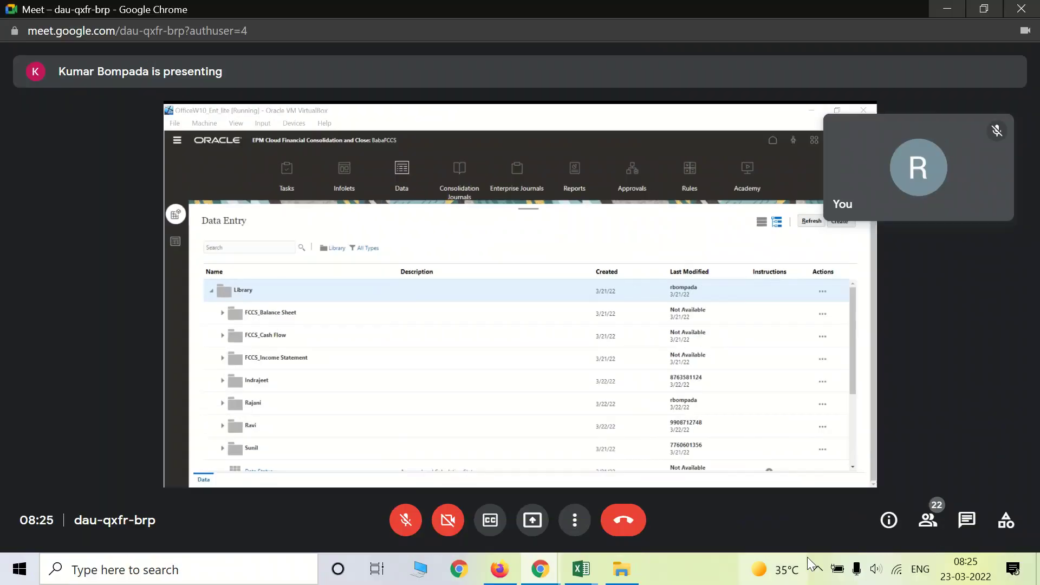
pyautogui.click(820, 569)
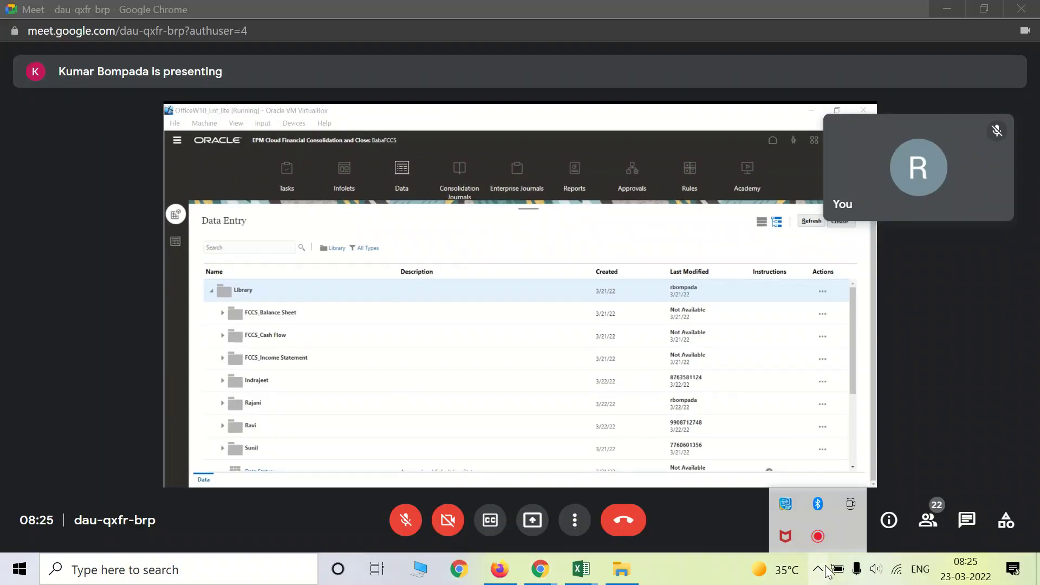
pyautogui.click(818, 538)
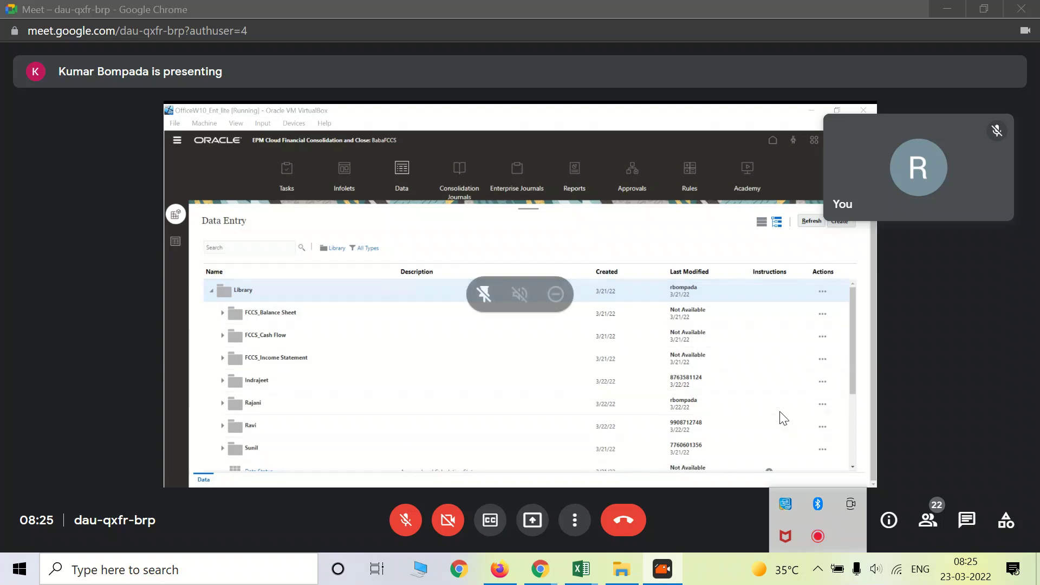
pyautogui.press('F11')
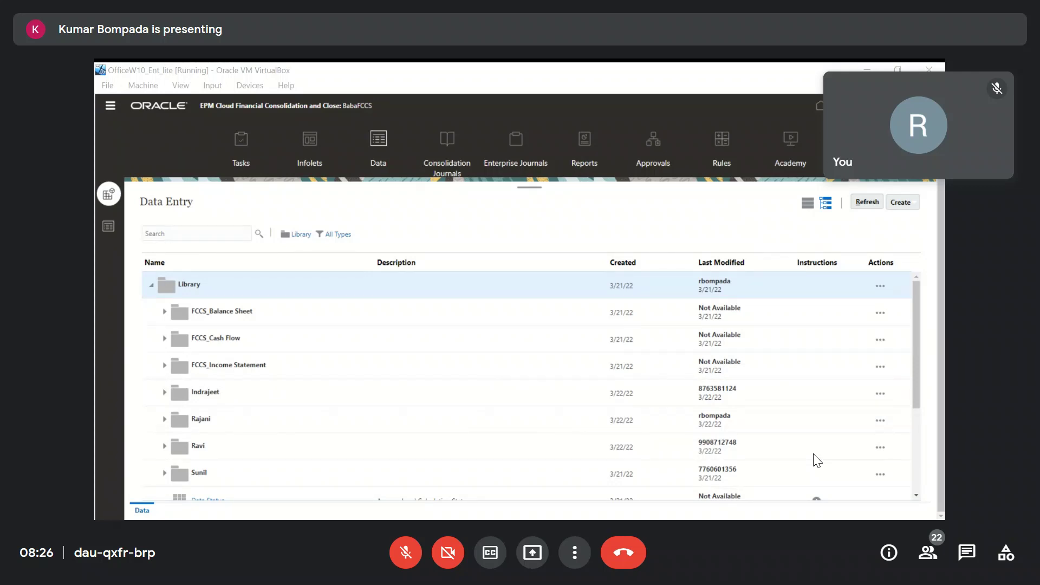
# Turn the microphone on in the meeting.
pyautogui.click(404, 560)
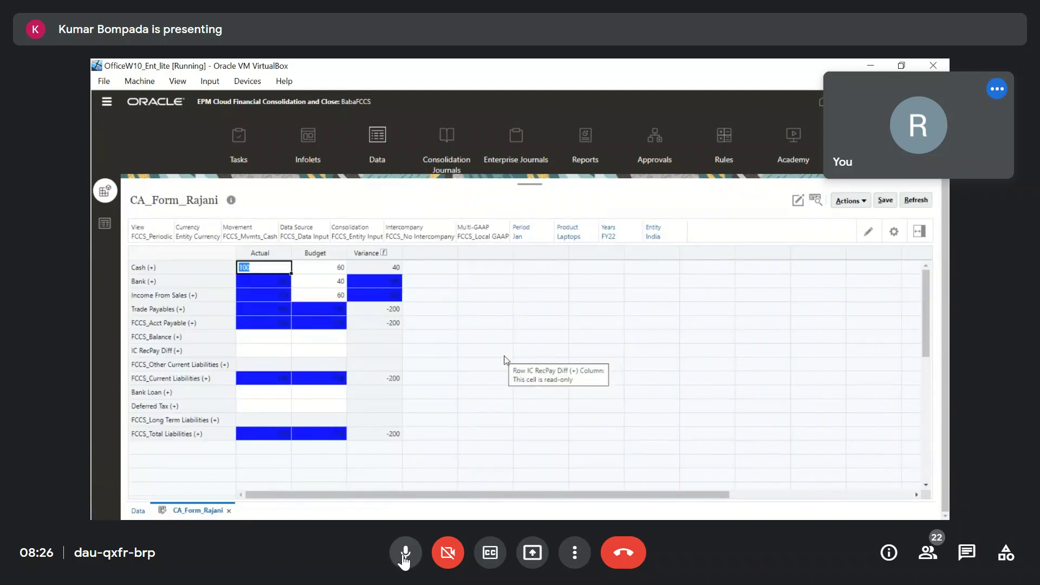
# Toggle the meeting microphone, leaving it muted.
pyautogui.click(404, 559)
pyautogui.click(404, 558)
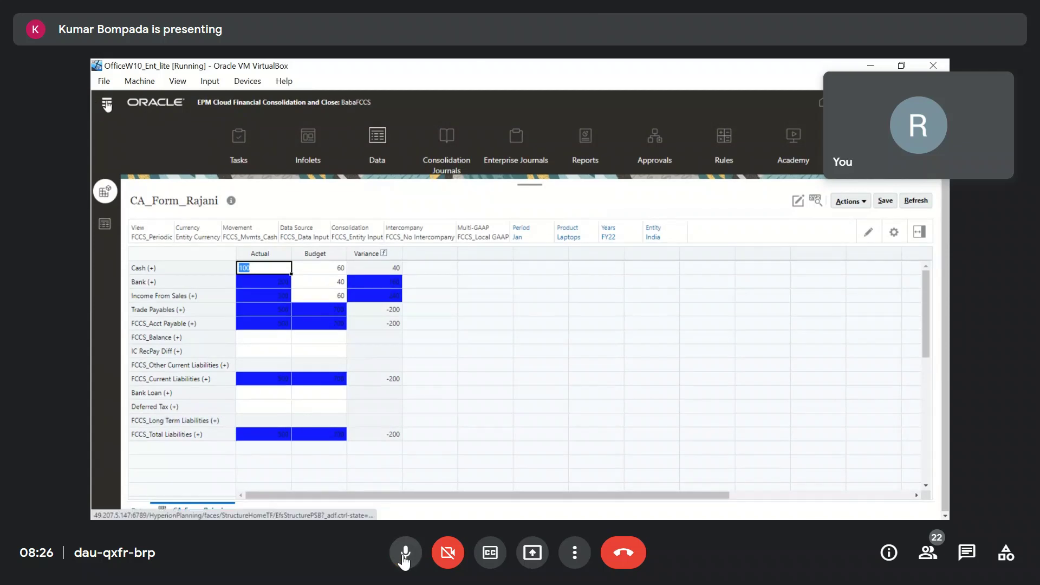
pyautogui.click(404, 558)
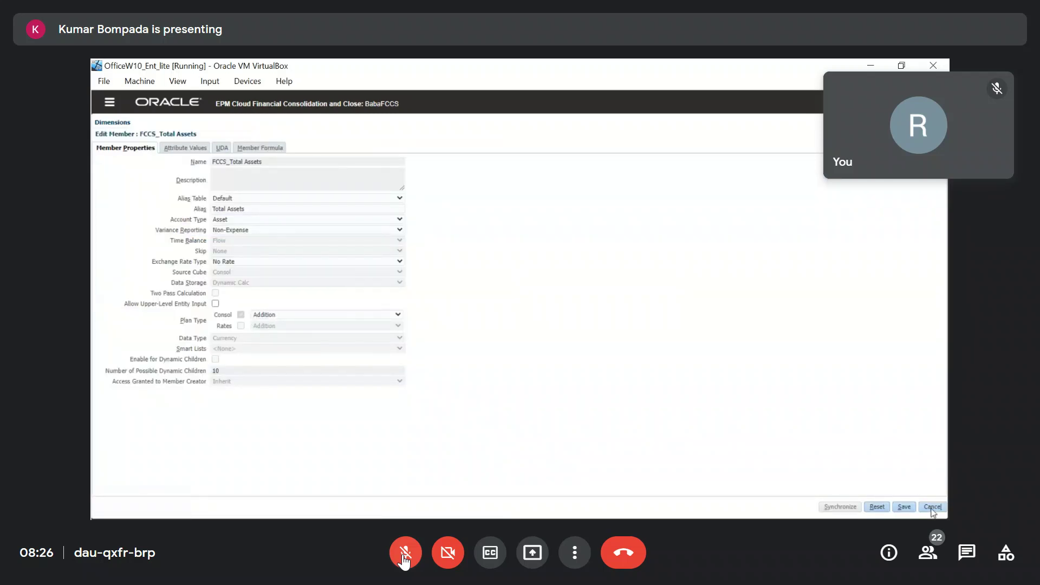
# Toggle the microphone on and off while talking, then select the FCCS_Total Assets member.
pyautogui.click(405, 554)
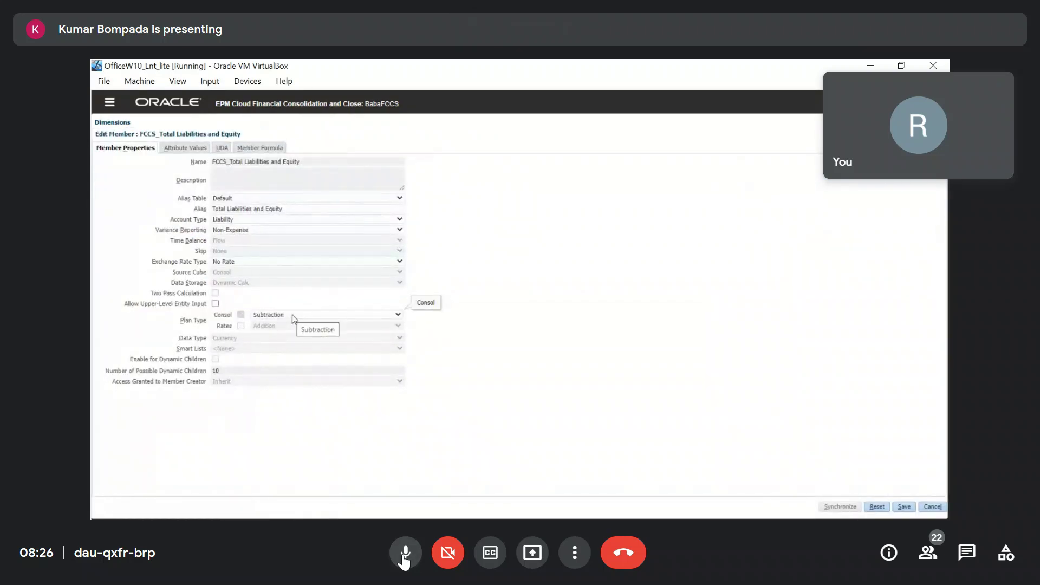
pyautogui.click(404, 558)
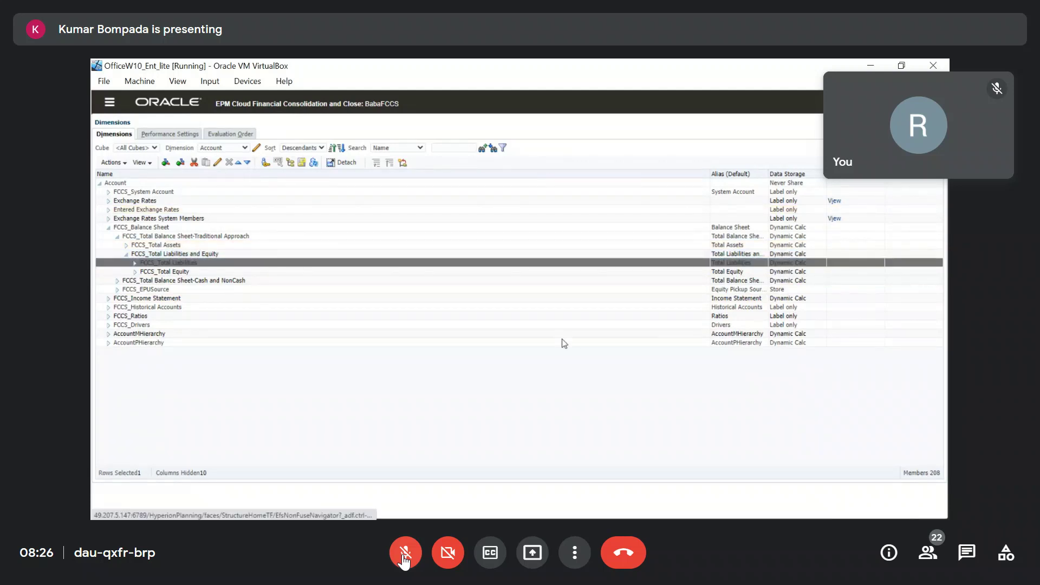
pyautogui.click(405, 553)
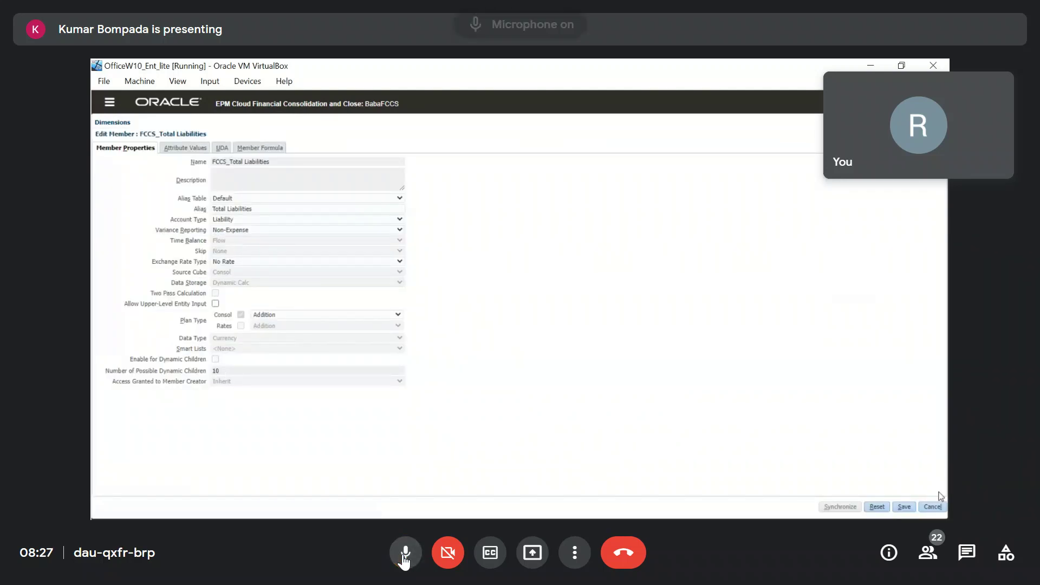
pyautogui.click(405, 552)
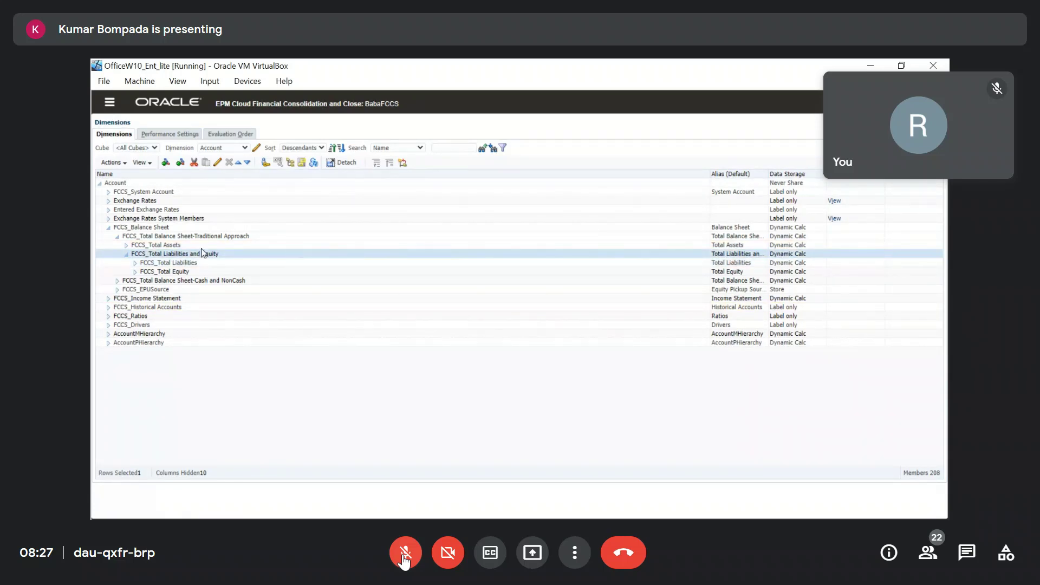
pyautogui.click(181, 246)
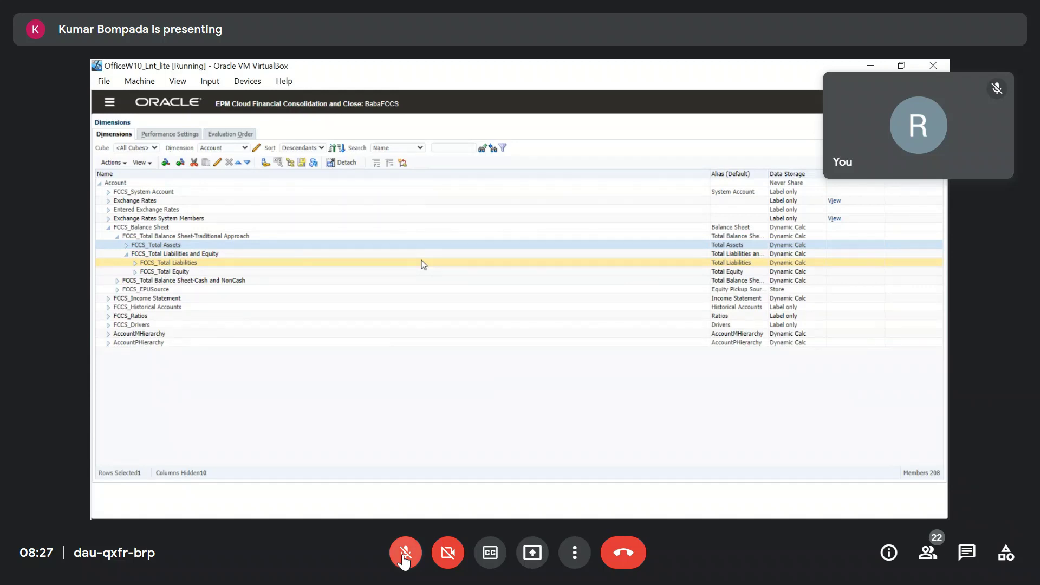
pyautogui.click(404, 558)
pyautogui.click(403, 558)
pyautogui.click(403, 558)
pyautogui.click(404, 559)
pyautogui.click(403, 558)
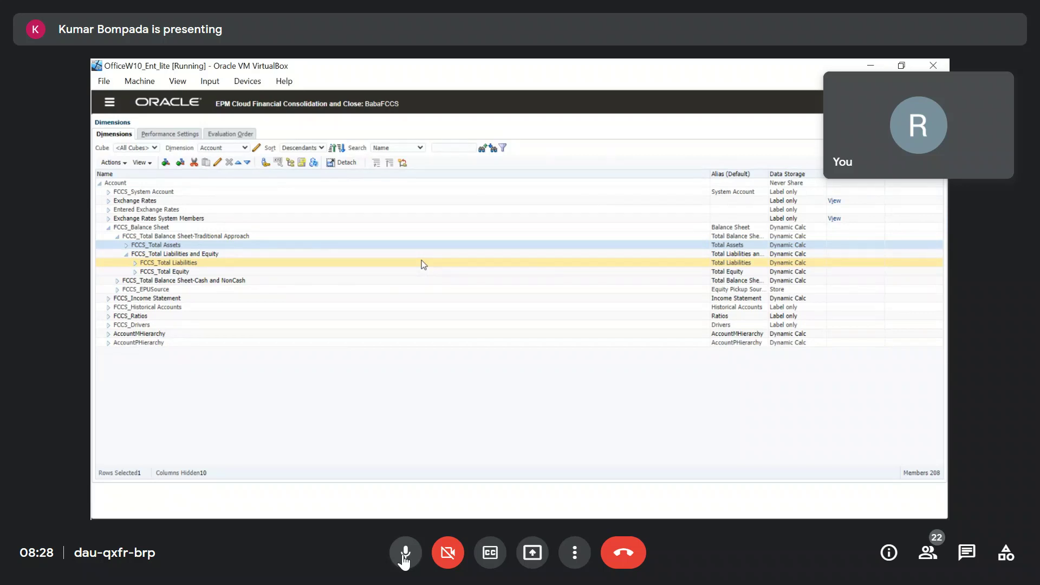
pyautogui.click(405, 553)
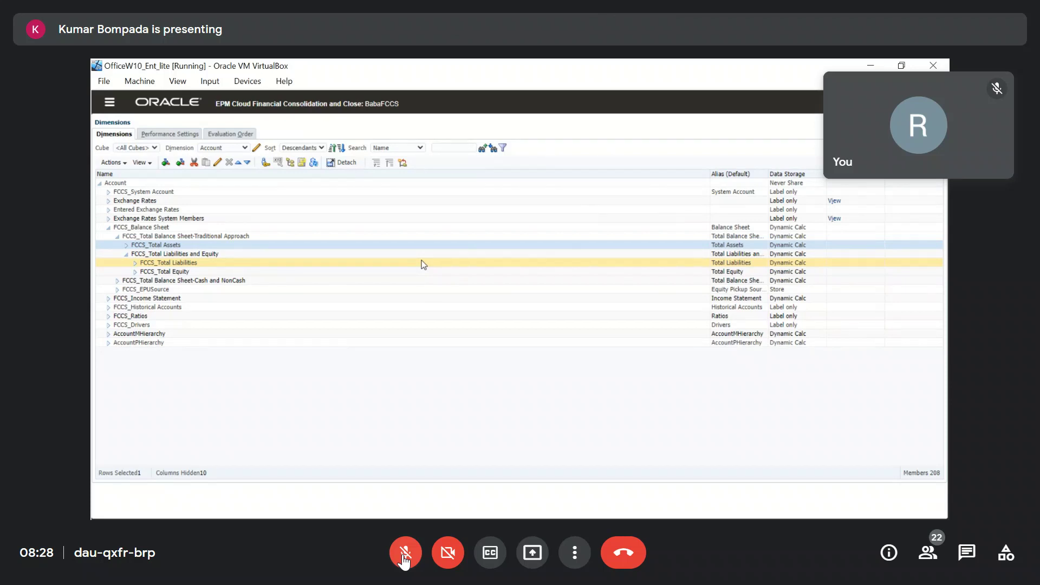
pyautogui.click(403, 558)
pyautogui.click(404, 559)
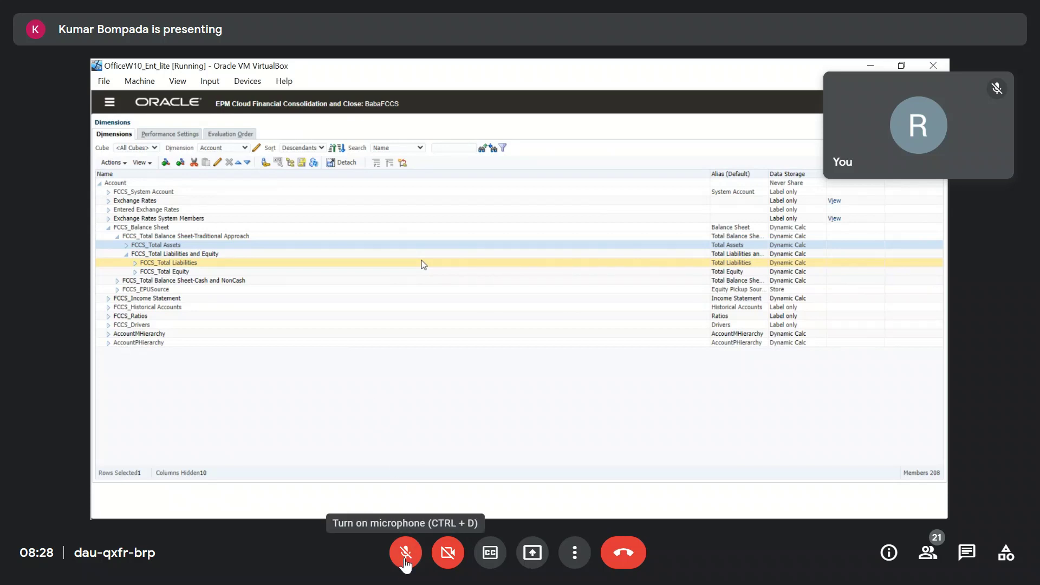
pyautogui.click(406, 559)
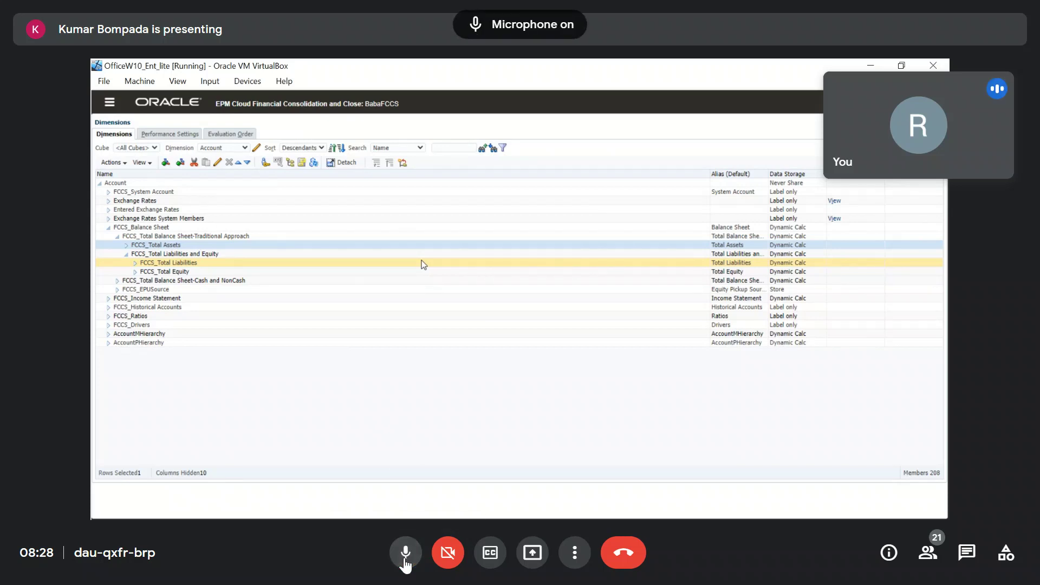
pyautogui.click(405, 558)
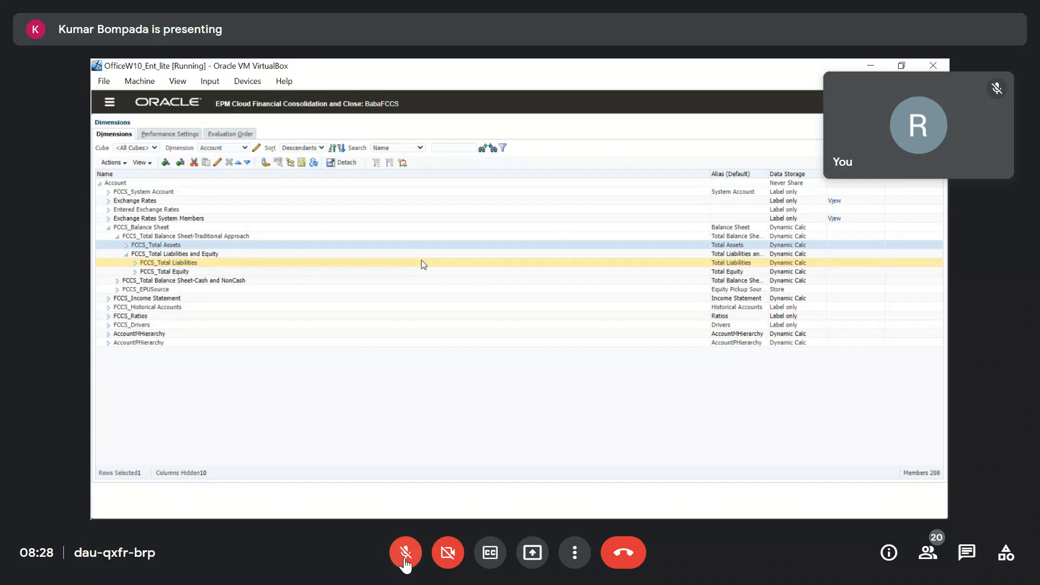
pyautogui.click(405, 558)
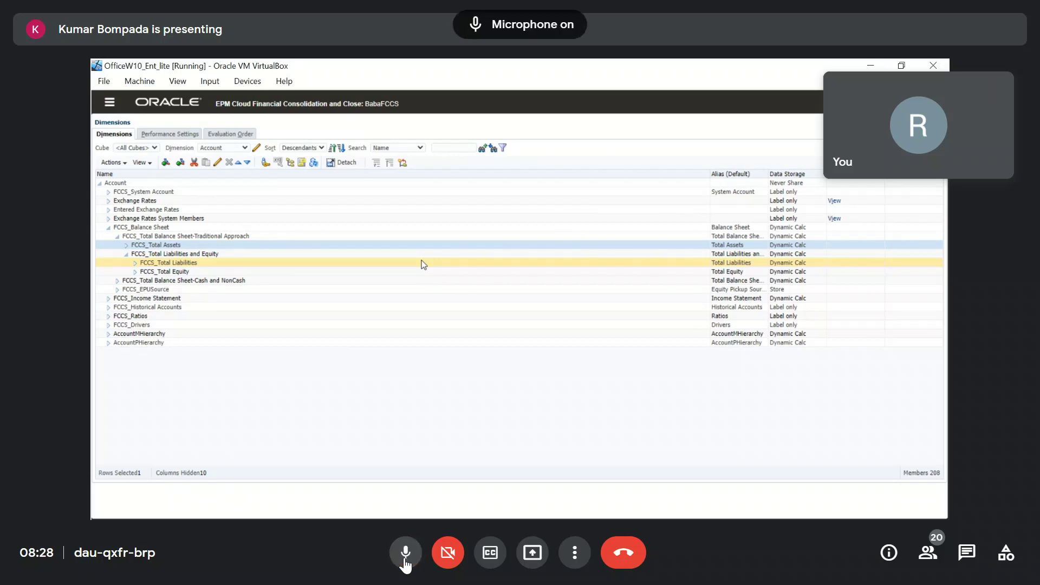
pyautogui.click(405, 558)
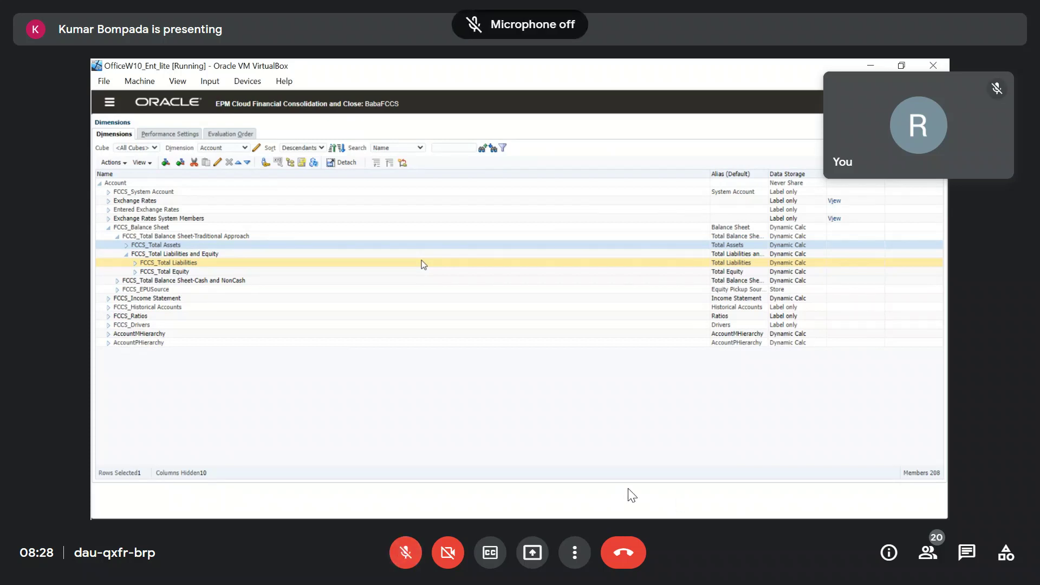